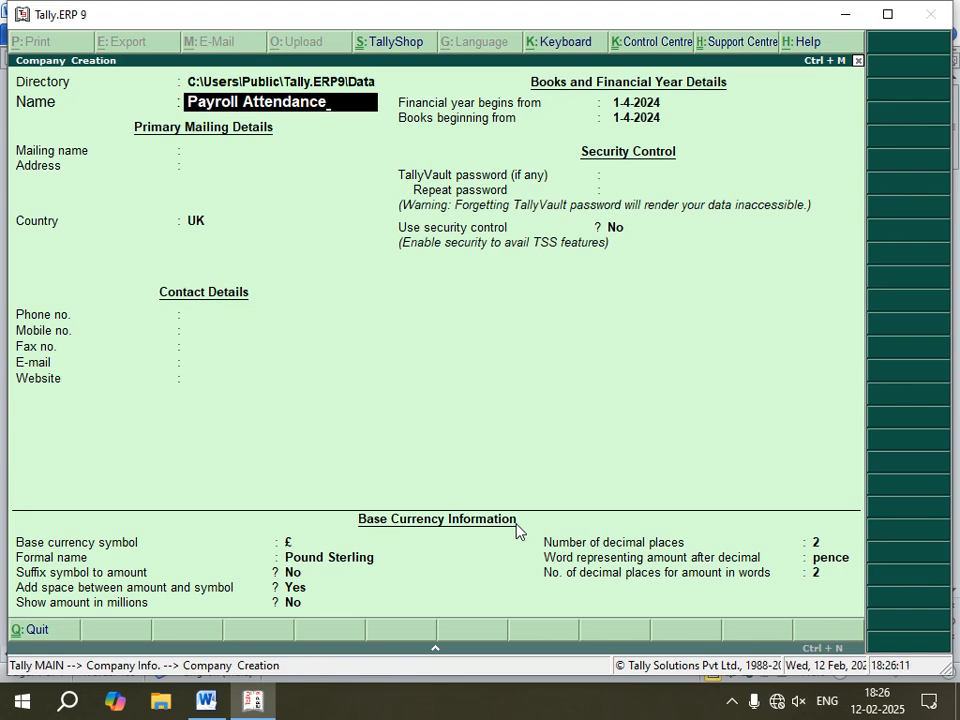
# Step: Keep Payroll Attendance as the mailing name and set the company's country to India
pyautogui.press('Return')
pyautogui.press('Return')
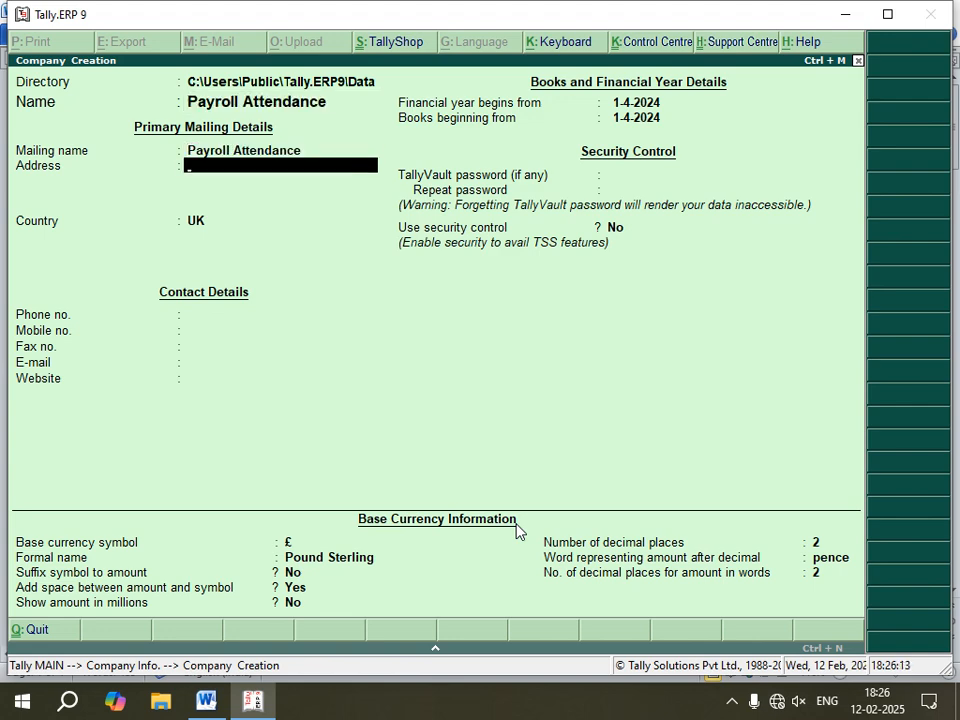
pyautogui.press('Return')
pyautogui.write('In')
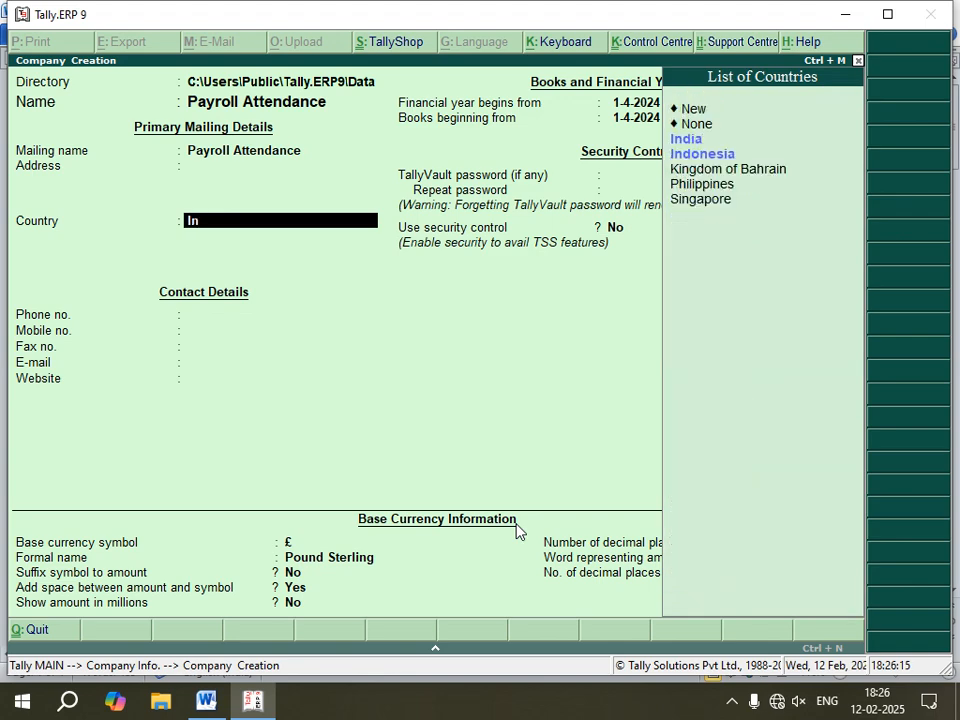
pyautogui.press('Return')
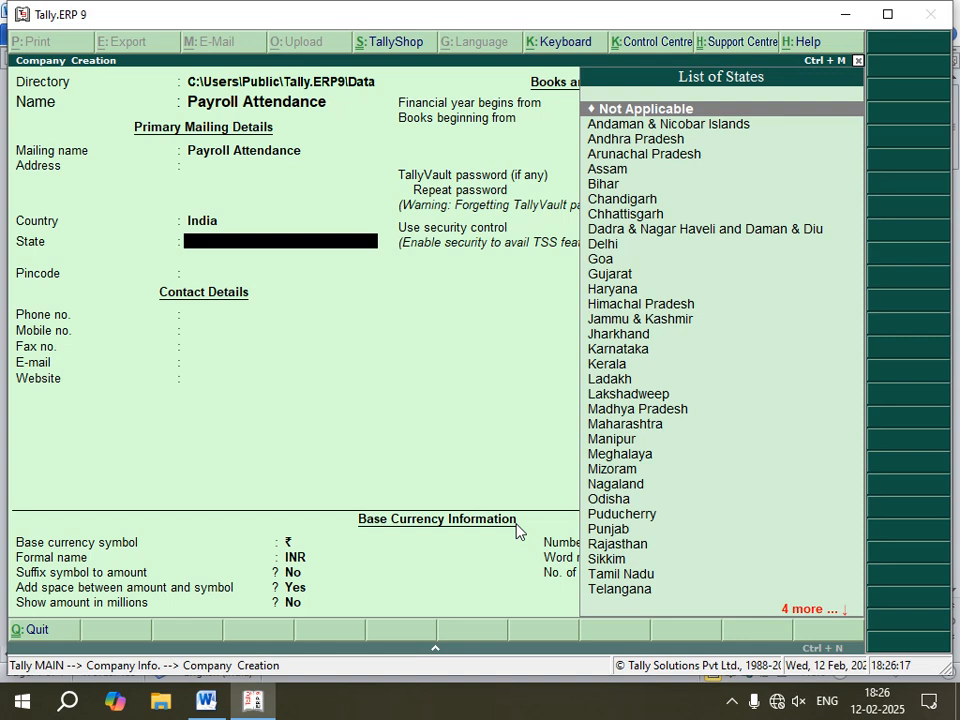
# Step: Set the state to Jharkhand and the pincode to 822101
pyautogui.write('Jh')
pyautogui.press('Return')
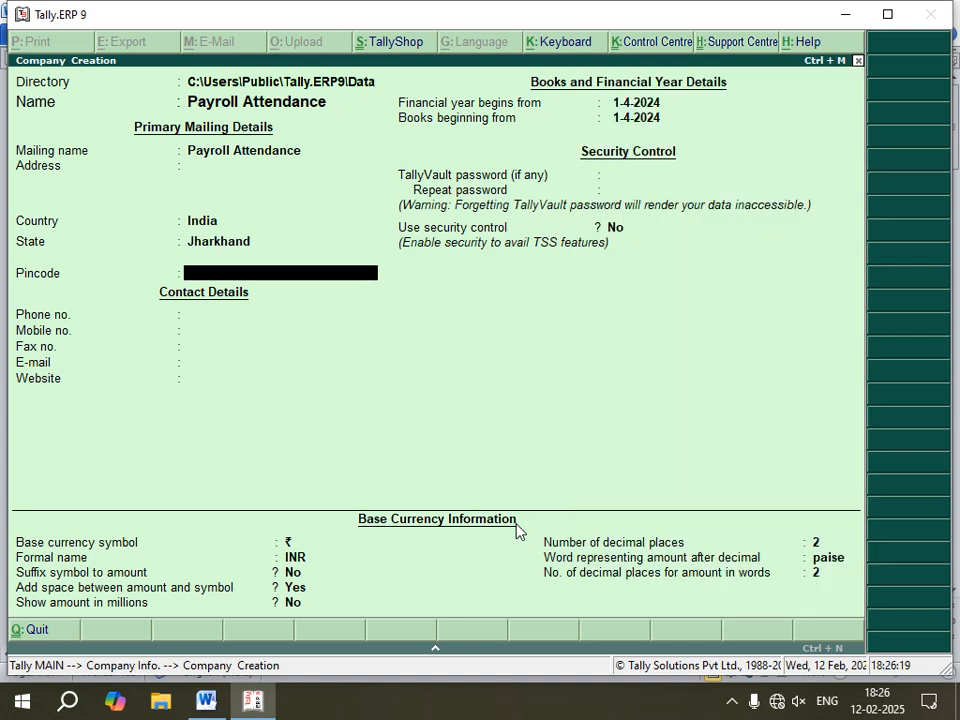
pyautogui.write('822101')
pyautogui.press('Return')
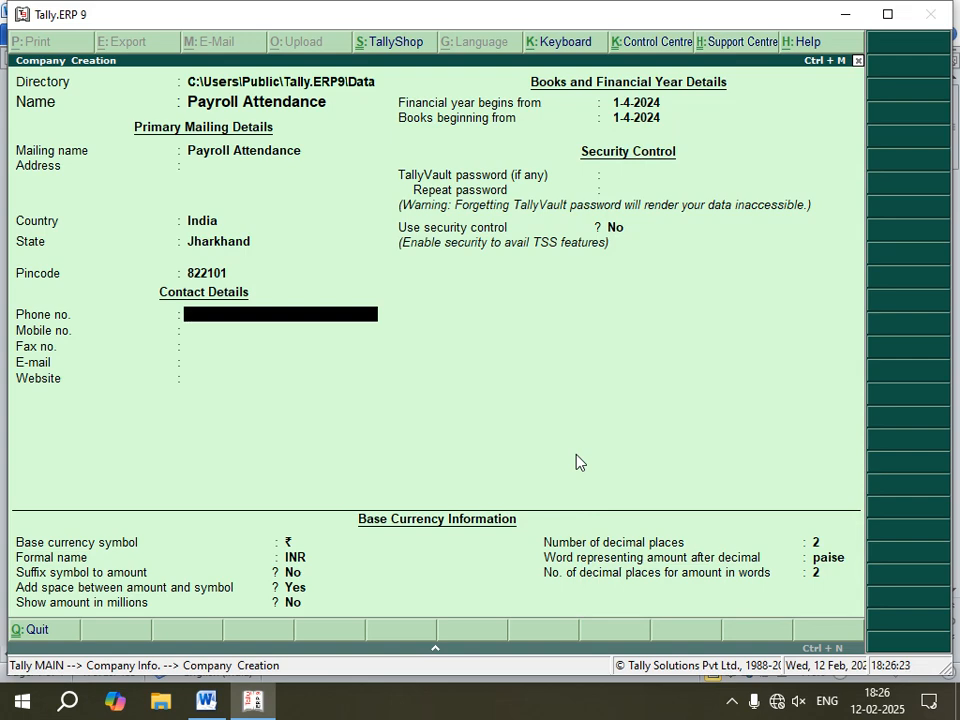
pyautogui.press('Return')
pyautogui.press('Return')
pyautogui.press('Return')
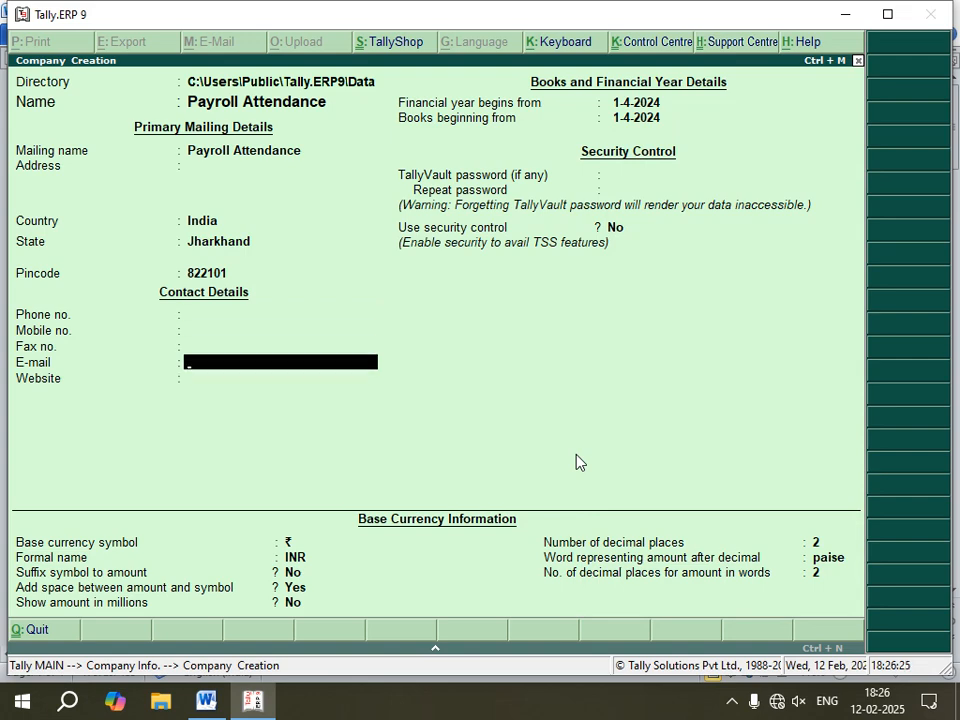
pyautogui.press('Return')
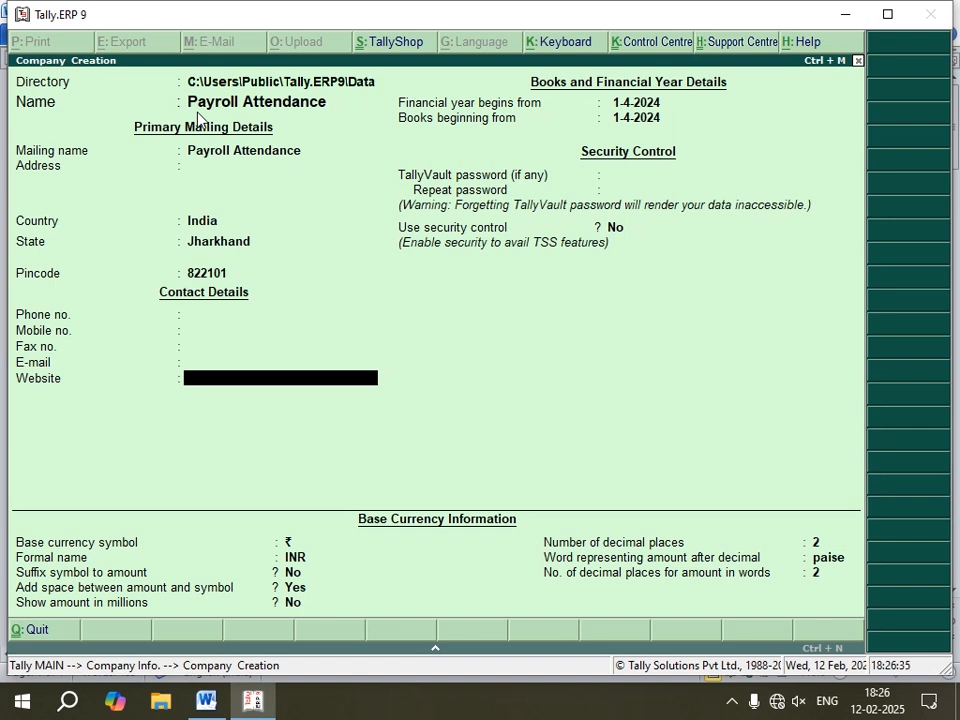
pyautogui.press('Return')
pyautogui.press('Return')
pyautogui.press('Return')
pyautogui.press('Return')
pyautogui.press('Return')
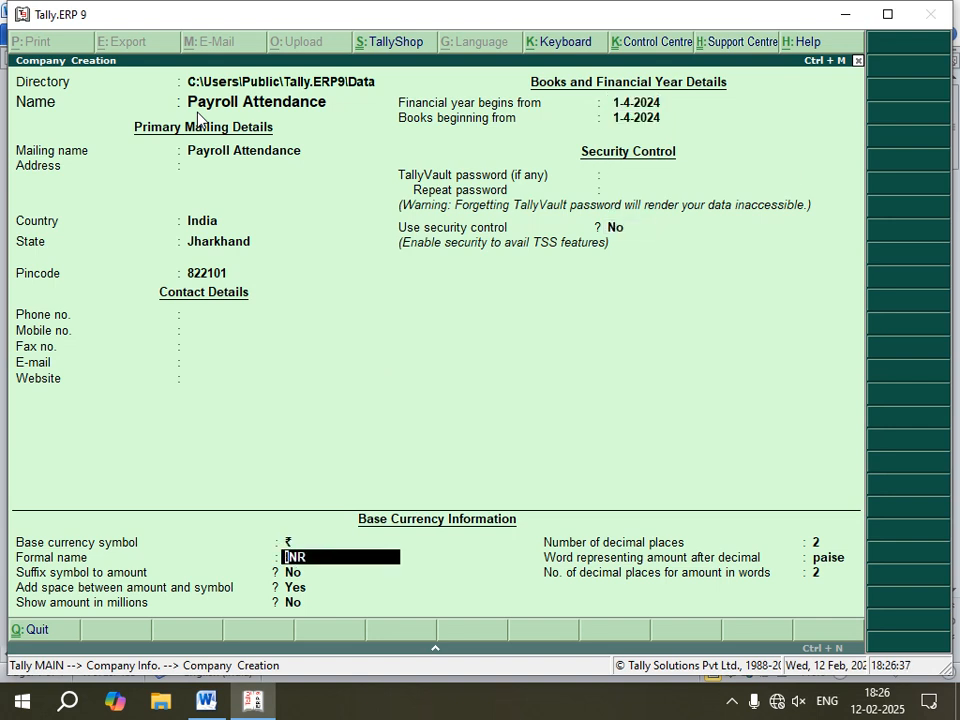
pyautogui.press('Return')
pyautogui.press('Return')
pyautogui.press('Return')
# Step: Set the financial year to begin from 1-2-2025
pyautogui.press('Up')
pyautogui.press('Up')
pyautogui.press('Up')
pyautogui.press('Up')
pyautogui.press('Up')
pyautogui.press('Up')
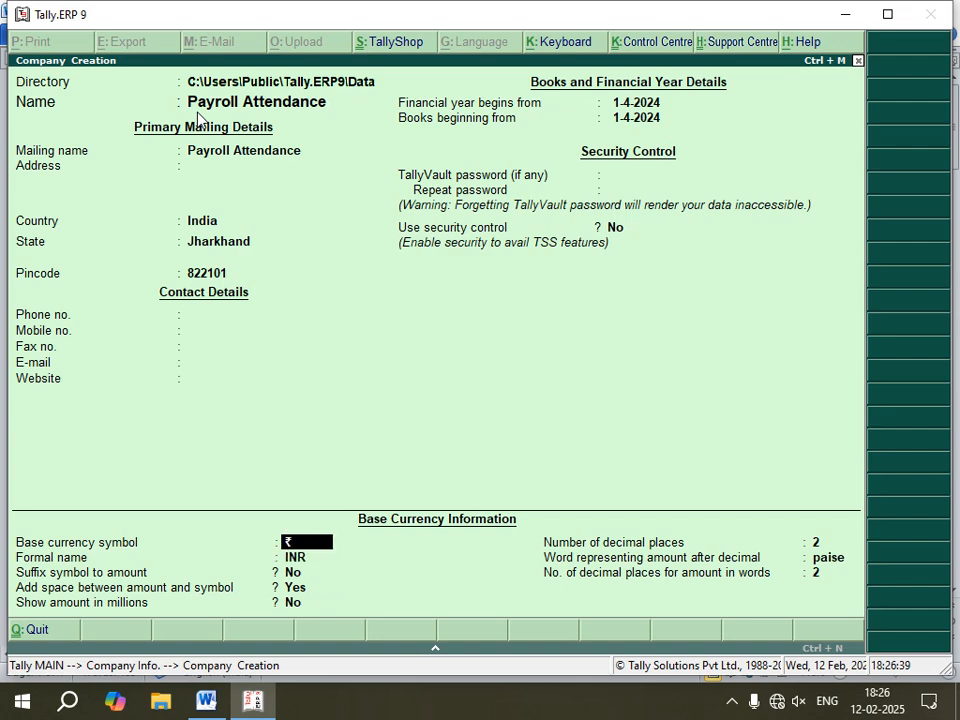
pyautogui.press('Up')
pyautogui.write('1')
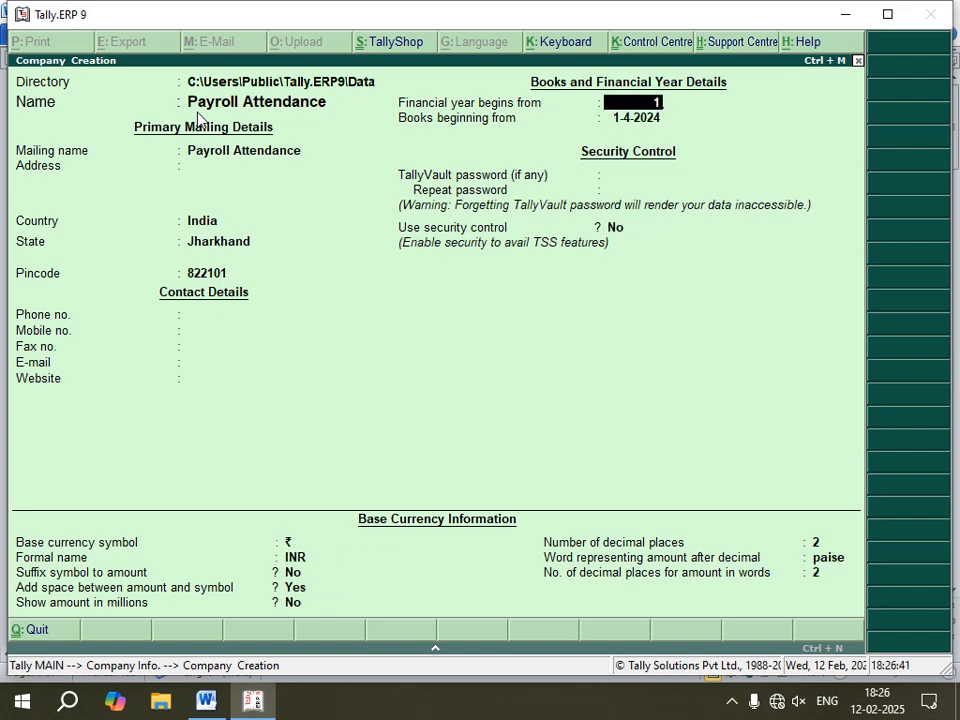
pyautogui.write('-2-2024')
pyautogui.press('BackSpace')
pyautogui.write('5')
pyautogui.press('Return')
pyautogui.press('Return')
pyautogui.press('Return')
pyautogui.press('Return')
pyautogui.press('Return')
pyautogui.press('Return')
pyautogui.press('Return')
pyautogui.press('Return')
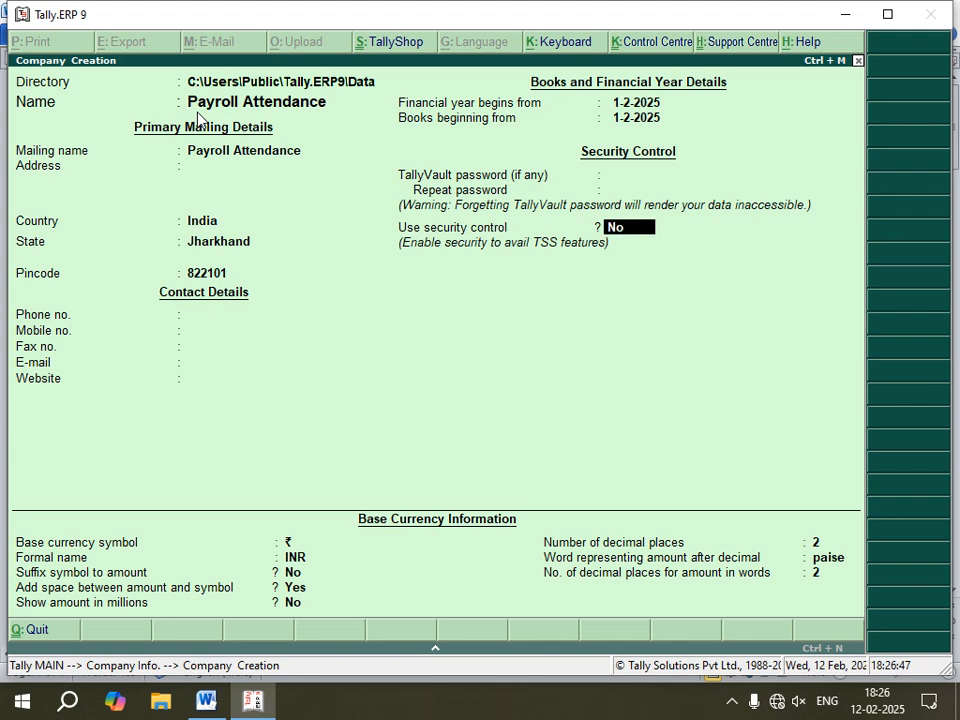
# Step: Accept the remaining company settings and save the Payroll Attendance company
pyautogui.press('Return')
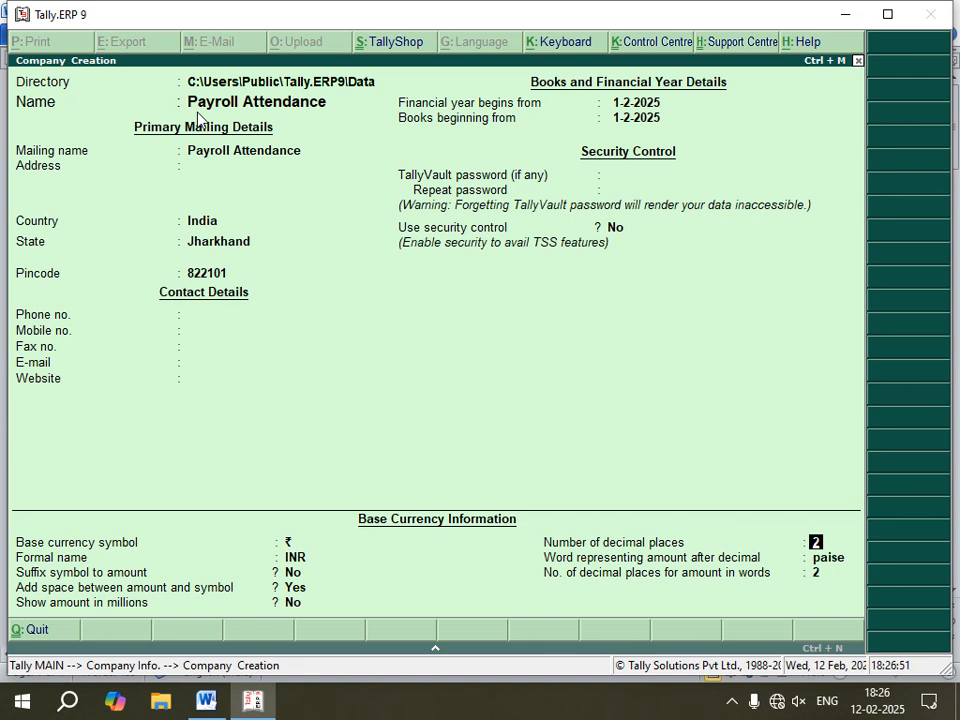
pyautogui.press('Return')
pyautogui.press('Return')
pyautogui.press('Return')
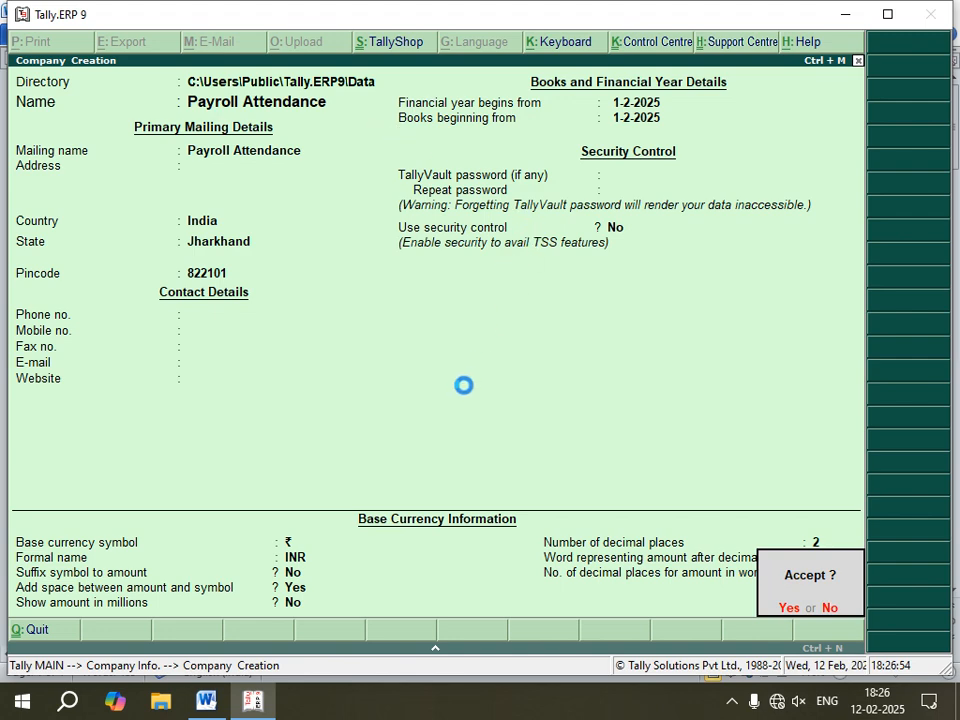
pyautogui.press('Return')
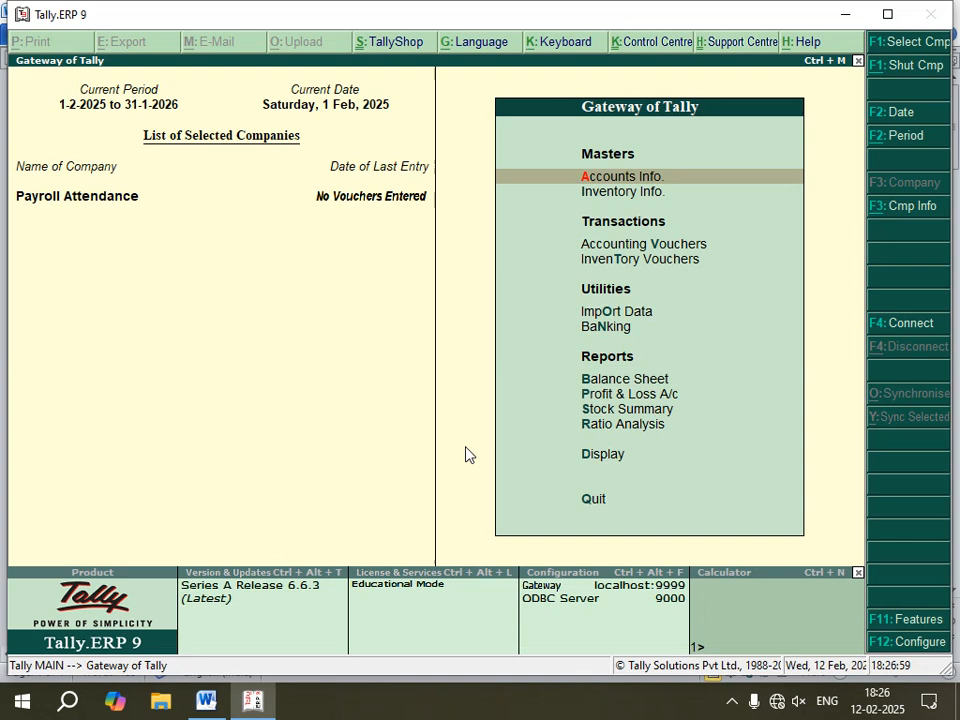
# Step: Check the notes, then enable Maintain payroll and Maintain more than one payroll or cost category in Accounting Features and save
pyautogui.click(206, 700)
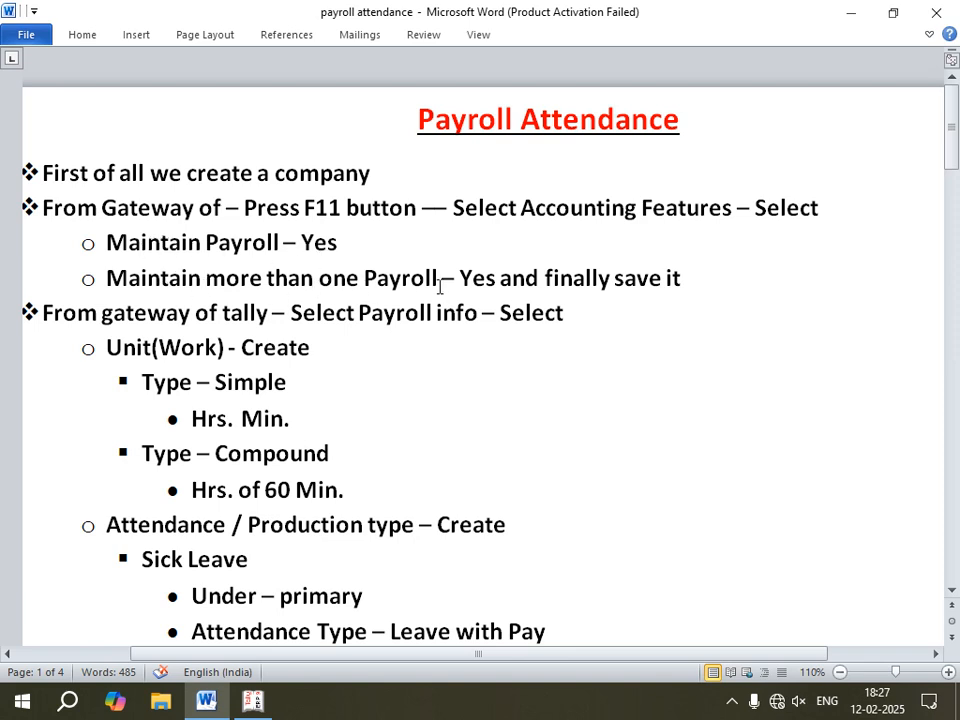
pyautogui.click(253, 700)
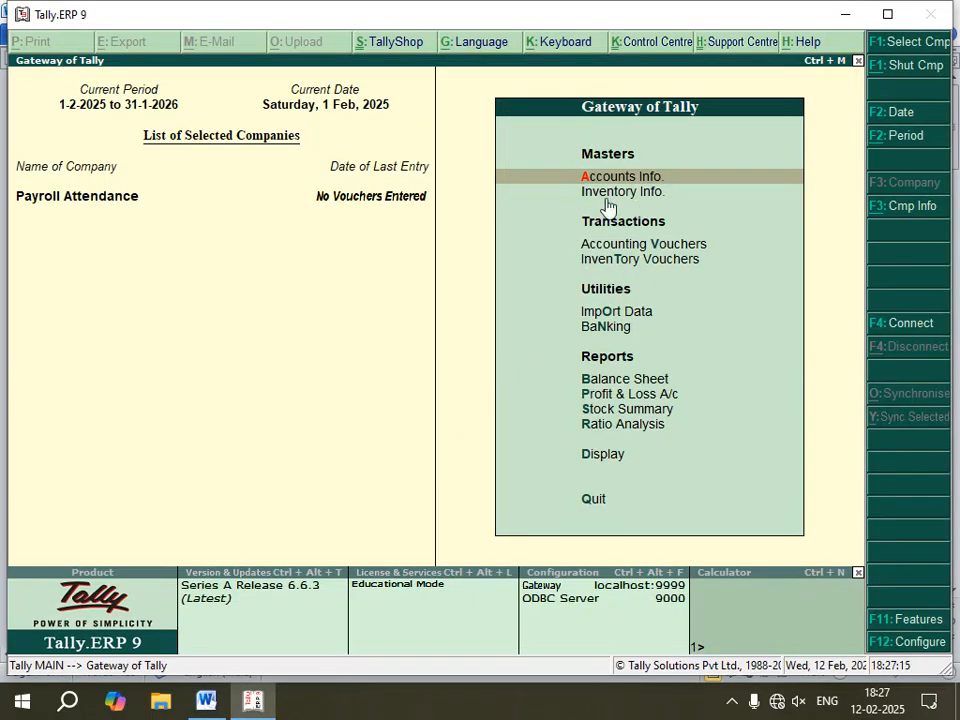
pyautogui.press('F11')
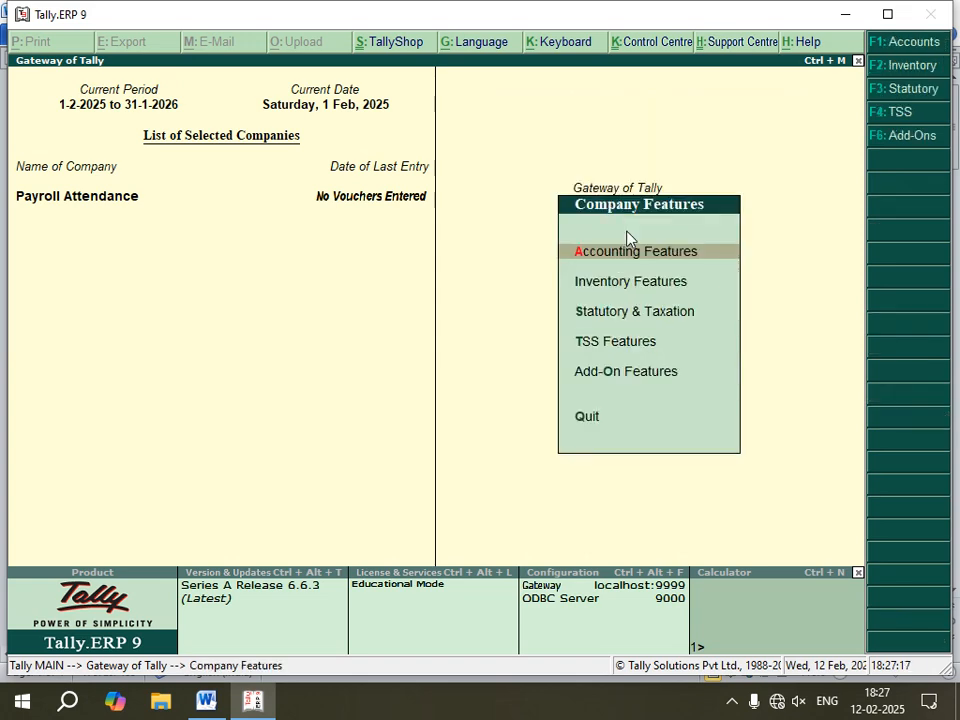
pyautogui.press('Return')
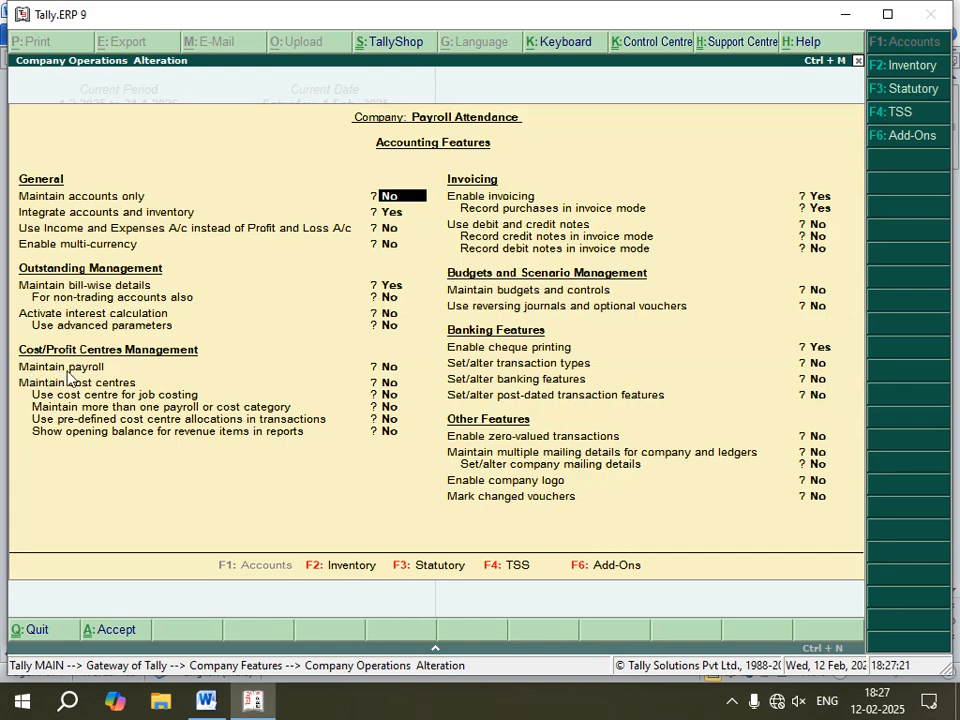
pyautogui.press('Return')
pyautogui.press('Return')
pyautogui.press('Return')
pyautogui.press('Return')
pyautogui.press('Return')
pyautogui.press('Return')
pyautogui.press('Return')
pyautogui.press('Return')
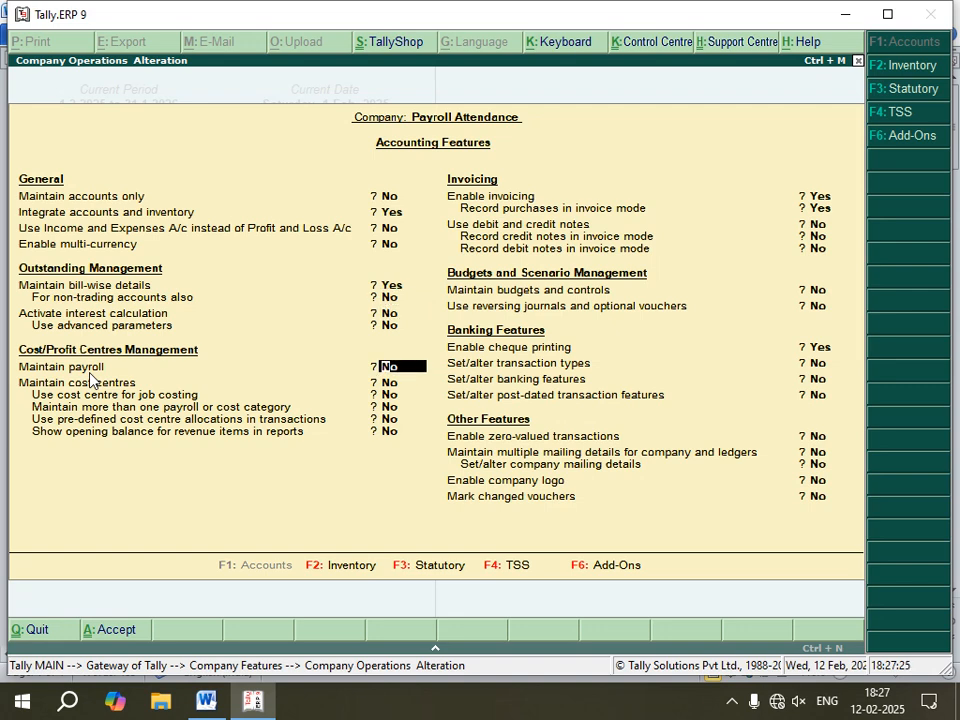
pyautogui.press('y')
pyautogui.press('Return')
pyautogui.press('Return')
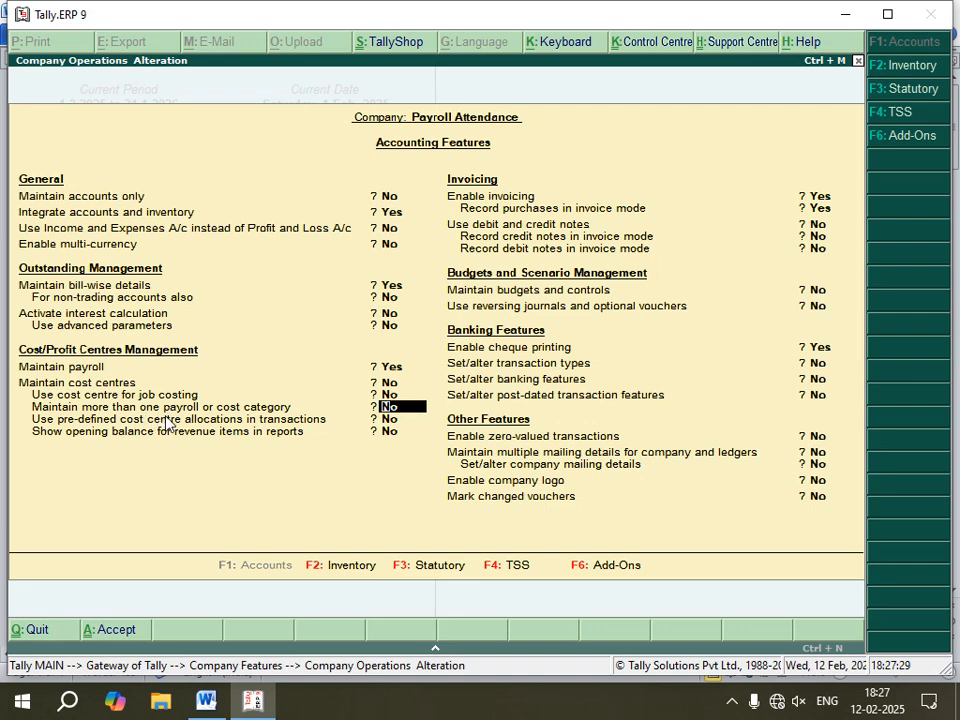
pyautogui.write('y')
pyautogui.press('Return')
pyautogui.press('Return')
pyautogui.press('Return')
pyautogui.press('Return')
pyautogui.press('Return')
pyautogui.press('Return')
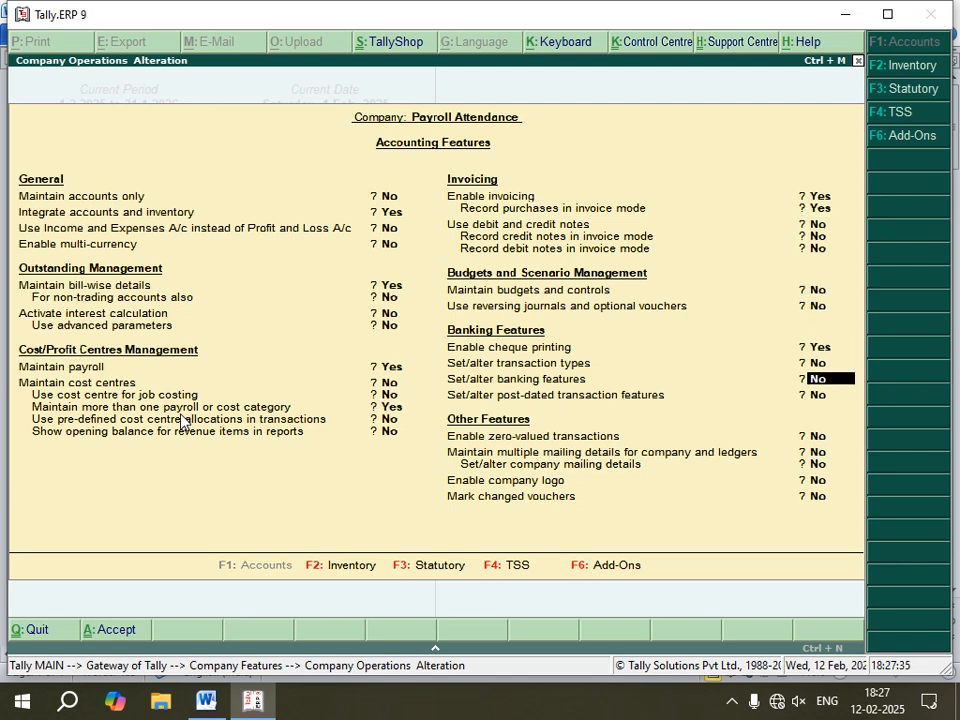
pyautogui.hotkey('ctrl', 'a')
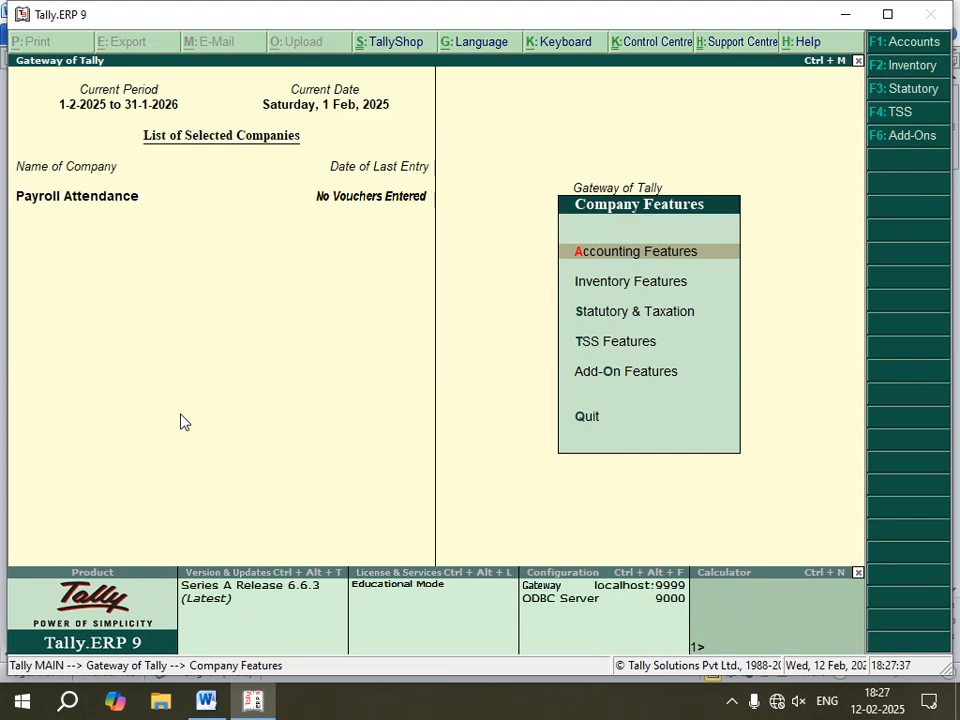
pyautogui.press('Escape')
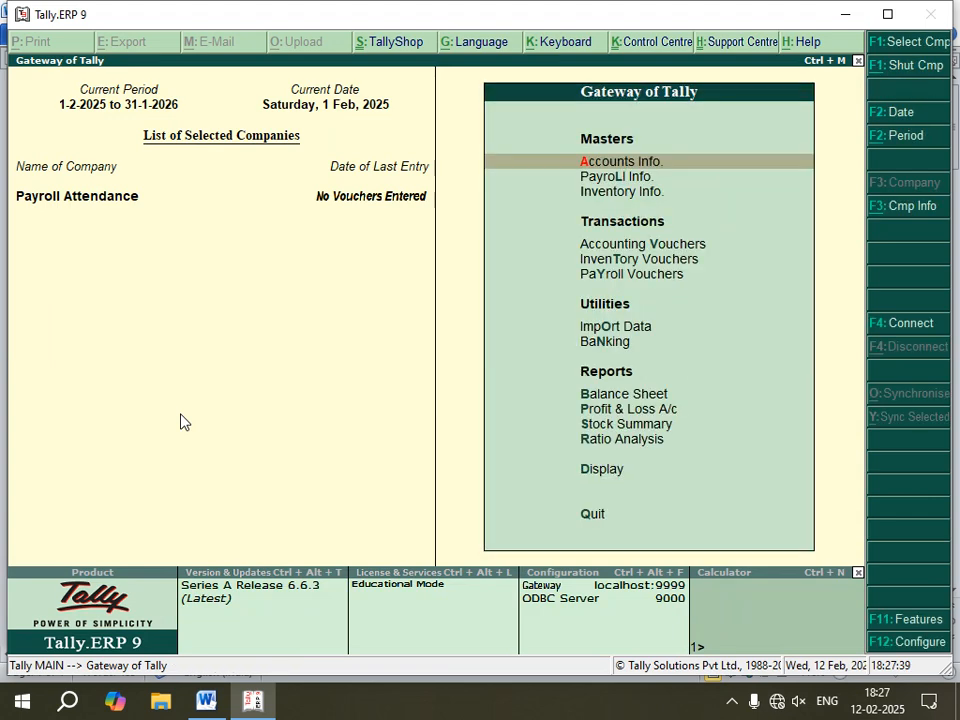
# Step: Review the payroll attendance instructions in the Word document
pyautogui.click(206, 700)
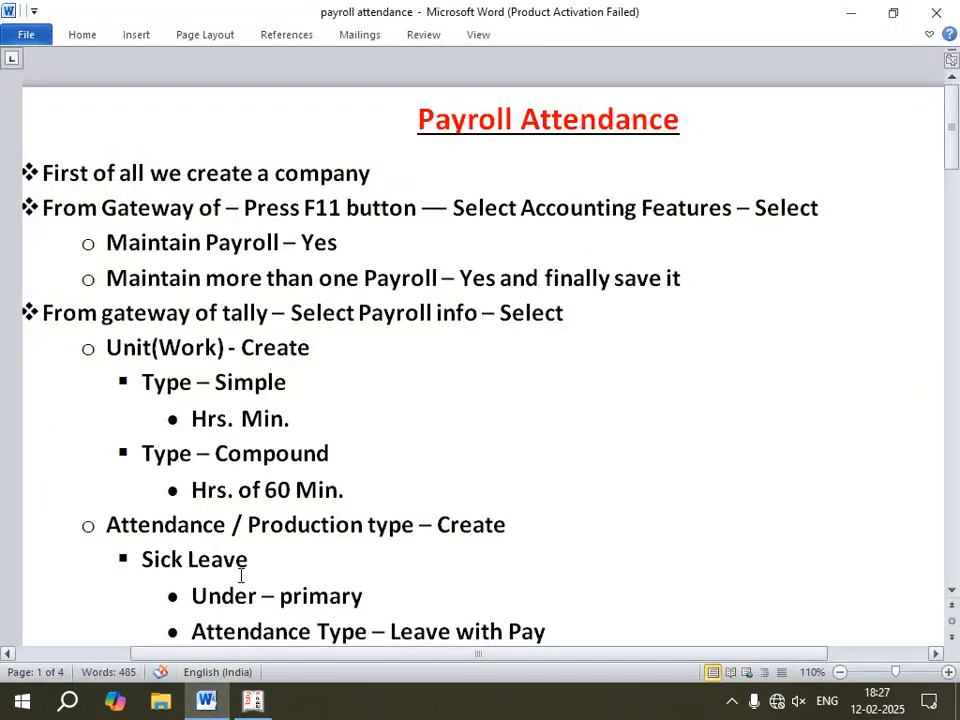
pyautogui.scroll(-1, 242, 489)
pyautogui.scroll(-1, 242, 489)
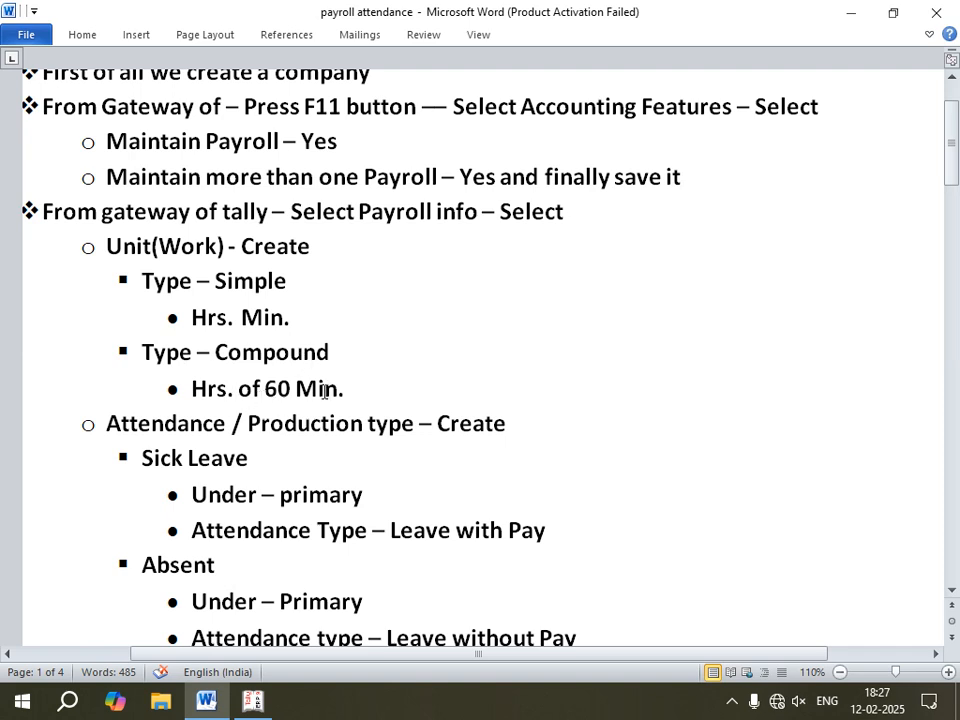
pyautogui.click(254, 703)
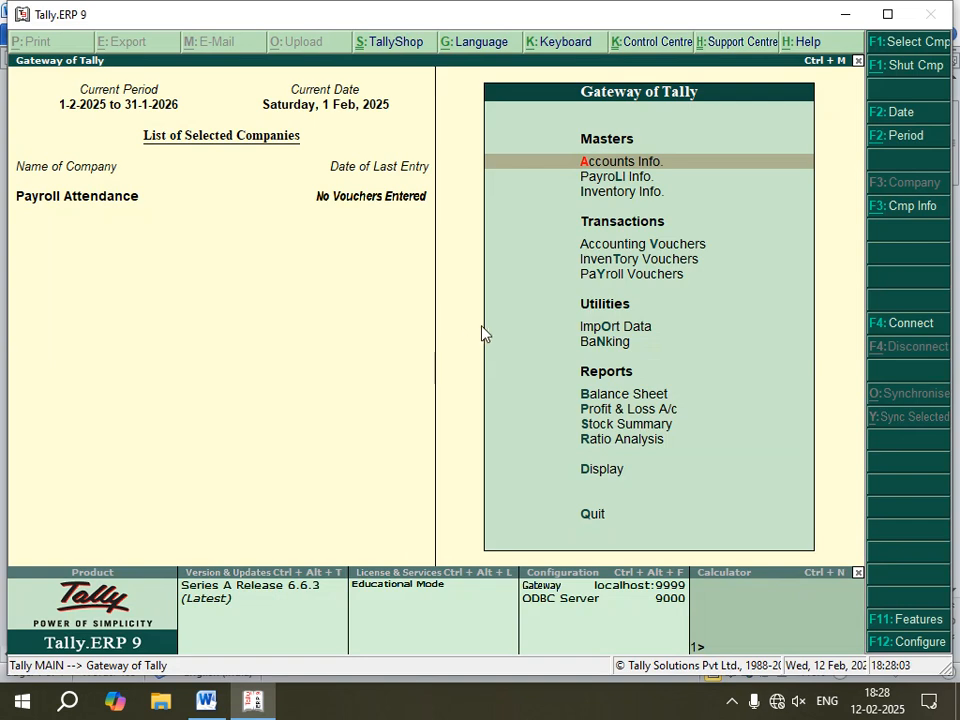
# Step: Create a simple work unit with the symbol hrs under Payroll Info Units (Work)
pyautogui.press('Down')
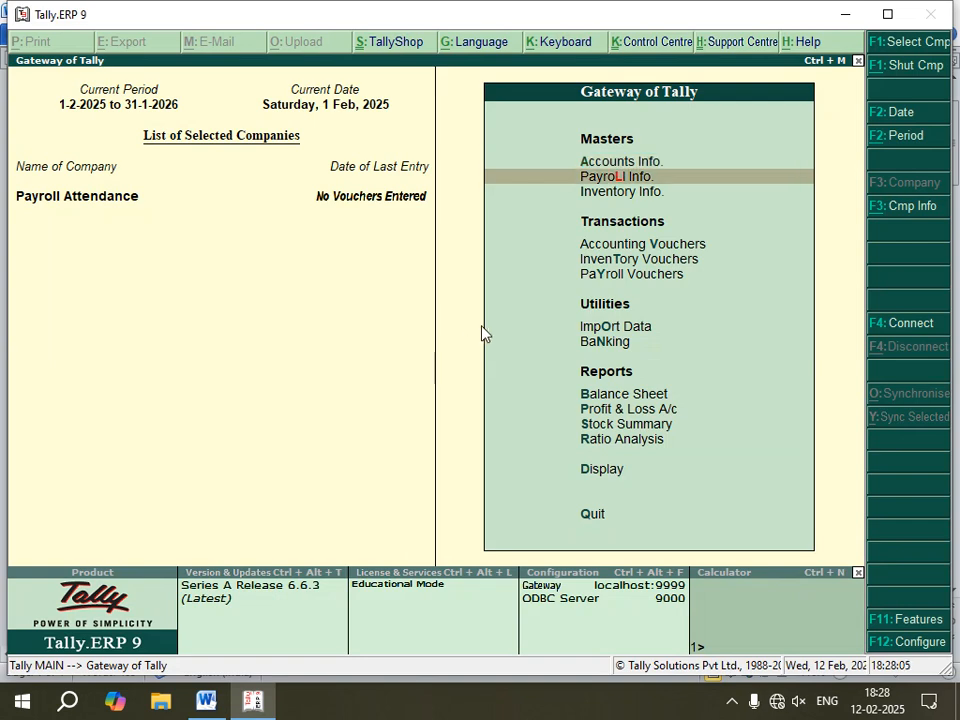
pyautogui.press('Return')
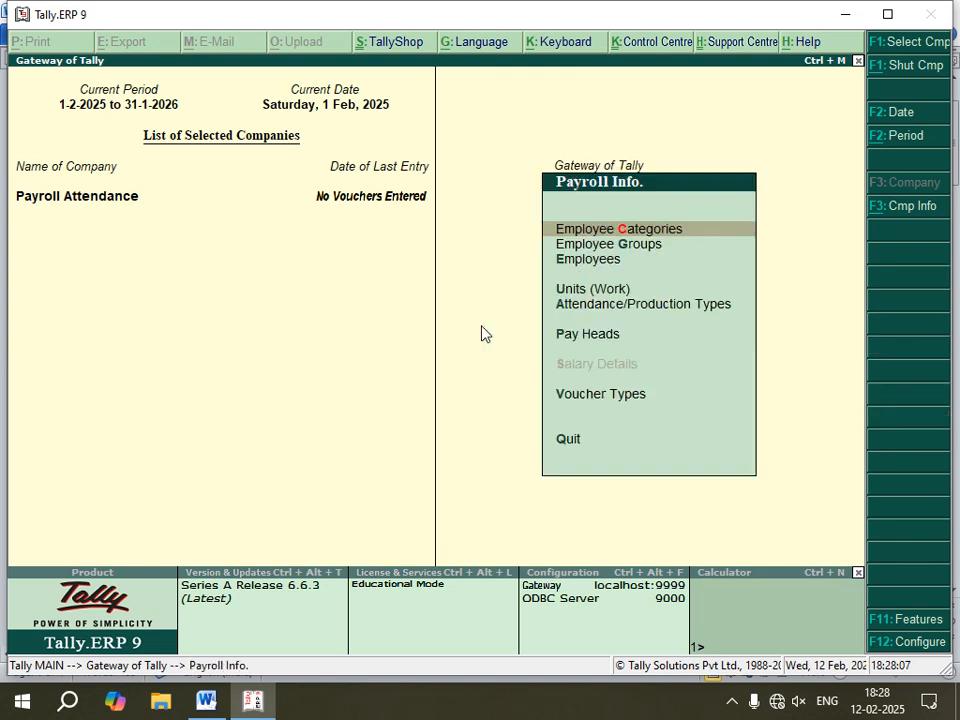
pyautogui.press('Down')
pyautogui.press('Down')
pyautogui.press('Down')
pyautogui.press('Return')
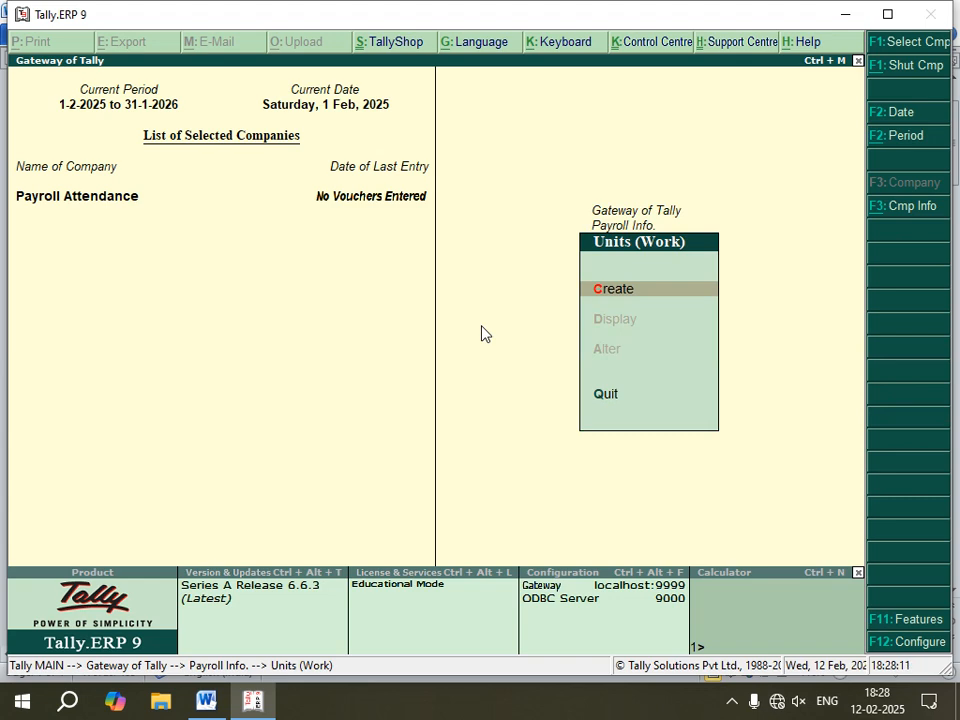
pyautogui.press('Return')
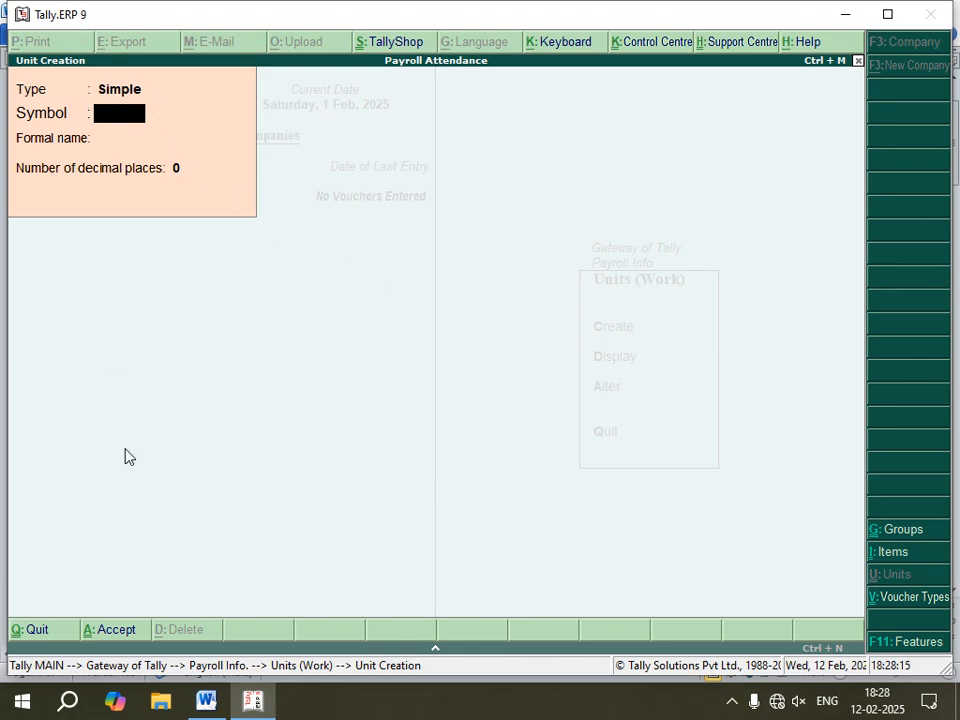
pyautogui.click(206, 700)
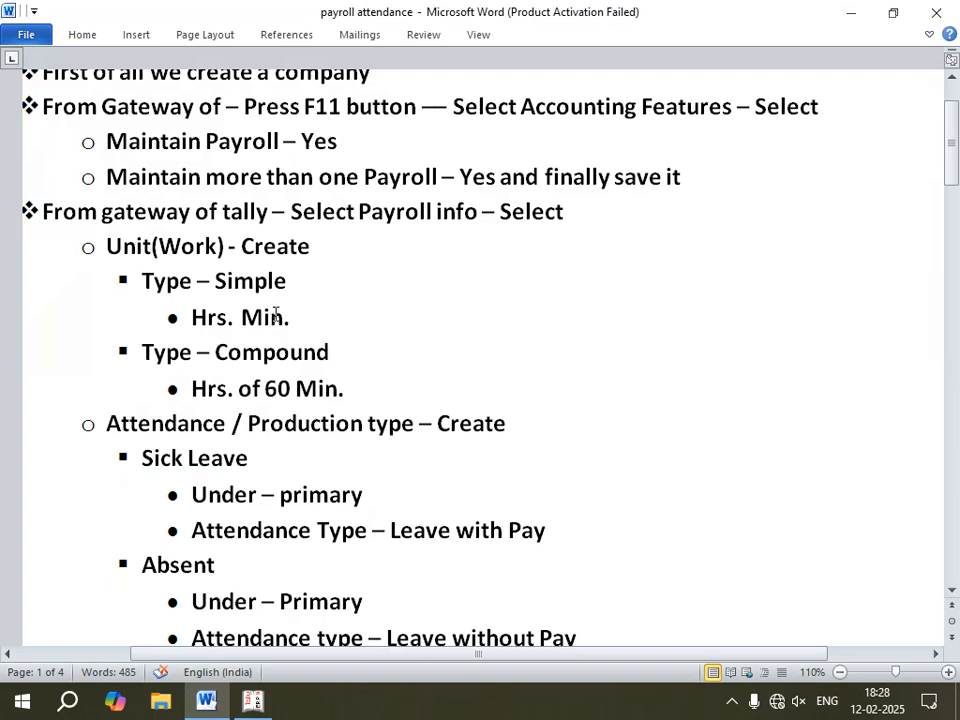
pyautogui.click(250, 704)
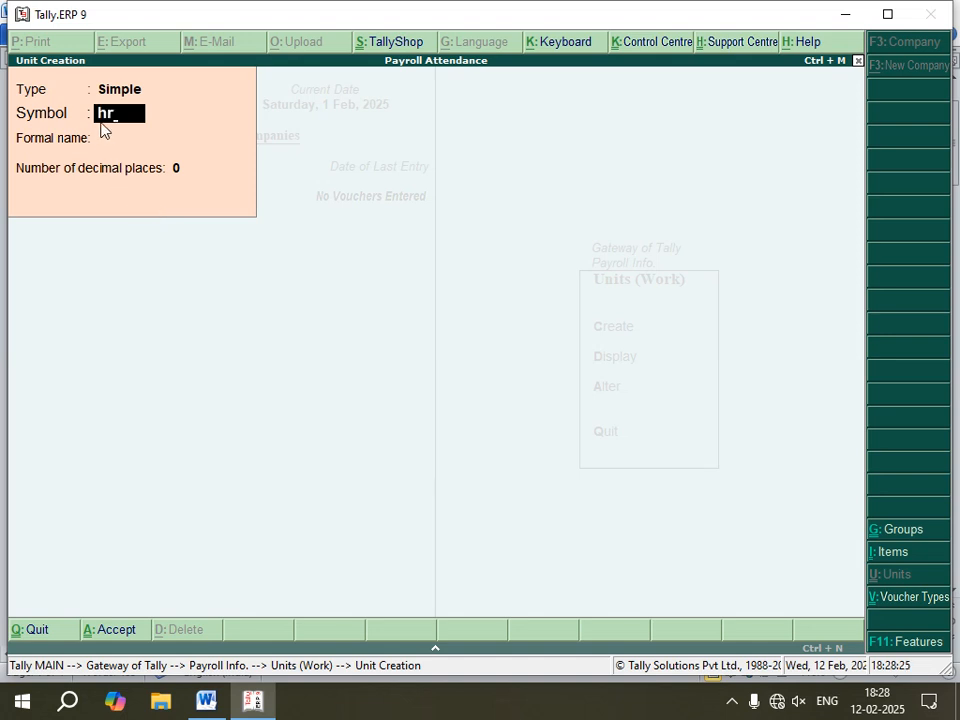
pyautogui.write('s')
pyautogui.press('Return')
pyautogui.press('Return')
pyautogui.press('Return')
pyautogui.press('Return')
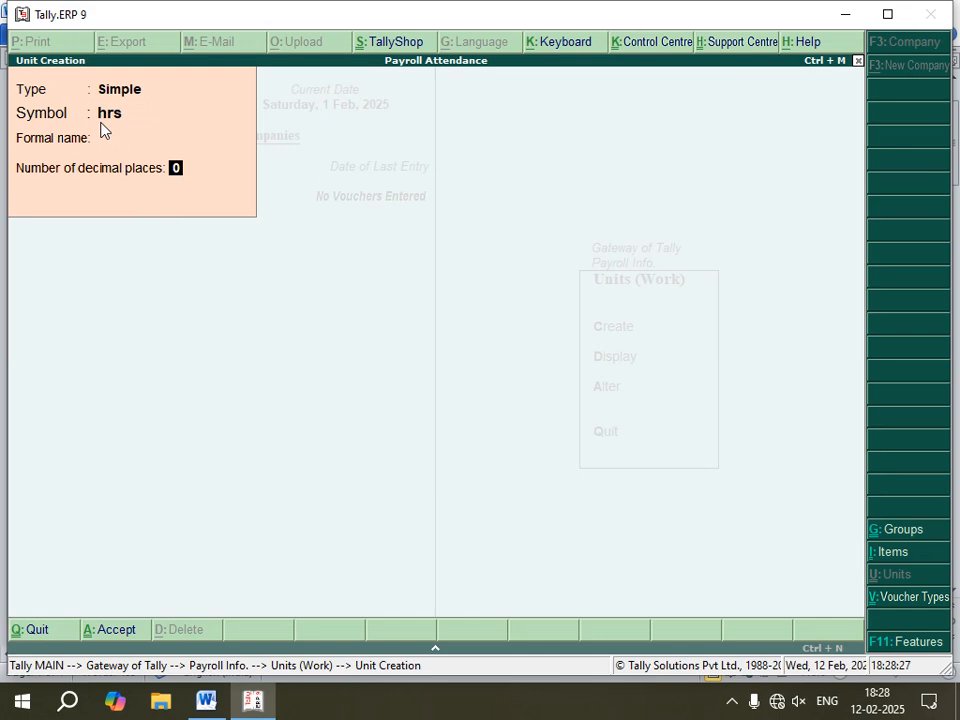
# Step: Create another simple work unit with the symbol min
pyautogui.write('m')
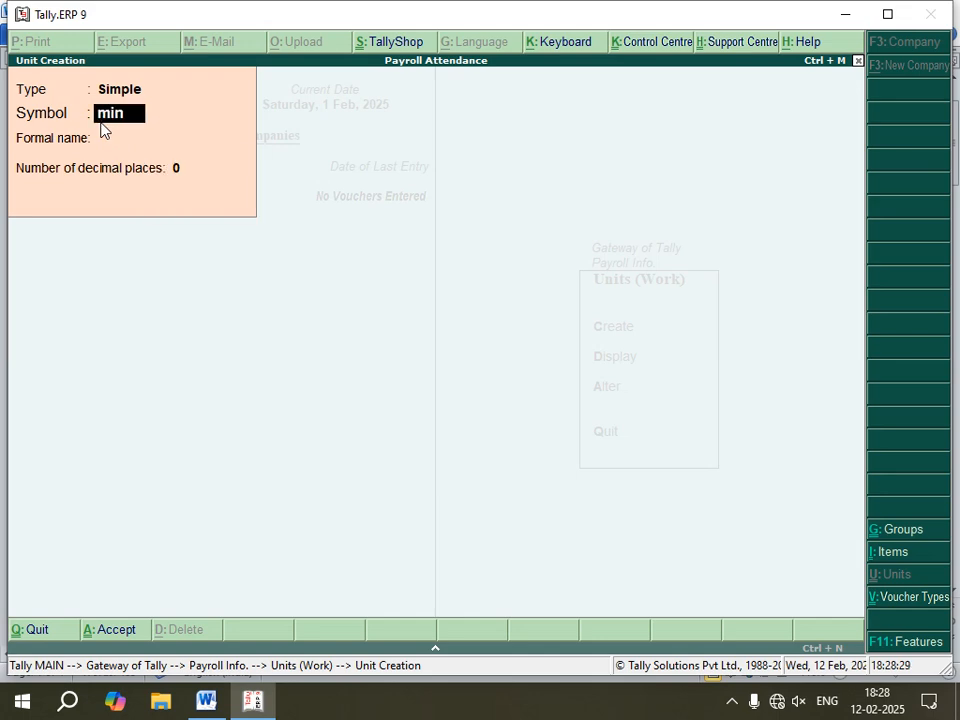
pyautogui.write('in')
pyautogui.press('Return')
pyautogui.press('Return')
pyautogui.press('Return')
pyautogui.press('Return')
# Step: Create a compound work unit: hrs of 60 min
pyautogui.press('BackSpace')
pyautogui.press('BackSpace')
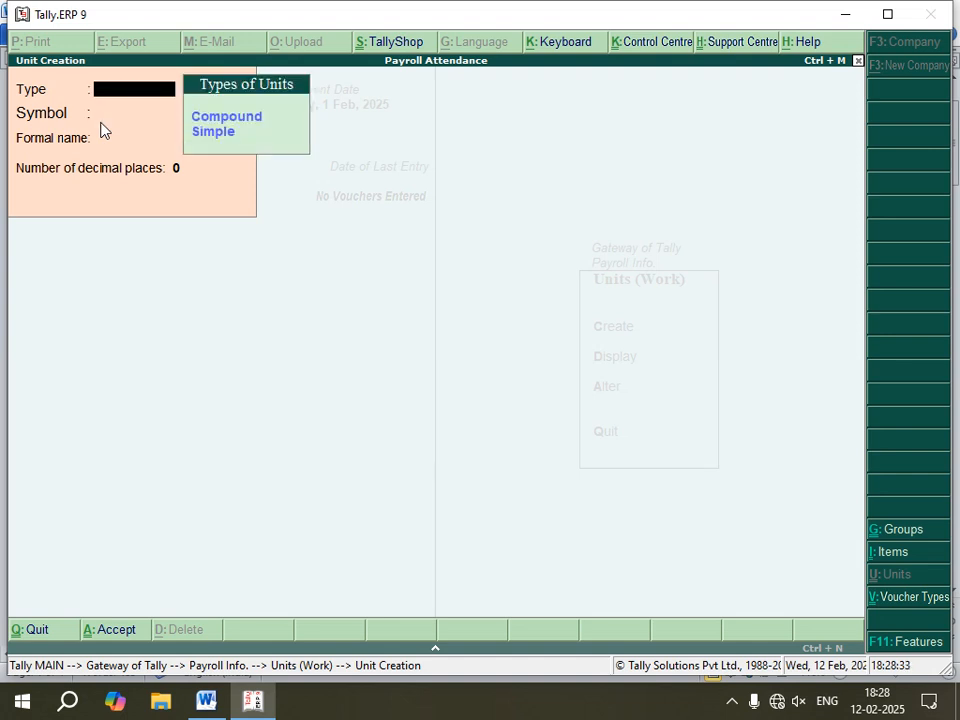
pyautogui.press('Down')
pyautogui.press('Return')
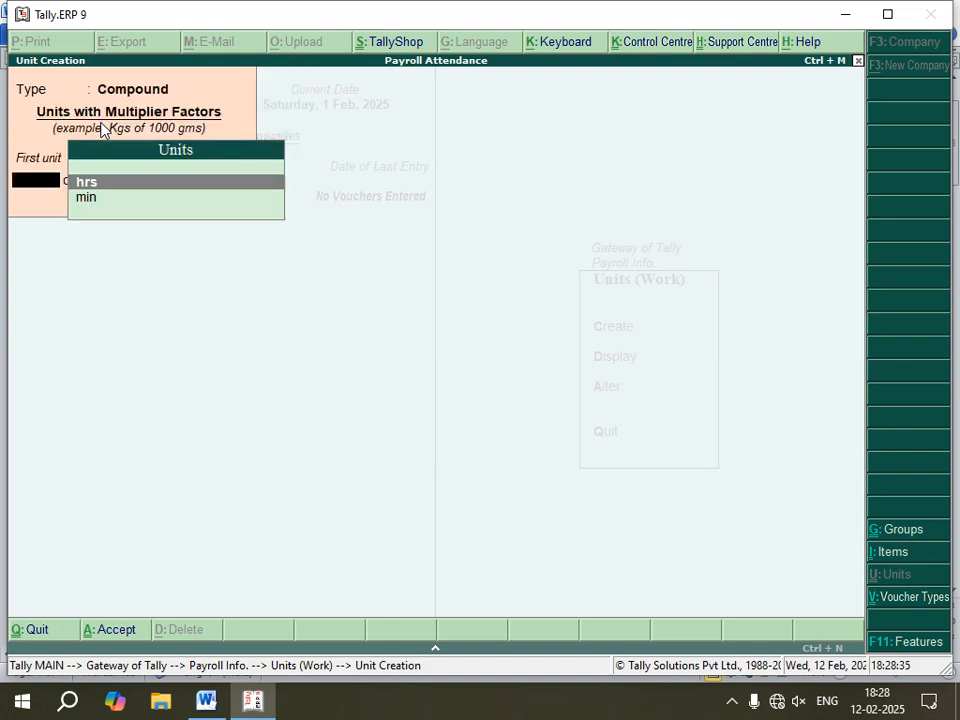
pyautogui.press('Return')
pyautogui.write('6')
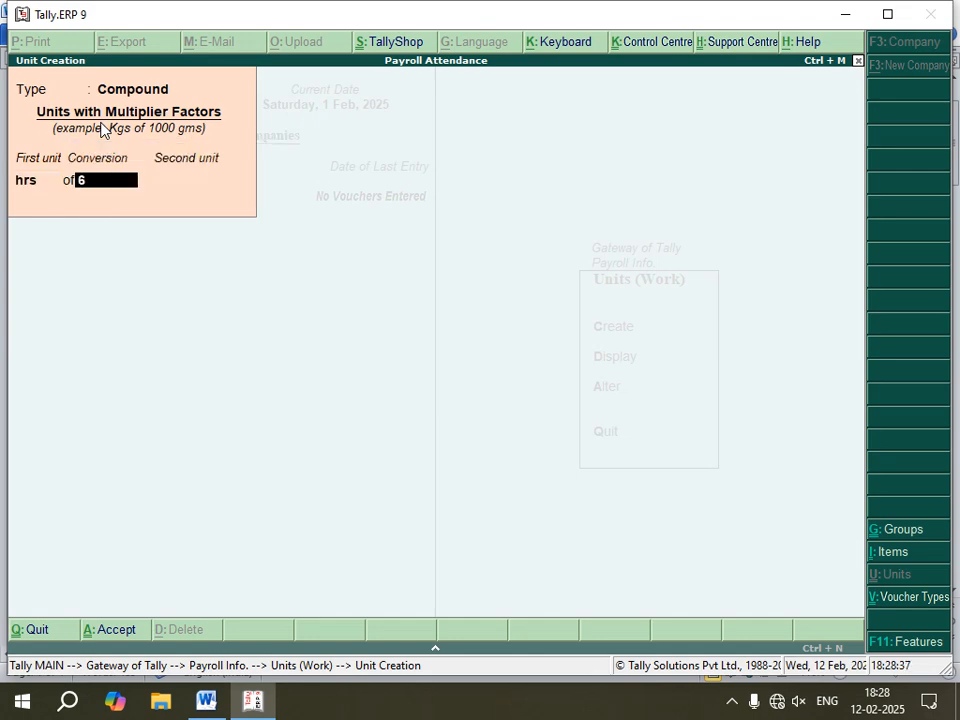
pyautogui.write('0')
pyautogui.press('Return')
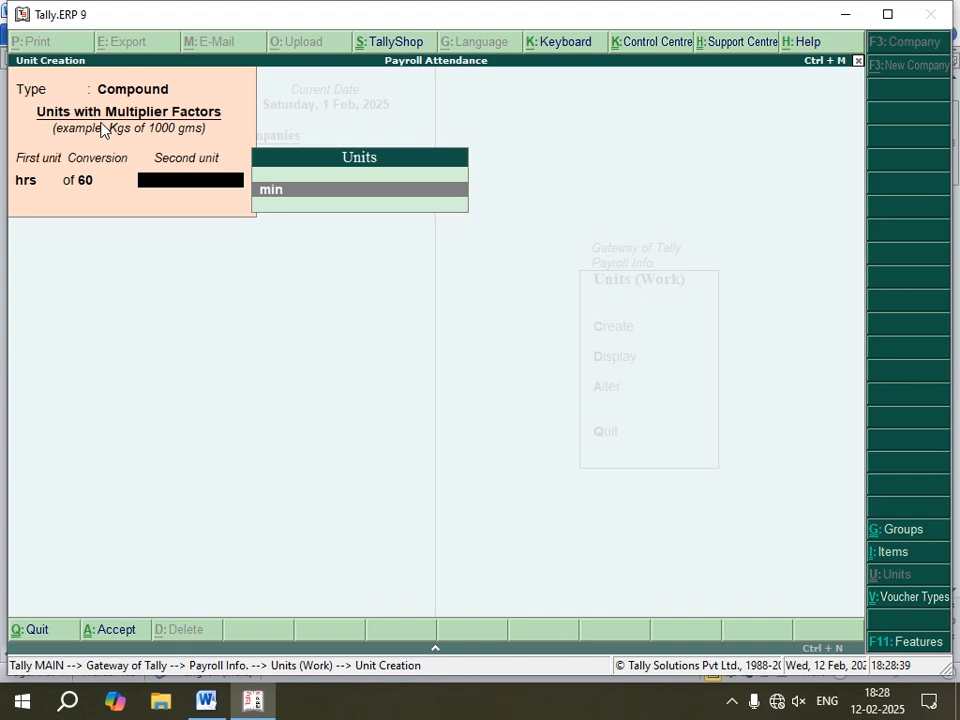
pyautogui.press('Return')
pyautogui.press('n')
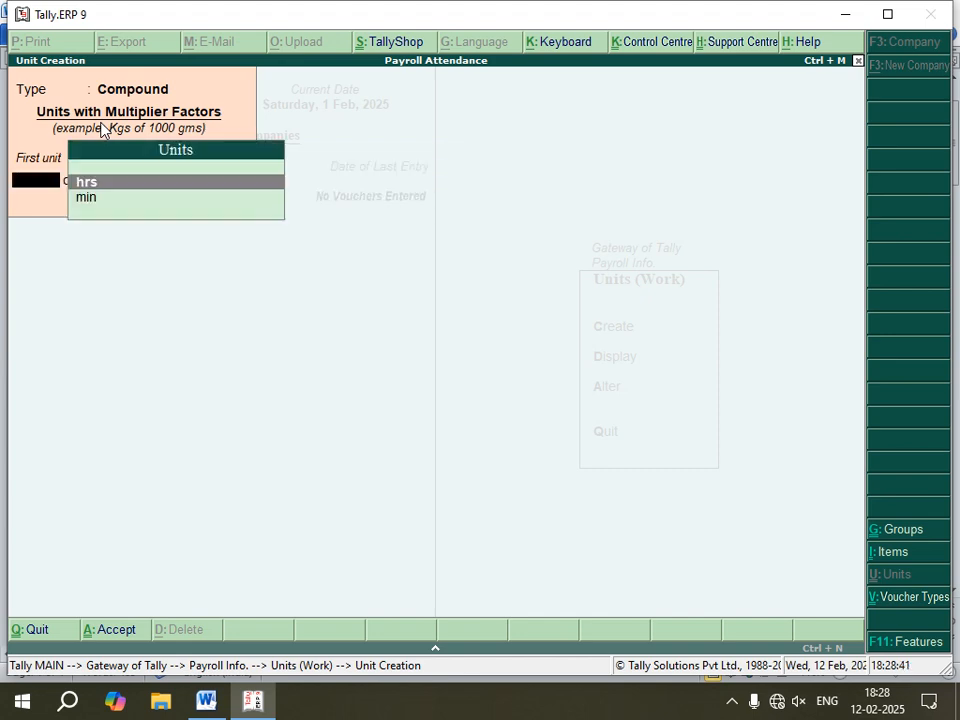
# Step: Review the attendance and production type instructions in the Word notes
pyautogui.click(206, 700)
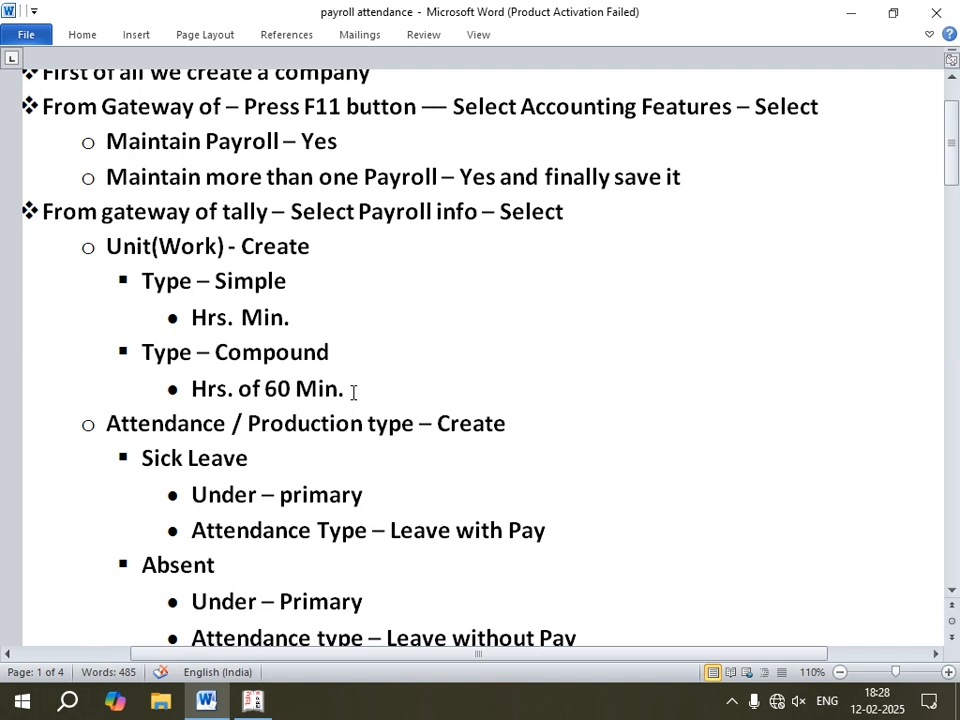
pyautogui.scroll(-2, 138, 437)
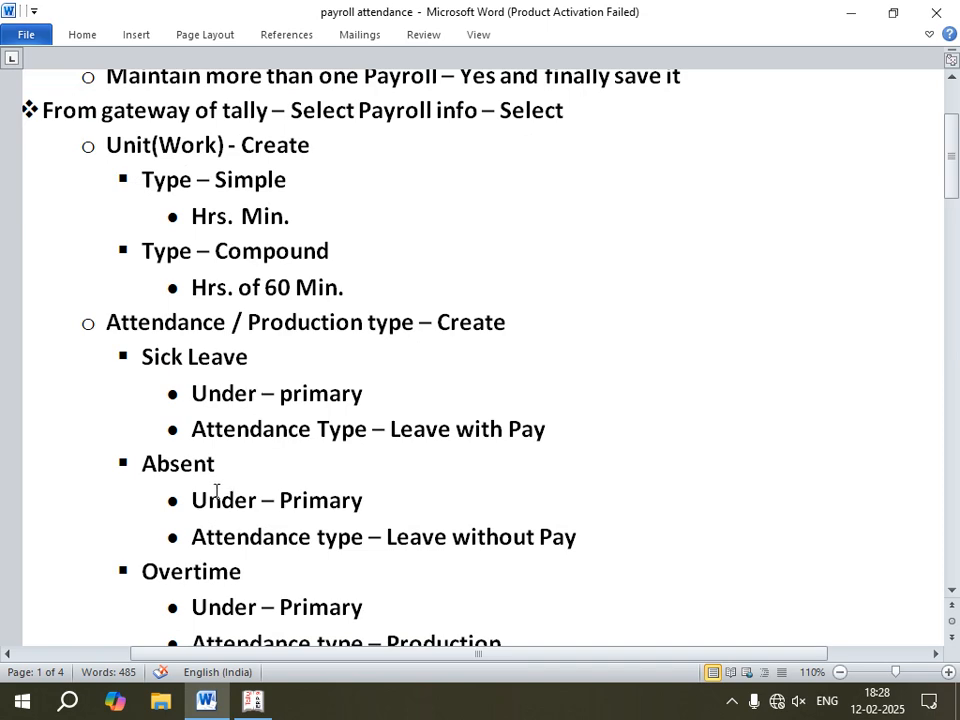
pyautogui.scroll(-3, 216, 491)
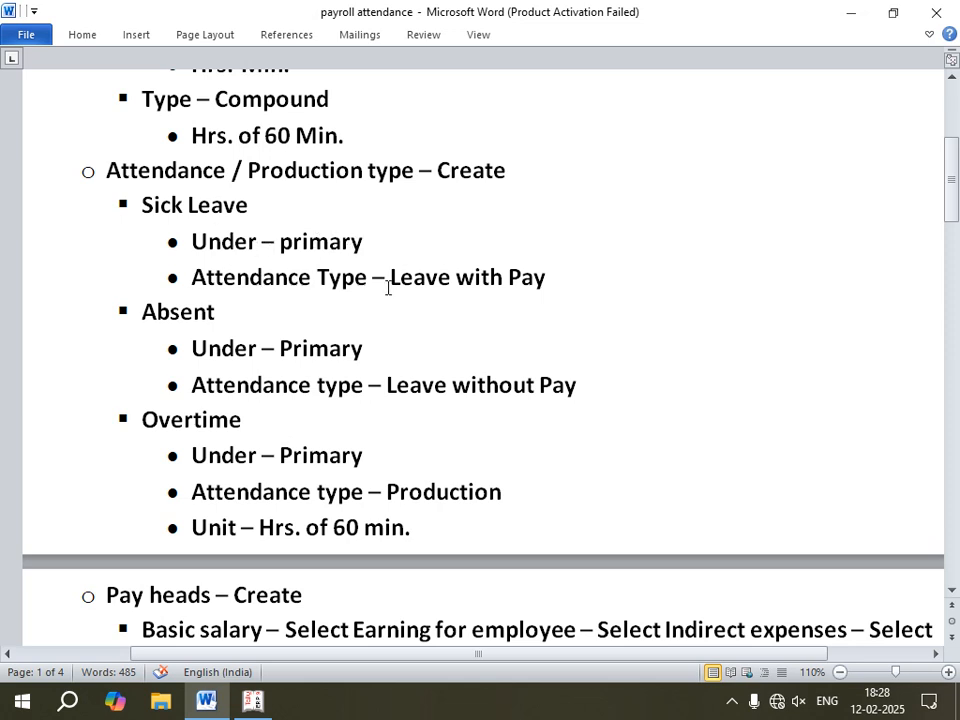
pyautogui.click(253, 701)
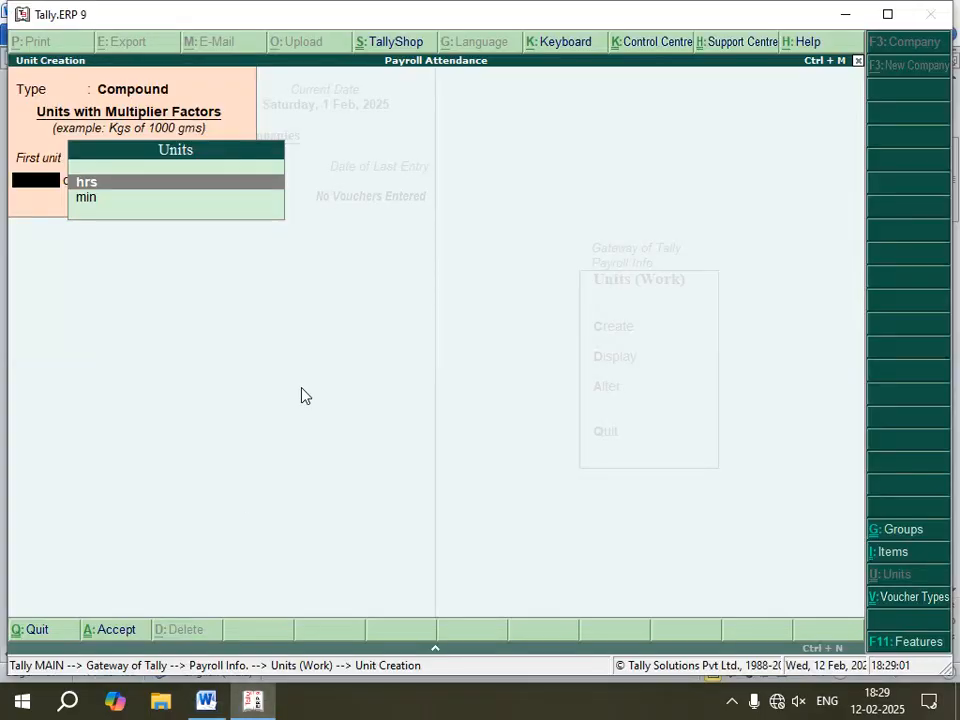
# Step: Create the attendance type Sick Leave under Primary with attendance type Attendance / Leave with Pay
pyautogui.press('Escape')
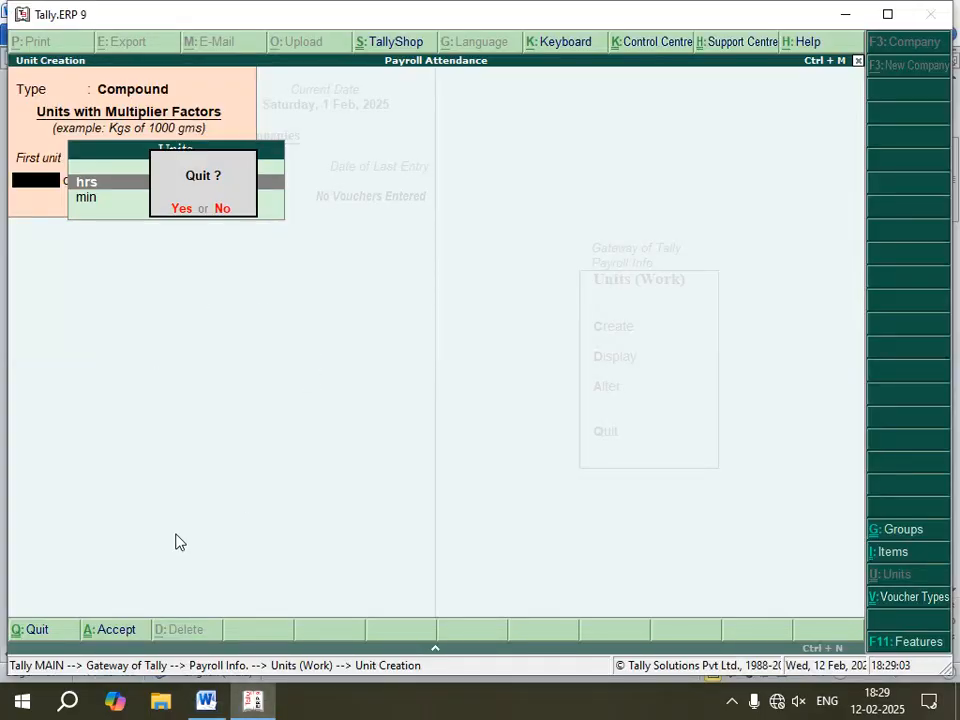
pyautogui.press('y')
pyautogui.press('Escape')
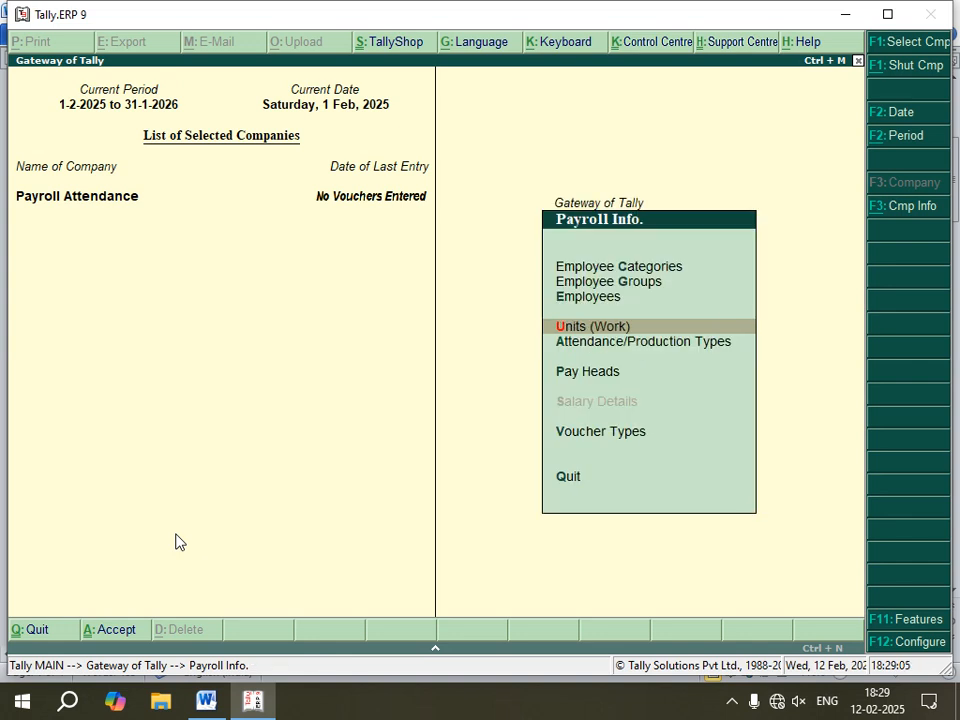
pyautogui.press('Down')
pyautogui.press('Return')
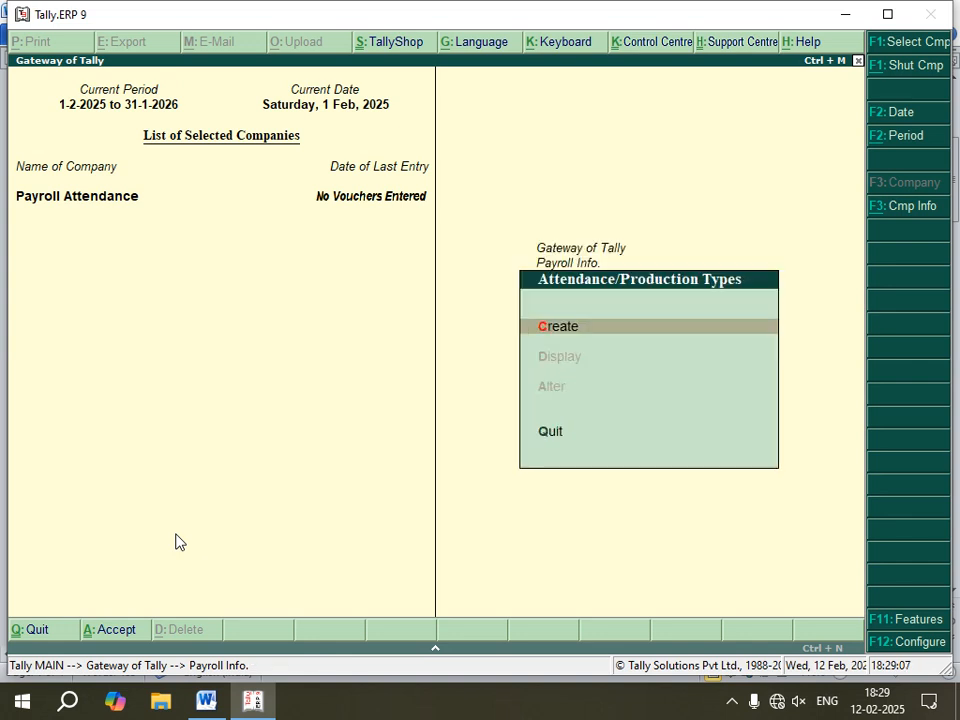
pyautogui.press('Return')
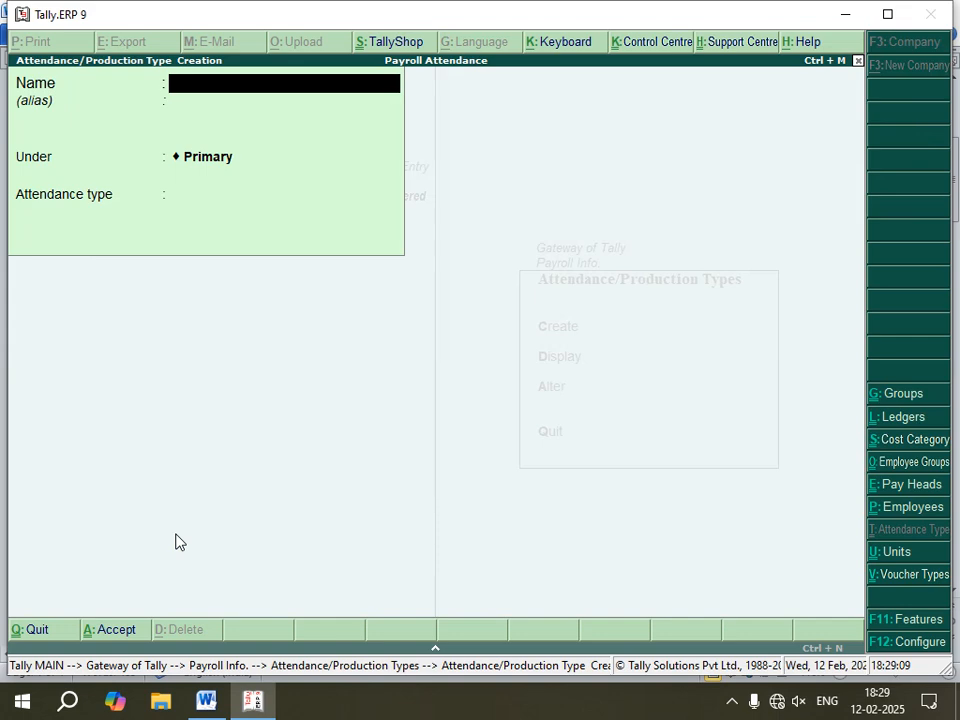
pyautogui.write('Siclk Leave')
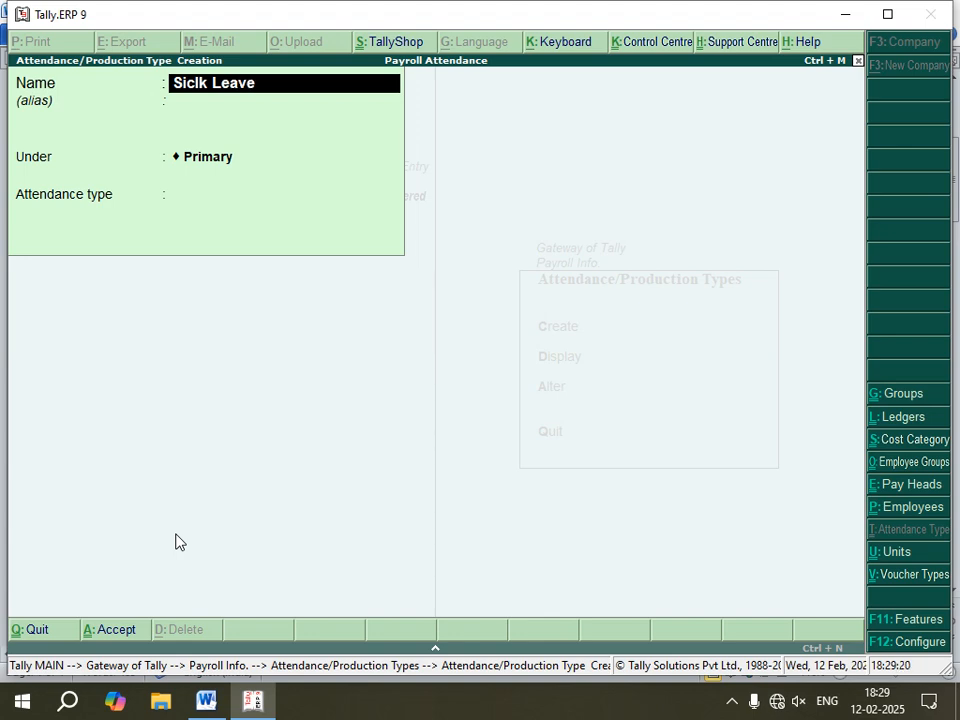
pyautogui.press('Return')
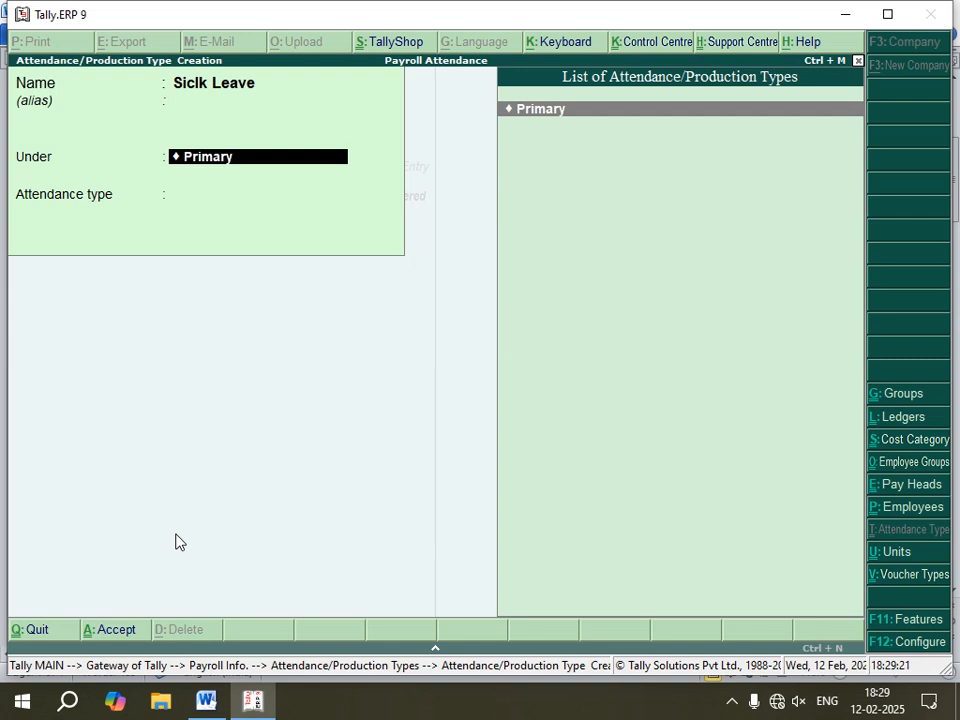
pyautogui.press('Return')
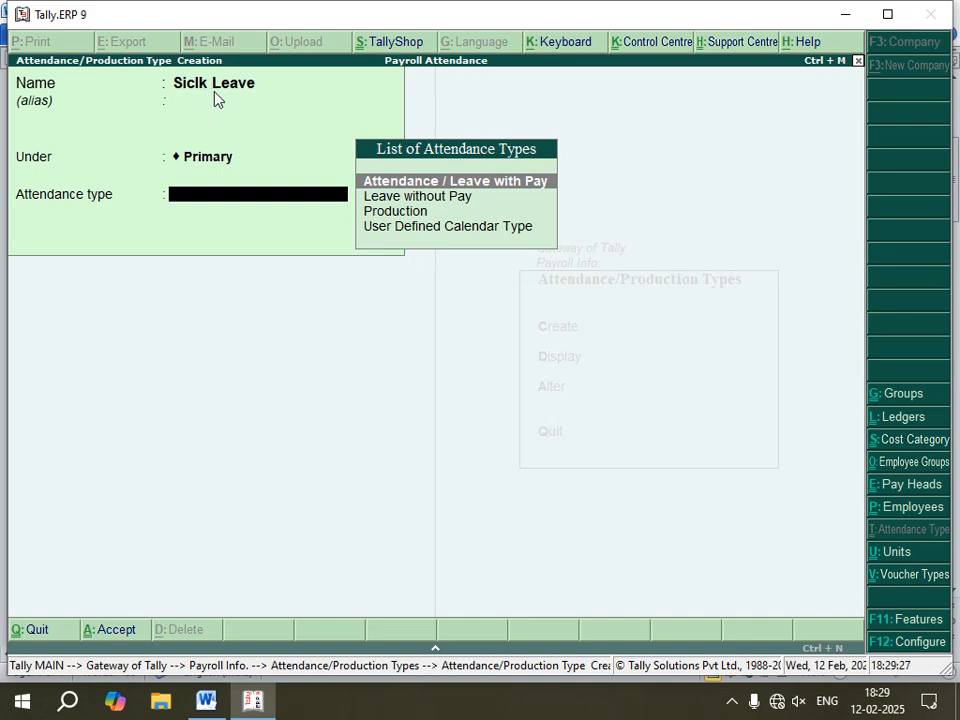
pyautogui.press('BackSpace')
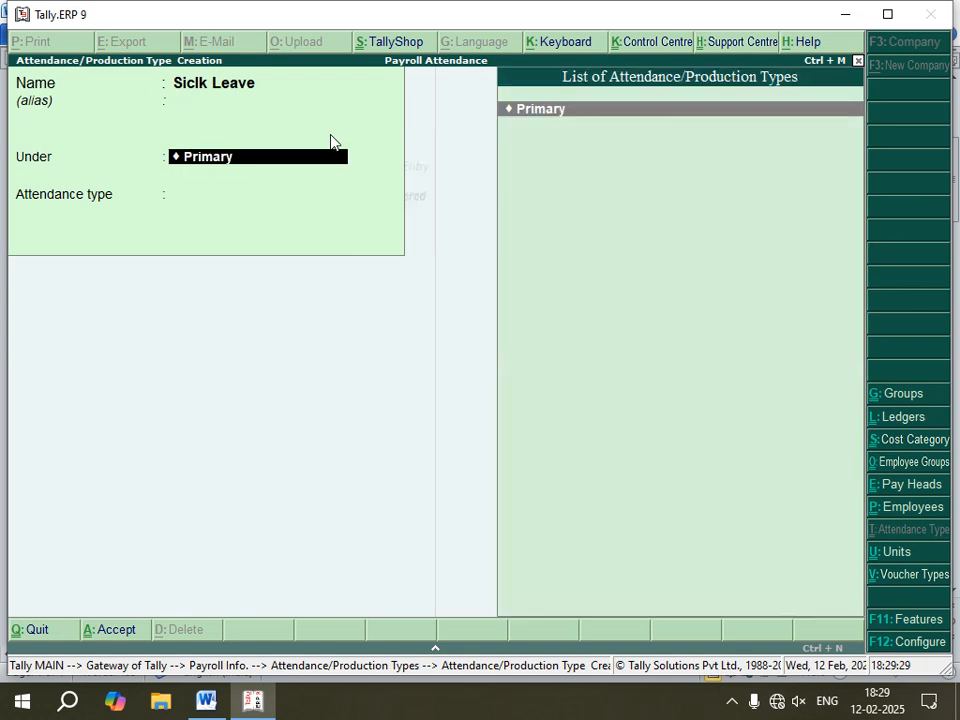
pyautogui.press('BackSpace')
pyautogui.write('Si')
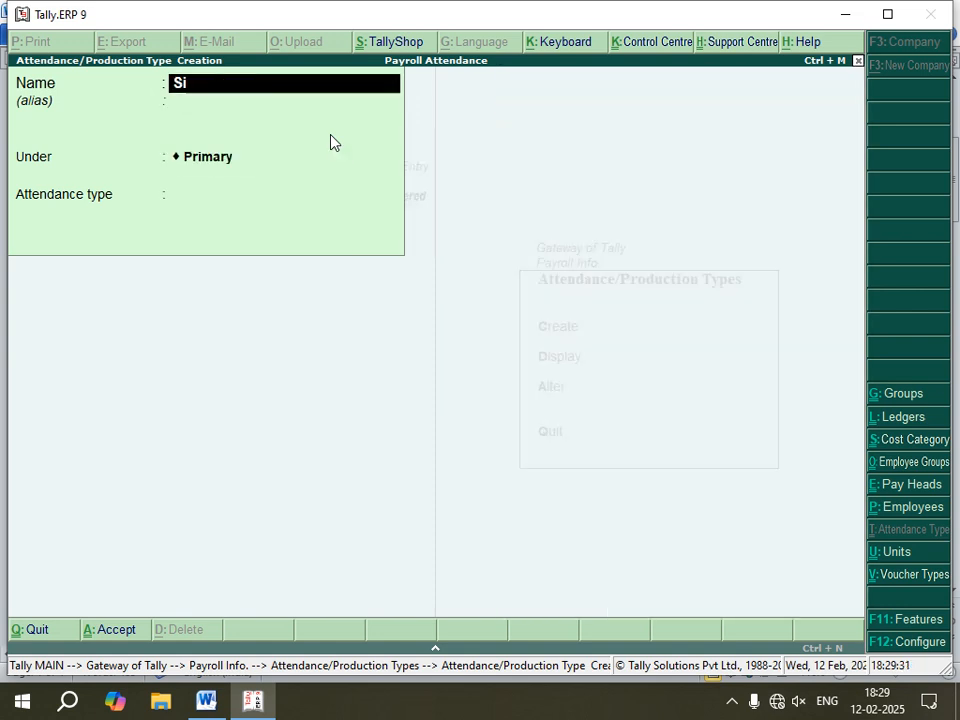
pyautogui.write('ck Leave')
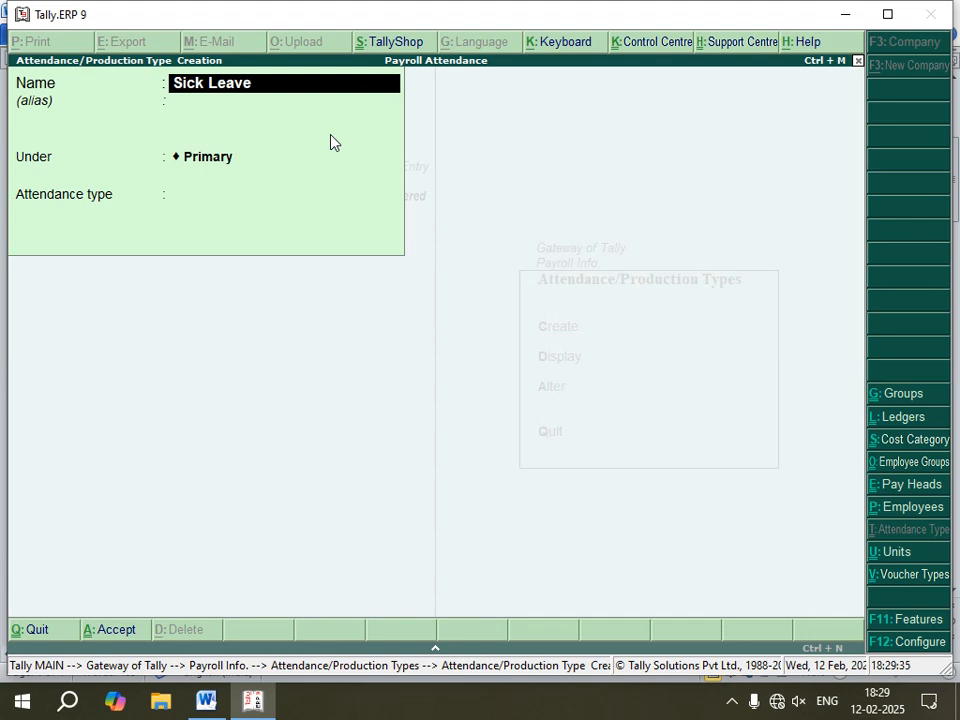
pyautogui.press('Return')
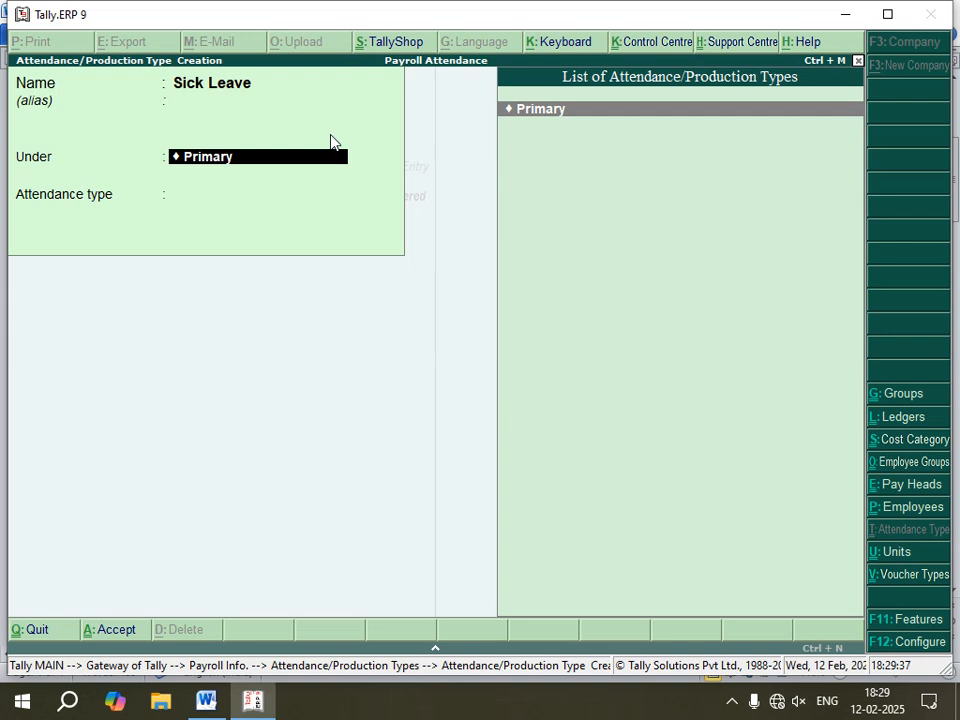
pyautogui.press('Return')
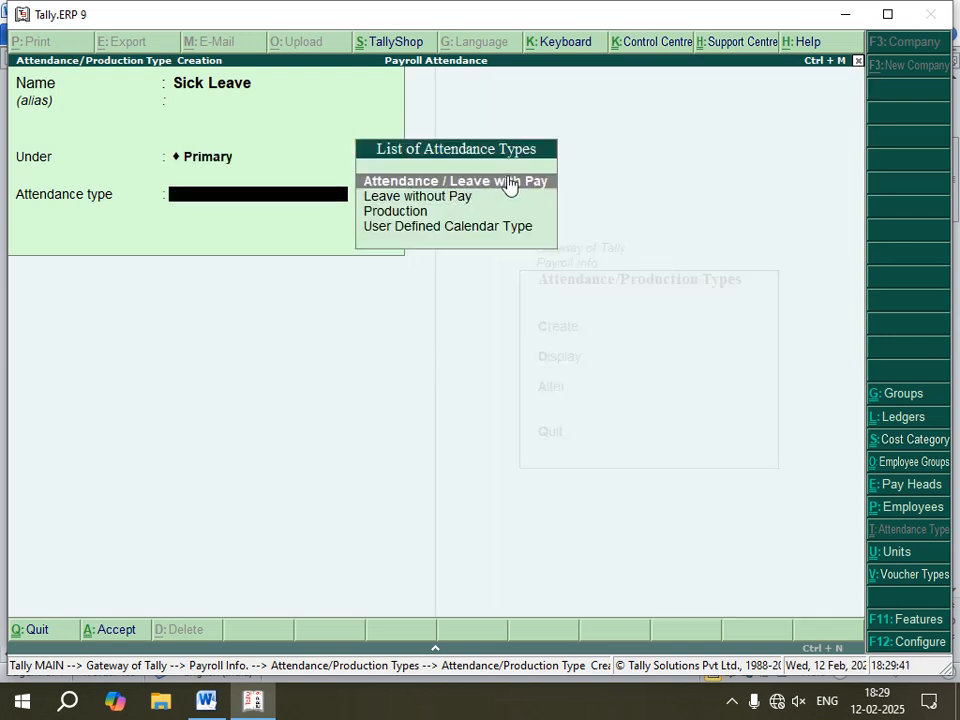
pyautogui.press('Return')
pyautogui.press('Return')
pyautogui.press('Return')
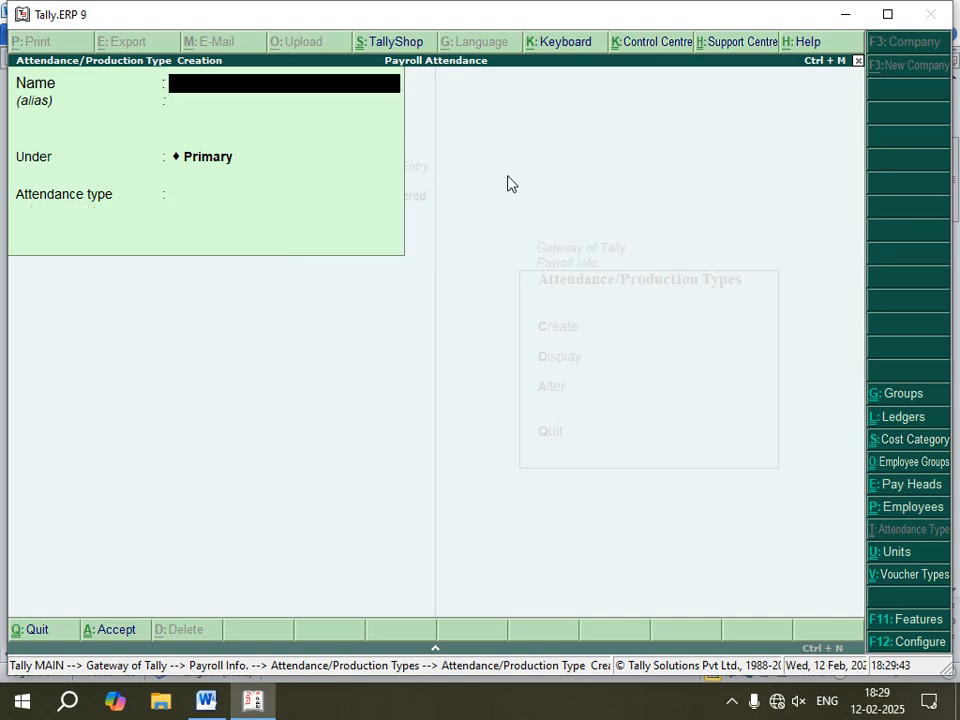
# Step: Create the attendance type Absent under Primary with attendance type Leave without Pay
pyautogui.click(206, 700)
pyautogui.scroll(-1, 229, 414)
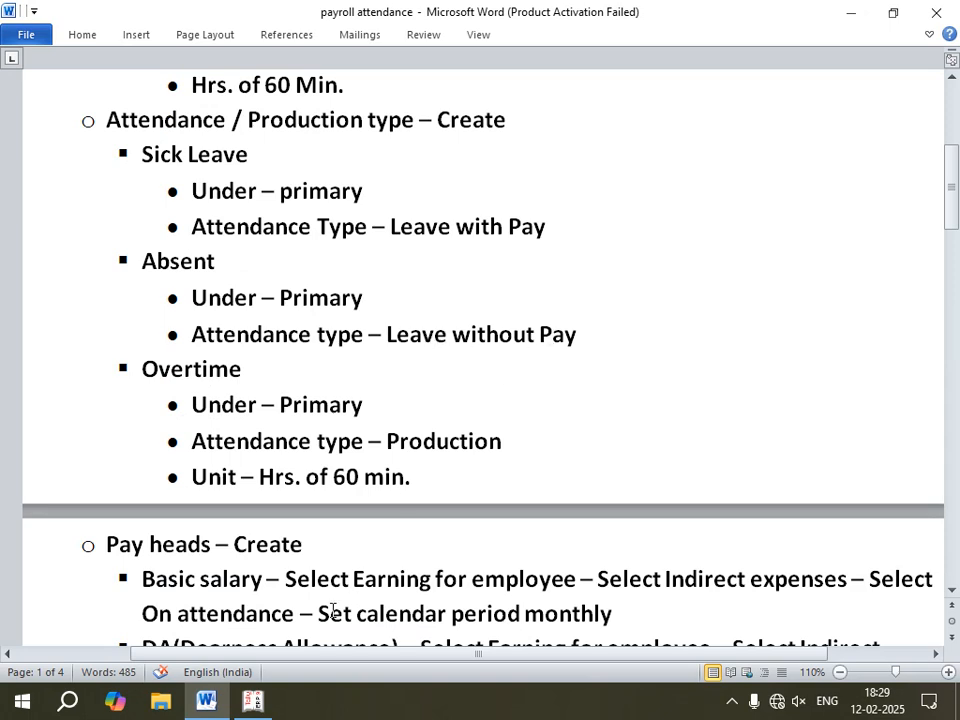
pyautogui.click(250, 702)
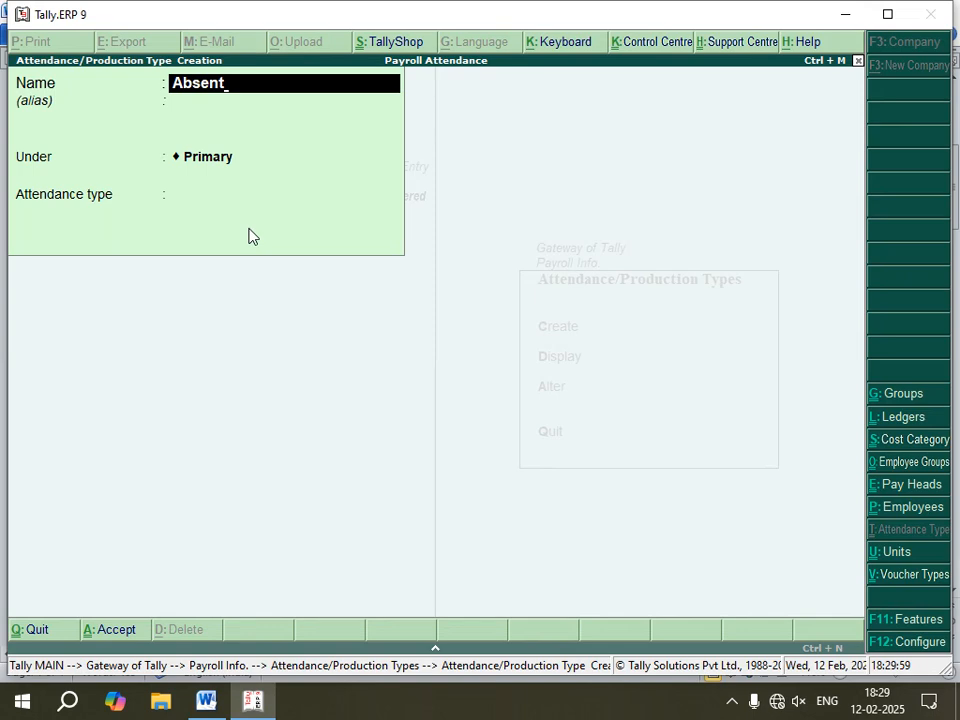
pyautogui.press('Return')
pyautogui.press('Return')
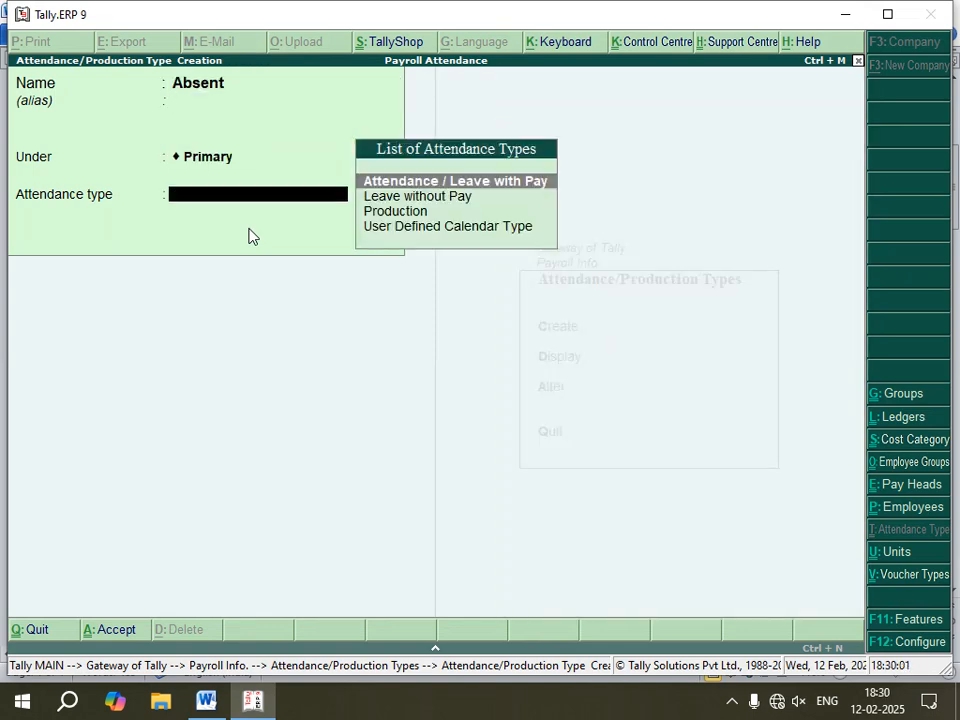
pyautogui.press('Down')
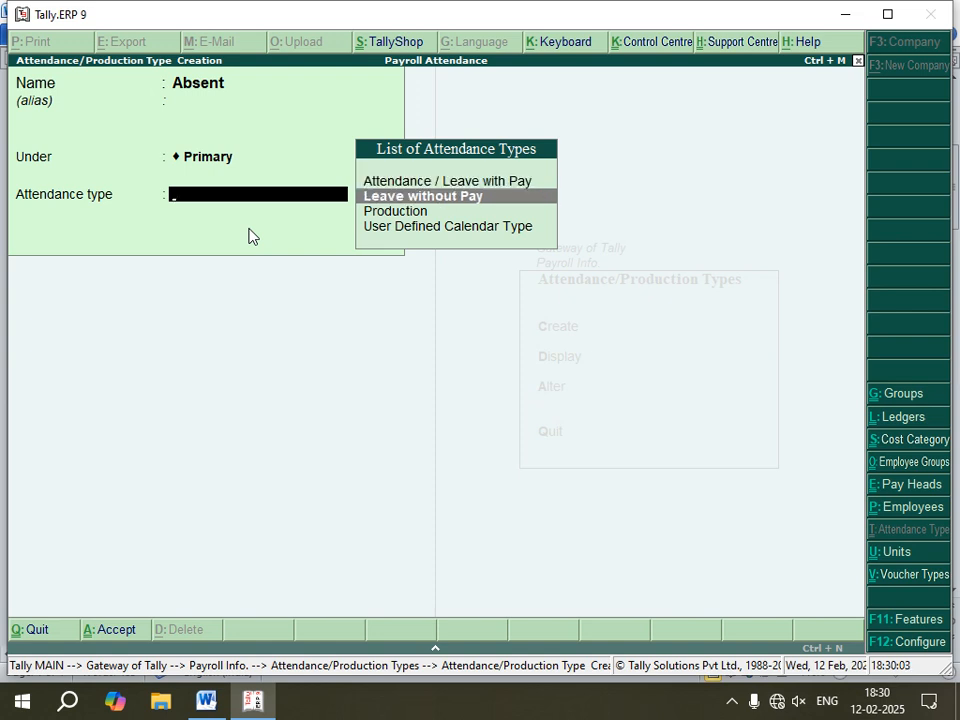
pyautogui.press('Return')
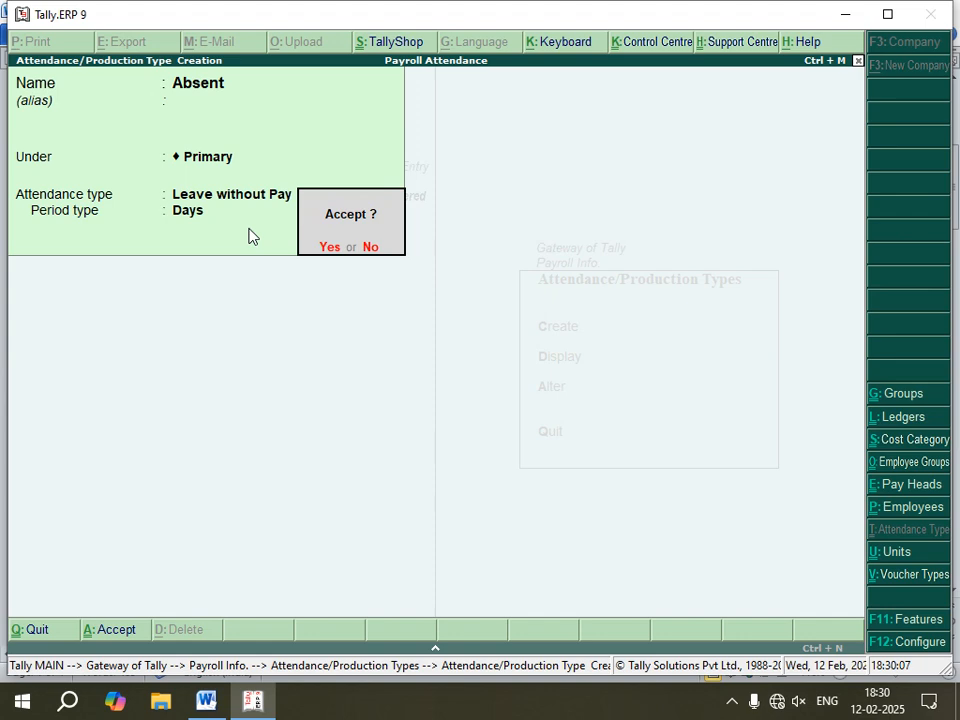
pyautogui.press('Return')
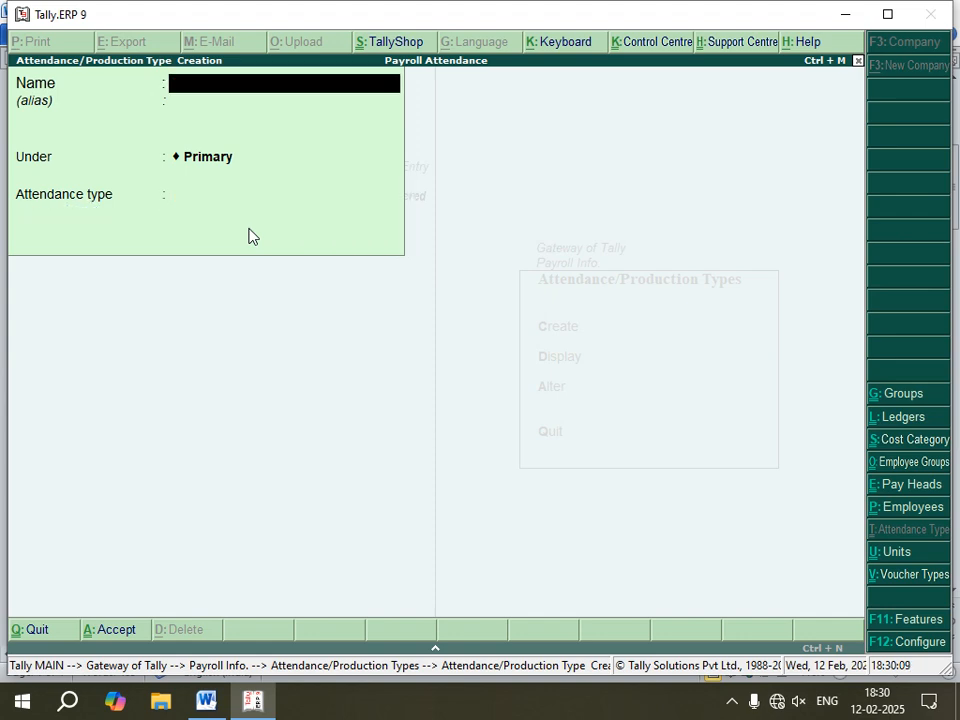
# Step: Create the attendance type Overtime under Primary with attendance type Production and unit hrs of 60 min, then leave the creation screen
pyautogui.click(206, 700)
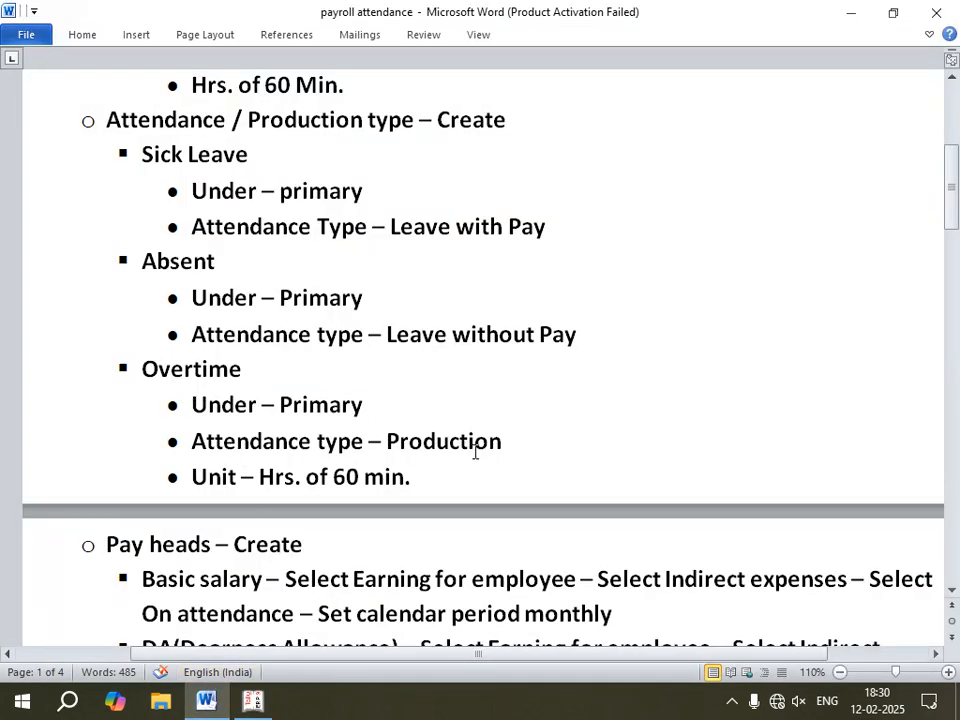
pyautogui.click(252, 703)
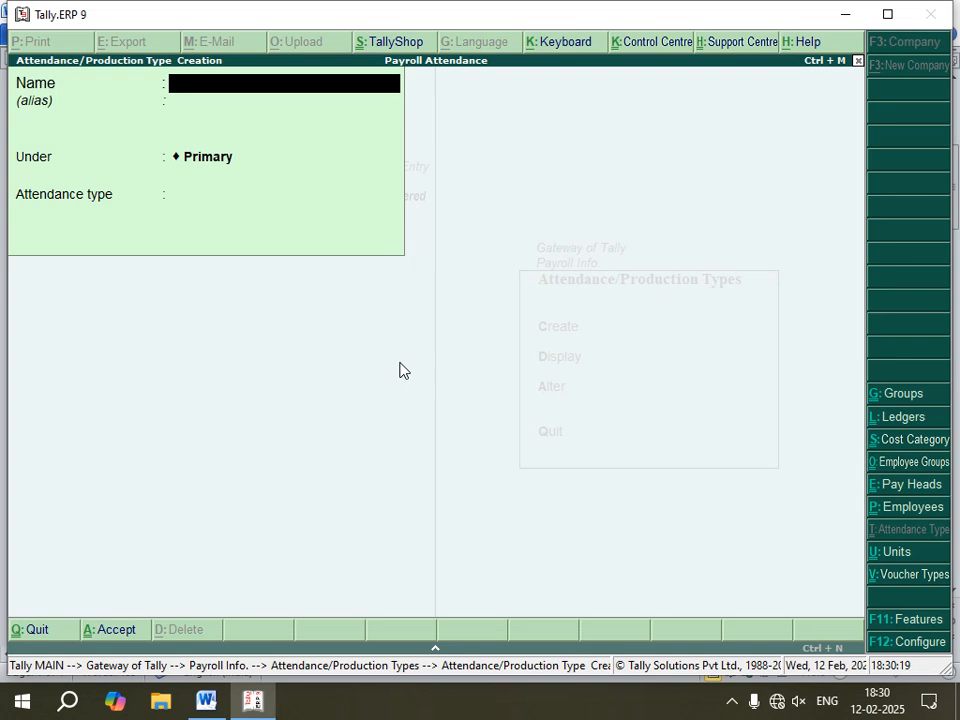
pyautogui.write('Overtime')
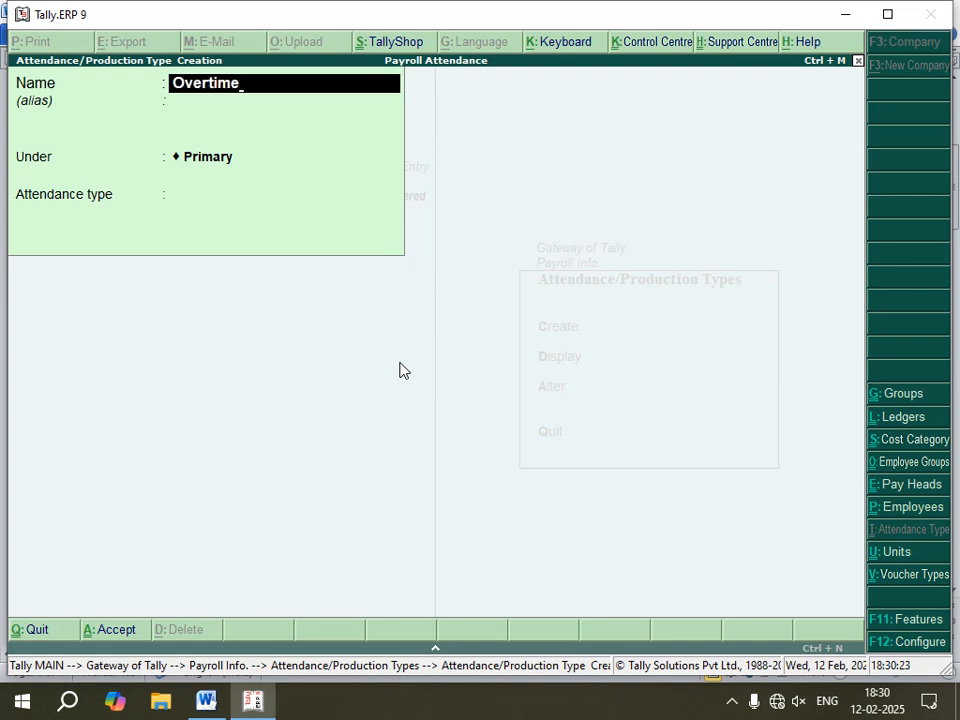
pyautogui.press('Return')
pyautogui.press('Return')
pyautogui.press('Return')
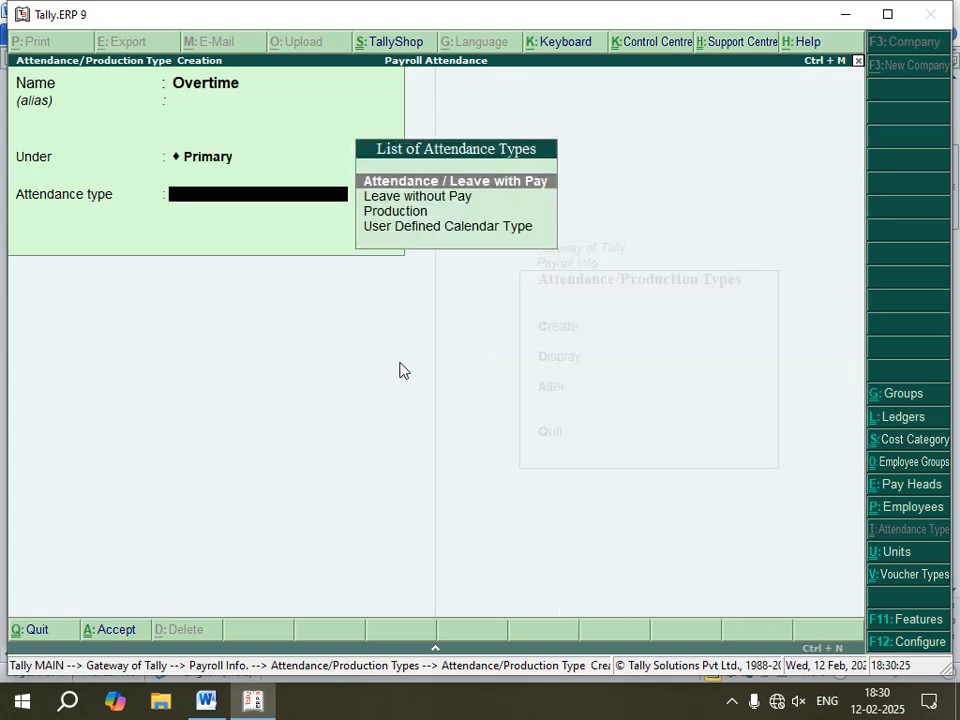
pyautogui.press('Down')
pyautogui.press('Down')
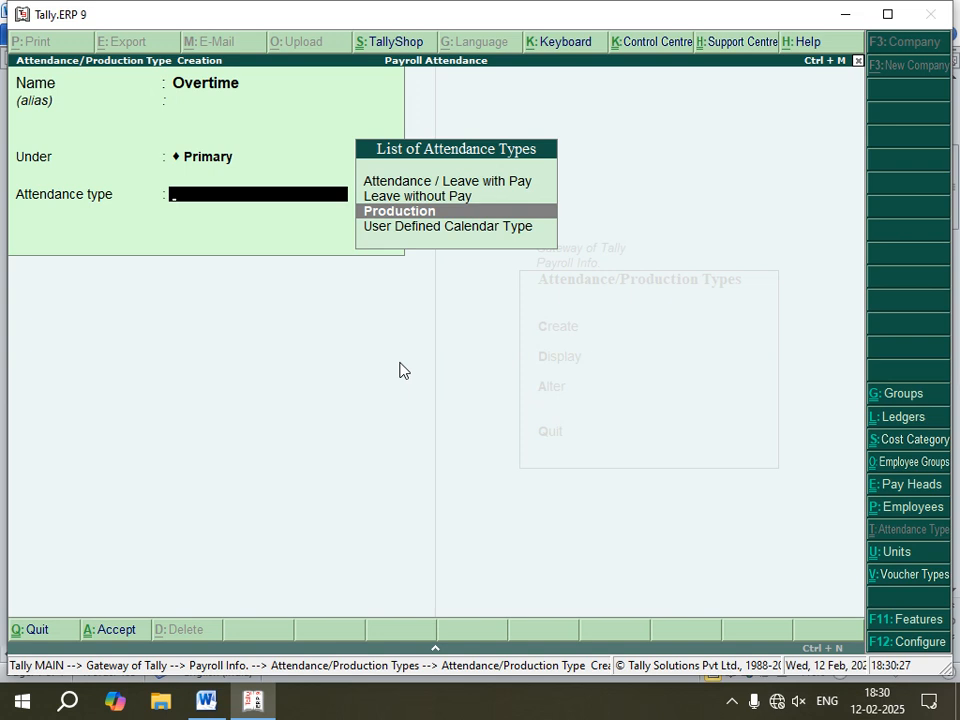
pyautogui.press('Return')
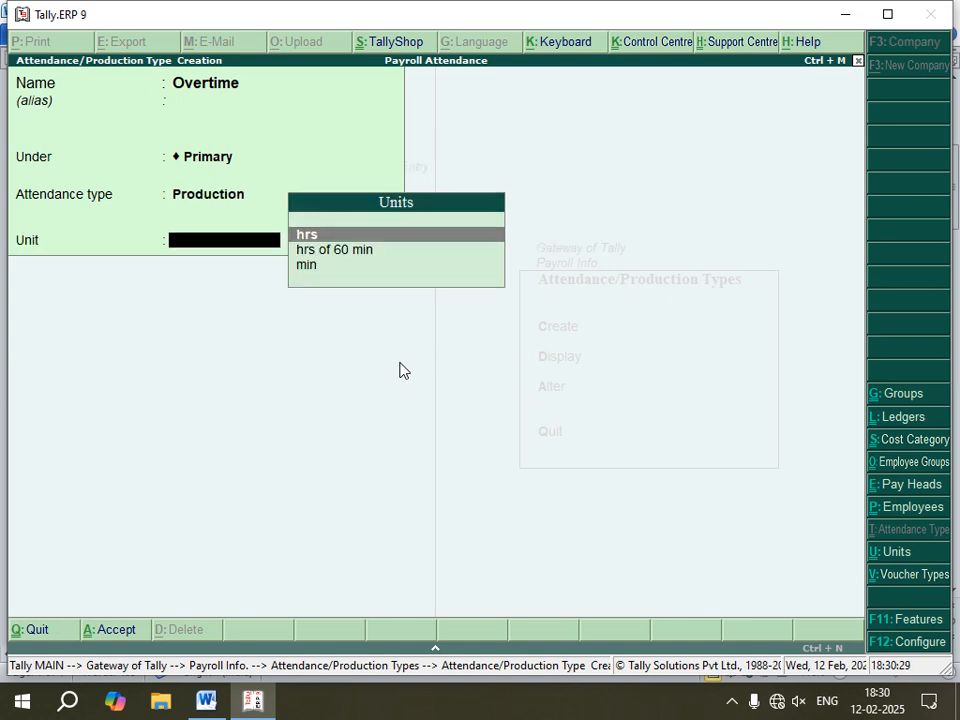
pyautogui.press('Down')
pyautogui.press('Return')
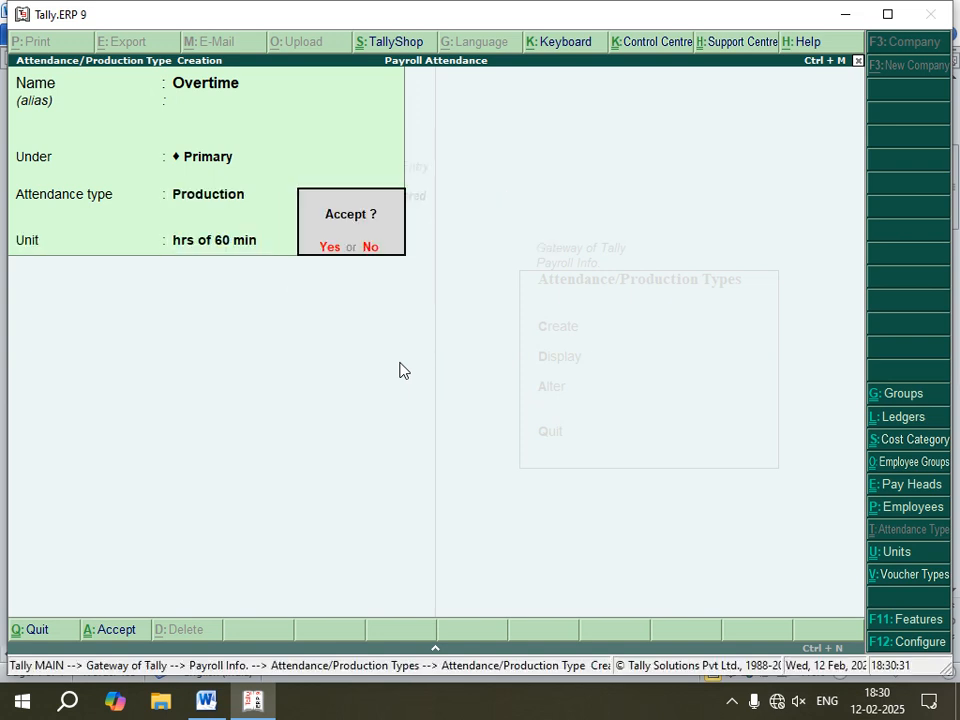
pyautogui.press('Return')
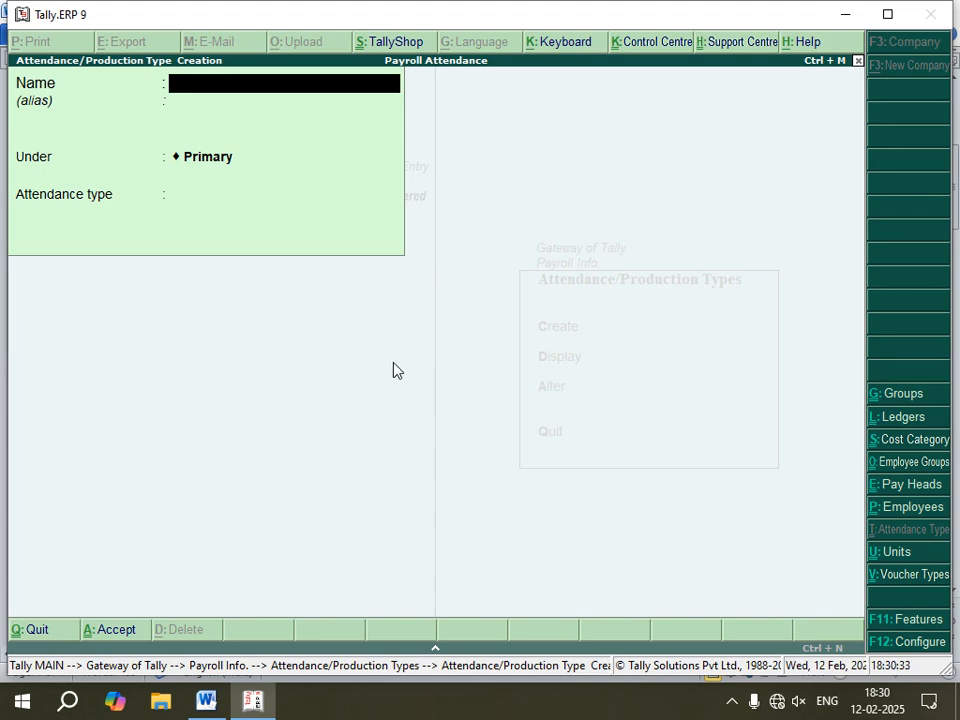
pyautogui.press('Escape')
pyautogui.press('Return')
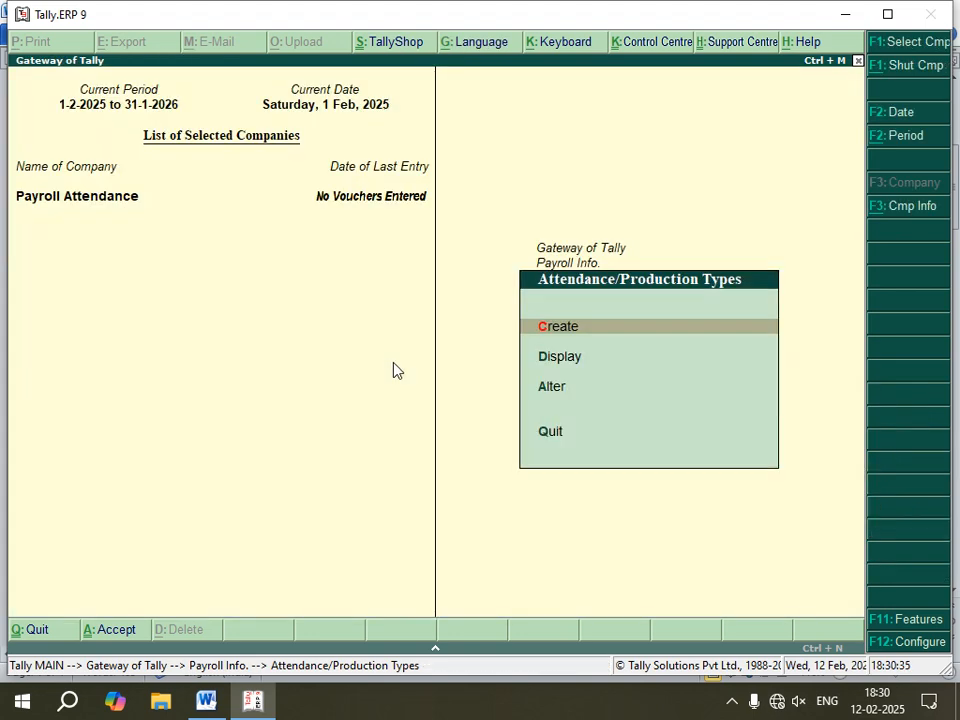
pyautogui.press('Escape')
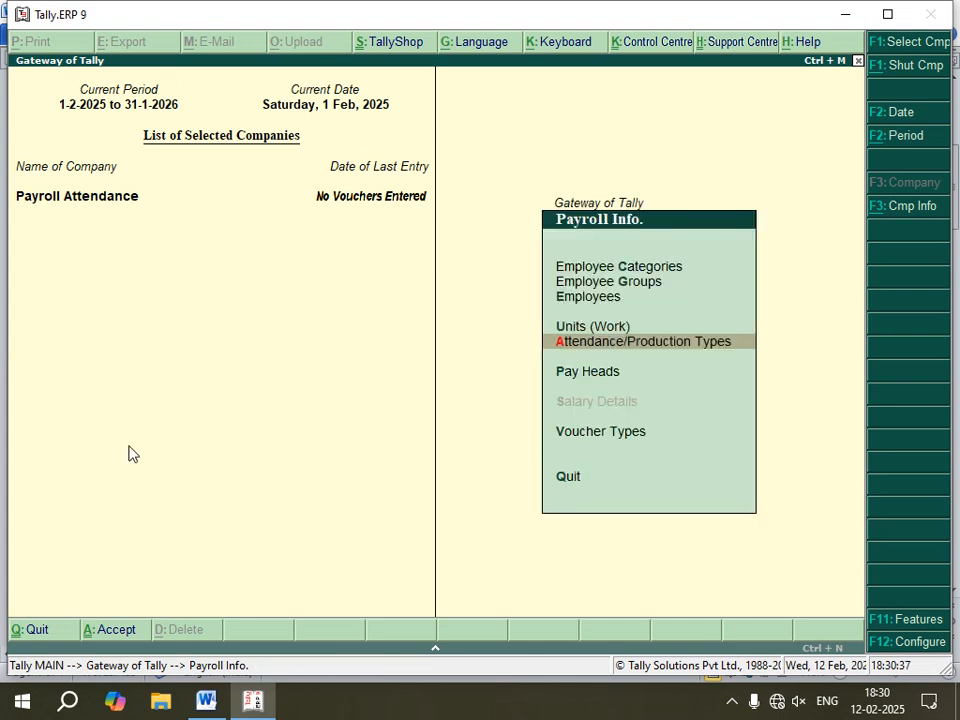
# Step: Review the attendance types and pay head instructions in the Word notes
pyautogui.click(206, 700)
pyautogui.scroll(3, 210, 340)
pyautogui.scroll(3, 215, 254)
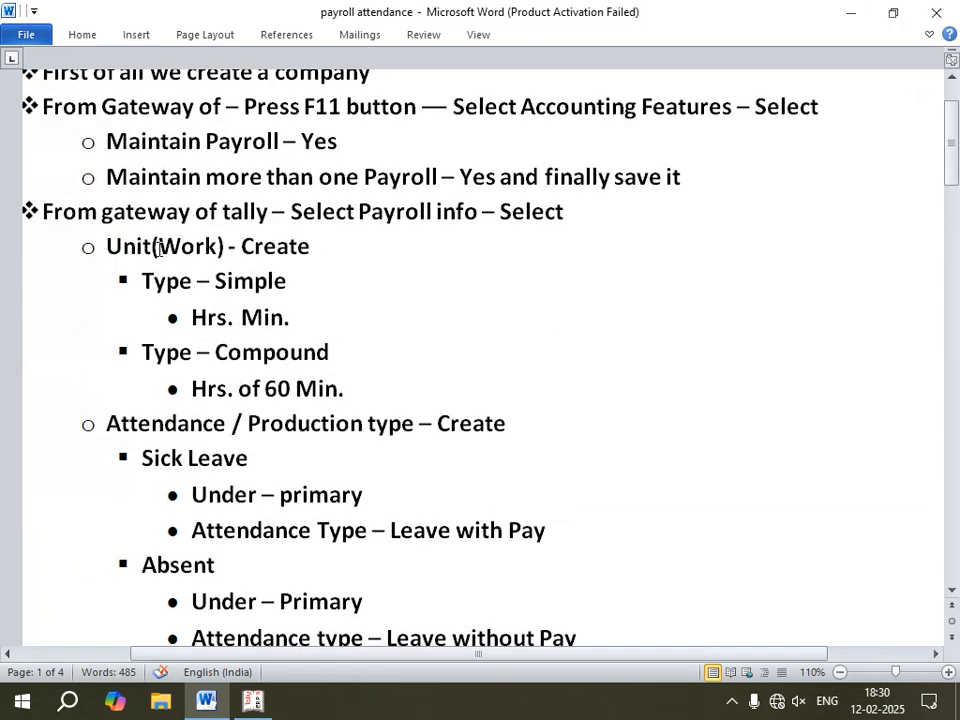
pyautogui.scroll(-2, 289, 341)
pyautogui.scroll(-1, 289, 341)
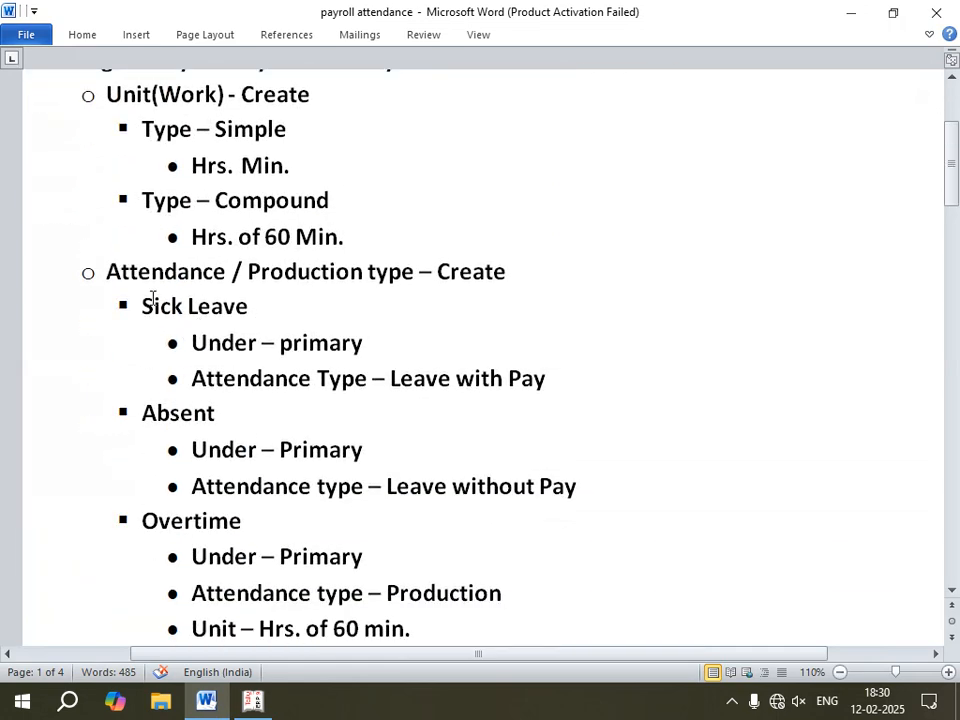
pyautogui.scroll(-3, 260, 345)
pyautogui.scroll(-2, 260, 345)
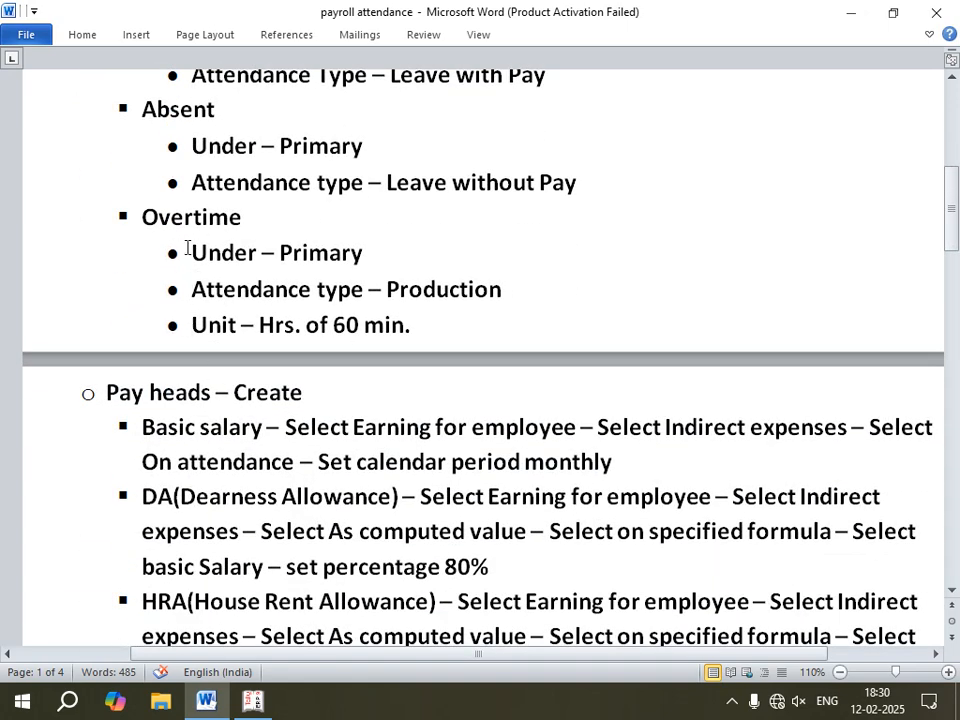
pyautogui.scroll(3, 184, 186)
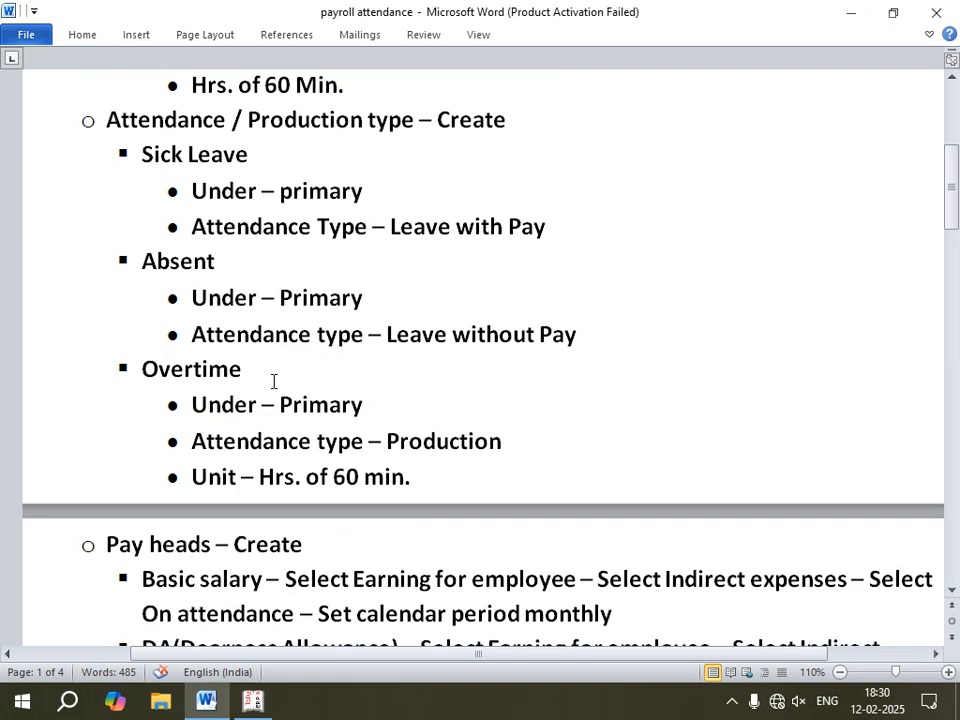
pyautogui.scroll(-9, 273, 381)
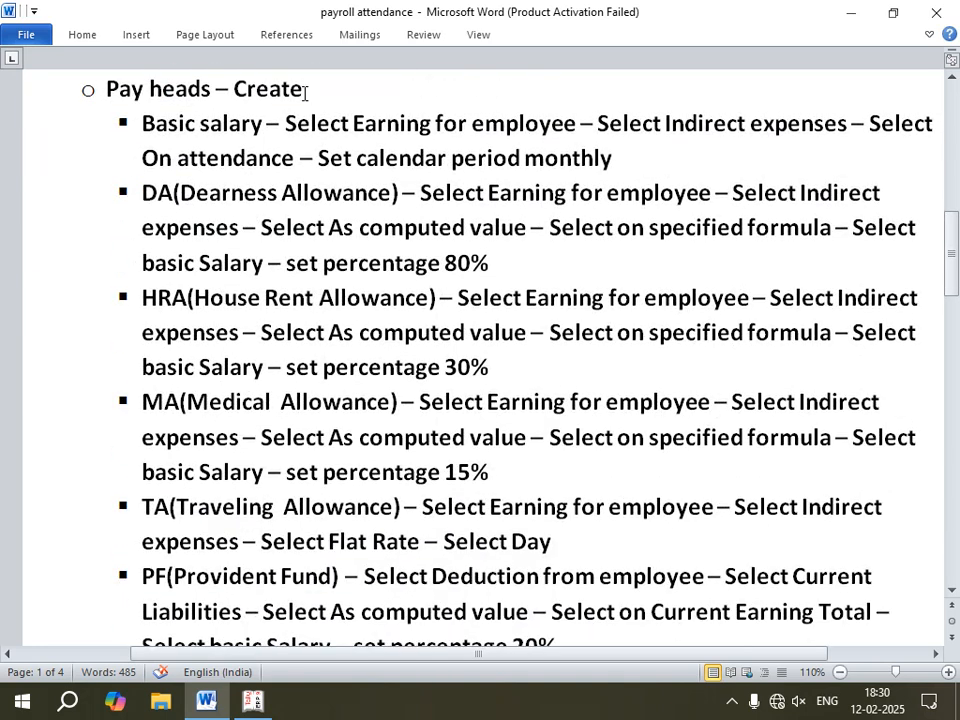
# Step: Start a new pay head named Basic Salary with pay head type Earnings for Employees and income type Fixed
pyautogui.click(253, 702)
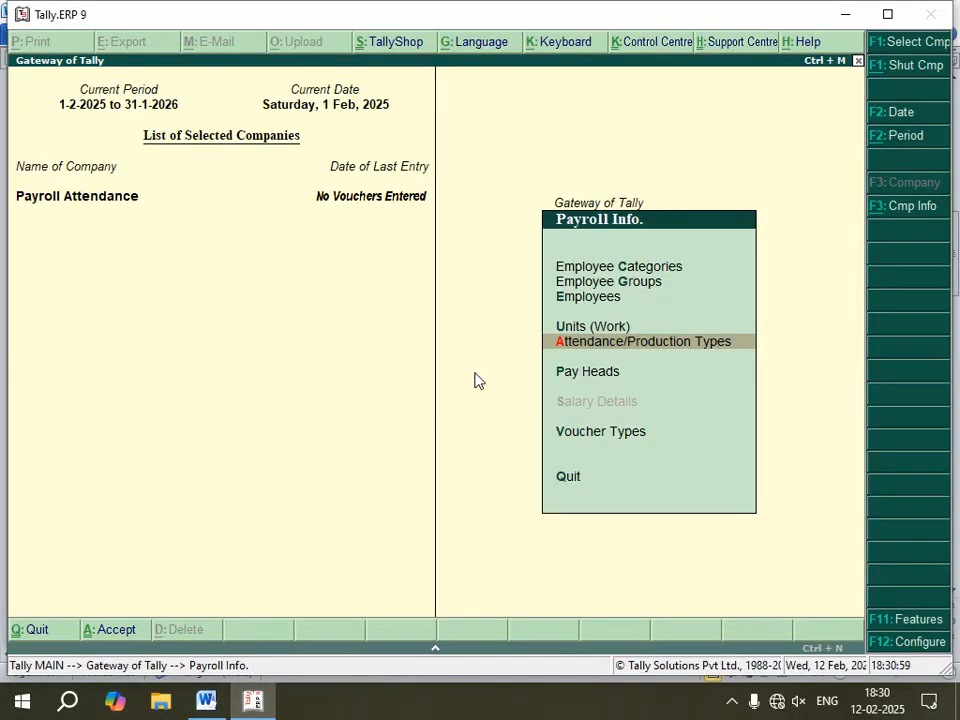
pyautogui.press('Down')
pyautogui.press('Return')
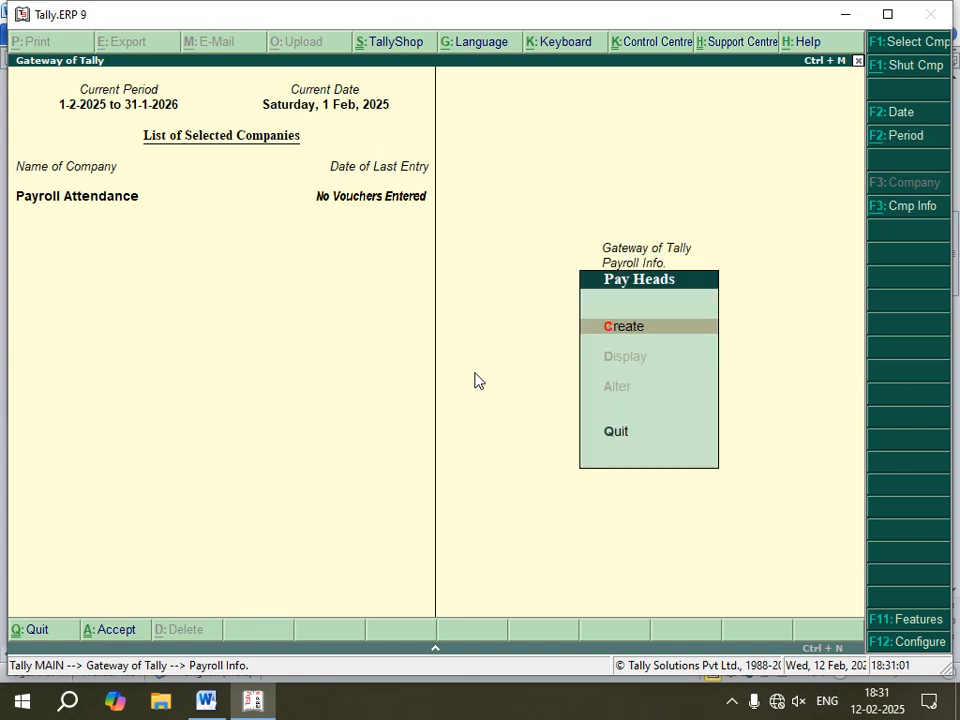
pyautogui.press('Return')
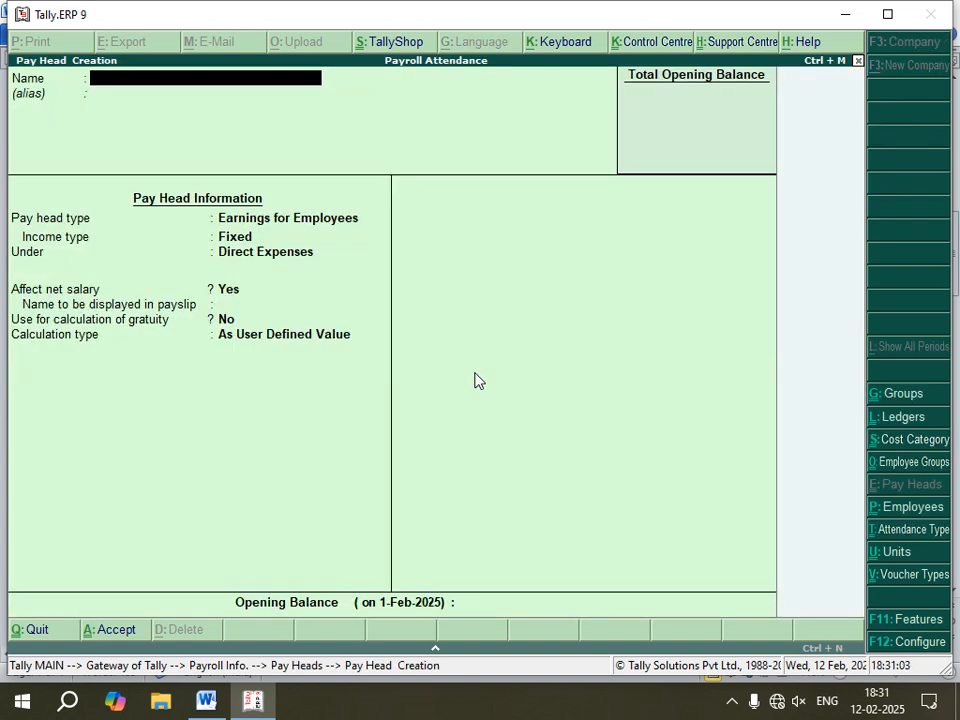
pyautogui.write('Basic Salary')
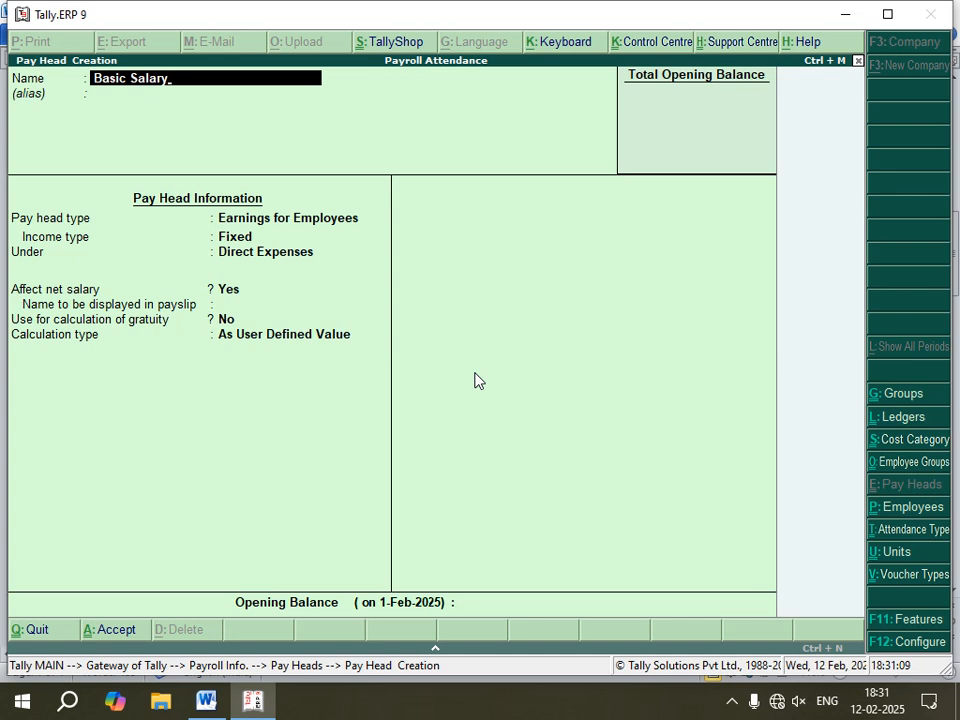
pyautogui.press('Return')
pyautogui.press('Return')
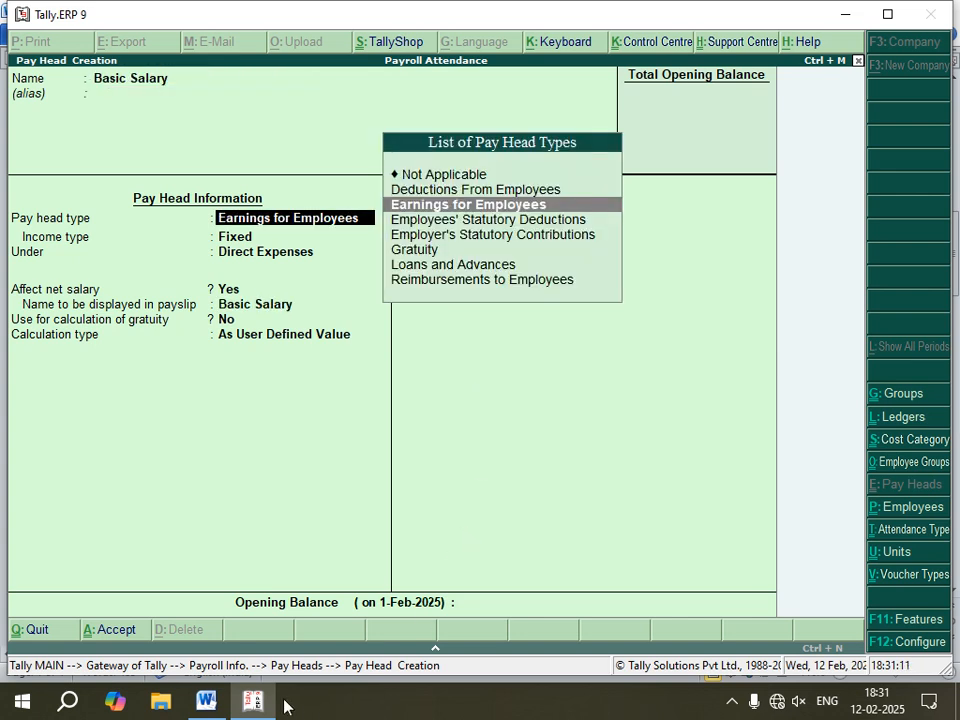
pyautogui.click(206, 701)
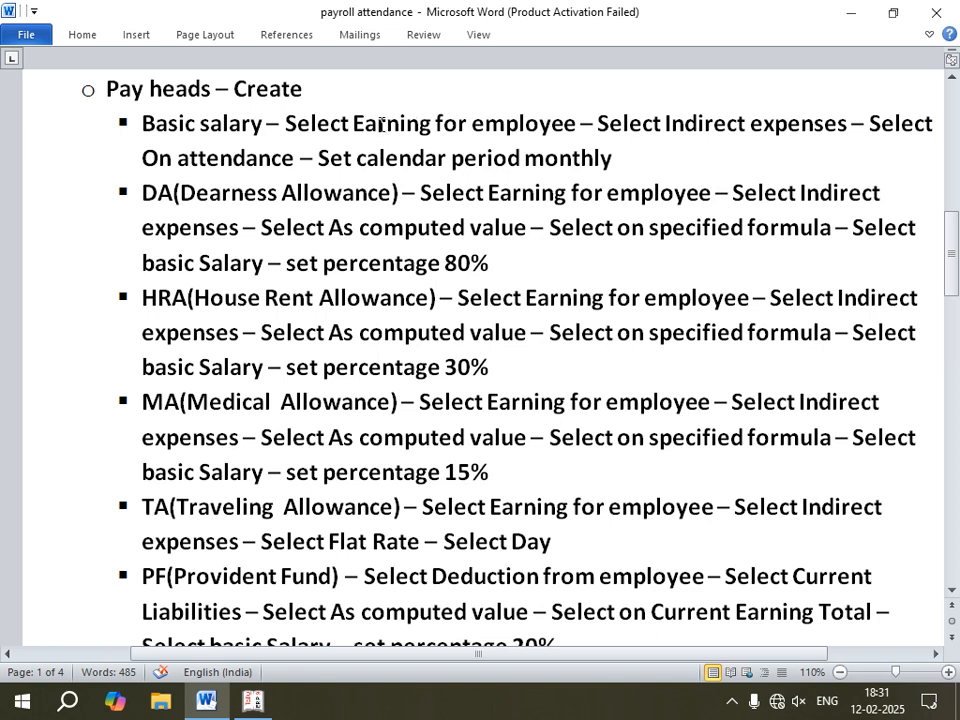
pyautogui.click(253, 701)
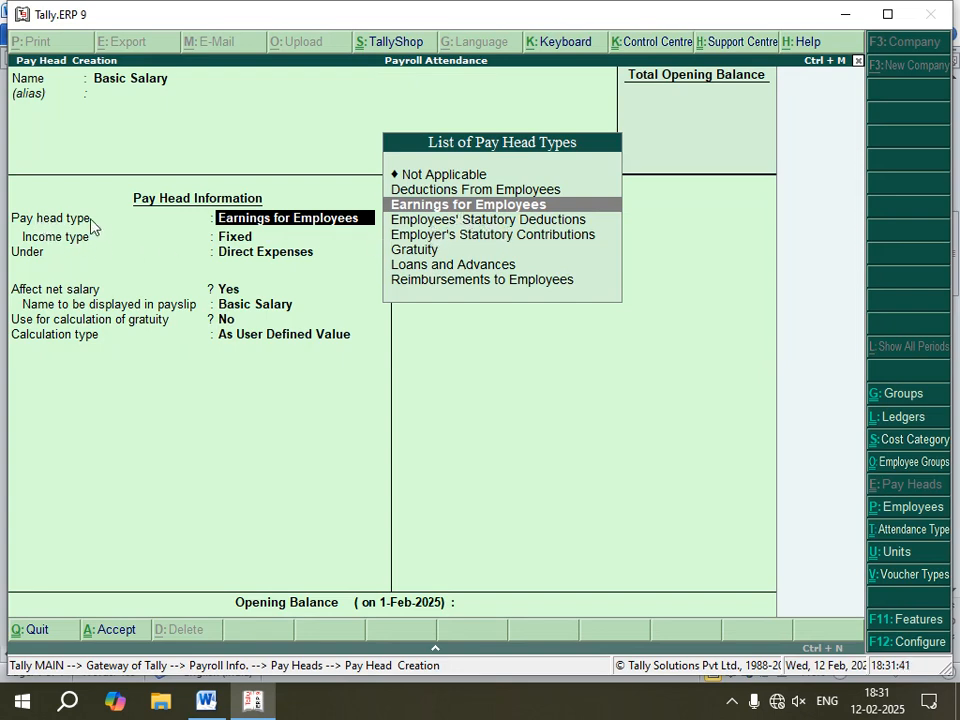
pyautogui.click(490, 205)
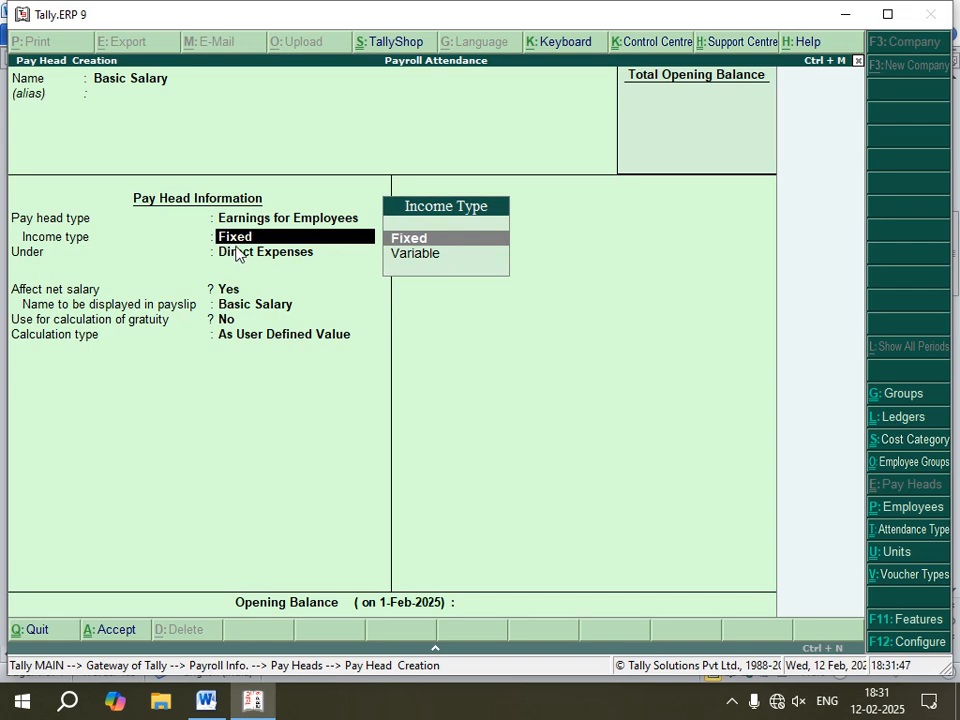
pyautogui.click(450, 240)
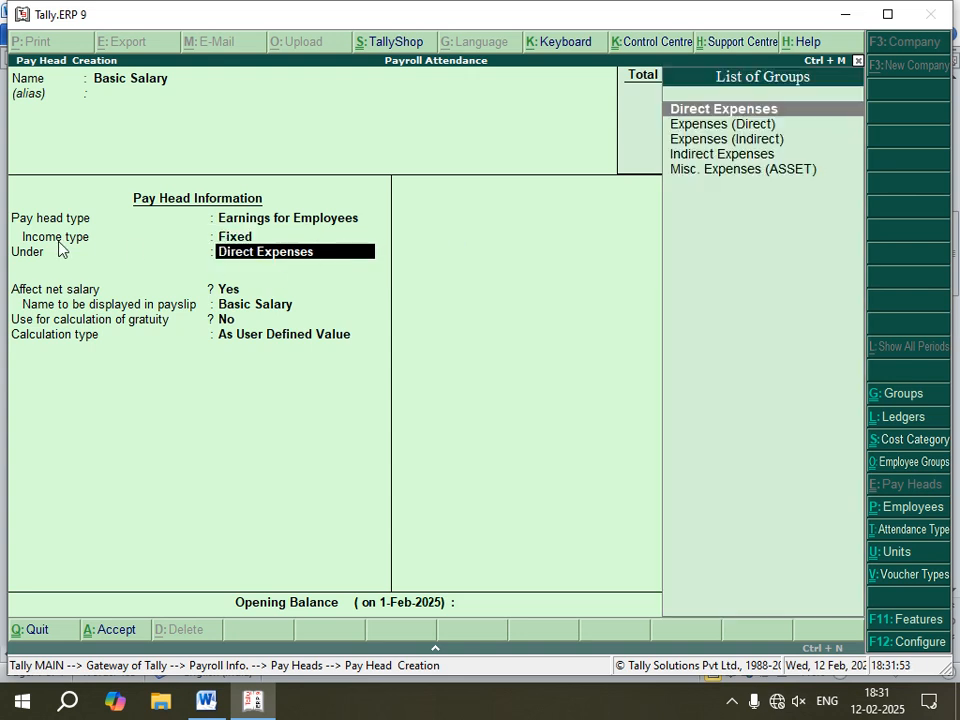
# Step: Place the Basic Salary pay head under Indirect Expenses, accepting the net salary, payslip name and gratuity defaults
pyautogui.click(206, 700)
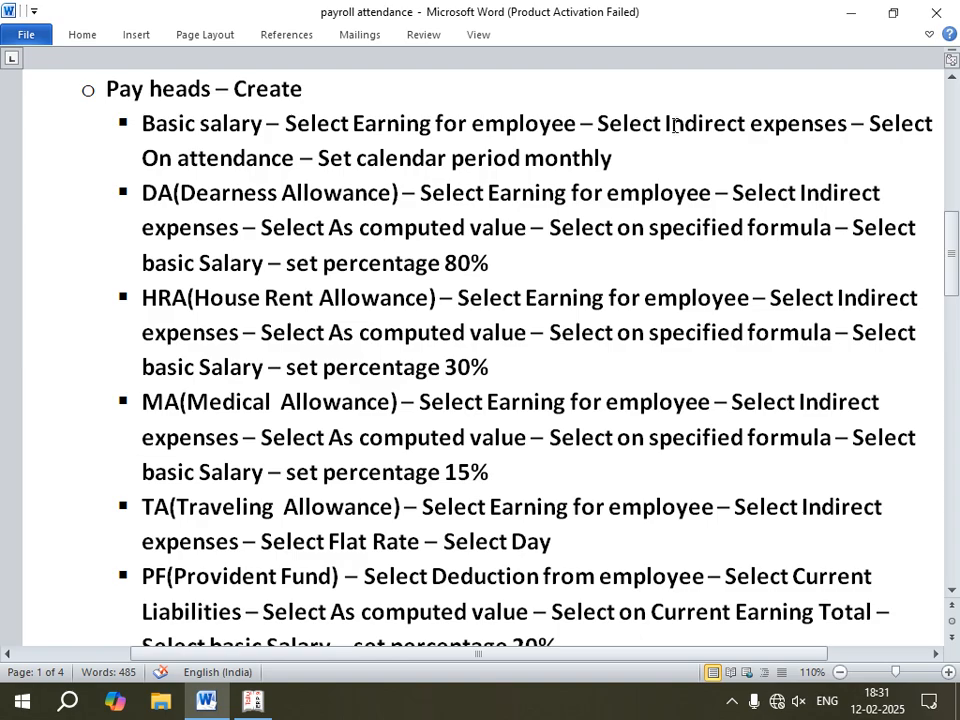
pyautogui.moveTo(666, 123); pyautogui.dragTo(849, 123)
pyautogui.click(253, 700)
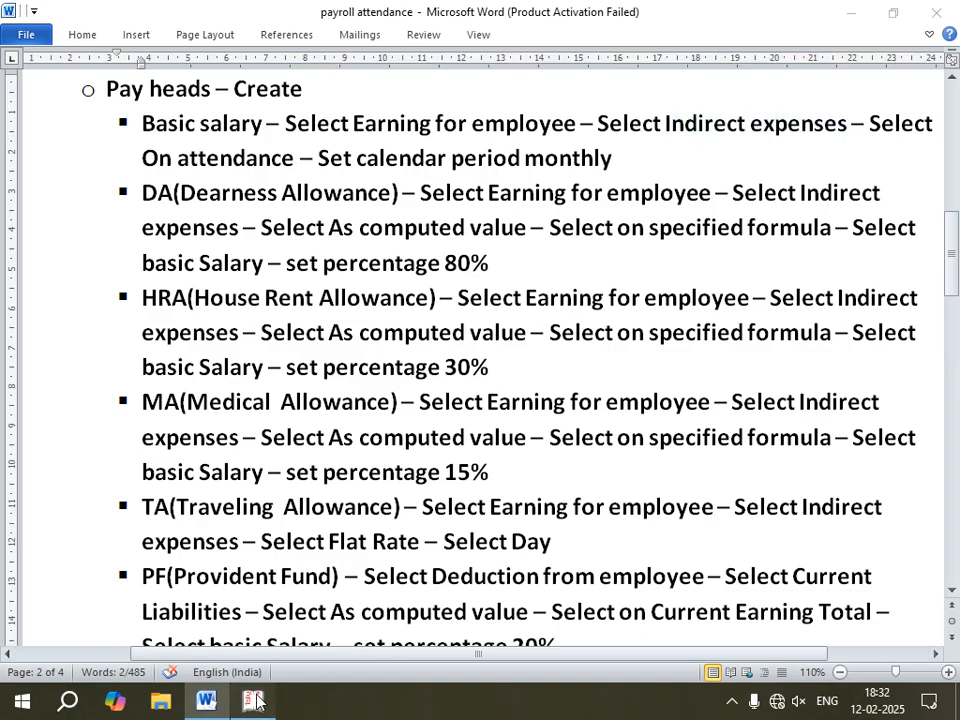
pyautogui.press('Down')
pyautogui.press('Down')
pyautogui.press('Down')
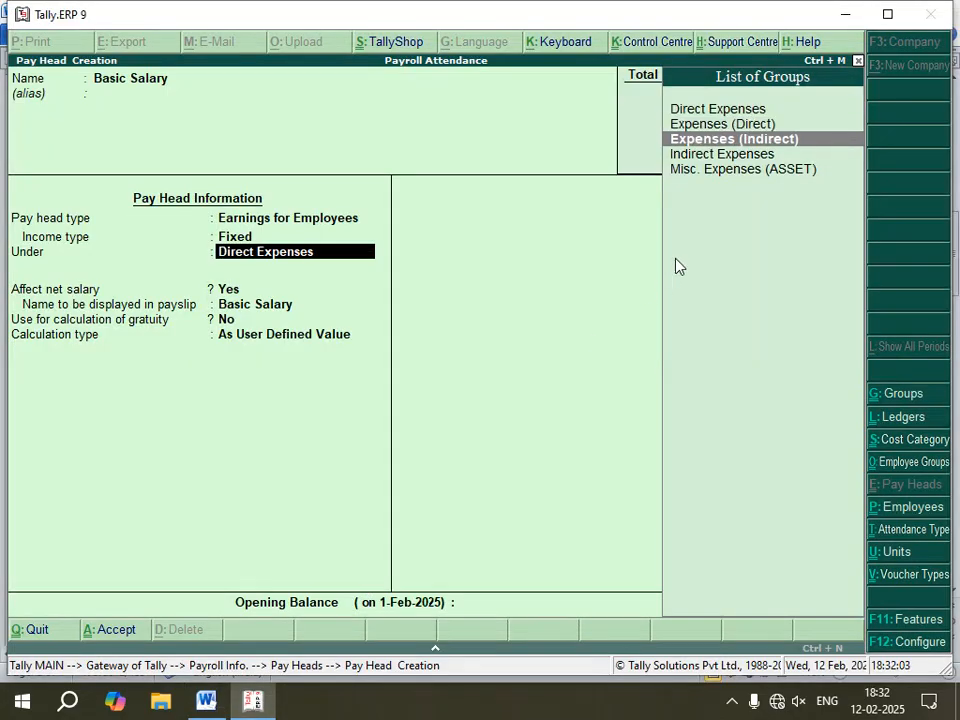
pyautogui.press('Return')
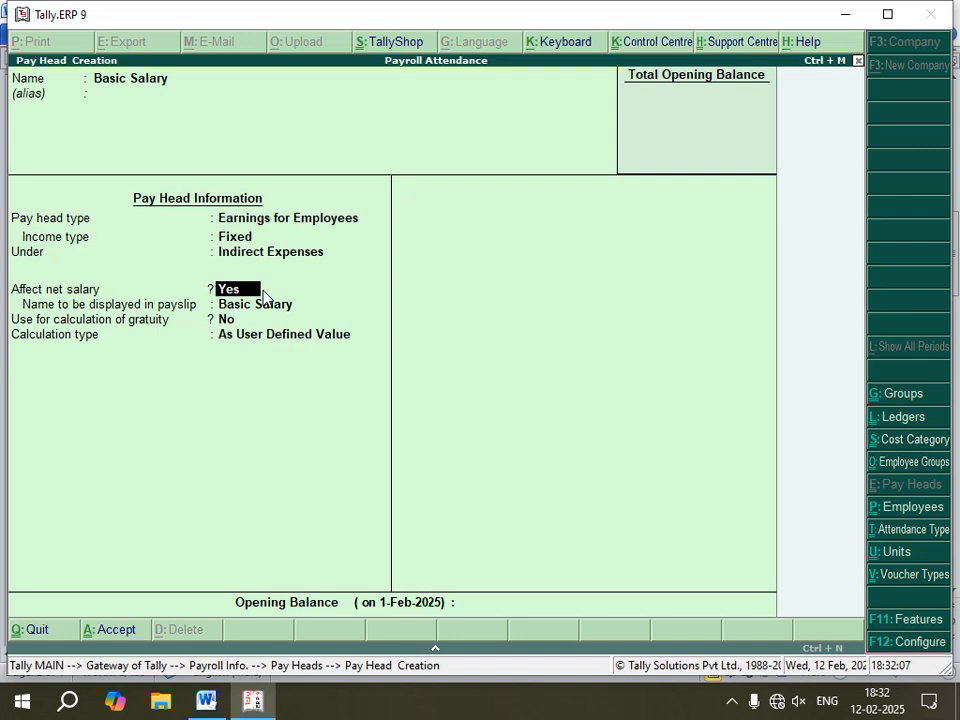
pyautogui.press('Return')
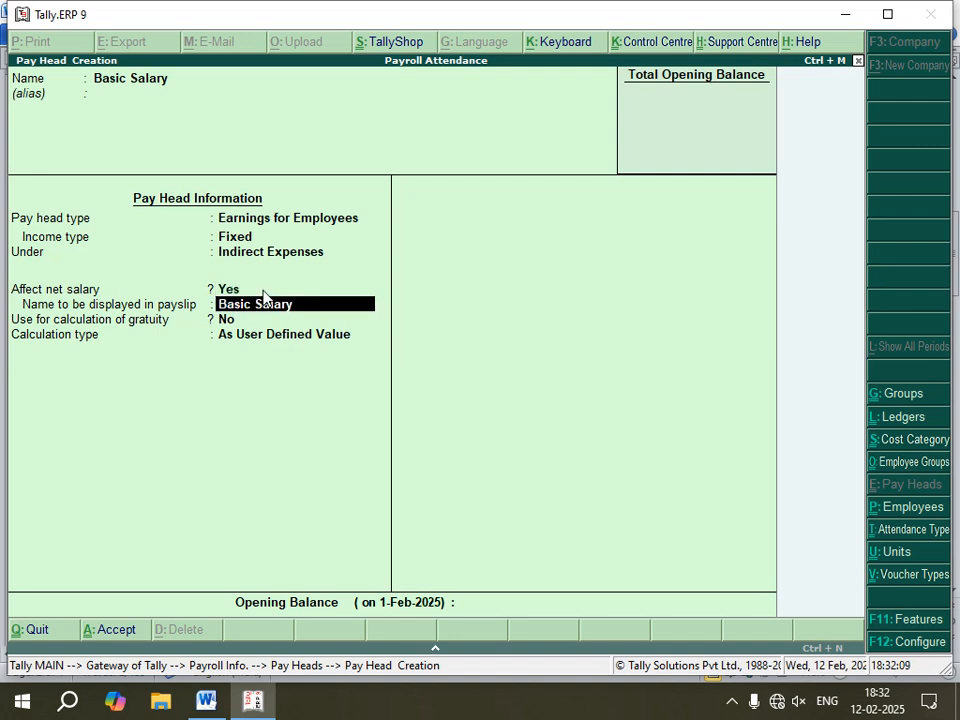
pyautogui.press('Return')
pyautogui.press('Return')
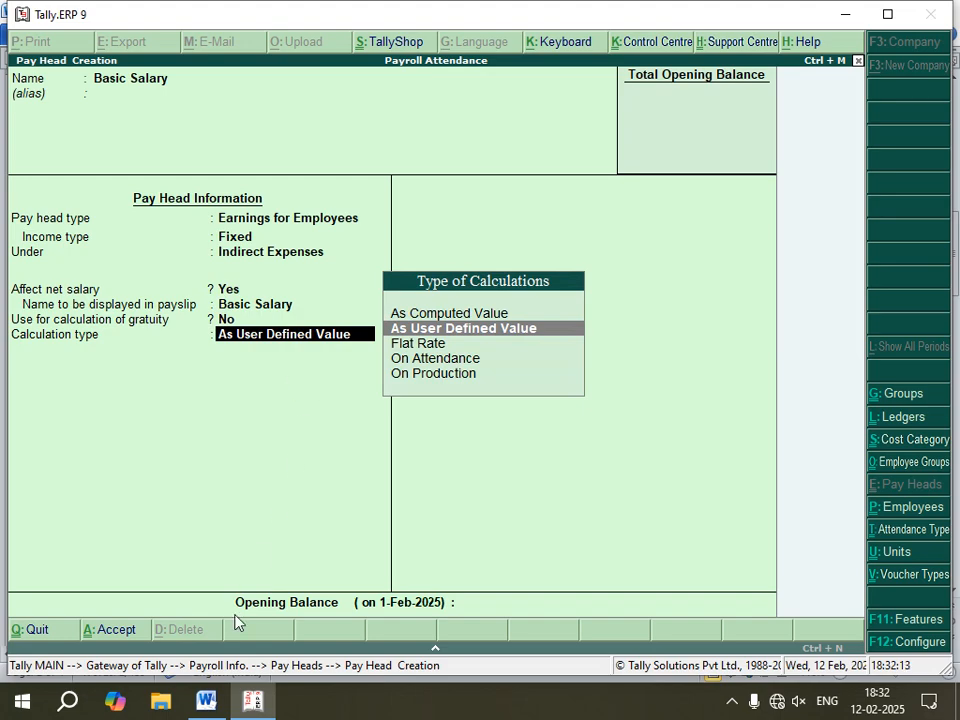
# Step: Set Basic Salary's calculation type to On Attendance with attendance/leave with pay left as Not Applicable
pyautogui.click(206, 701)
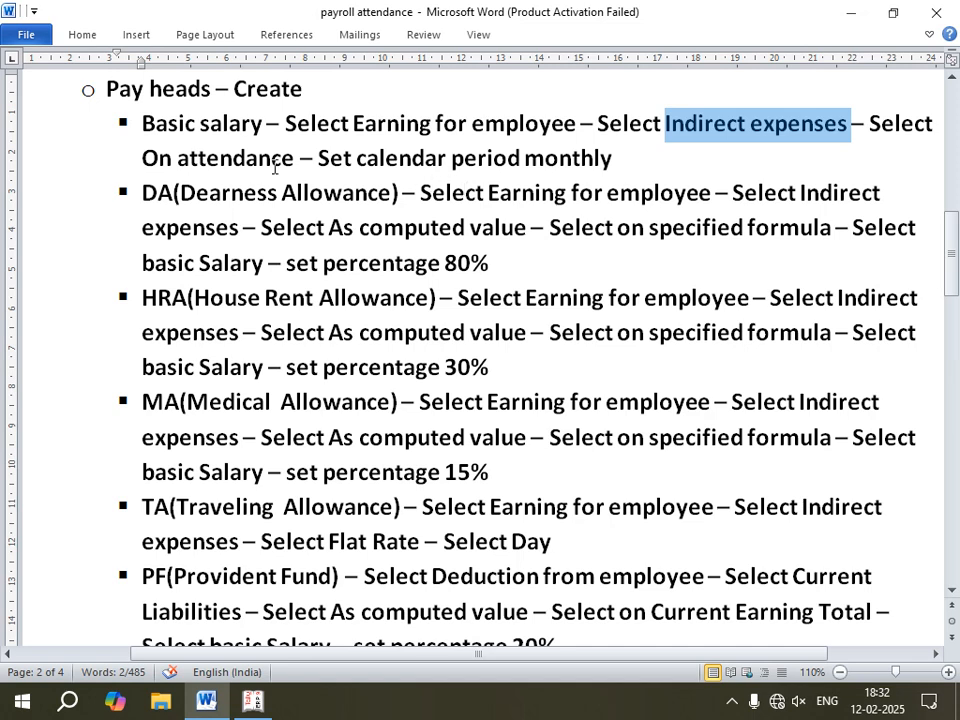
pyautogui.click(253, 703)
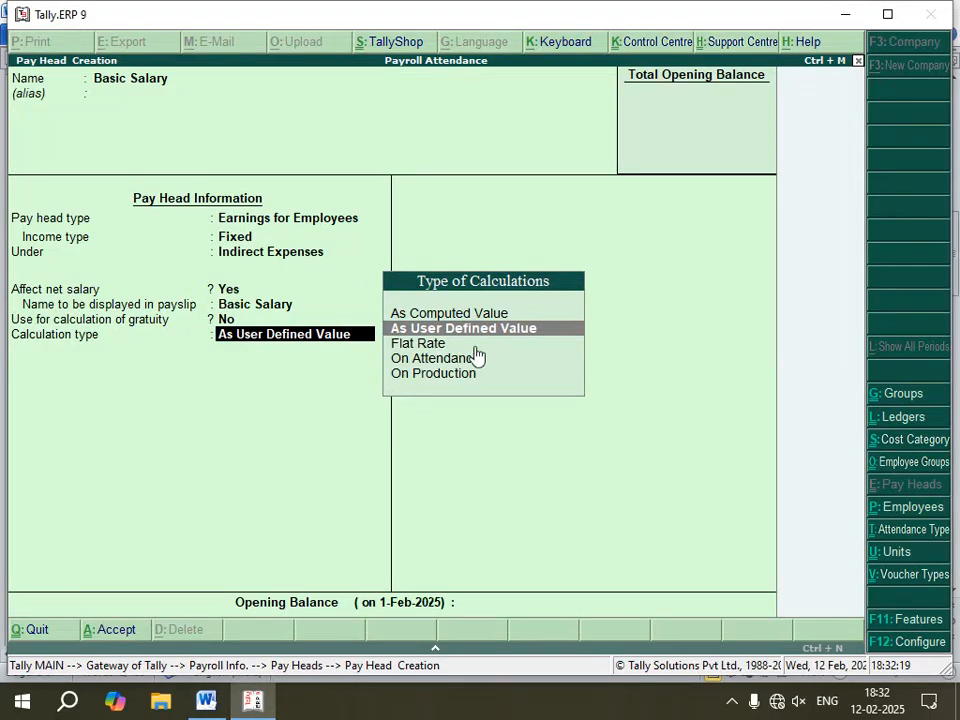
pyautogui.press('Down')
pyautogui.press('Down')
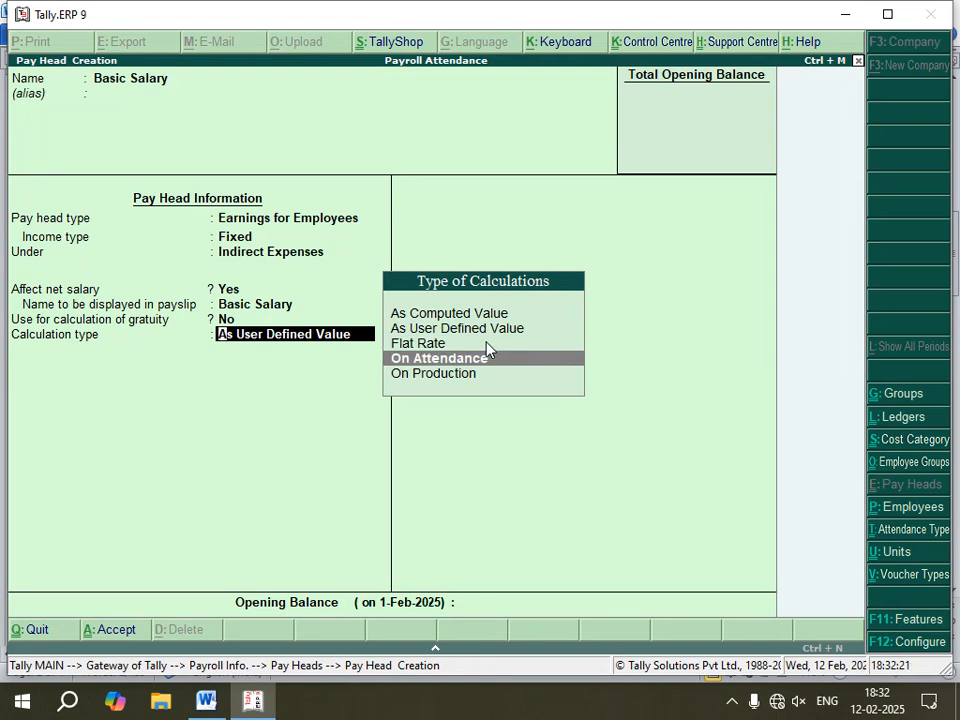
pyautogui.press('Return')
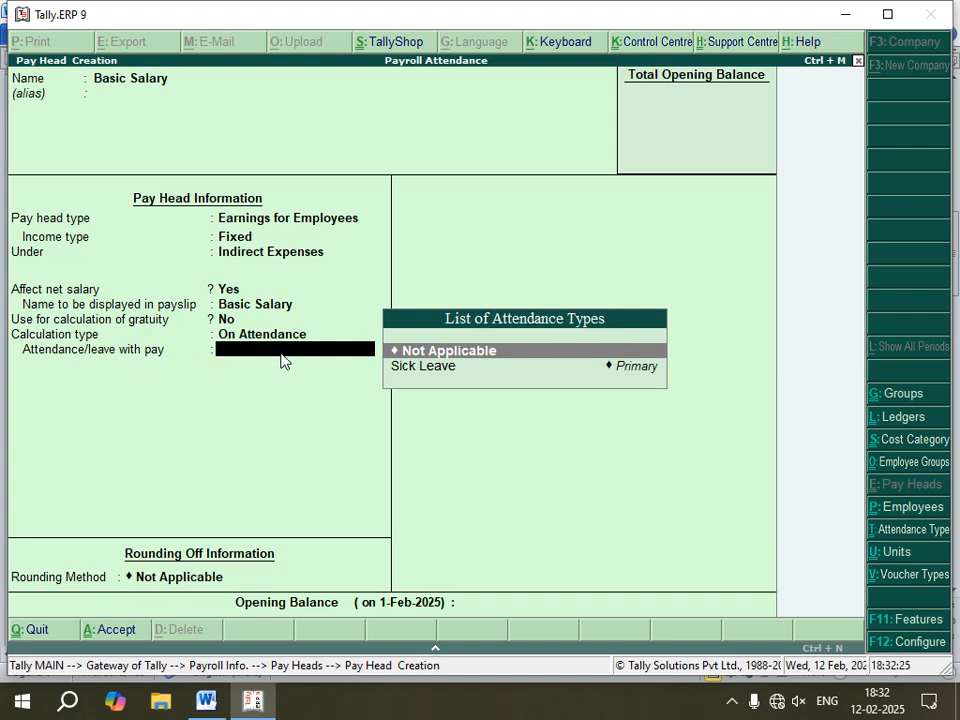
pyautogui.press('Return')
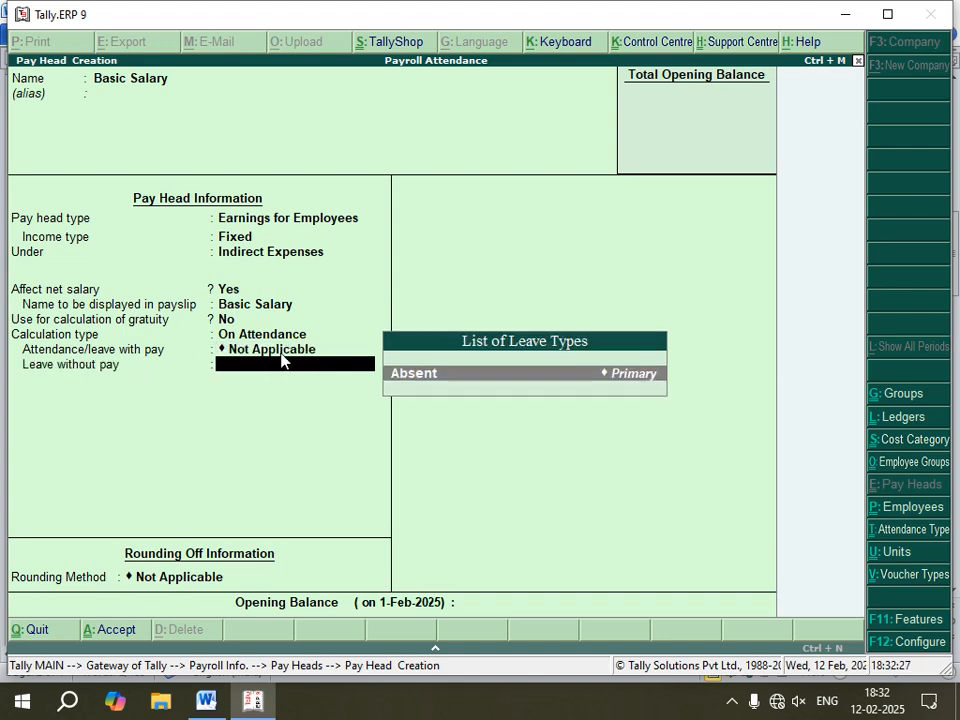
# Step: Set Basic Salary's leave without pay to Absent and calculation period to Months on calendar-period basis, then save it
pyautogui.press('Return')
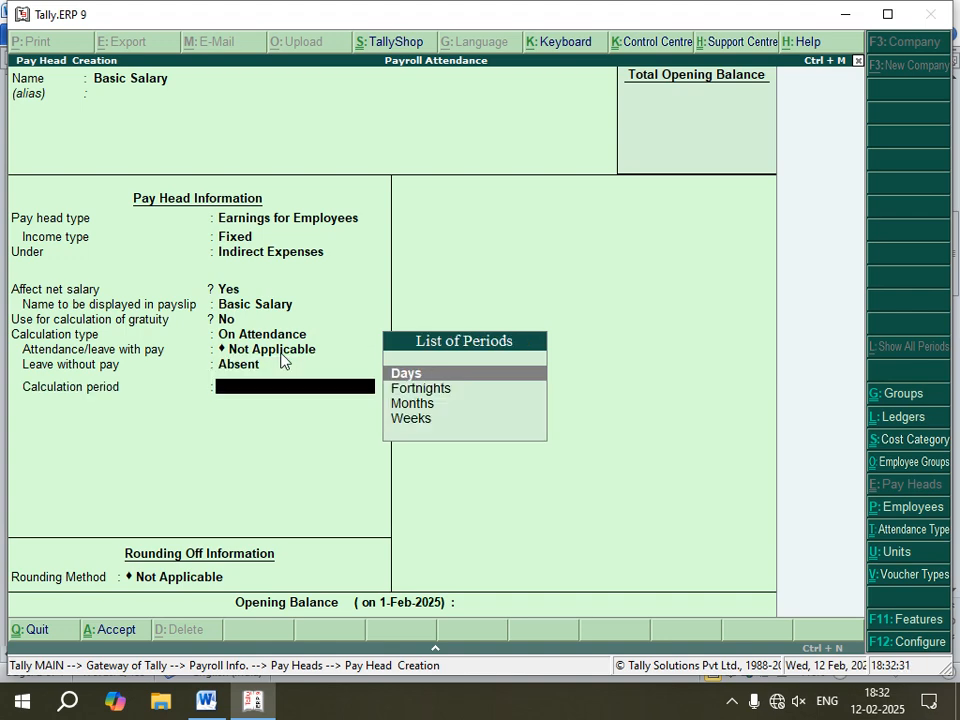
pyautogui.press('Down')
pyautogui.press('Down')
pyautogui.press('Return')
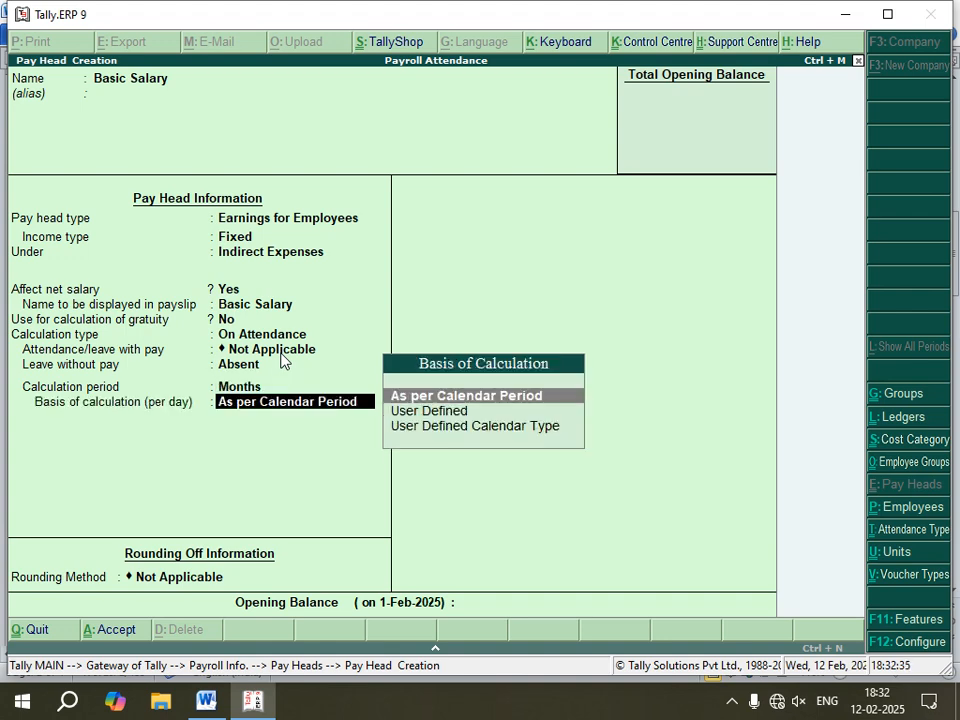
pyautogui.press('Return')
pyautogui.press('Return')
pyautogui.press('Return')
pyautogui.press('Return')
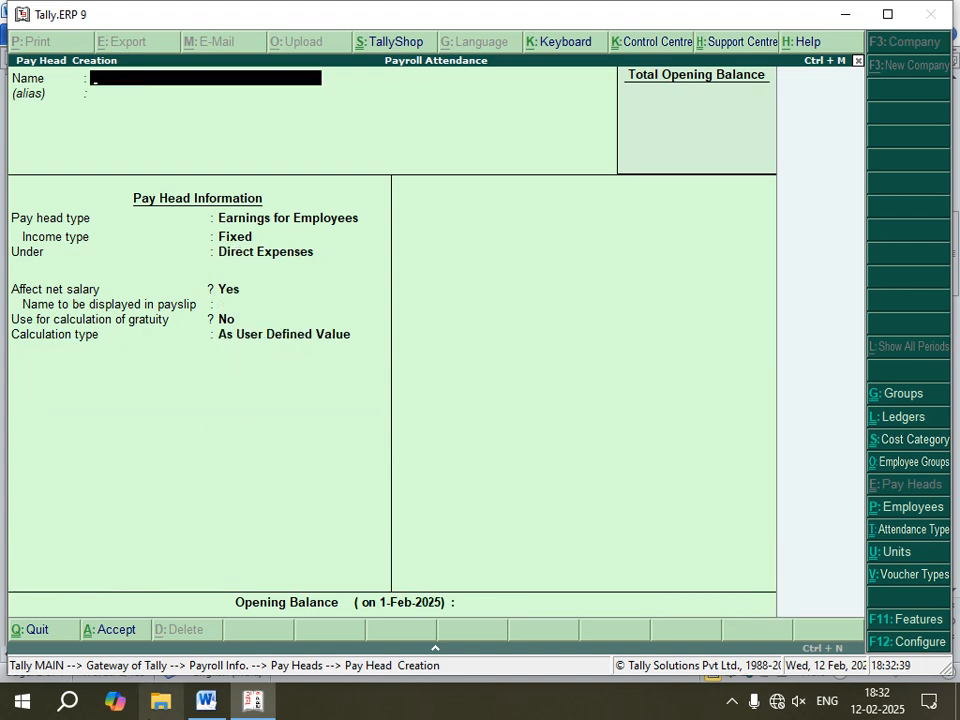
# Step: Review the DA pay head instructions in the Word notes
pyautogui.click(206, 700)
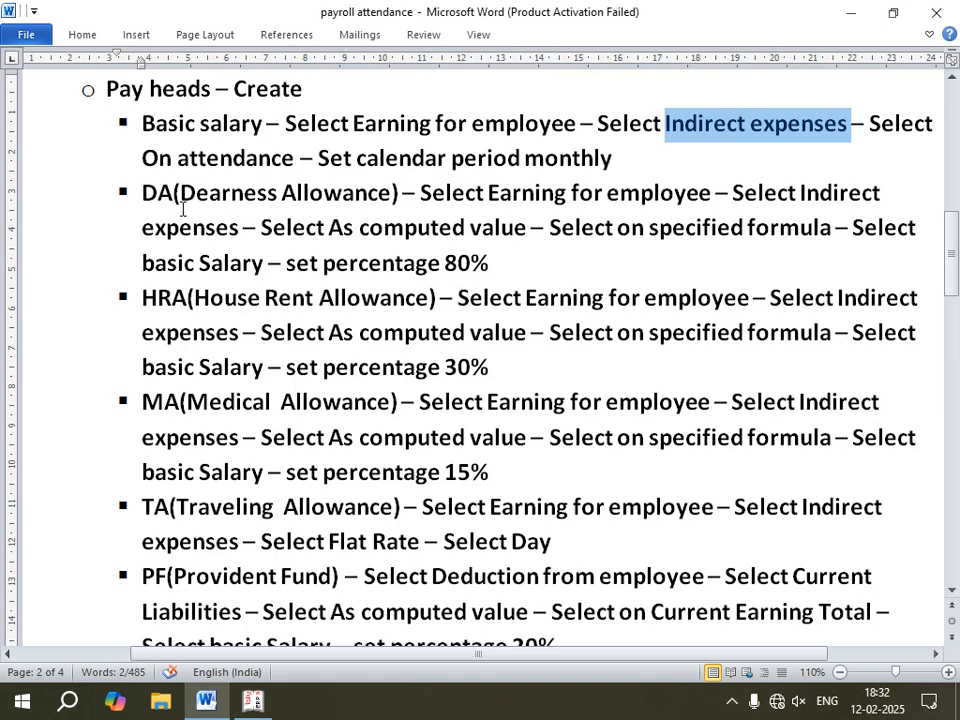
pyautogui.moveTo(505, 263); pyautogui.dragTo(148, 197)
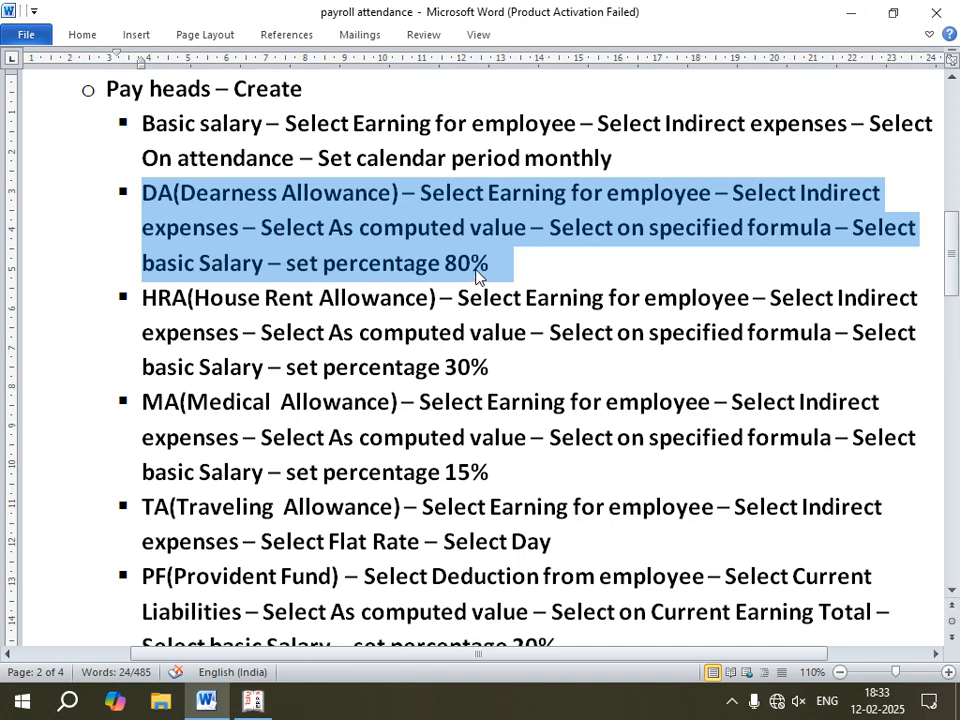
pyautogui.click(253, 700)
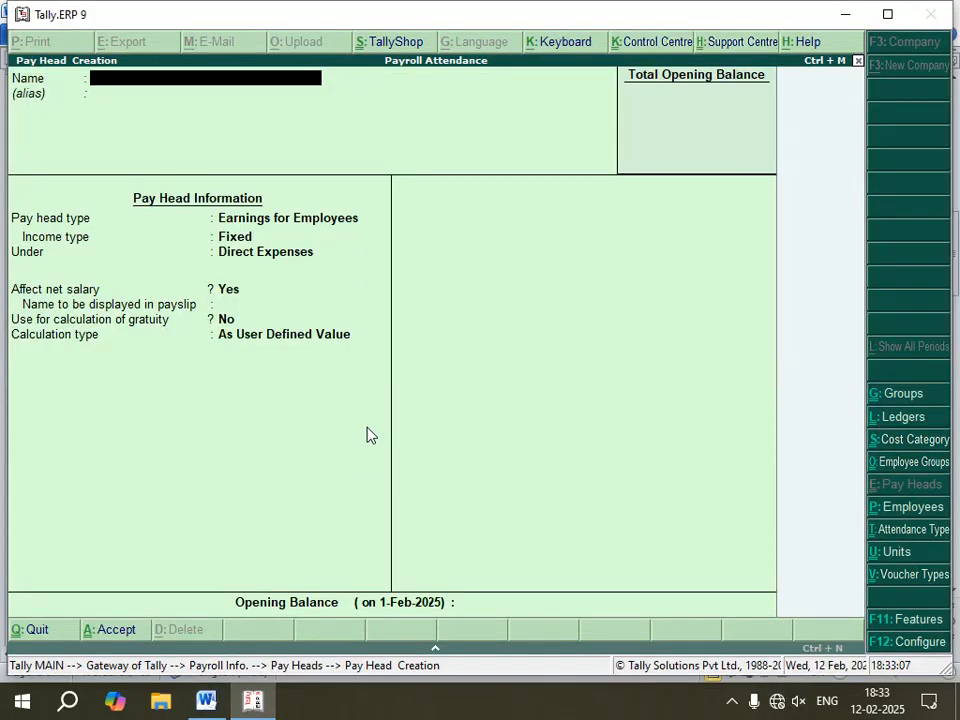
# Step: Start a pay head named DA as Earnings for Employees with Fixed income type under Indirect Expenses, keeping other defaults
pyautogui.write('DA')
pyautogui.press('Return')
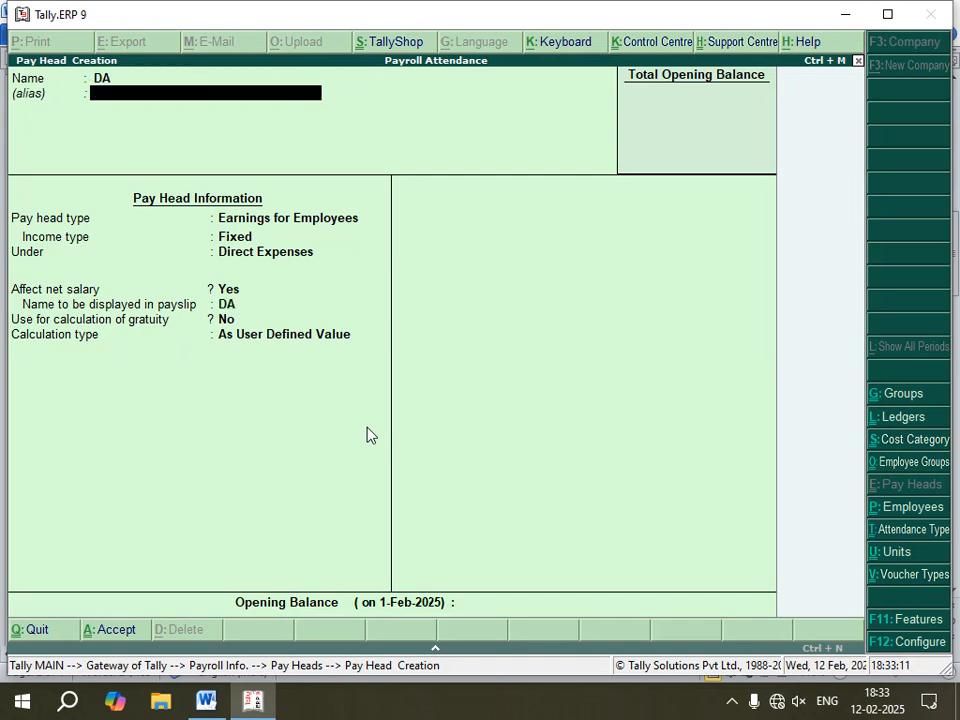
pyautogui.press('Return')
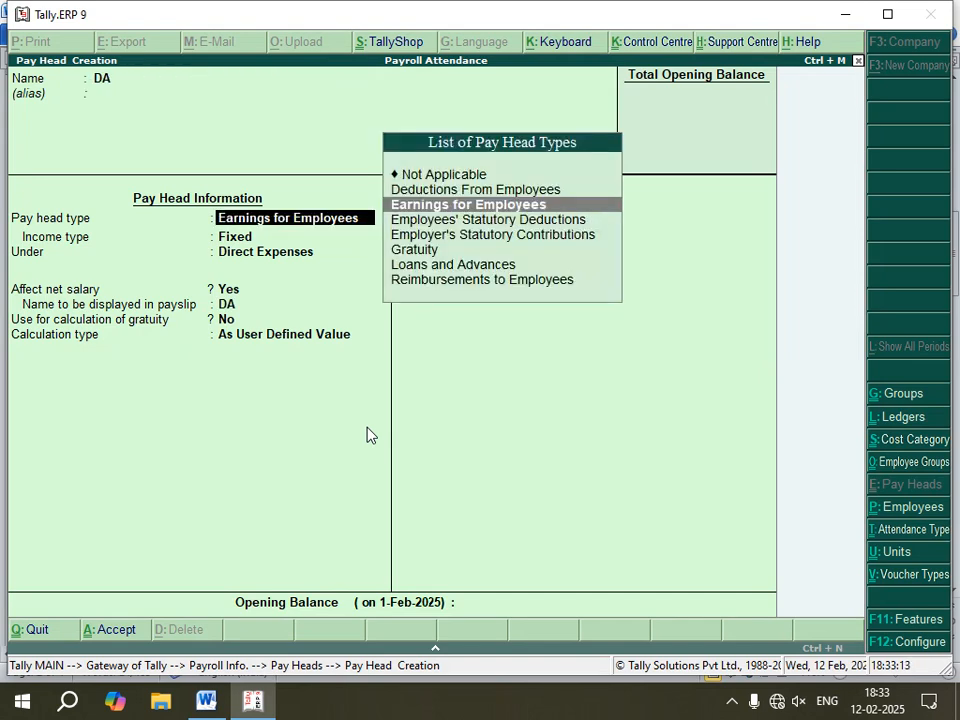
pyautogui.press('Return')
pyautogui.press('Return')
pyautogui.press('Down')
pyautogui.press('Down')
pyautogui.press('Down')
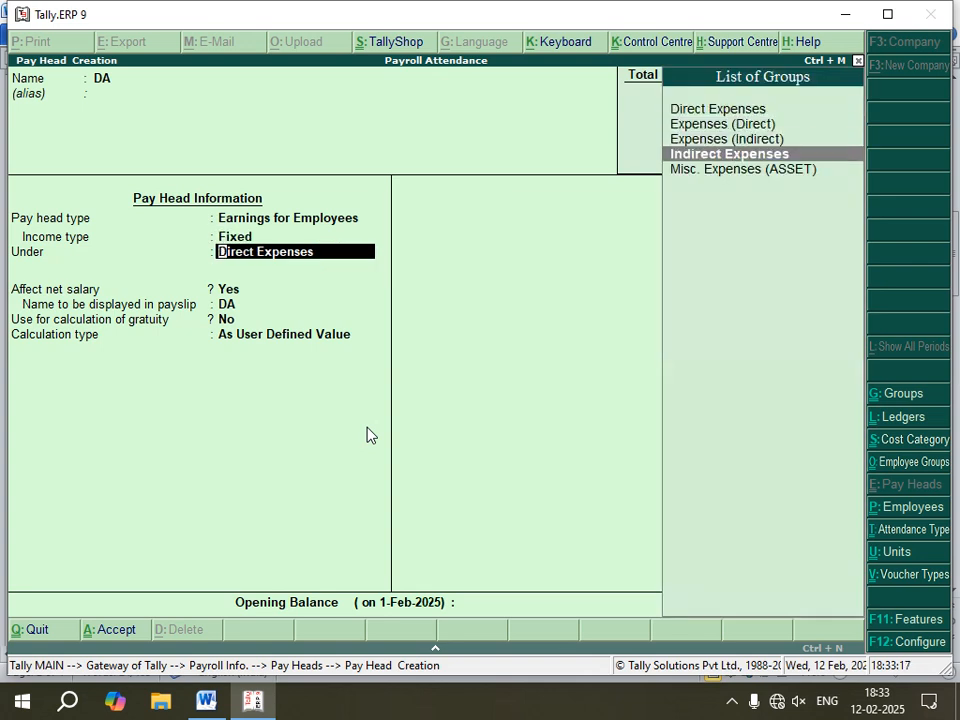
pyautogui.press('Return')
pyautogui.press('Return')
pyautogui.press('Return')
pyautogui.press('Return')
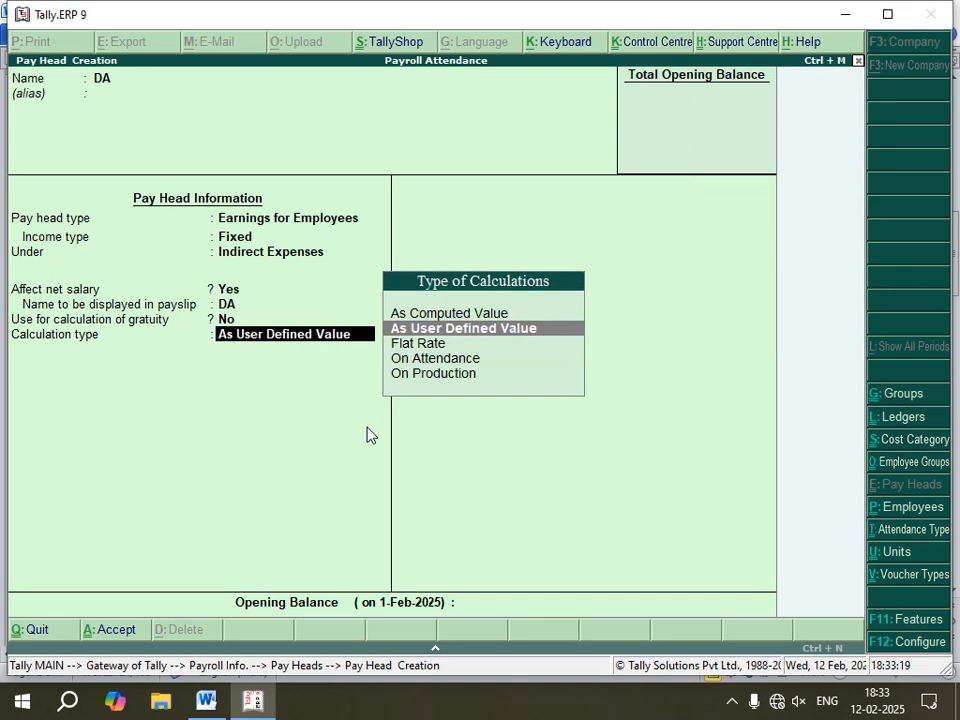
# Step: Set DA's calculation type to As Computed Value, computed on a specified formula of Basic Salary
pyautogui.press('Up')
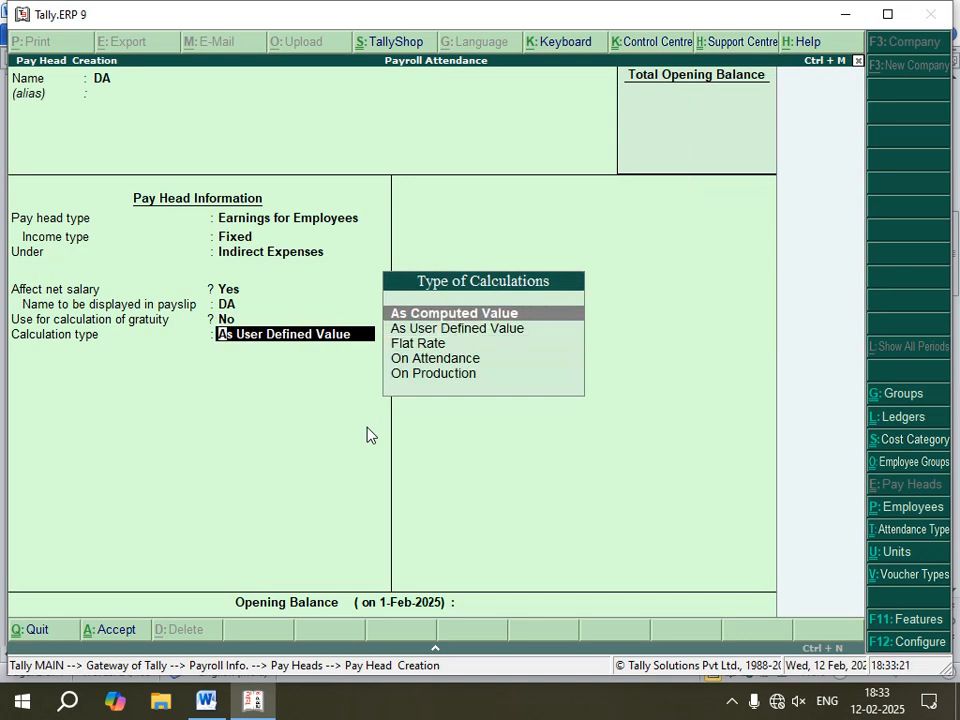
pyautogui.press('Return')
pyautogui.press('Return')
pyautogui.press('Return')
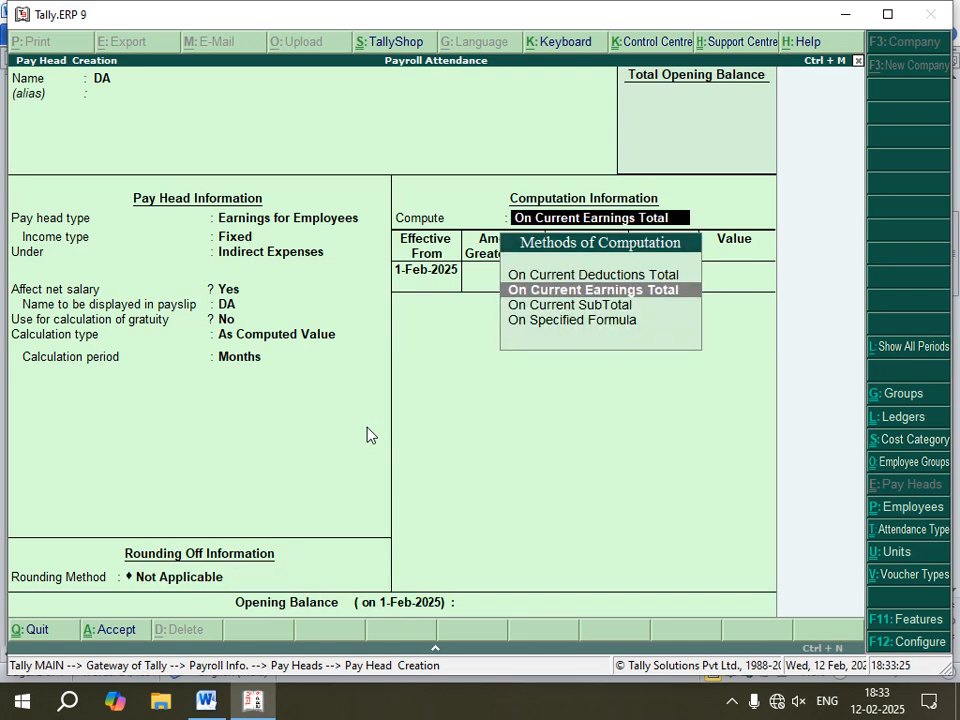
pyautogui.press('Down')
pyautogui.press('Down')
pyautogui.press('Return')
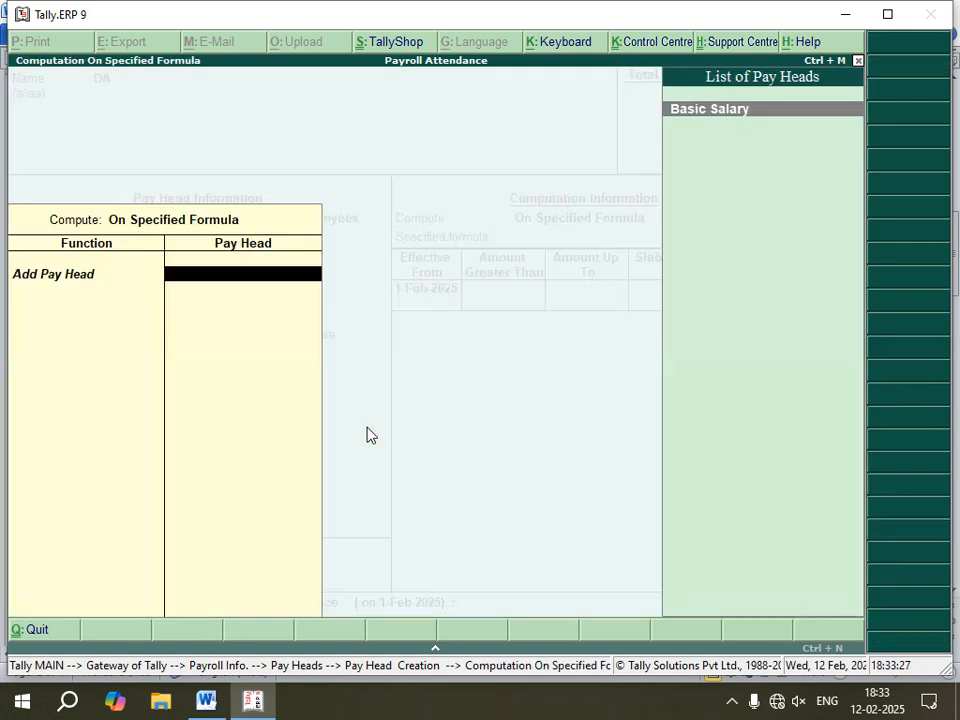
pyautogui.press('Return')
pyautogui.press('BackSpace')
pyautogui.press('Return')
# Step: Enter a Percentage slab of 80% for DA and save the pay head
pyautogui.press('Return')
pyautogui.press('Return')
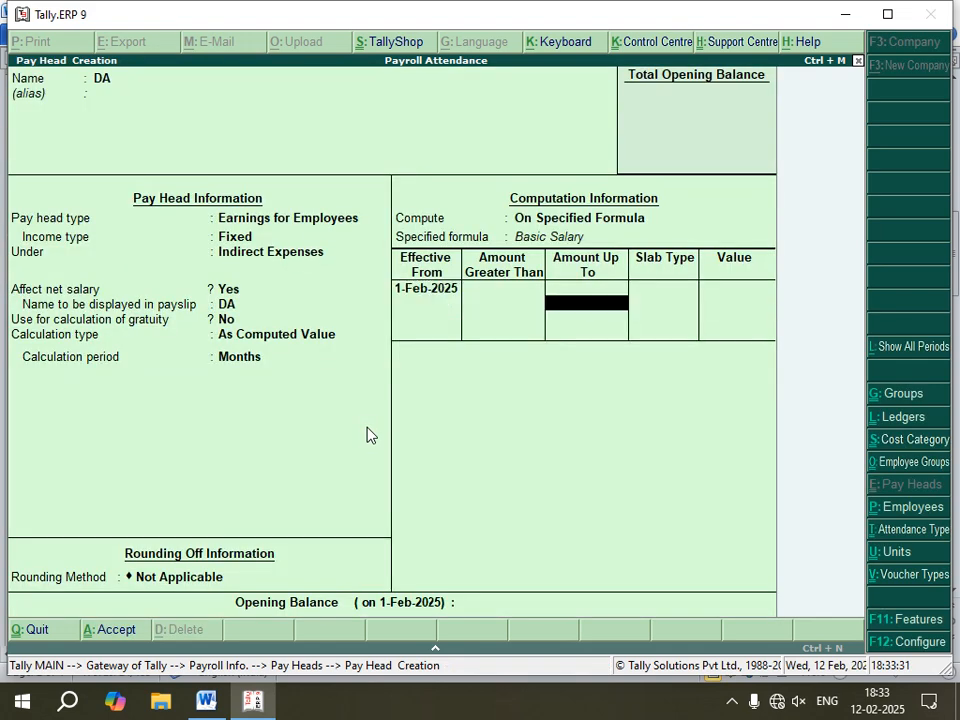
pyautogui.press('Return')
pyautogui.press('Return')
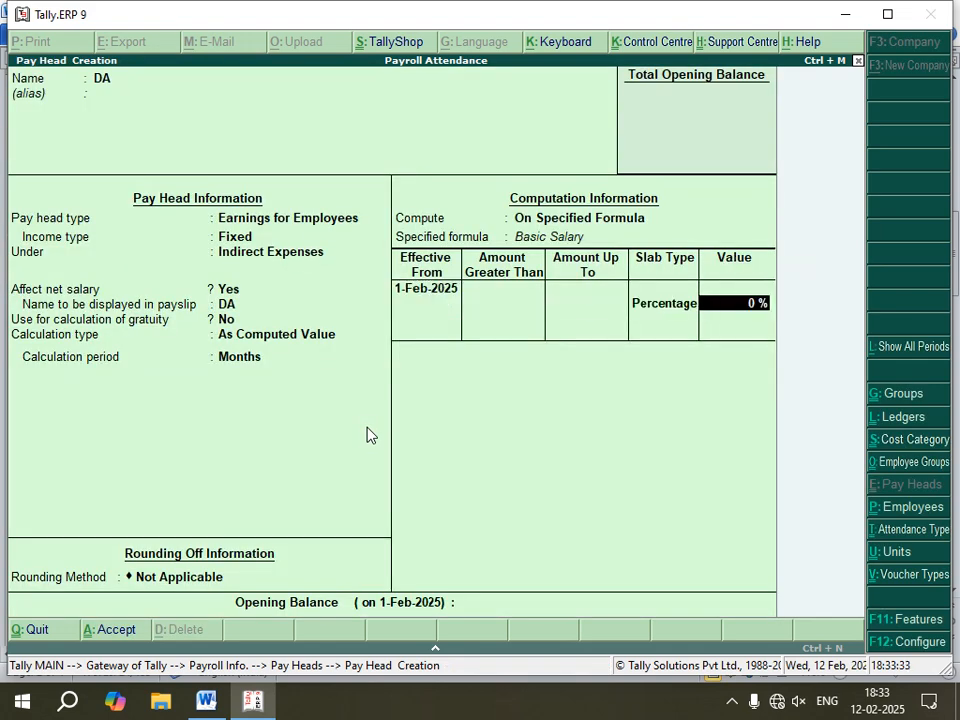
pyautogui.write('80')
pyautogui.press('Return')
pyautogui.press('Return')
pyautogui.press('Return')
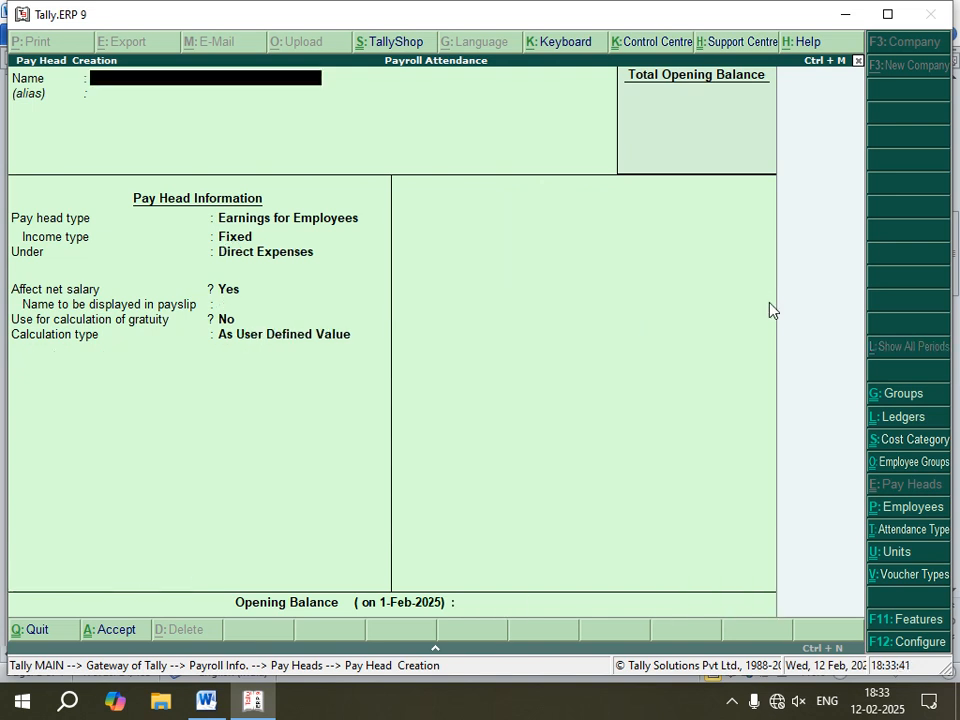
# Step: Review the HRA pay head instructions and its percentage in the Word notes
pyautogui.click(208, 703)
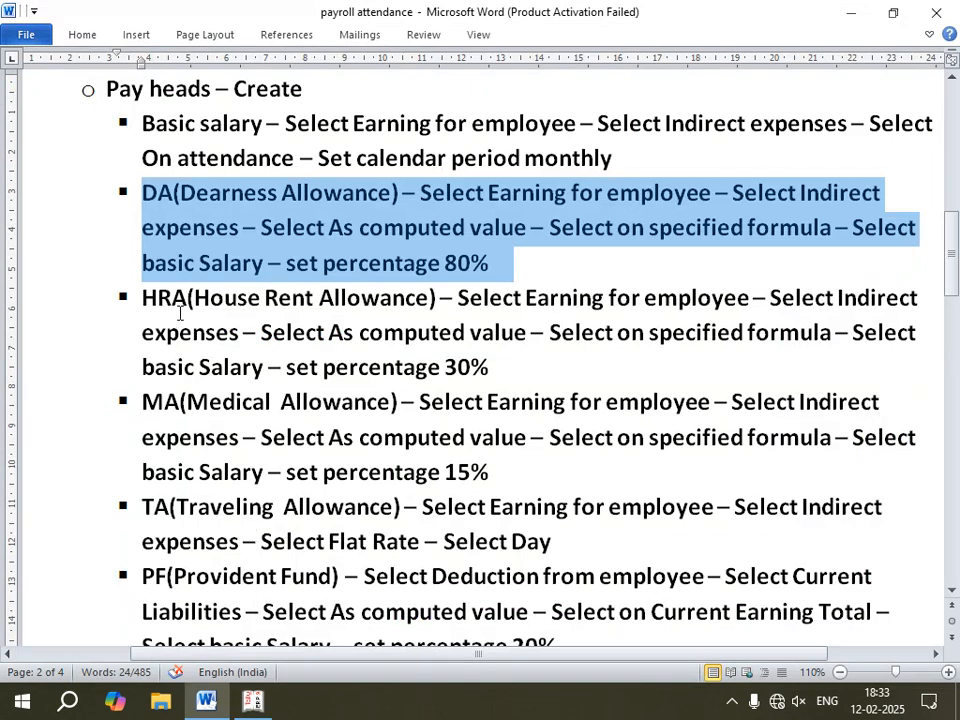
pyautogui.moveTo(497, 368); pyautogui.dragTo(145, 300)
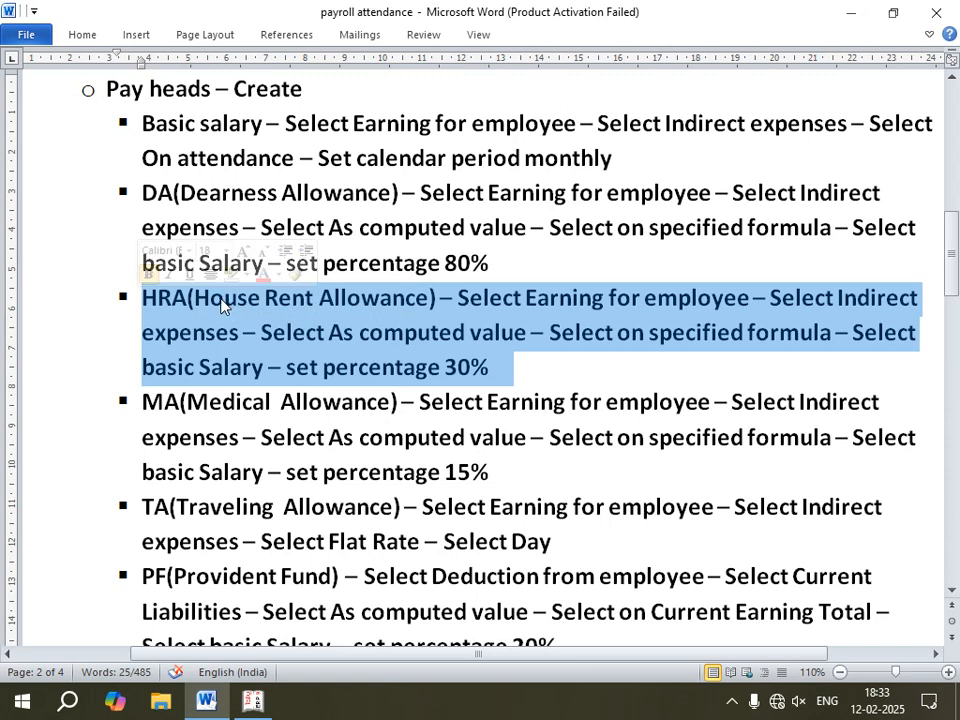
pyautogui.click(520, 374)
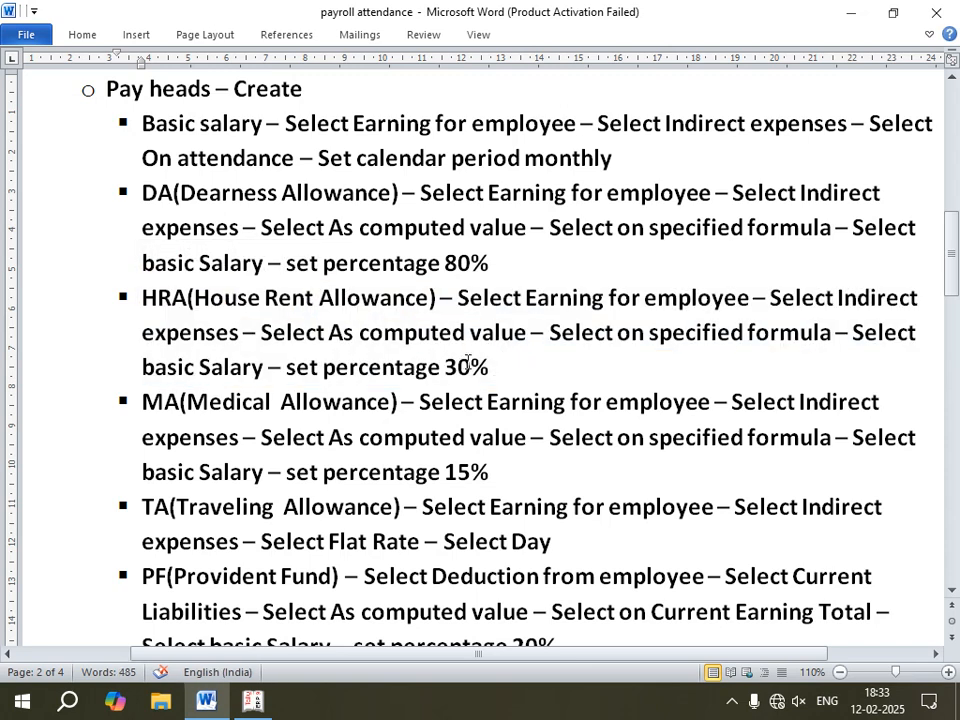
pyautogui.moveTo(497, 366); pyautogui.dragTo(144, 298)
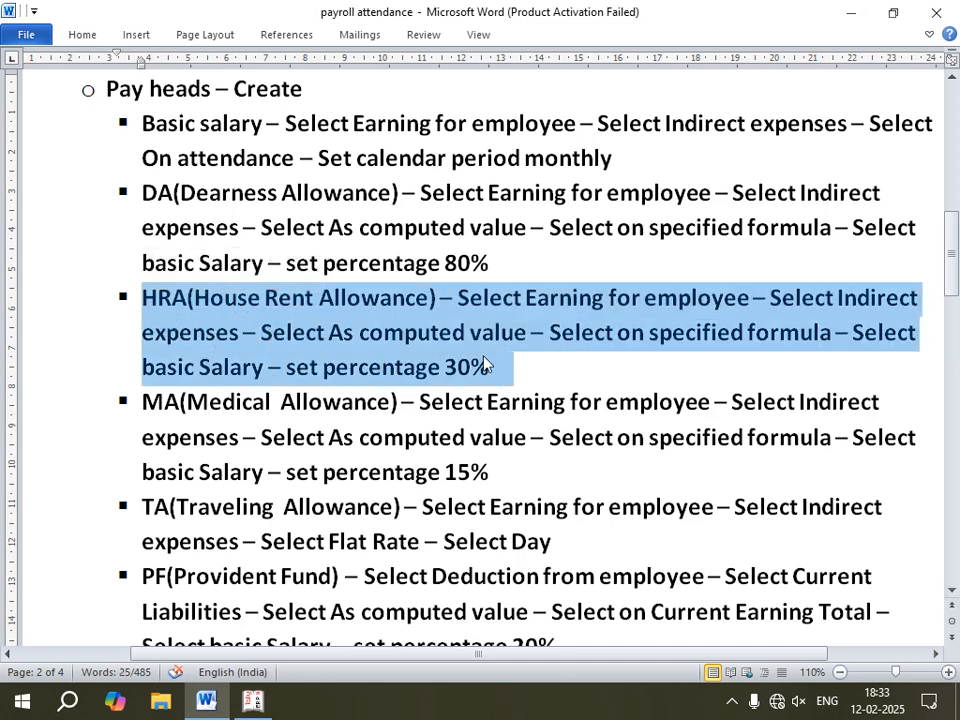
pyautogui.click(503, 372)
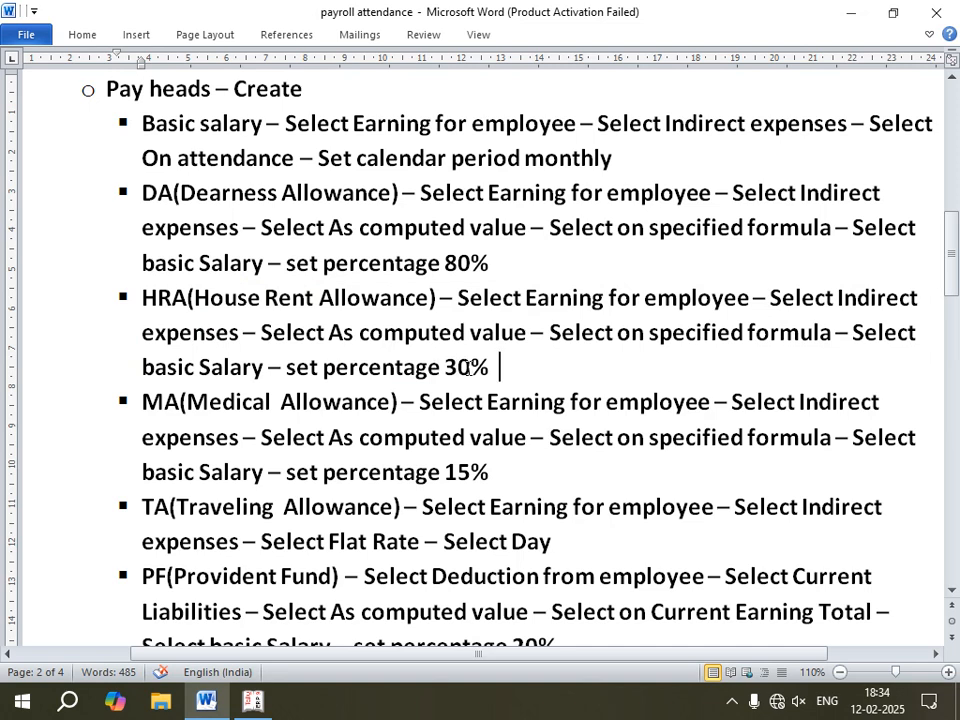
pyautogui.doubleClick(469, 369)
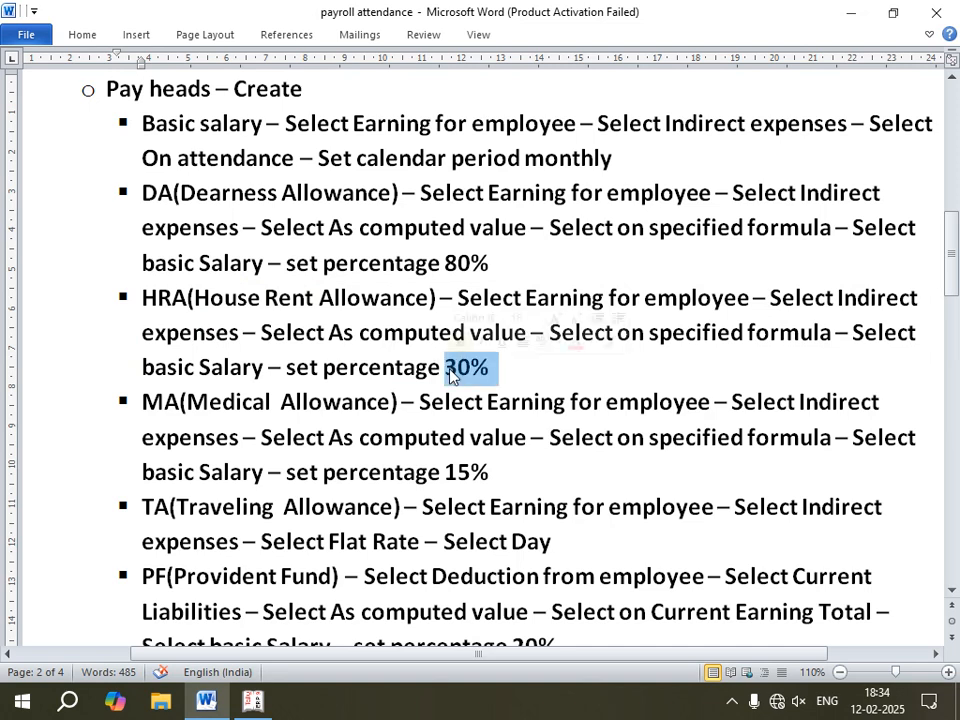
pyautogui.click(536, 371)
pyautogui.click(253, 701)
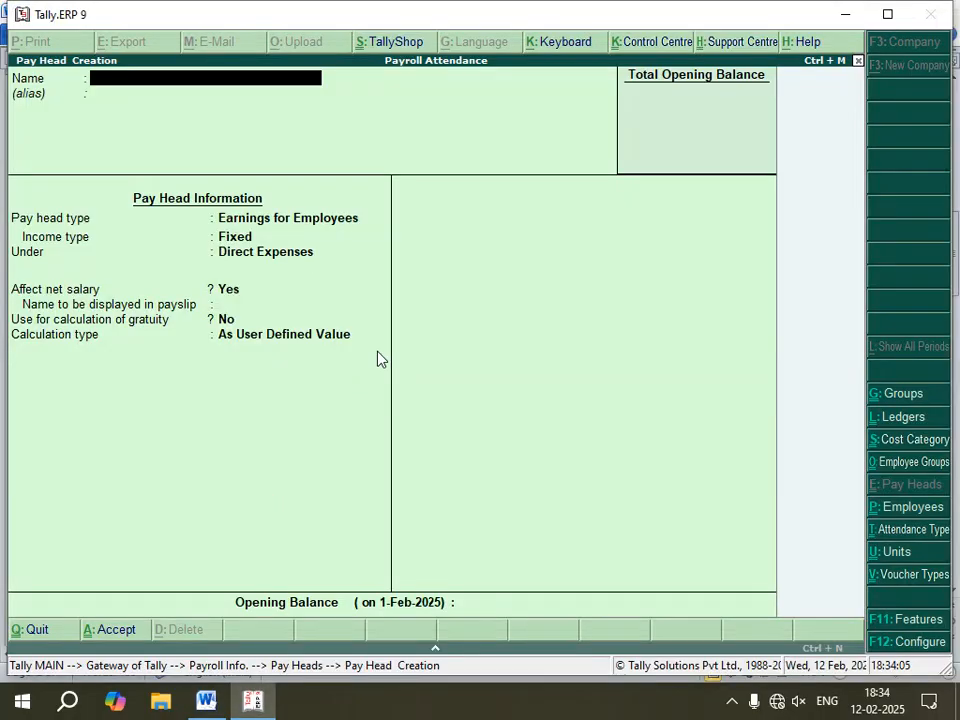
# Step: Start a pay head named HRA as Earnings for Employees with Fixed income type under Indirect Expenses, keeping other defaults
pyautogui.write('HRA')
pyautogui.press('Return')
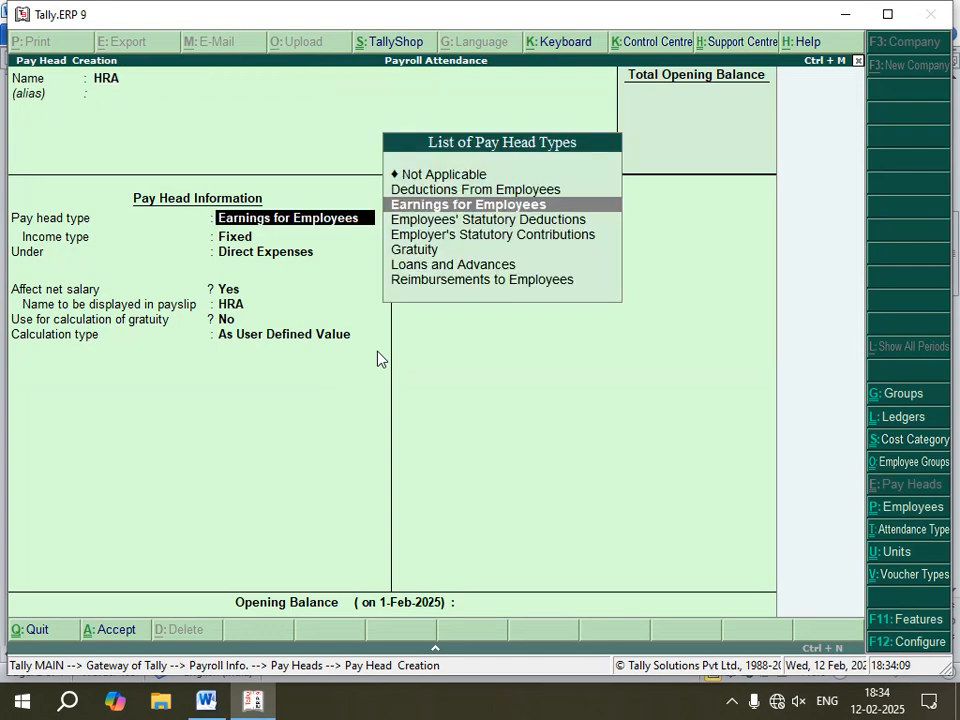
pyautogui.press('Return')
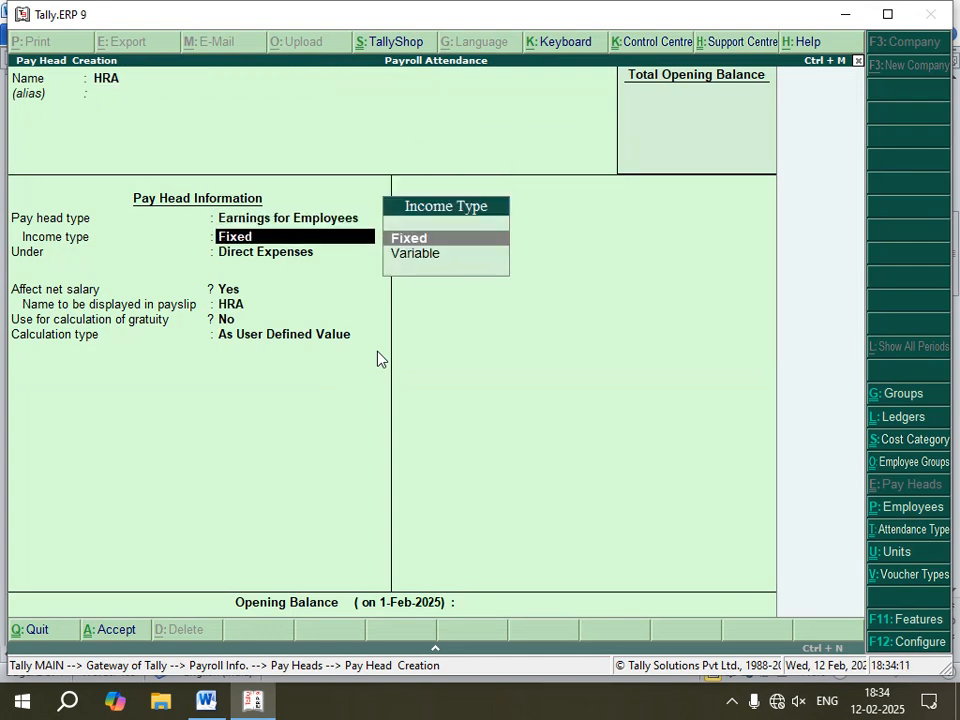
pyautogui.press('Return')
pyautogui.press('Down')
pyautogui.press('Down')
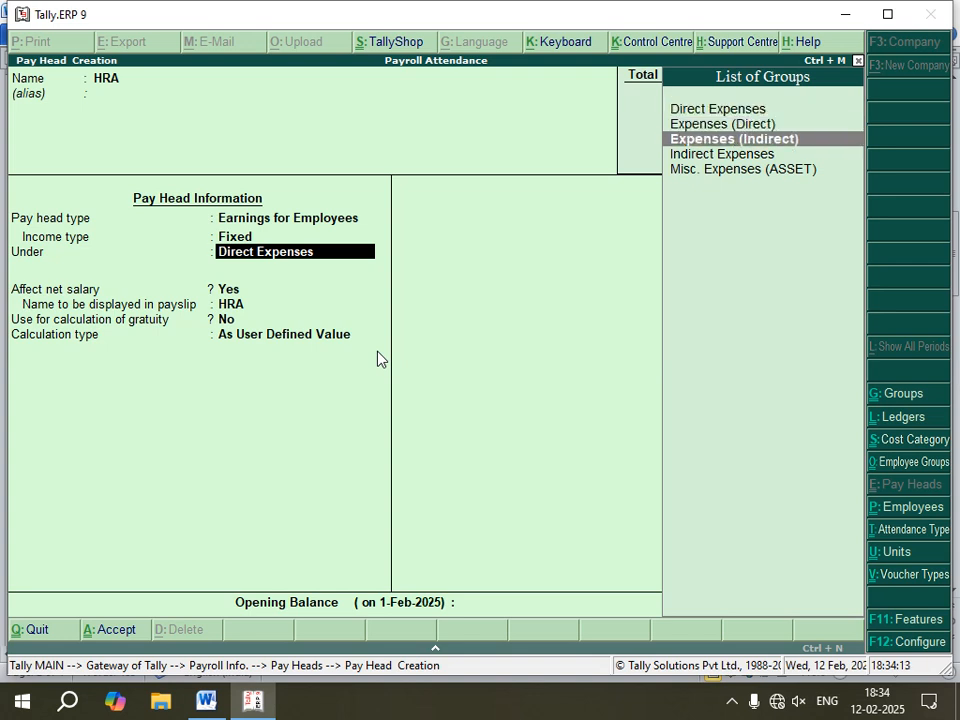
pyautogui.press('Down')
pyautogui.press('Return')
pyautogui.press('Return')
pyautogui.press('Return')
pyautogui.press('Return')
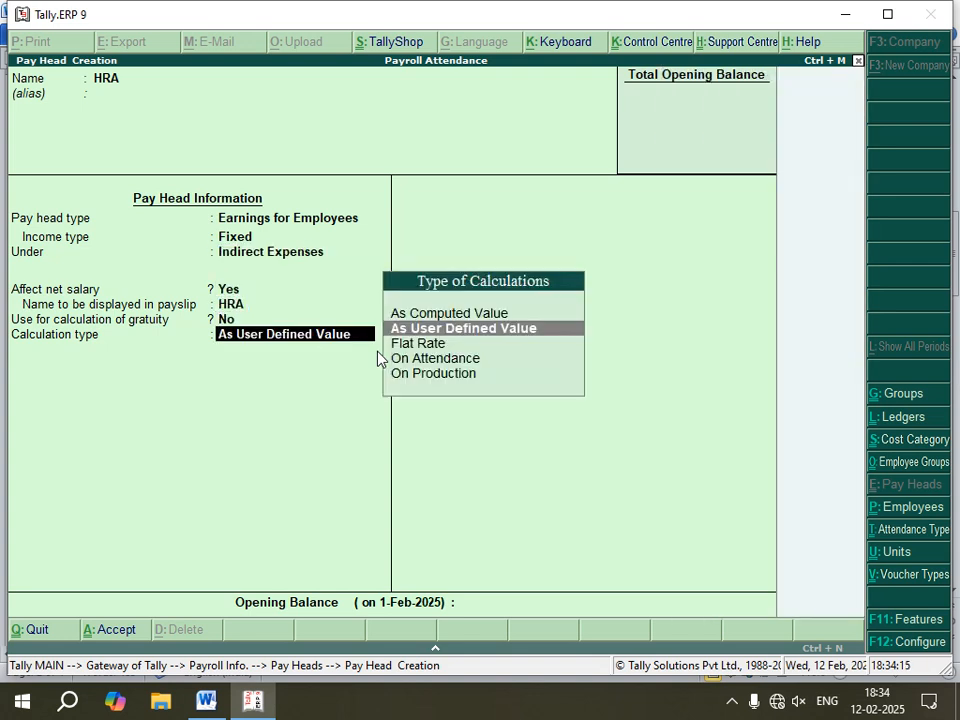
# Step: Set HRA's calculation type to As Computed Value, computed on a specified formula of Basic Salary
pyautogui.press('Up')
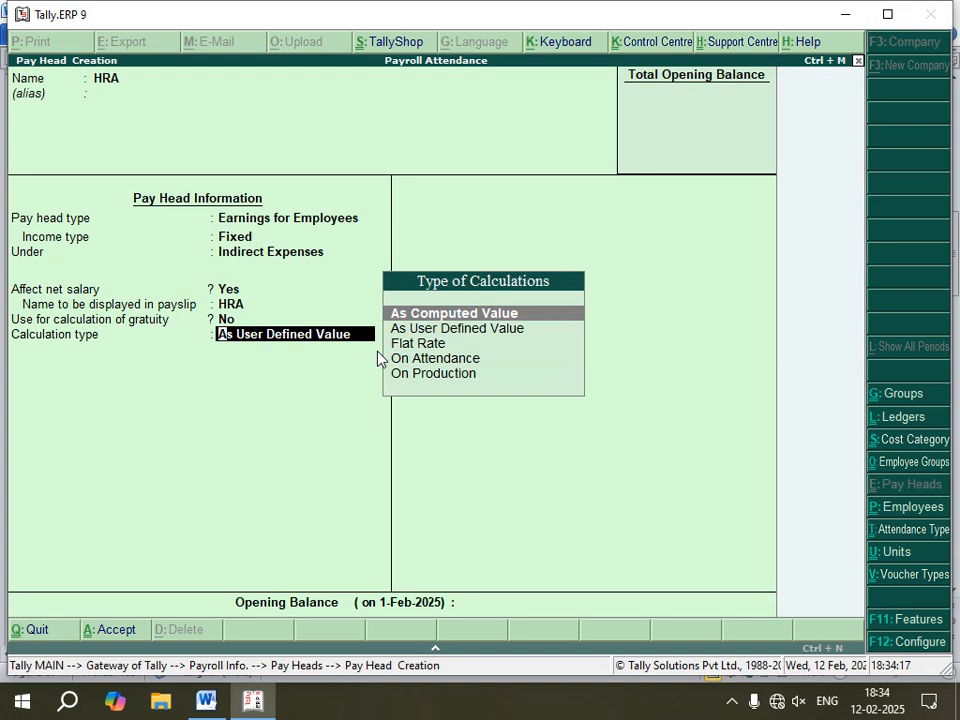
pyautogui.press('Return')
pyautogui.press('Return')
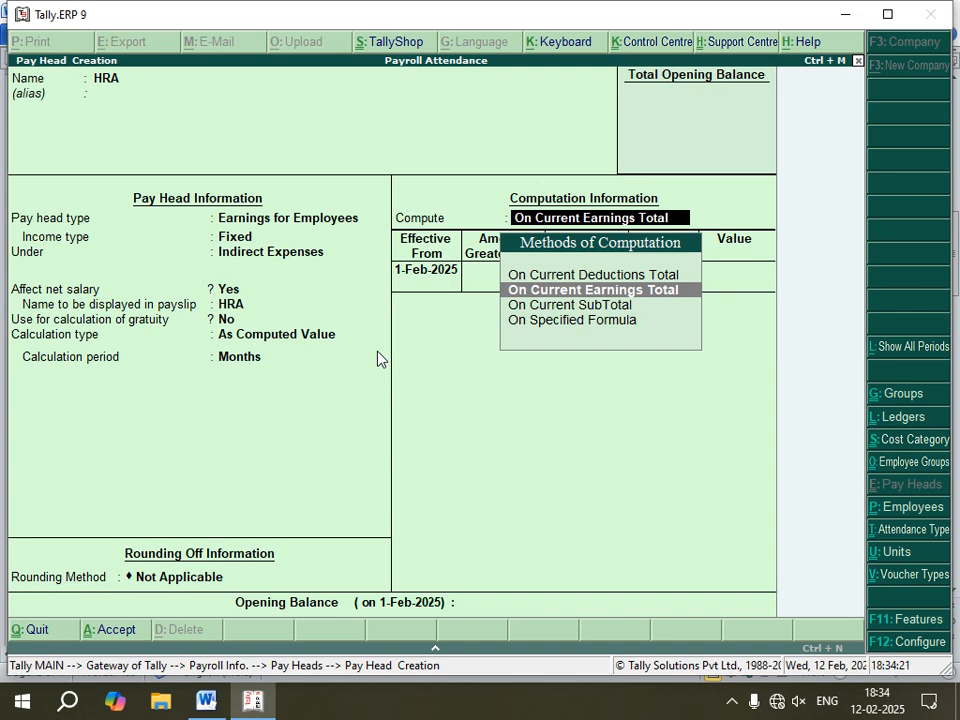
pyautogui.press('Down')
pyautogui.press('Down')
pyautogui.press('Return')
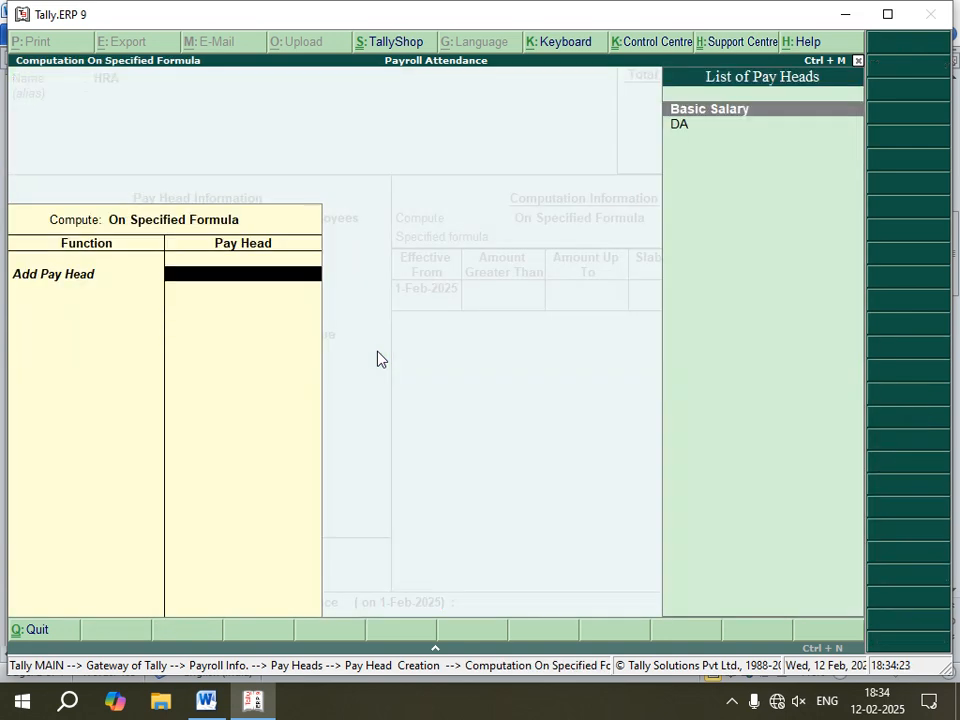
pyautogui.press('Return')
# Step: Enter a Percentage slab of 30% for HRA and save the pay head
pyautogui.press('Return')
pyautogui.press('Return')
pyautogui.press('Return')
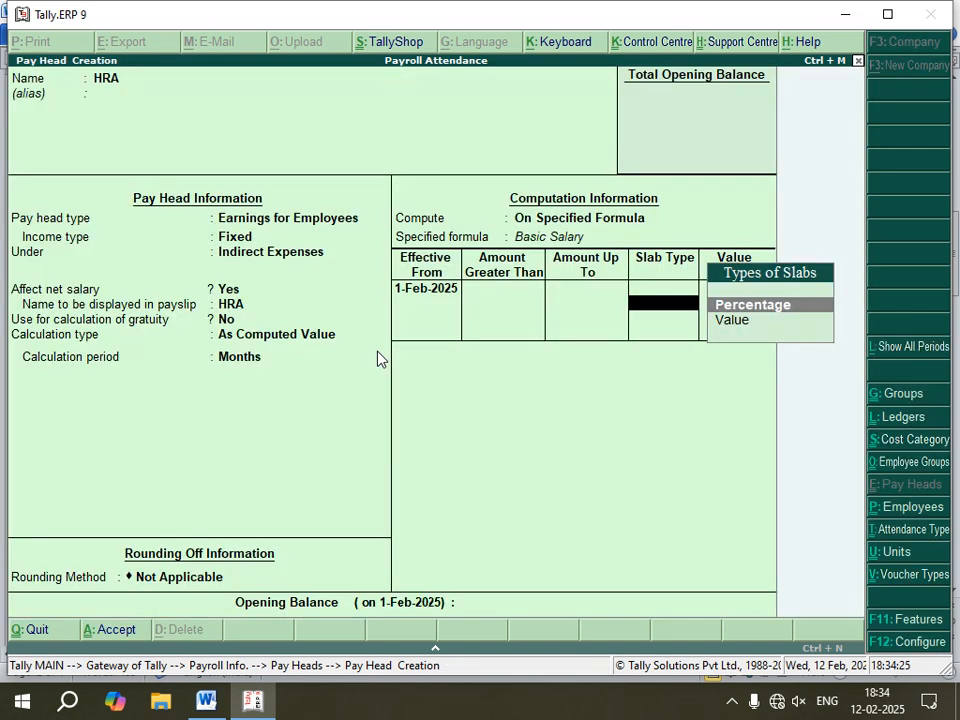
pyautogui.press('Return')
pyautogui.write('30')
pyautogui.press('Return')
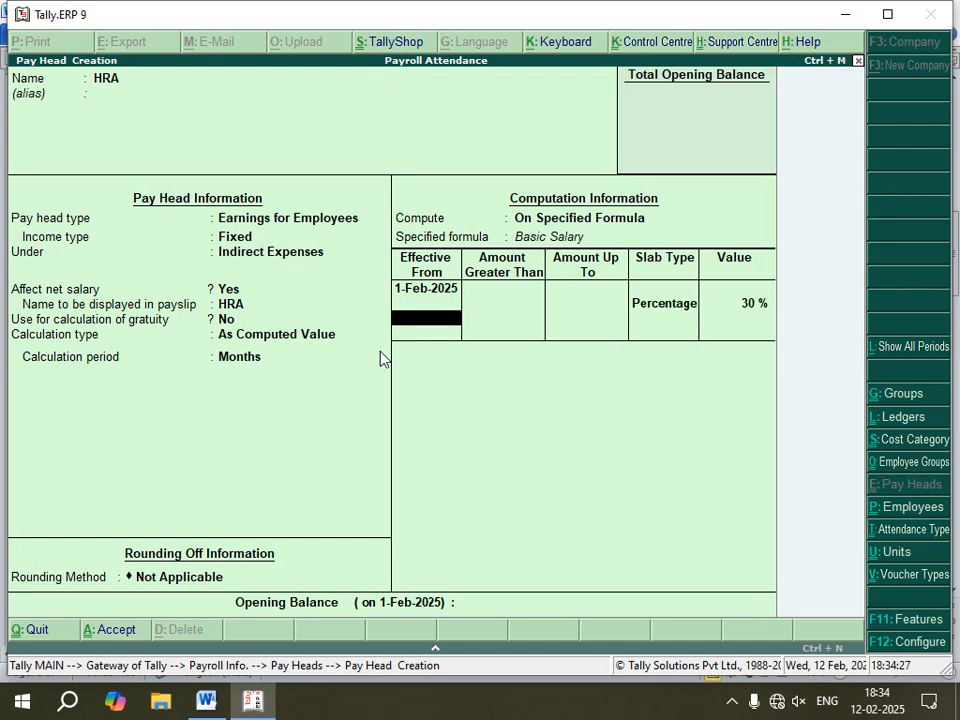
pyautogui.press('Return')
pyautogui.press('Return')
pyautogui.press('Return')
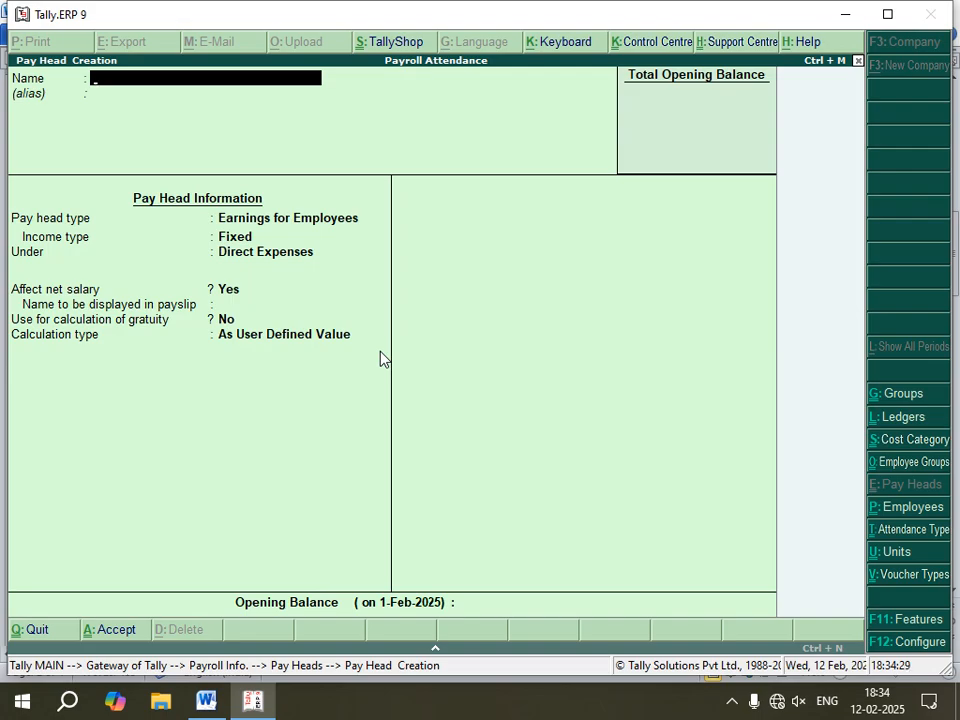
# Step: Check the HRA percentage line in the Word notes
pyautogui.click(206, 700)
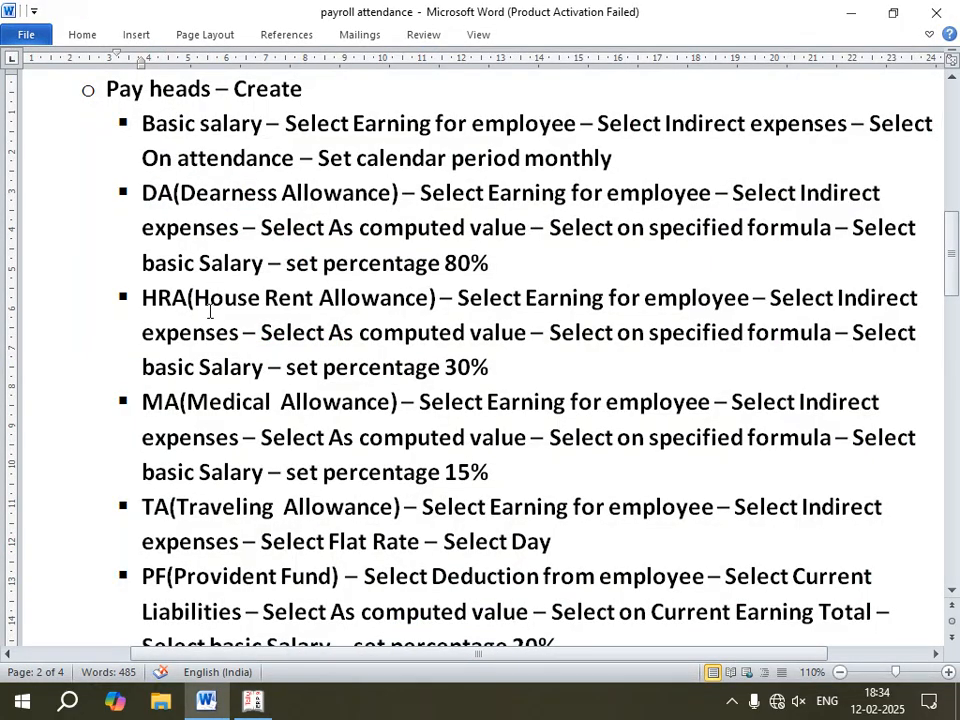
pyautogui.moveTo(497, 369); pyautogui.dragTo(286, 368)
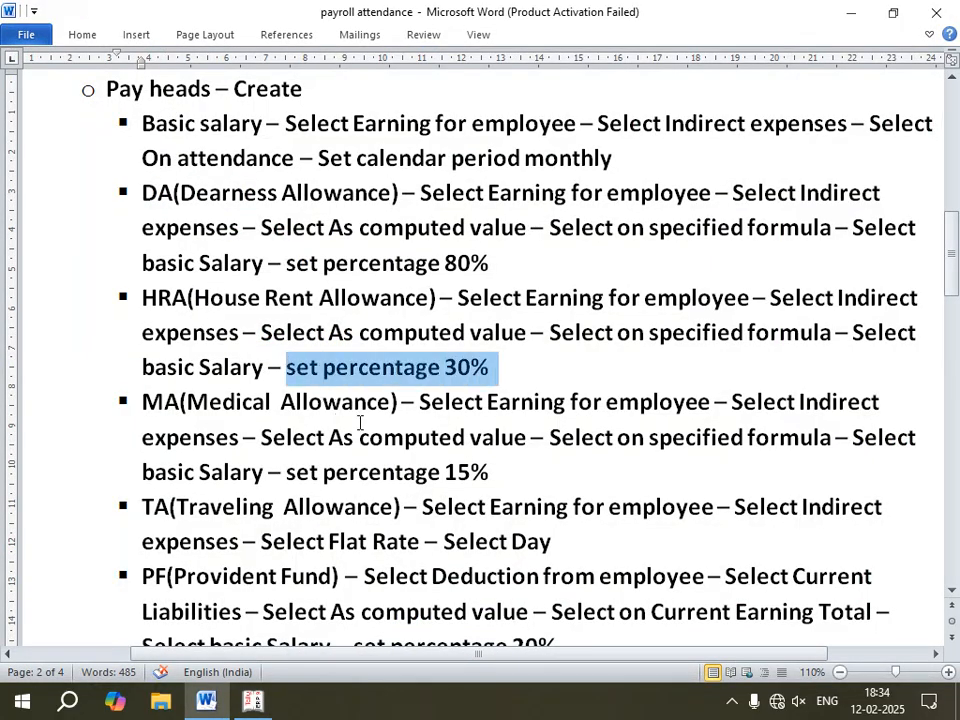
# Step: Highlight the MA (Medical Allowance) instructions in the Word notes and return to Tally
pyautogui.moveTo(508, 466); pyautogui.dragTo(142, 401)
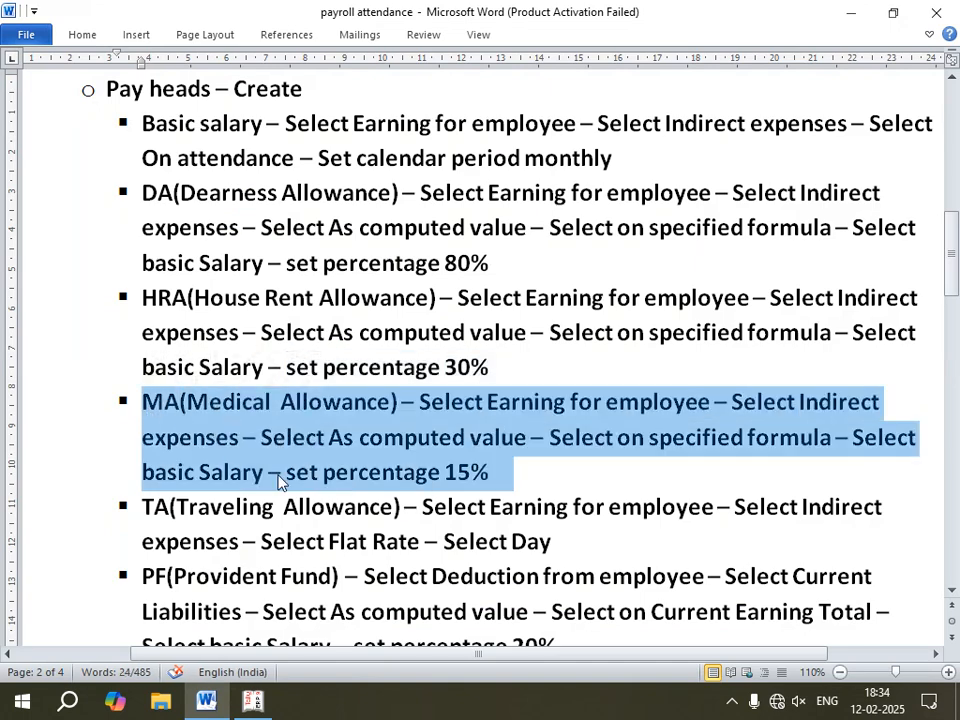
pyautogui.scroll(-2, 280, 481)
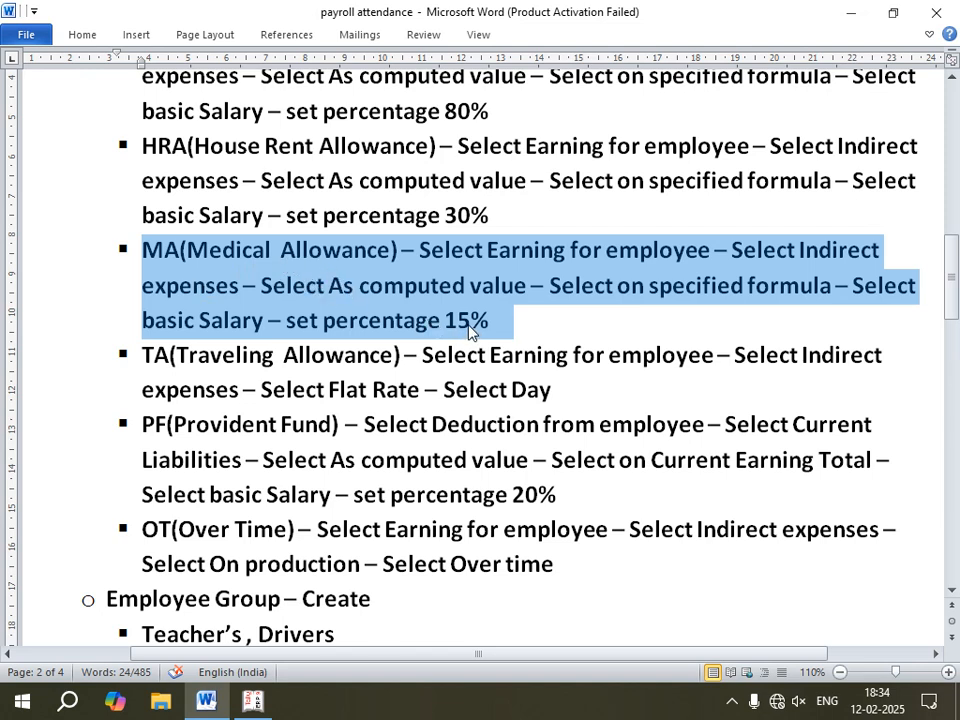
pyautogui.click(254, 703)
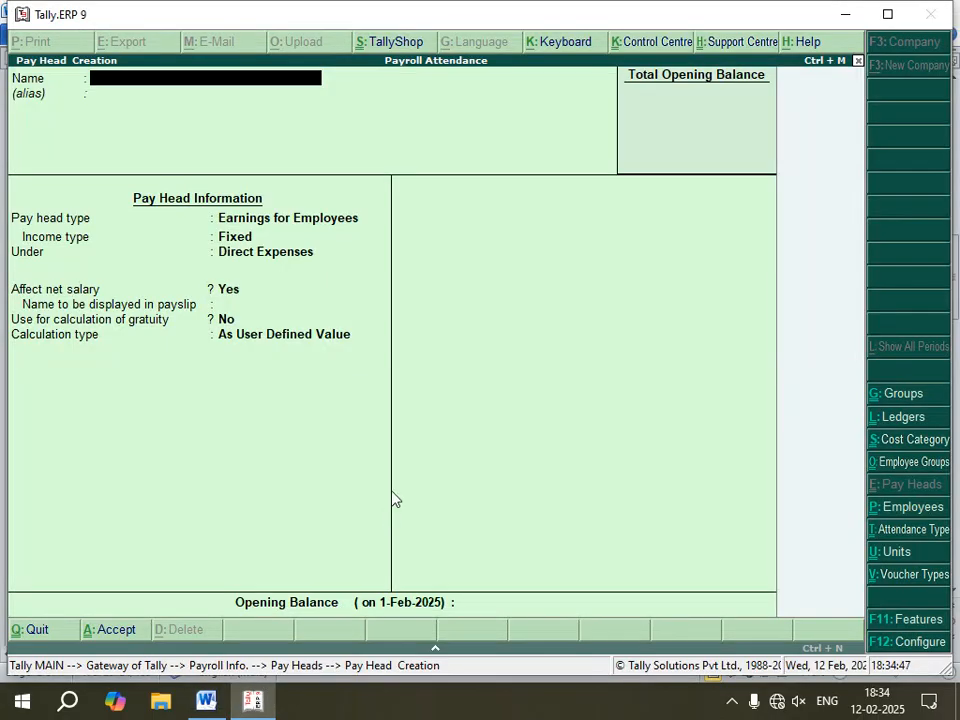
# Step: Start a pay head named MA as Earnings for Employees with Fixed income type under Indirect Expenses
pyautogui.write('MA')
pyautogui.press('Return')
pyautogui.press('Return')
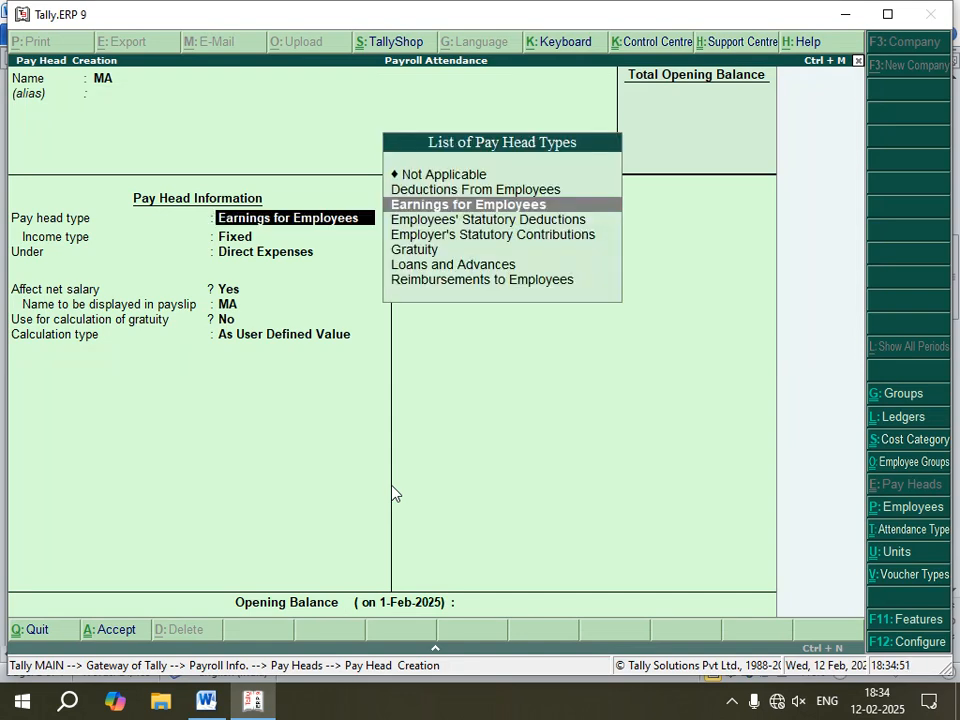
pyautogui.press('Return')
pyautogui.press('Return')
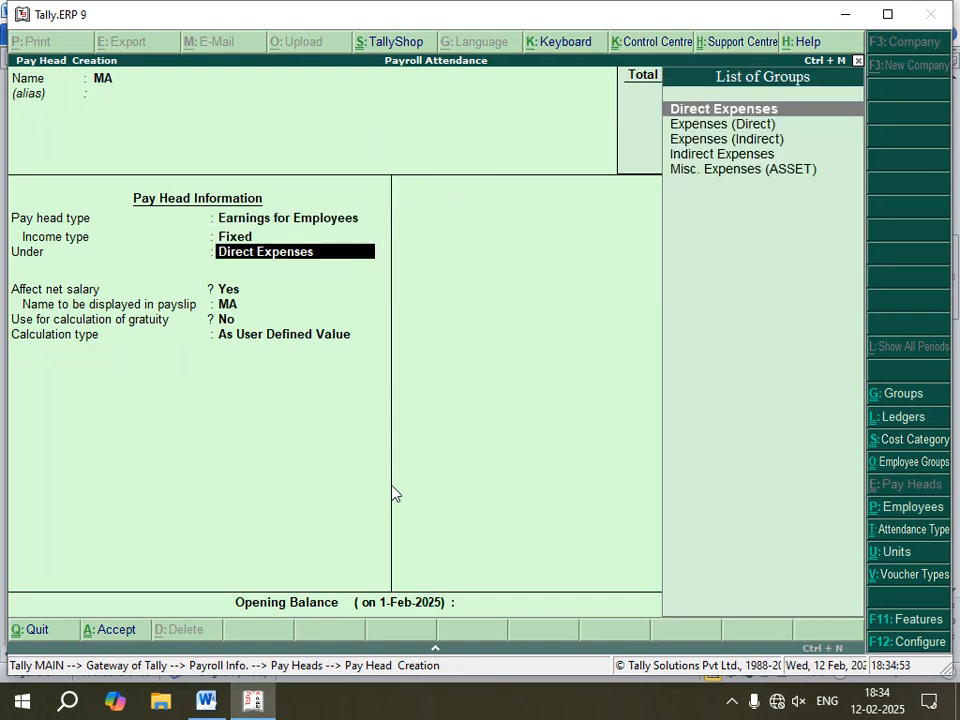
pyautogui.press('Down')
pyautogui.press('Down')
pyautogui.press('Down')
# Step: Set MA's calculation type to As Computed Value, computed On Specified Formula
pyautogui.press('Return')
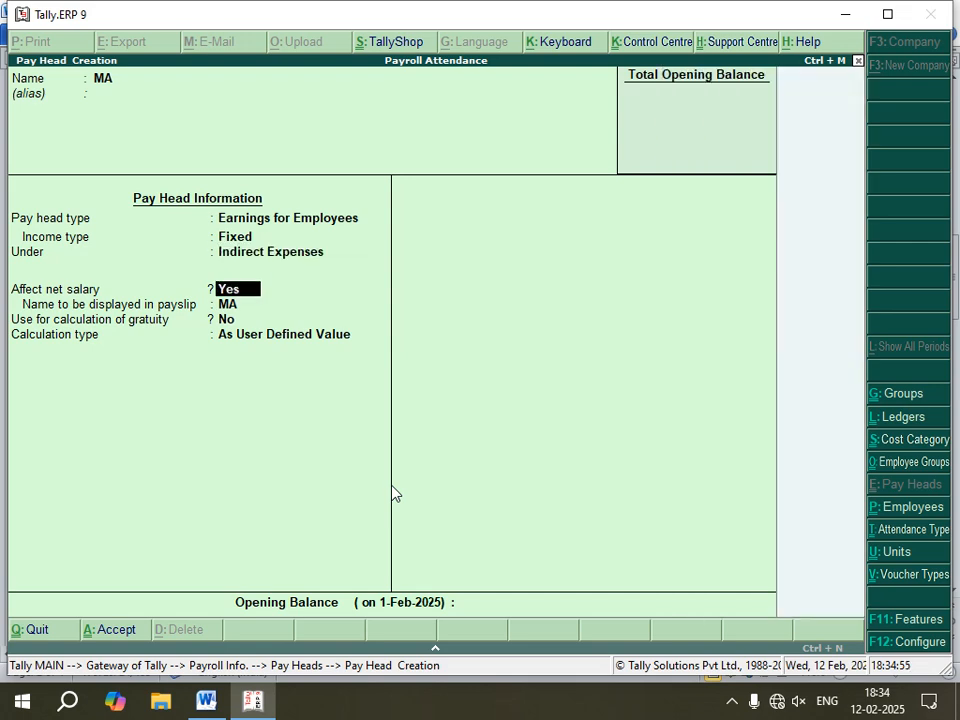
pyautogui.press('Return')
pyautogui.press('Return')
pyautogui.press('Return')
pyautogui.press('Up')
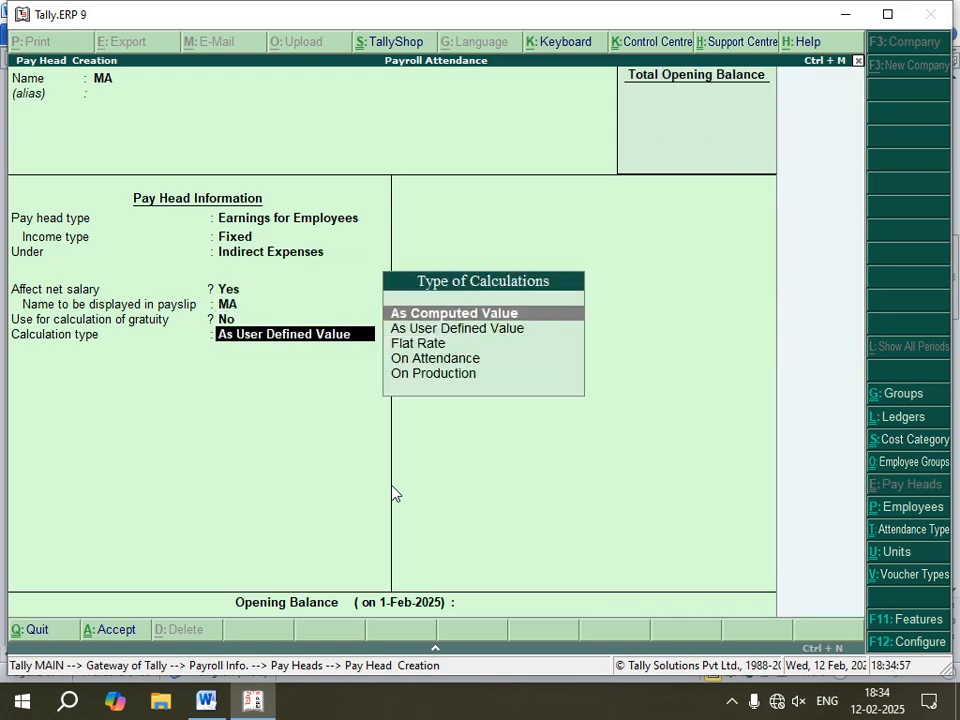
pyautogui.press('Return')
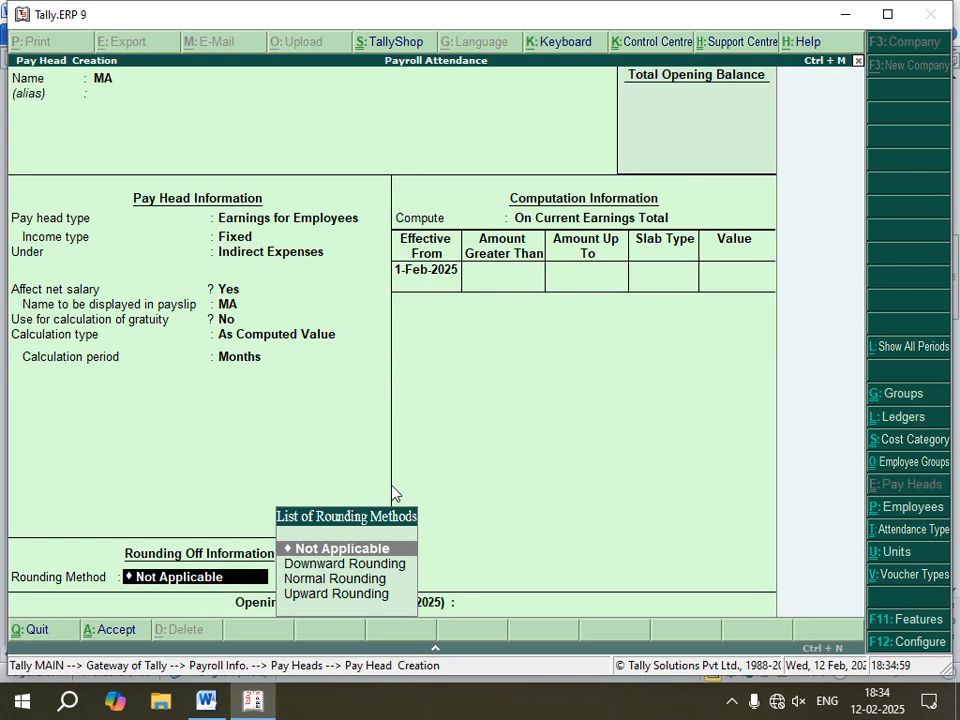
pyautogui.press('Return')
pyautogui.press('Down')
pyautogui.press('Down')
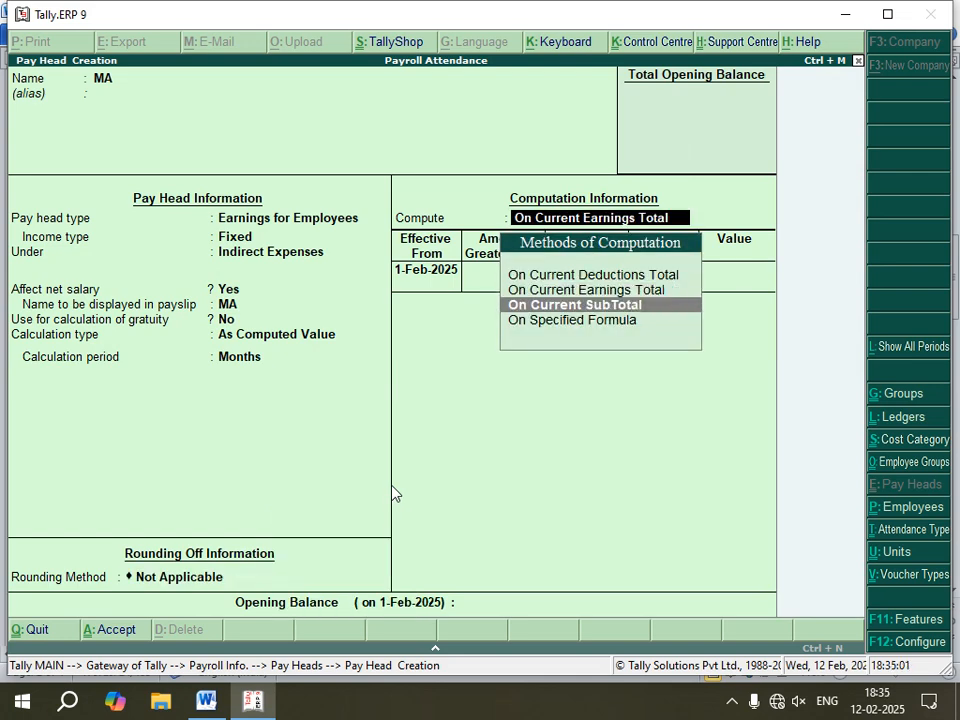
pyautogui.press('Return')
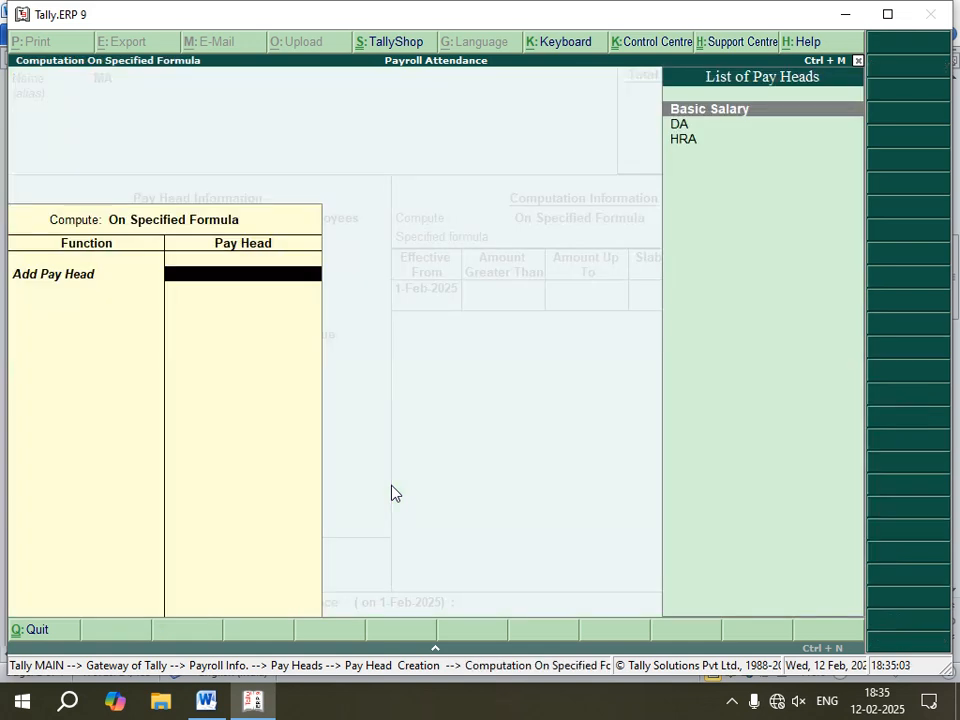
# Step: Add Basic Salary to MA's formula, enter a Percentage slab of 15%, and save the pay head
pyautogui.press('Return')
pyautogui.press('Return')
pyautogui.press('Return')
pyautogui.press('Return')
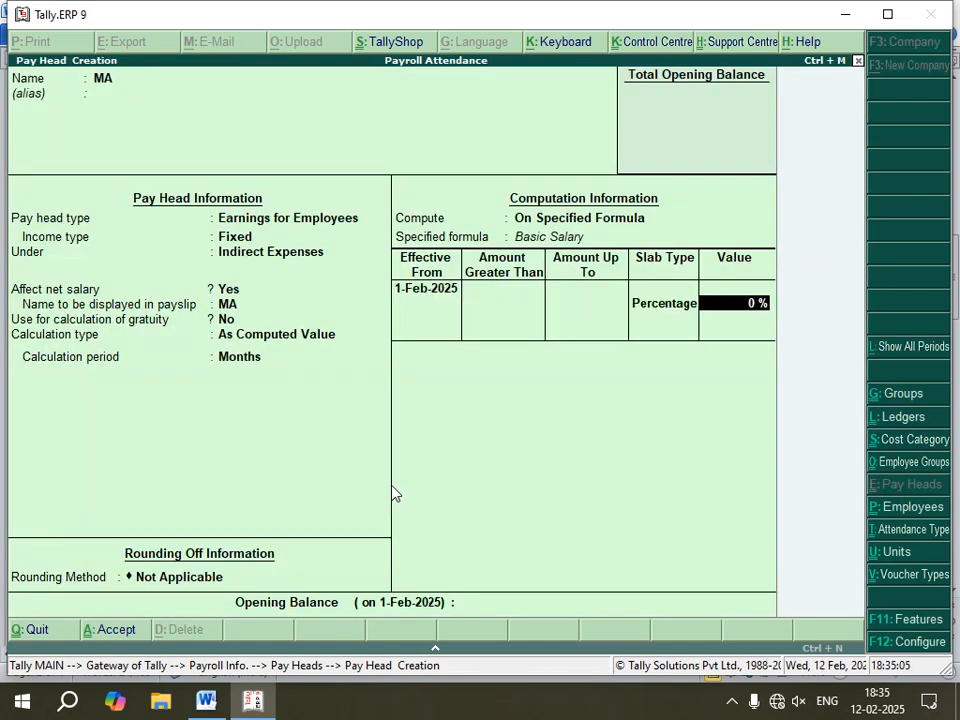
pyautogui.write('15')
pyautogui.press('Return')
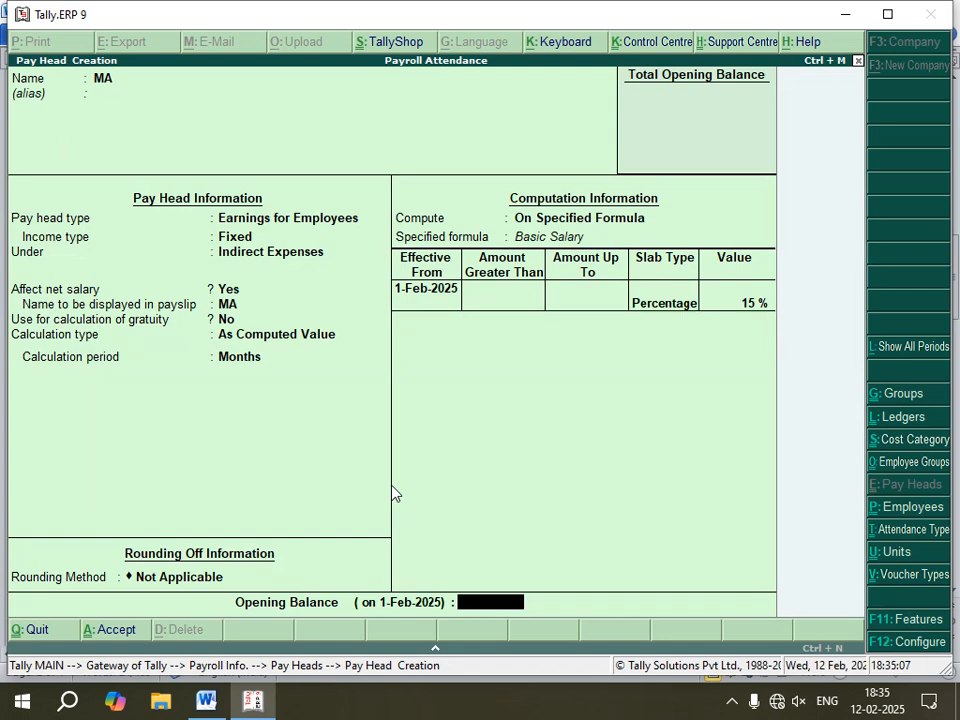
pyautogui.press('Return')
pyautogui.press('Return')
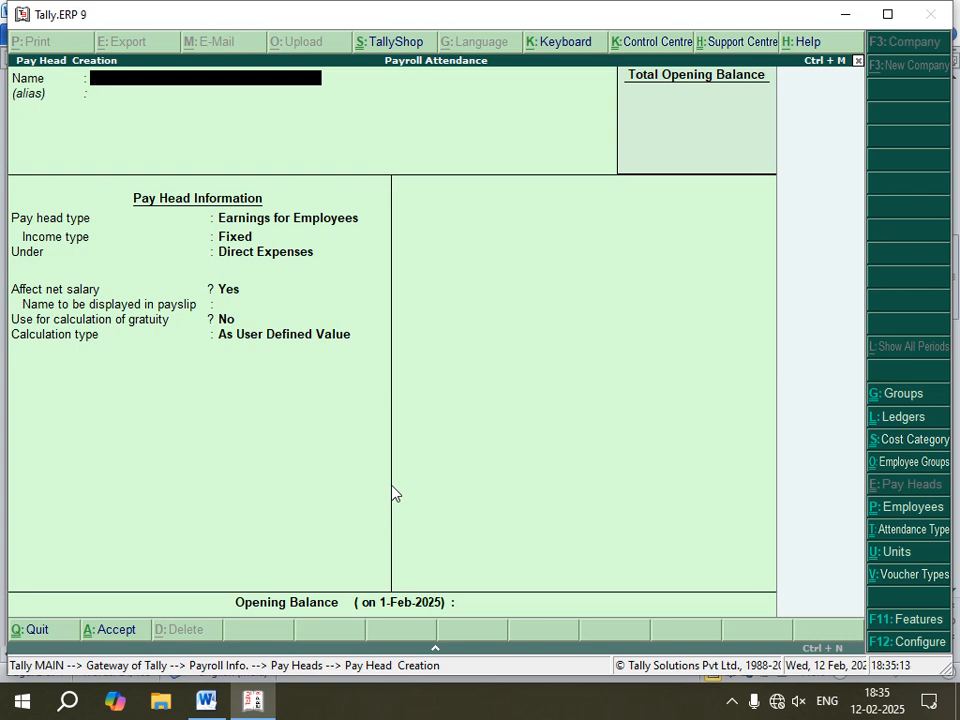
# Step: Highlight the TA (Traveling Allowance) instructions in the Word notes and return to Tally
pyautogui.click(206, 700)
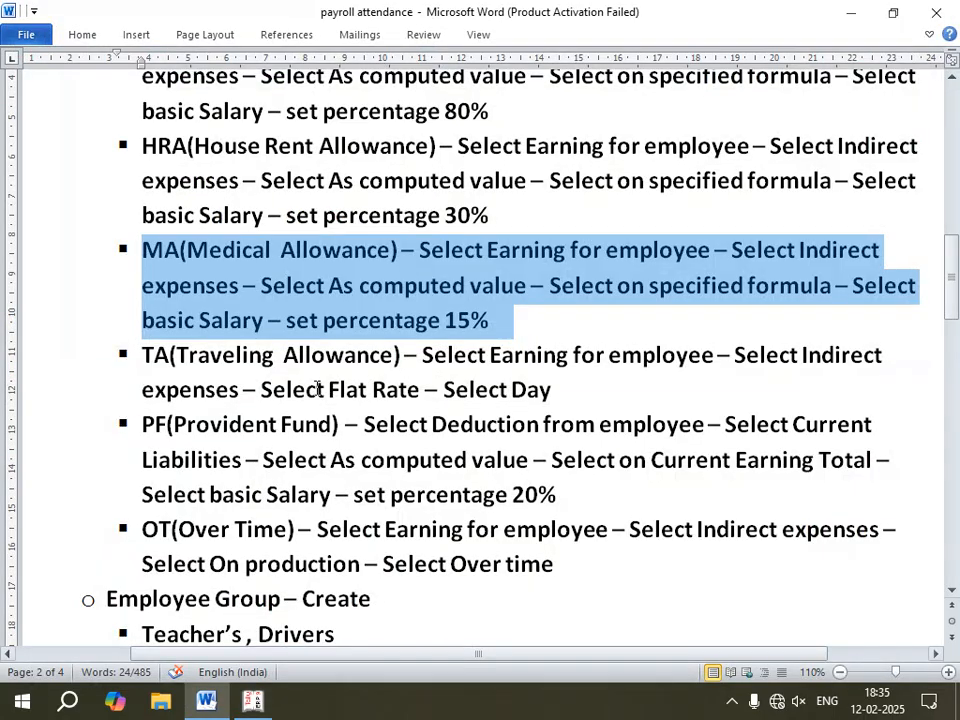
pyautogui.moveTo(572, 391); pyautogui.dragTo(135, 358)
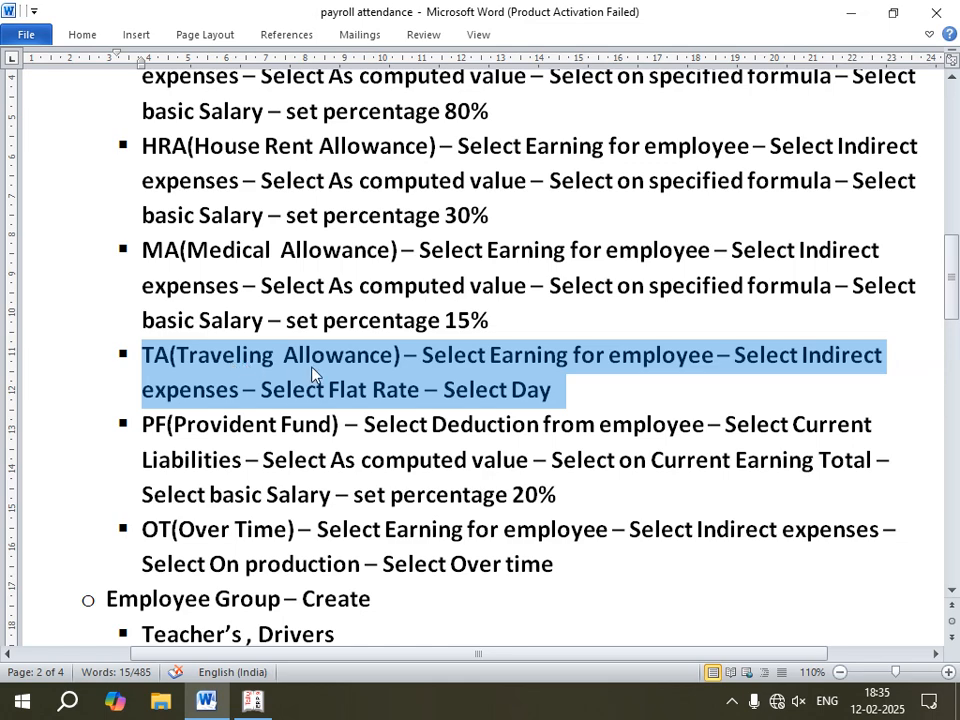
pyautogui.click(252, 703)
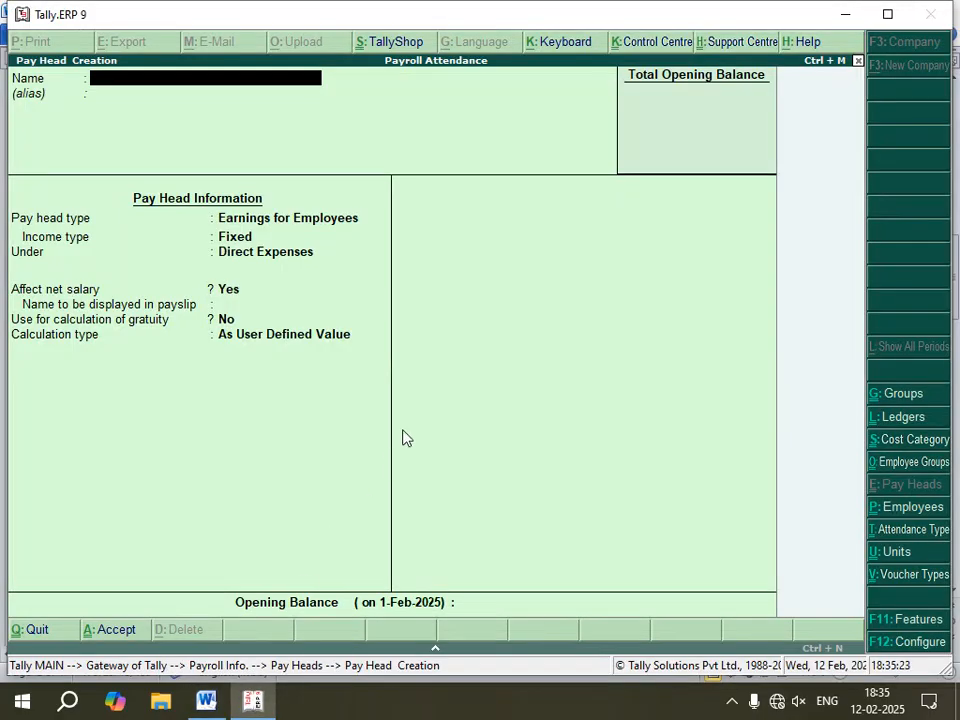
# Step: Name a new pay head TA as Earnings for Employees with Fixed income type
pyautogui.write('Tttt')
pyautogui.press('BackSpace')
pyautogui.press('BackSpace')
pyautogui.press('BackSpace')
pyautogui.write('A')
pyautogui.press('Return')
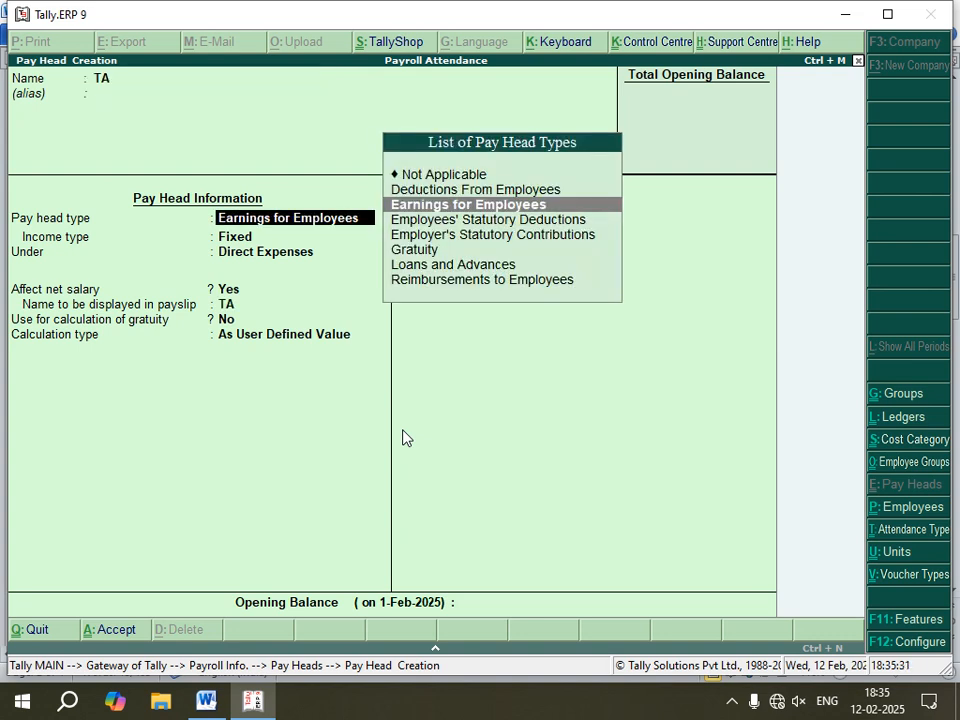
pyautogui.press('Return')
# Step: Place TA under Indirect Expenses, keeping the default net salary, payslip name and gratuity settings
pyautogui.press('Return')
pyautogui.press('Down')
pyautogui.press('Down')
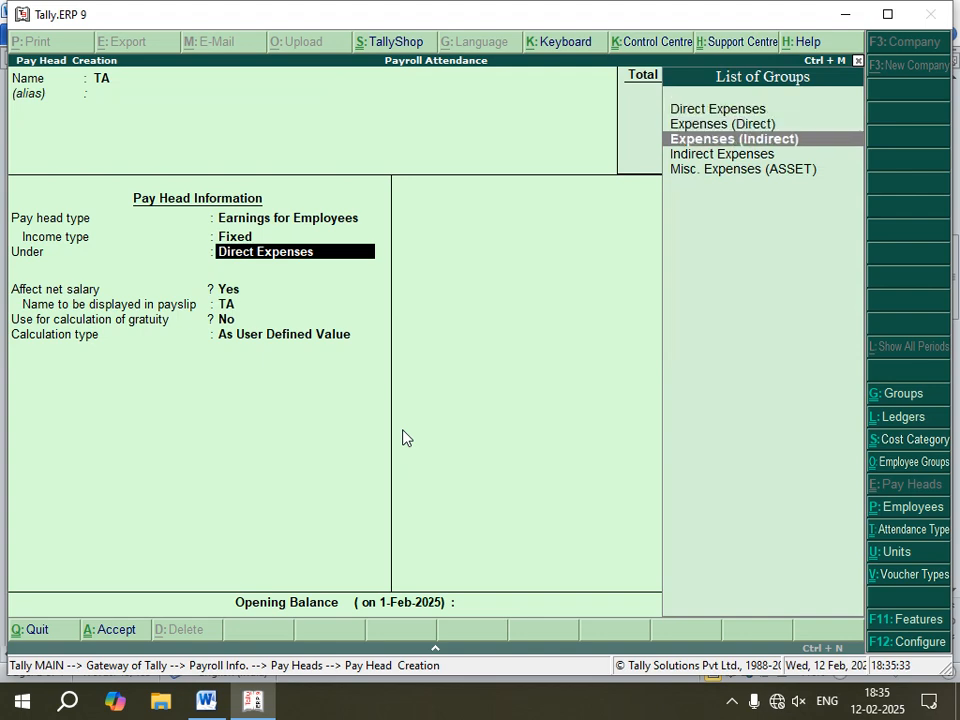
pyautogui.press('Down')
# Step: Set TA's calculation type to Flat Rate with a Days calculation period and save the pay head
pyautogui.press('Return')
pyautogui.press('Return')
pyautogui.press('Return')
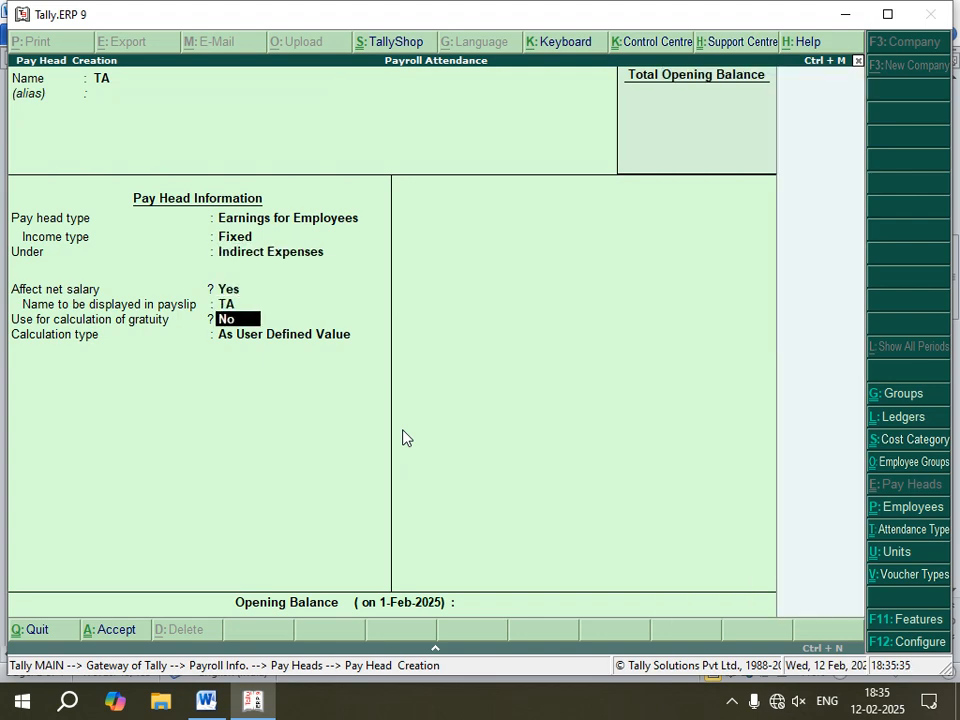
pyautogui.press('Return')
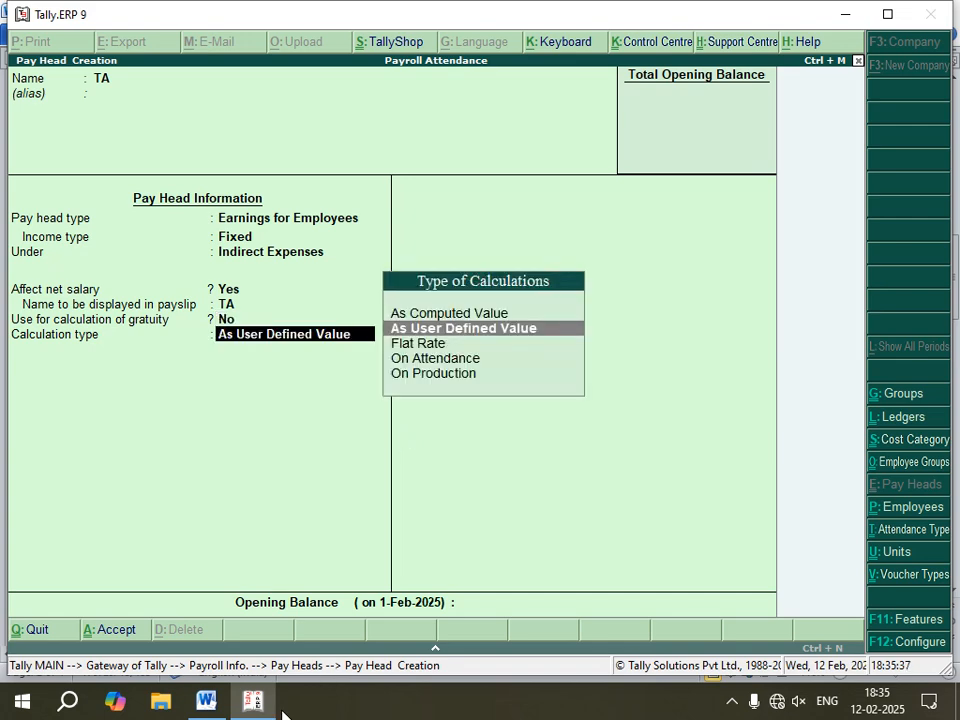
pyautogui.hotkey('alt', 'Tab')
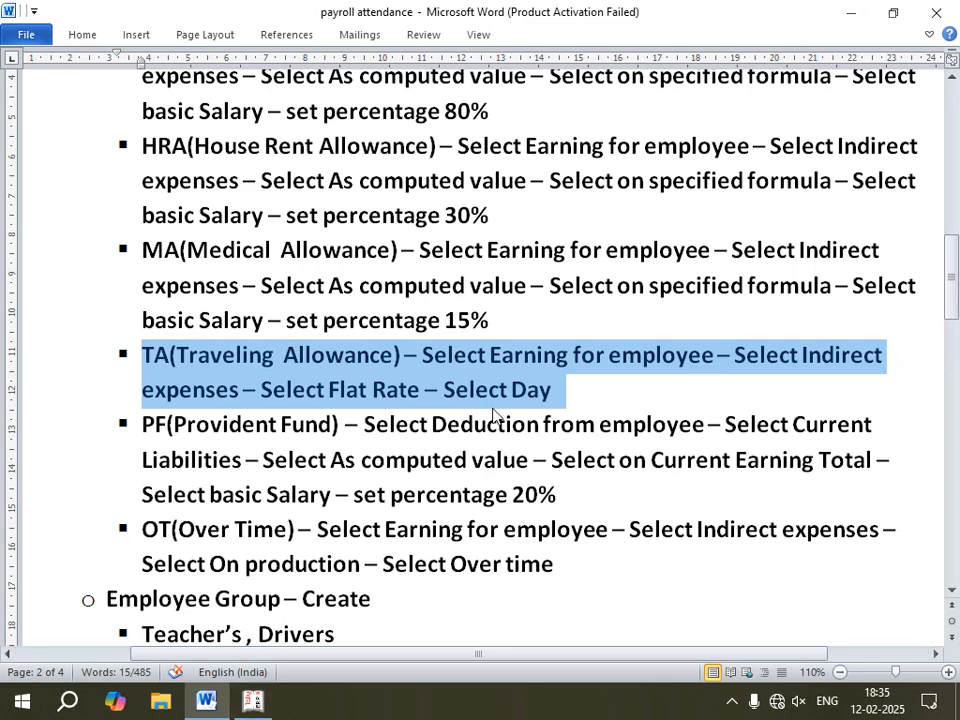
pyautogui.click(249, 706)
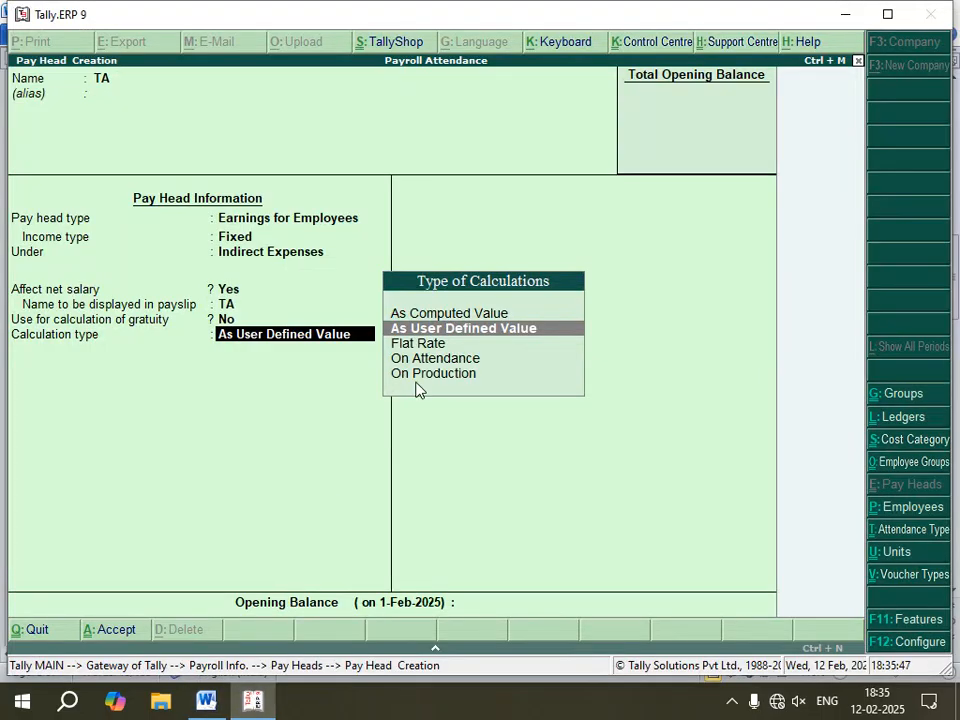
pyautogui.press('Down')
pyautogui.press('Return')
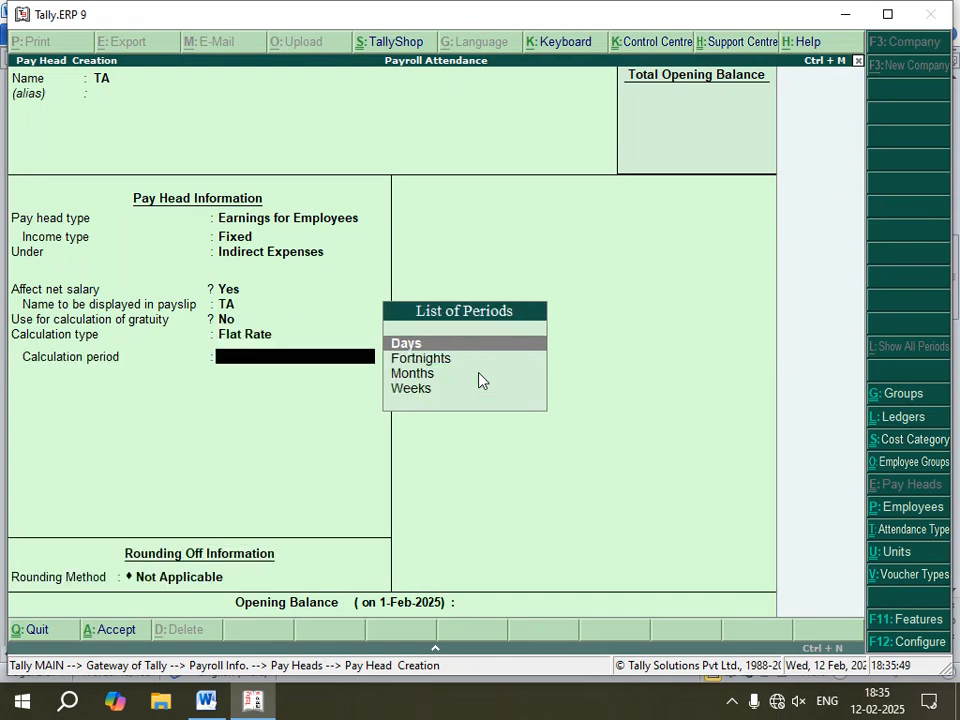
pyautogui.press('Return')
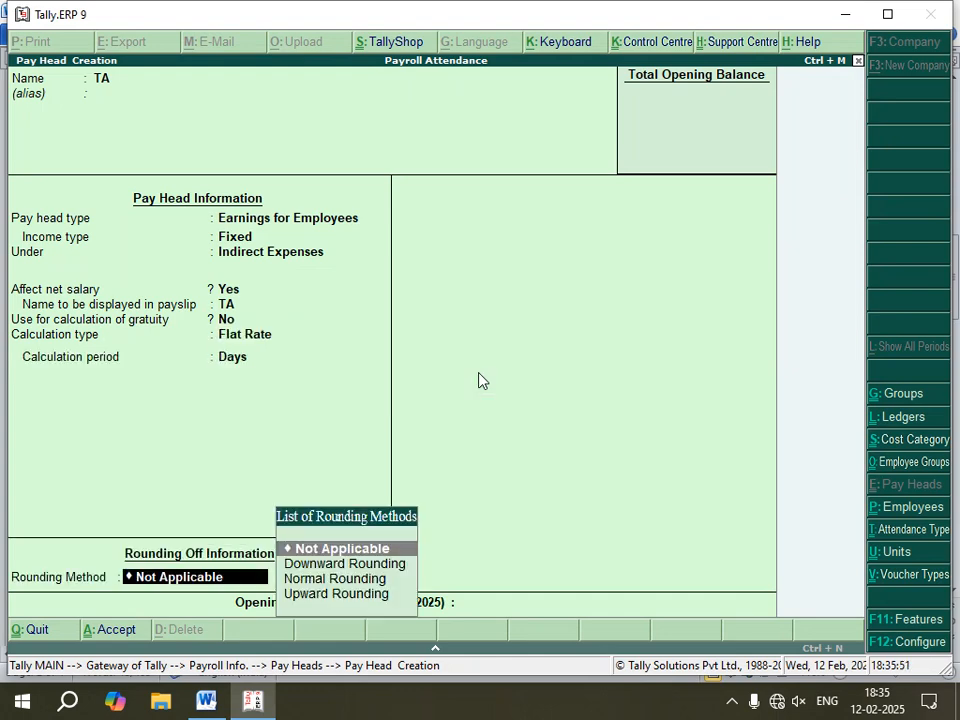
pyautogui.press('Return')
pyautogui.press('Return')
pyautogui.press('Return')
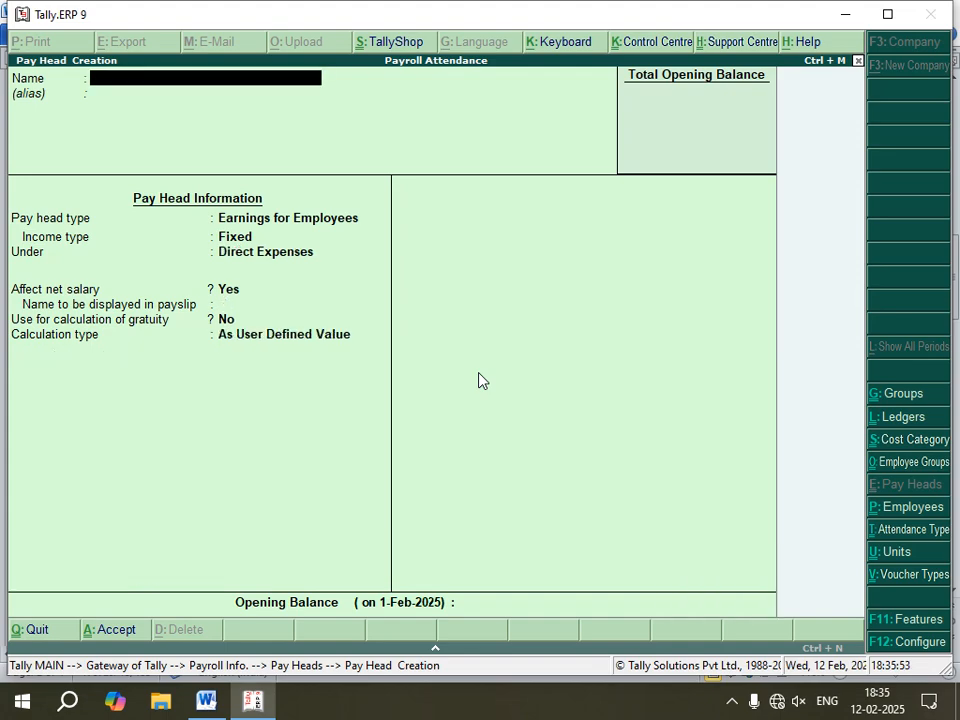
# Step: Highlight the PF (Provident Fund) instructions in the Word notes and return to Tally
pyautogui.click(206, 700)
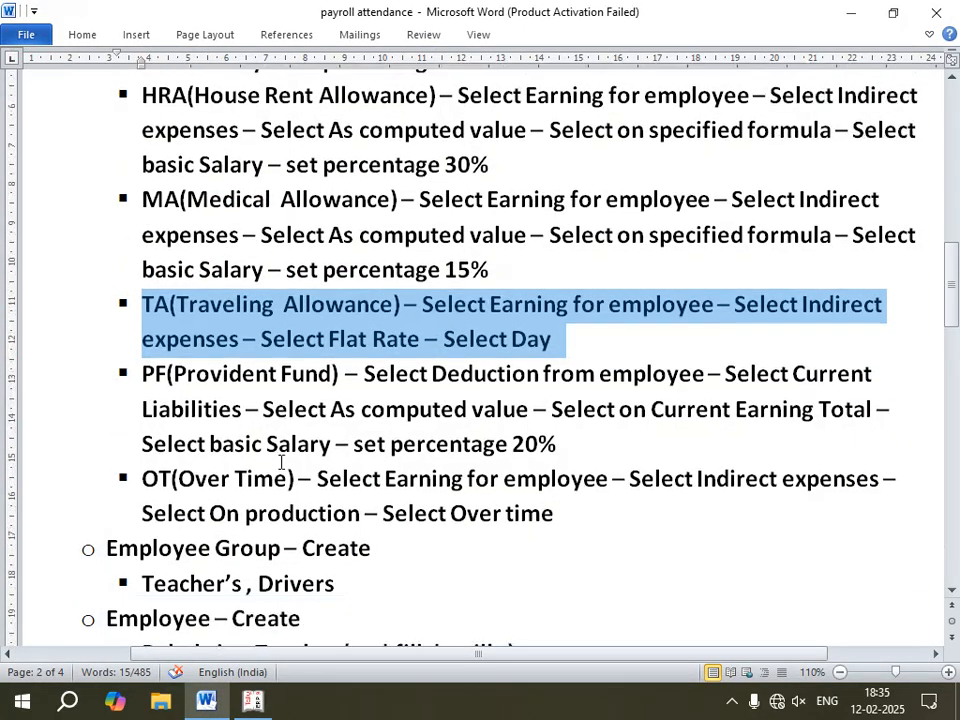
pyautogui.scroll(-1, 281, 462)
pyautogui.moveTo(560, 397); pyautogui.dragTo(142, 322)
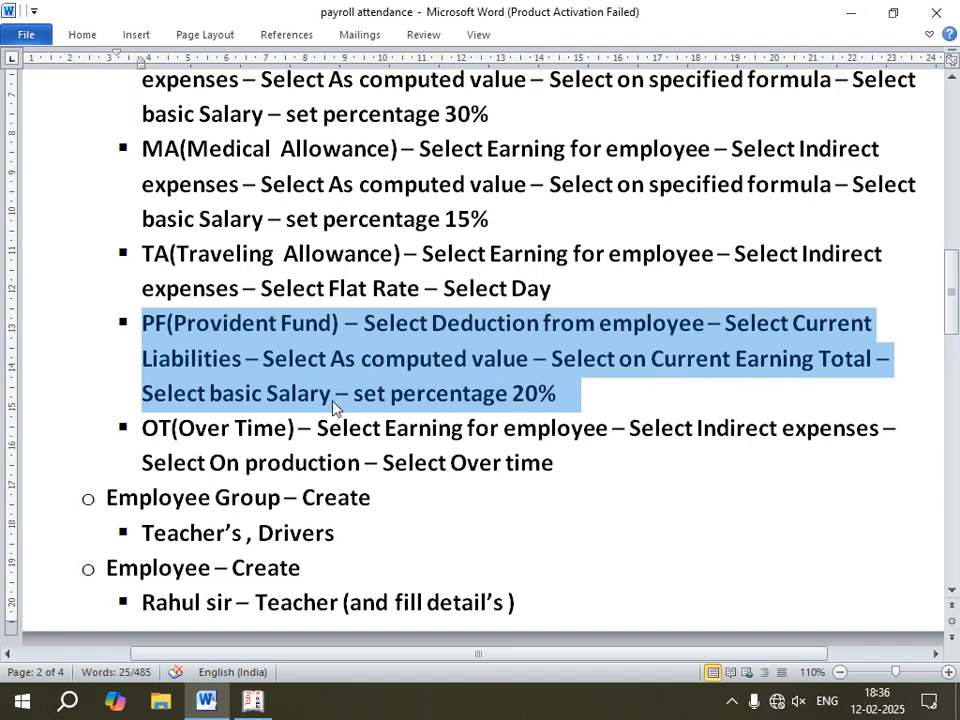
pyautogui.click(252, 700)
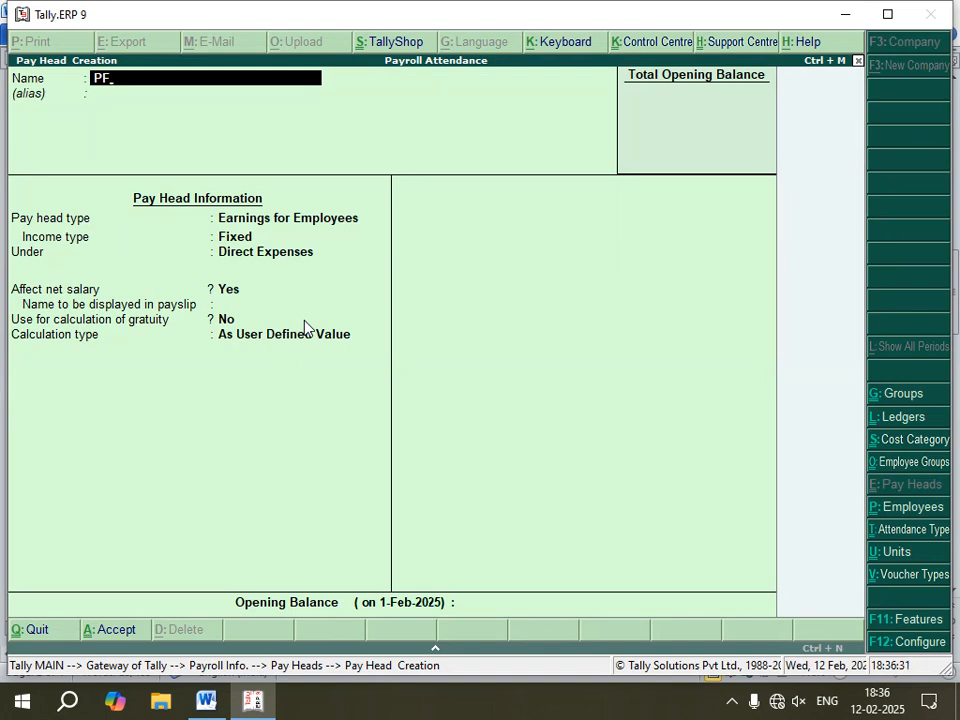
# Step: Start a pay head named PF with Deductions From Employees as its pay head type
pyautogui.press('Return')
pyautogui.press('Return')
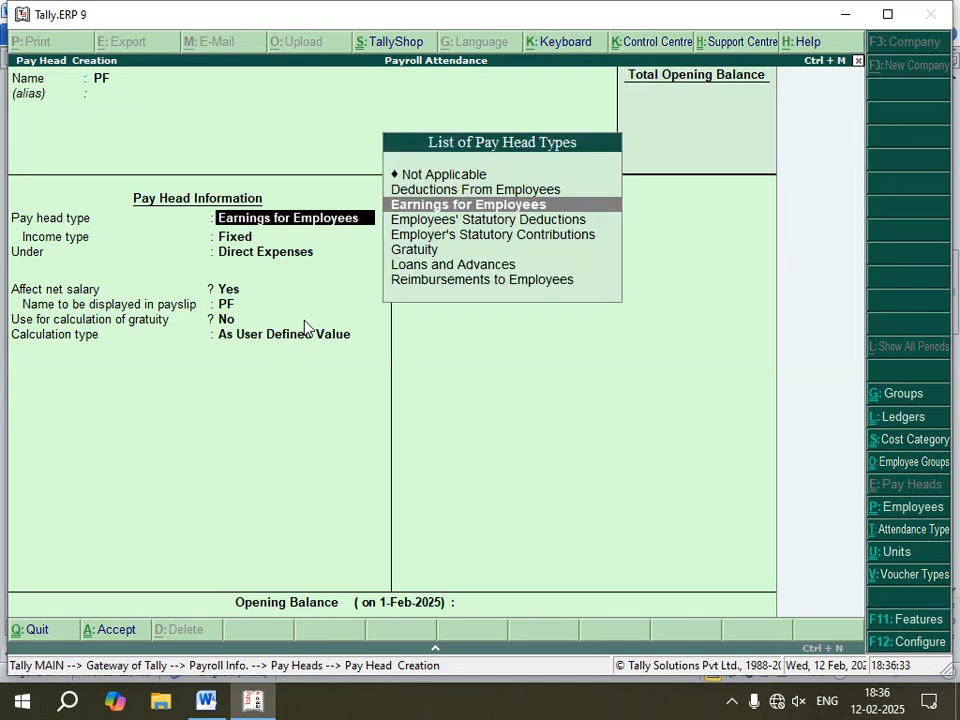
pyautogui.press('Up')
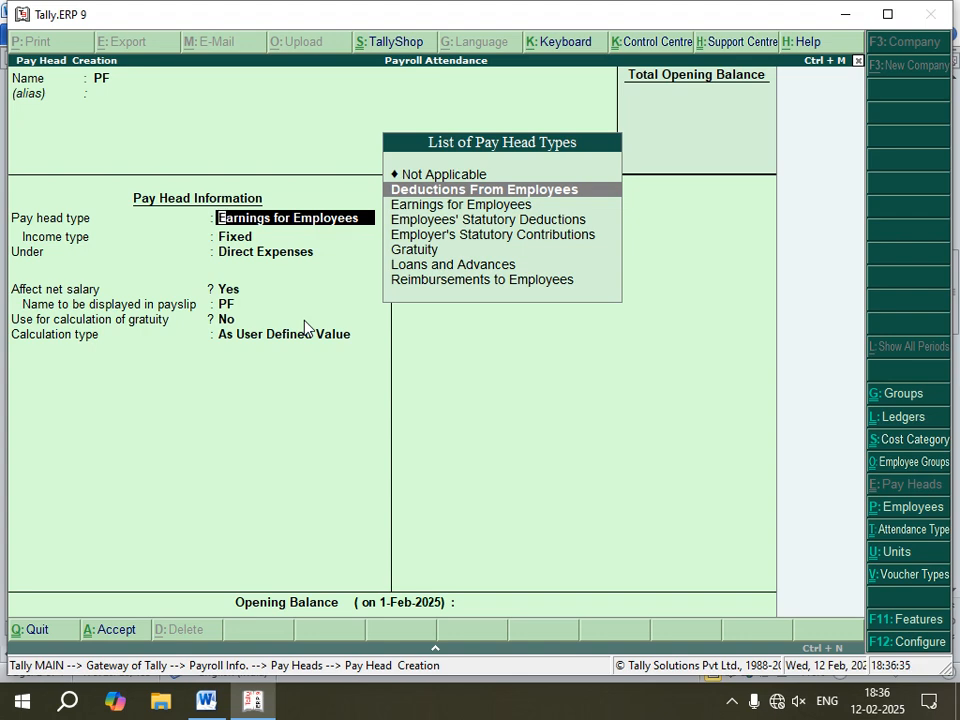
pyautogui.press('Return')
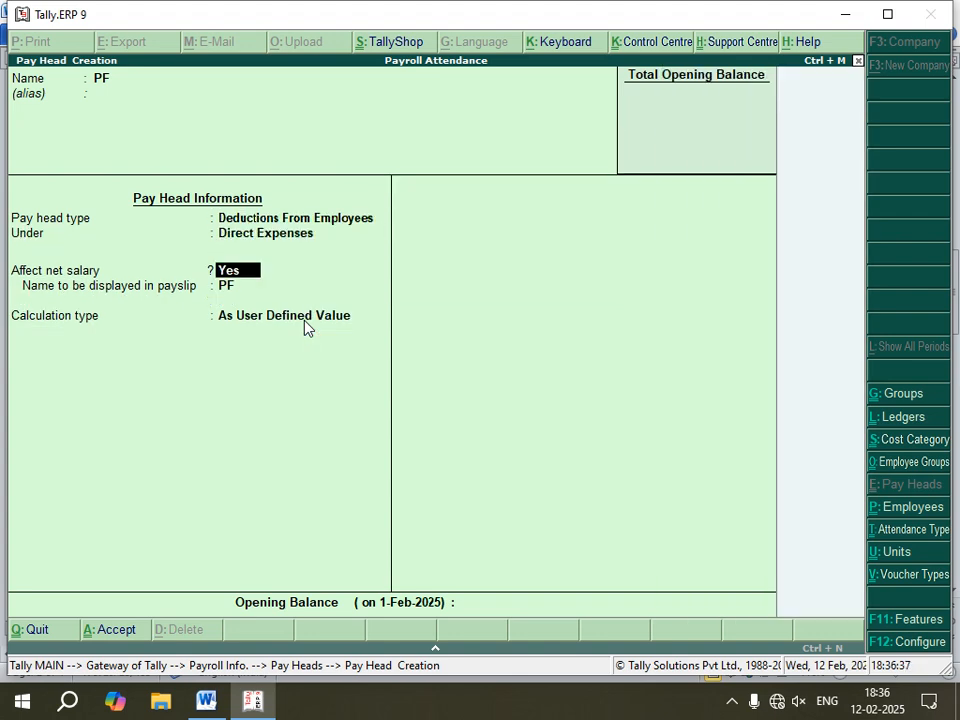
# Step: Place PF under Current Liabilities, keeping the default net salary and payslip name settings
pyautogui.press('BackSpace')
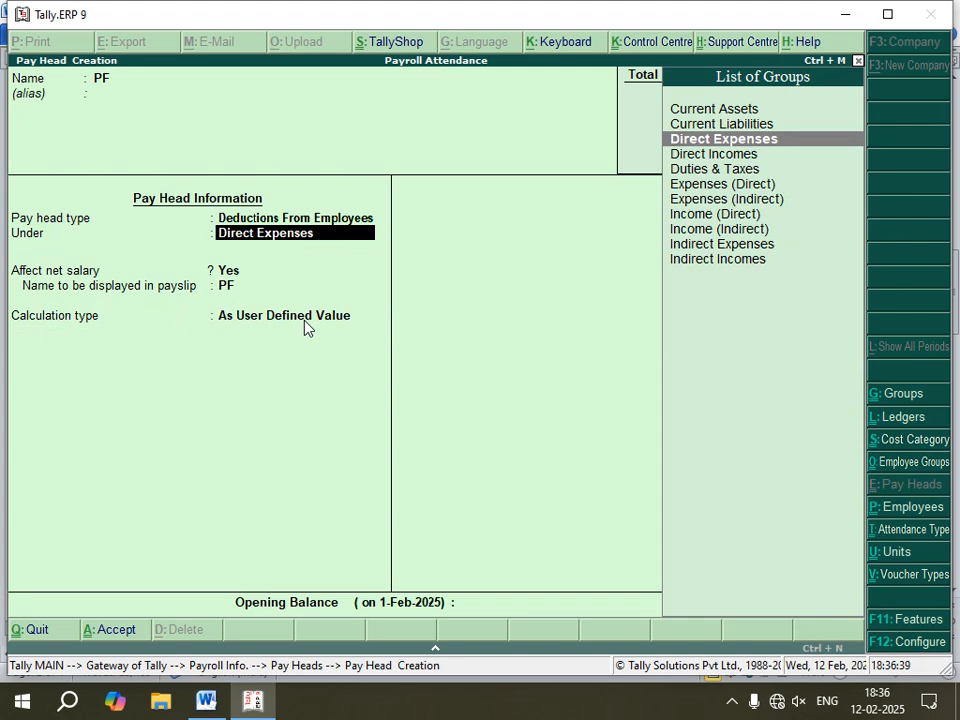
pyautogui.press('Up')
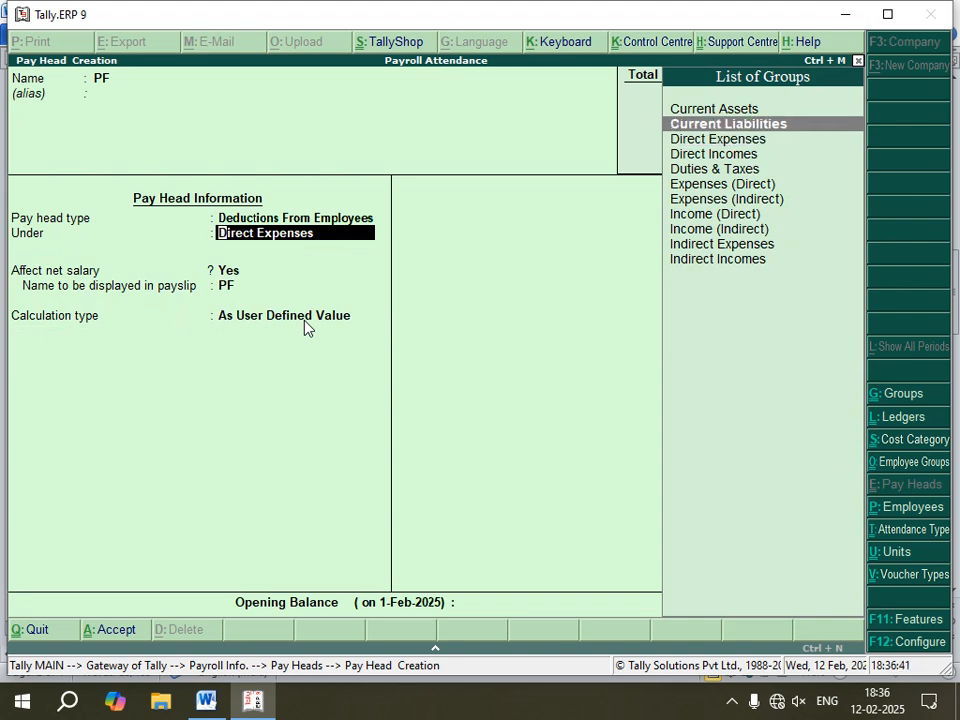
pyautogui.press('Return')
pyautogui.press('Return')
pyautogui.press('Return')
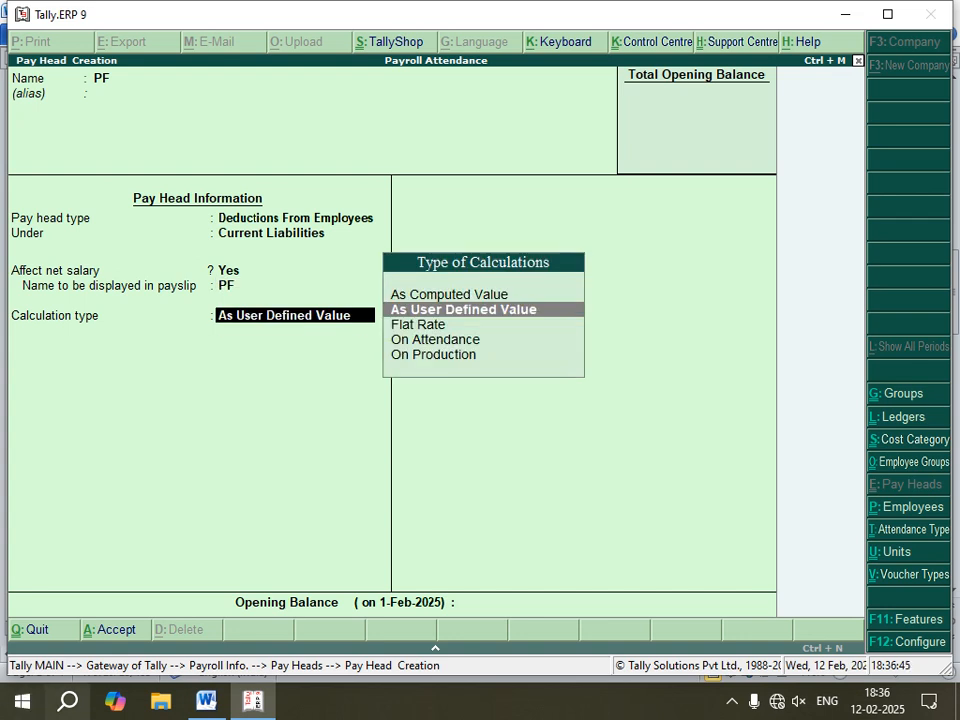
# Step: Set PF's calculation type to As Computed Value, monthly, computed On Current Earnings Total
pyautogui.press('Up')
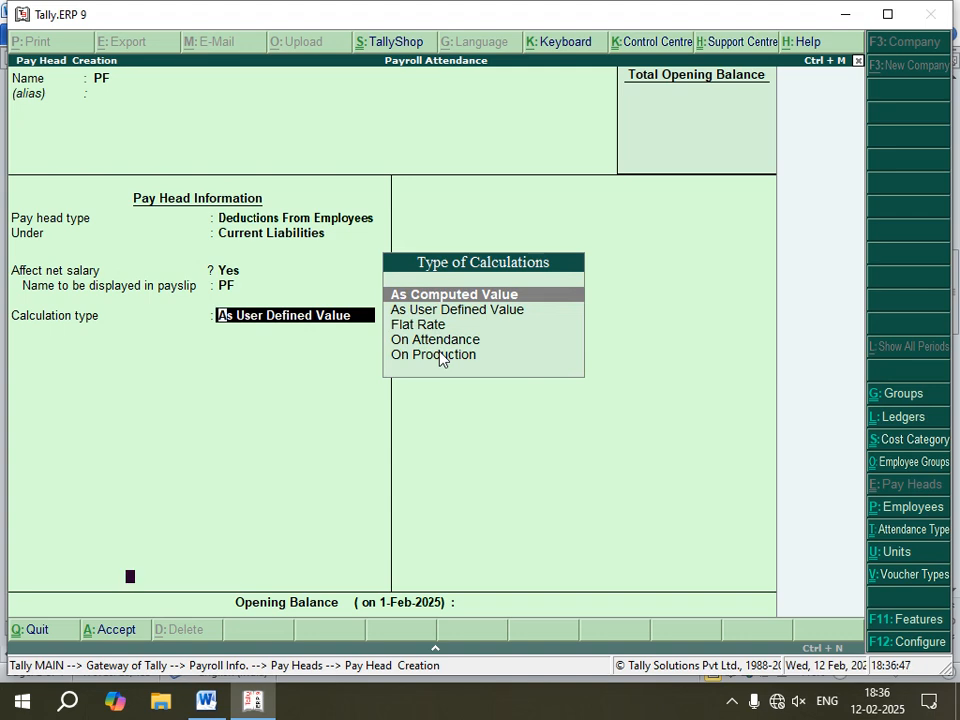
pyautogui.press('Return')
pyautogui.press('Return')
pyautogui.press('Return')
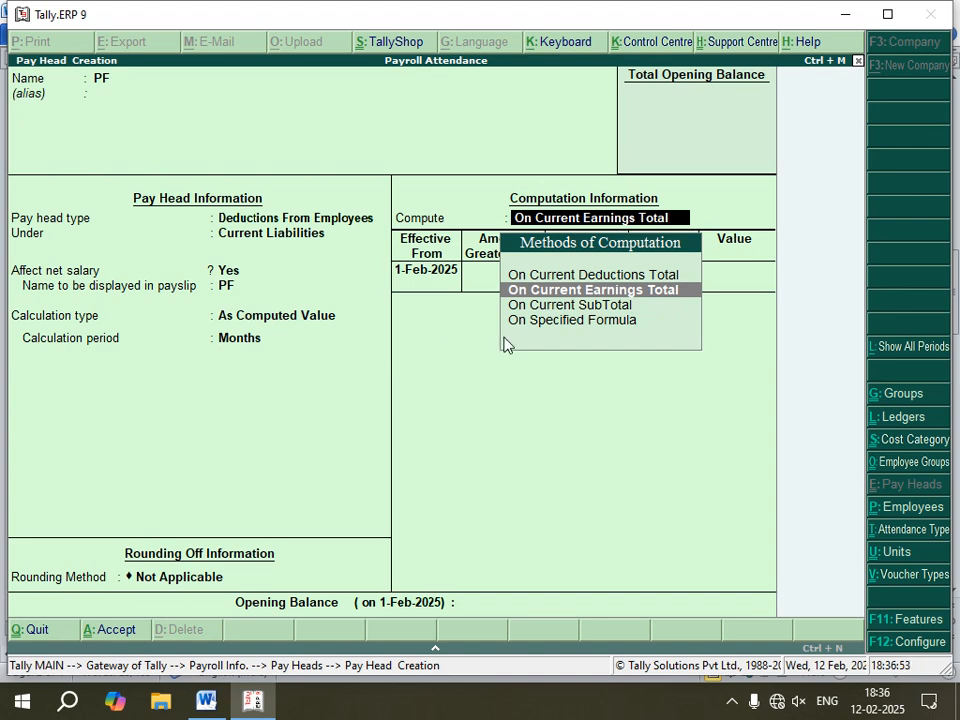
pyautogui.click(625, 291)
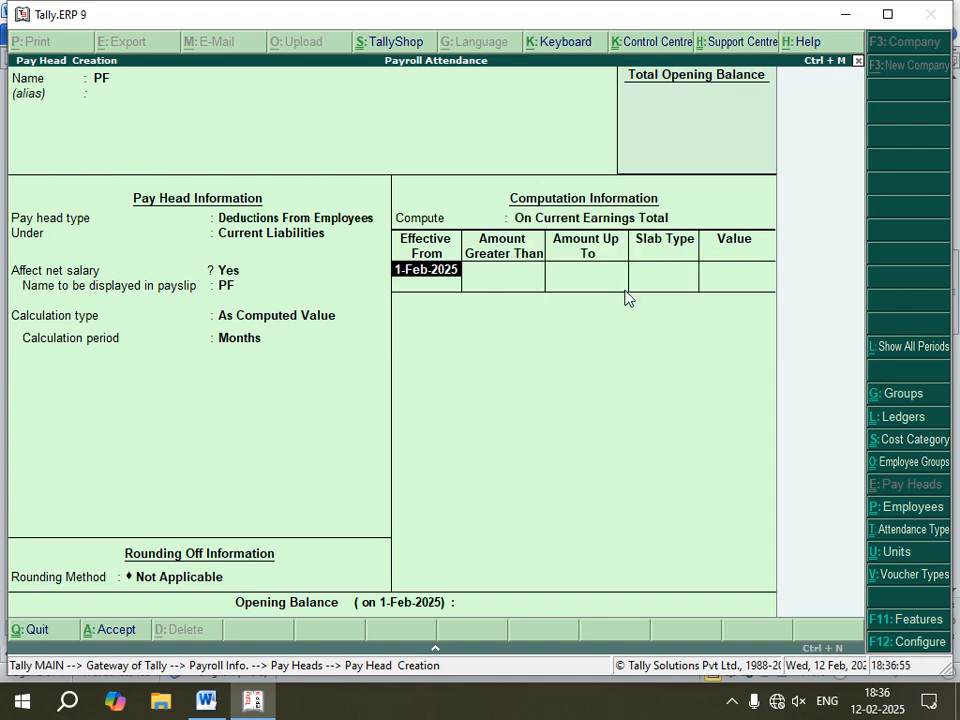
# Step: Enter a 20% percentage slab for PF effective 1-Feb-2025 and save the pay head
pyautogui.press('Return')
pyautogui.press('Return')
pyautogui.press('Return')
pyautogui.press('Return')
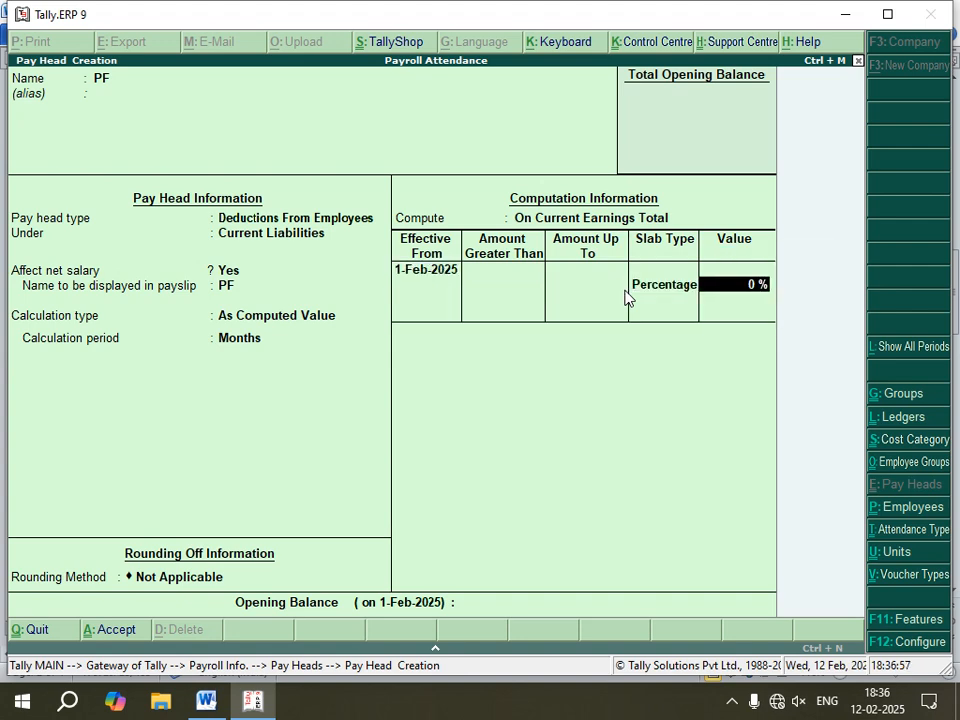
pyautogui.write('20')
pyautogui.press('Return')
pyautogui.press('Return')
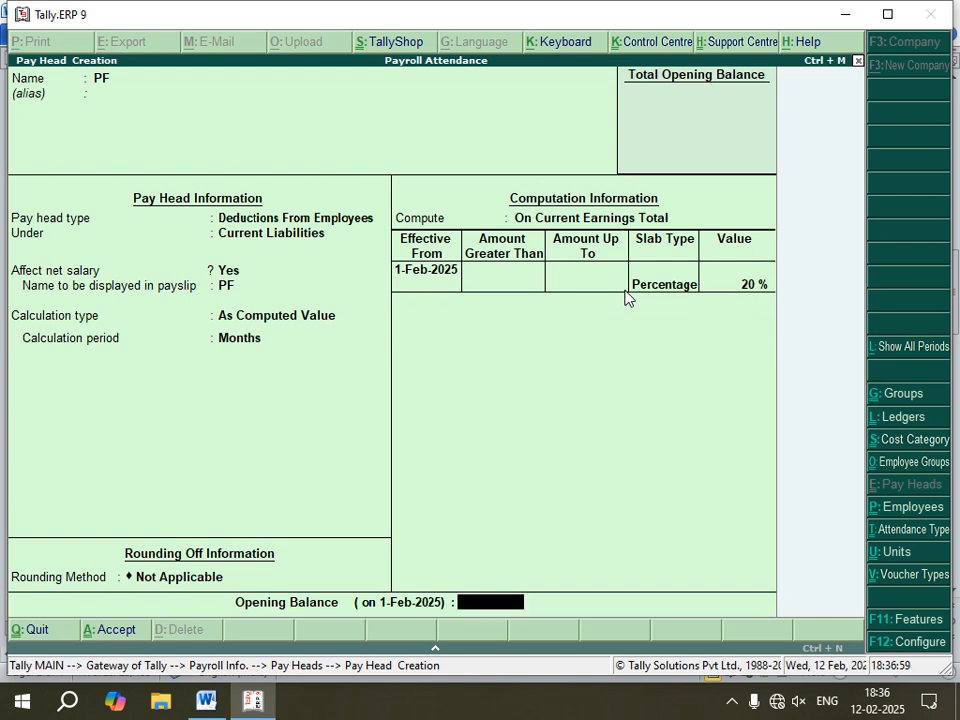
pyautogui.press('Return')
pyautogui.press('Return')
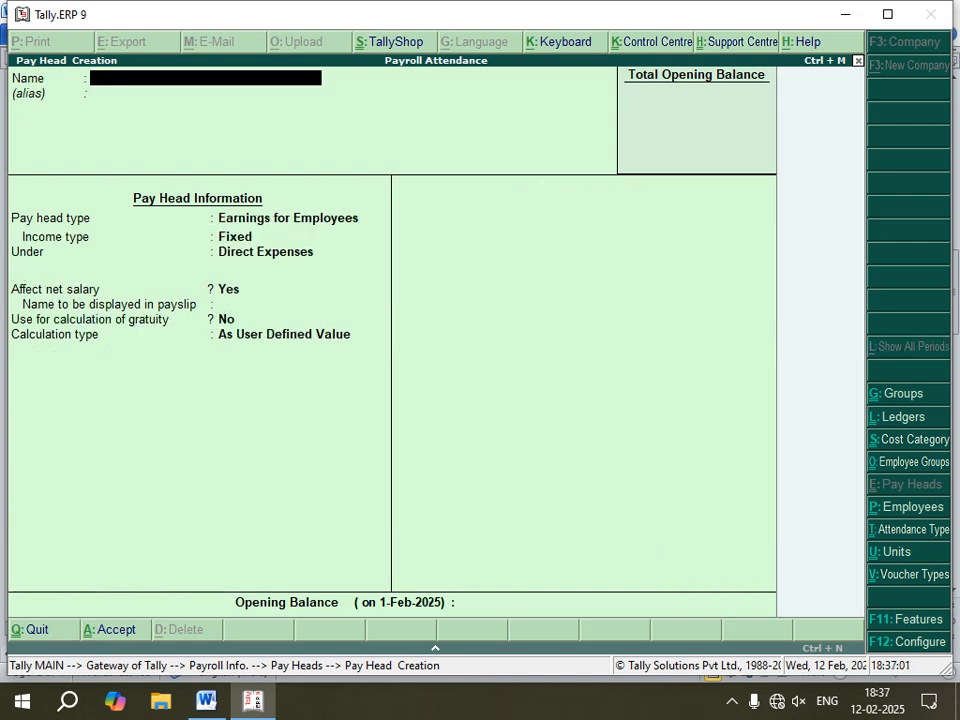
# Step: Highlight the OT (Over Time) instructions in the Word notes and return to Tally
pyautogui.click(207, 705)
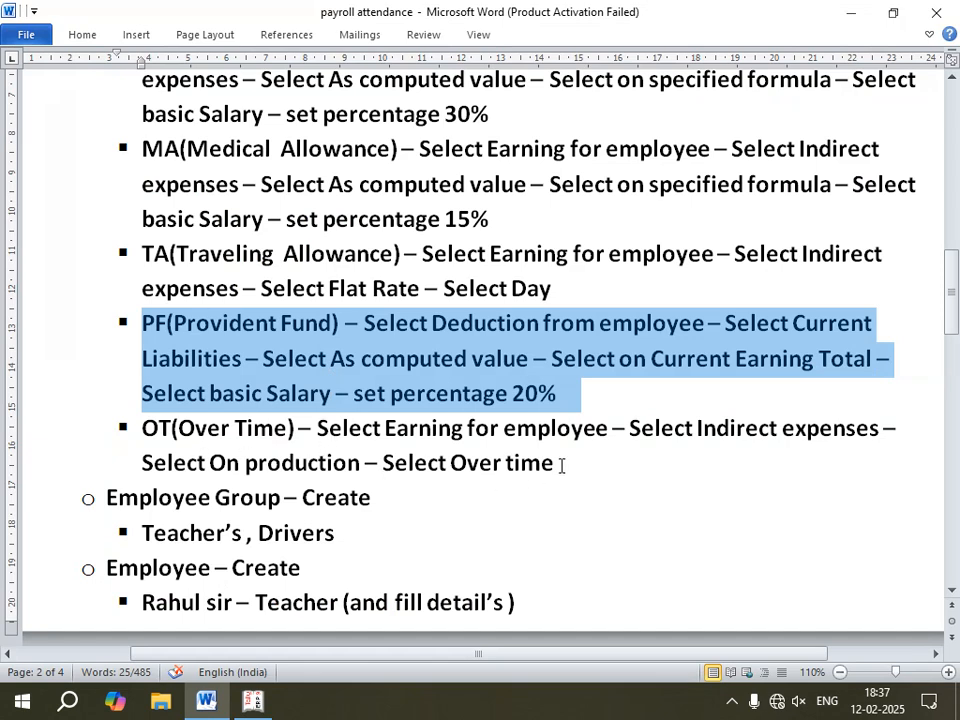
pyautogui.moveTo(561, 463); pyautogui.dragTo(128, 402)
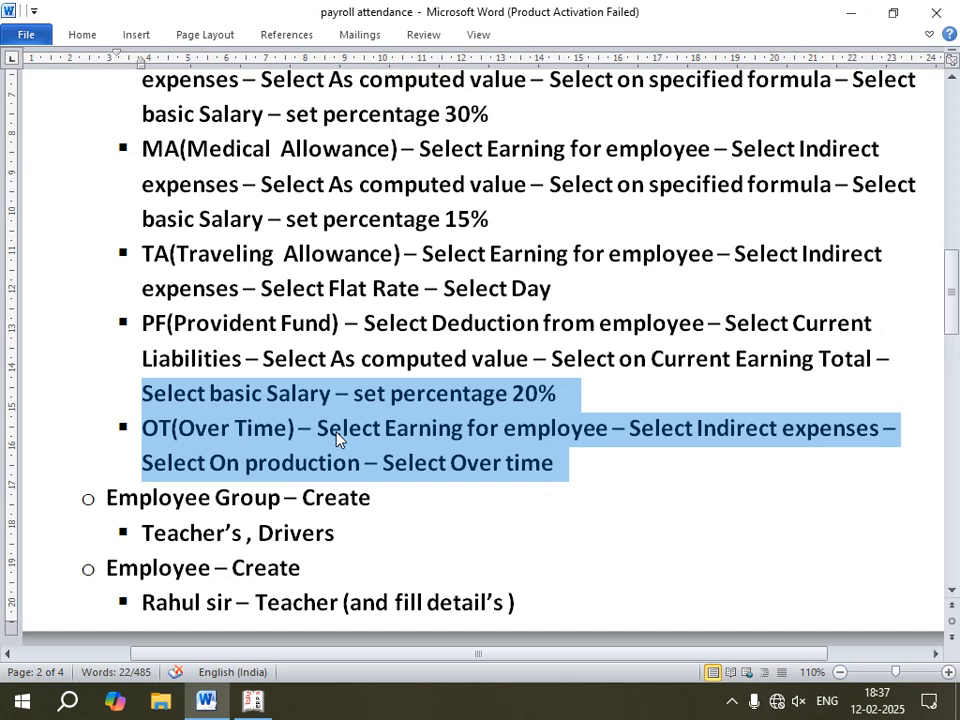
pyautogui.moveTo(575, 462); pyautogui.dragTo(152, 430)
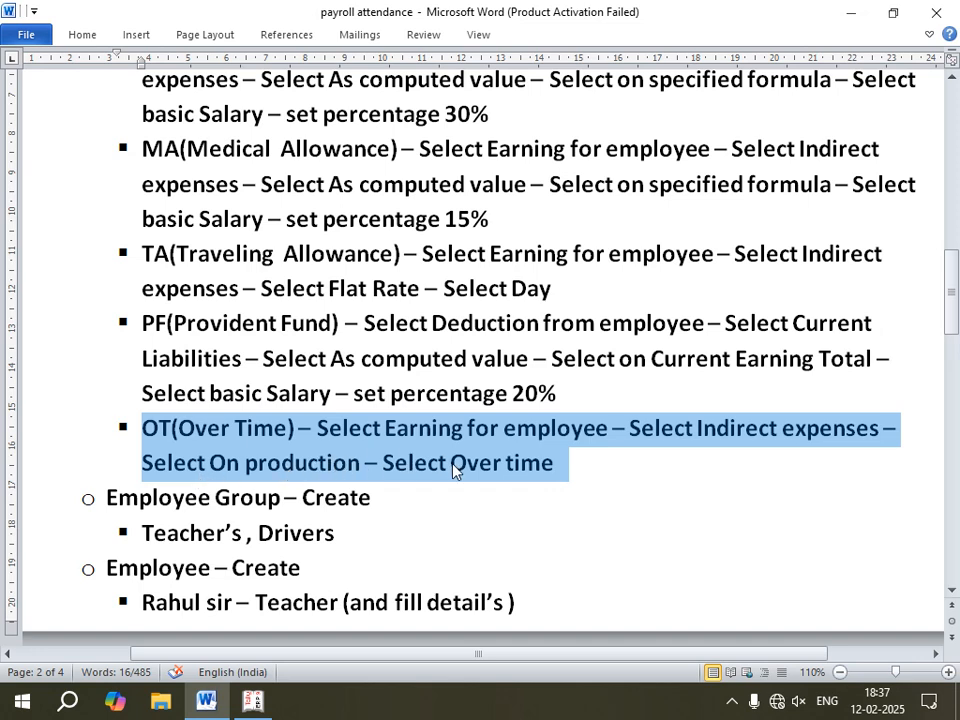
pyautogui.click(255, 700)
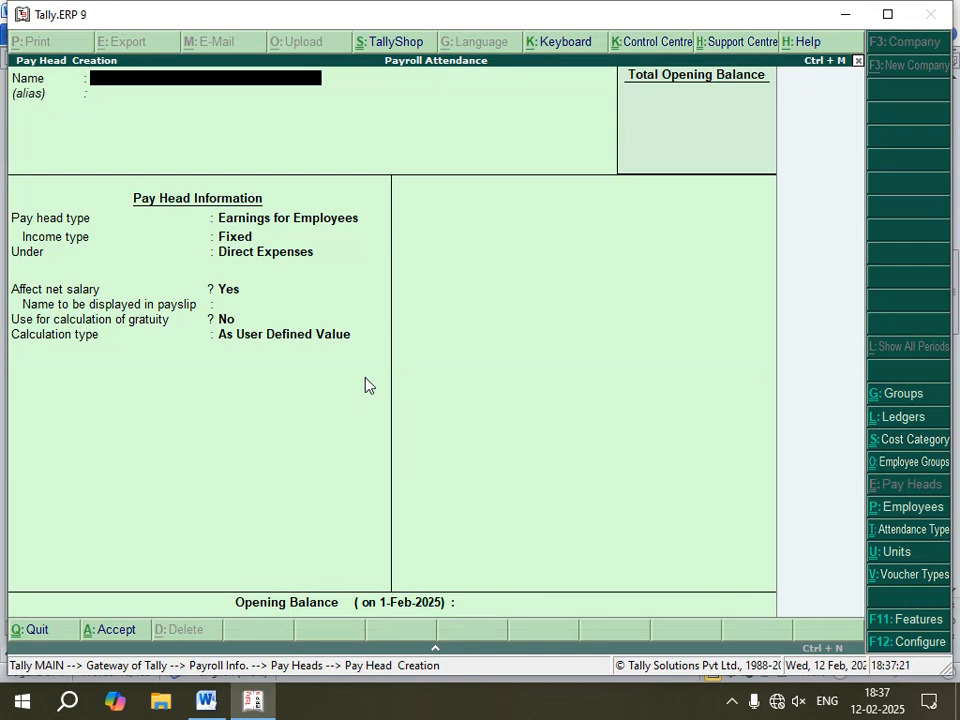
# Step: Start a pay head named OT as a fixed Earnings for Employees type
pyautogui.write('O')
pyautogui.press('Return')
pyautogui.press('Return')
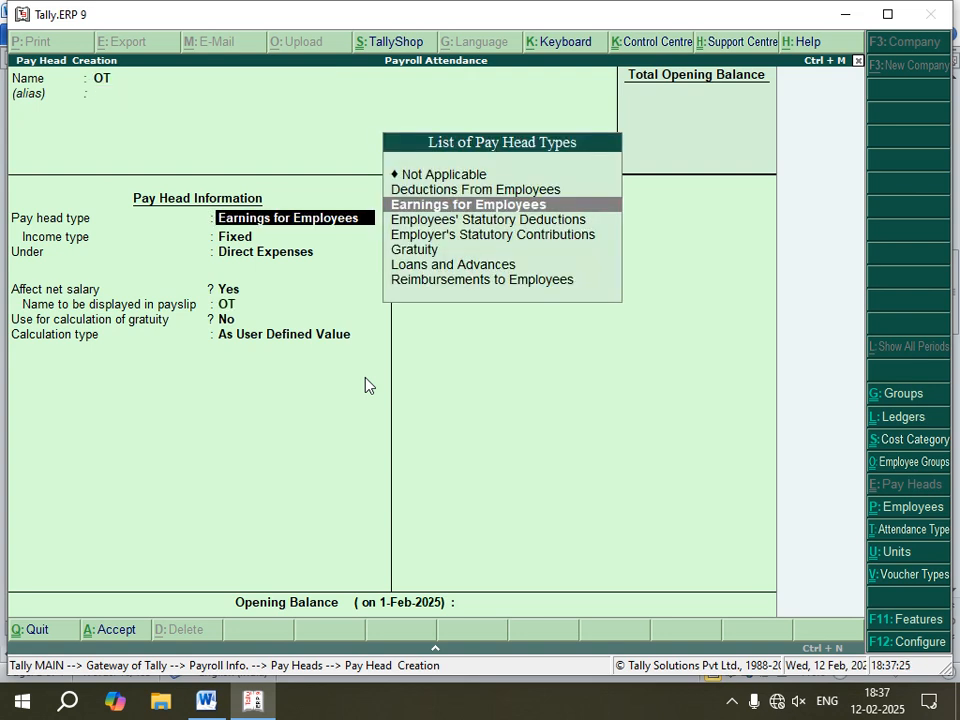
pyautogui.press('Return')
pyautogui.press('Return')
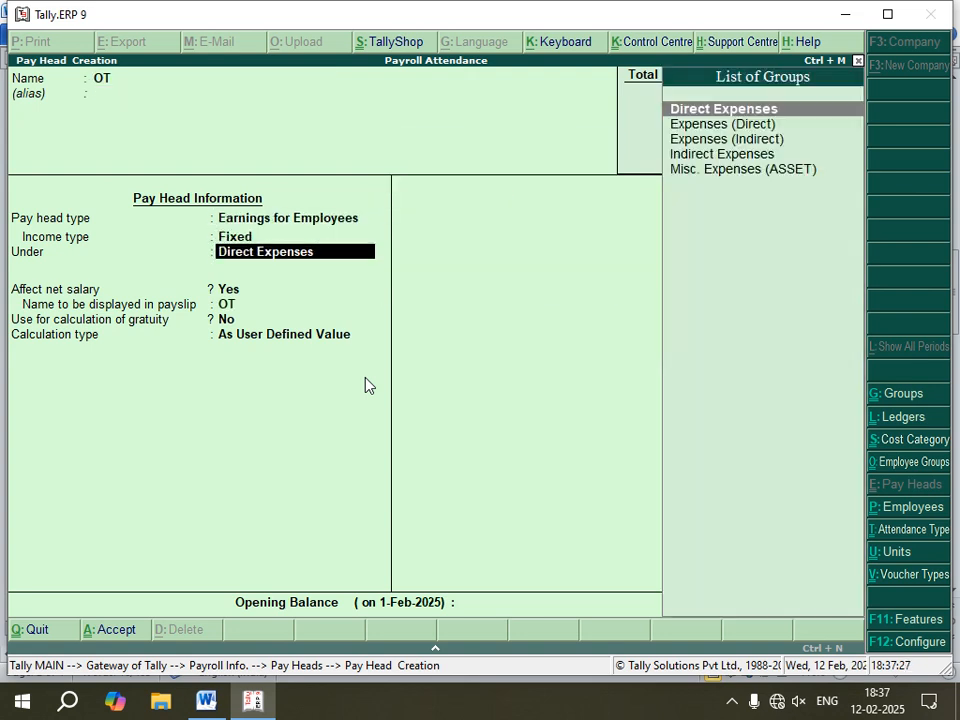
# Step: Place OT under Indirect Expenses, keeping the default net salary, payslip name and gratuity settings
pyautogui.press('Down')
pyautogui.press('Down')
pyautogui.press('Down')
pyautogui.press('Return')
pyautogui.press('Return')
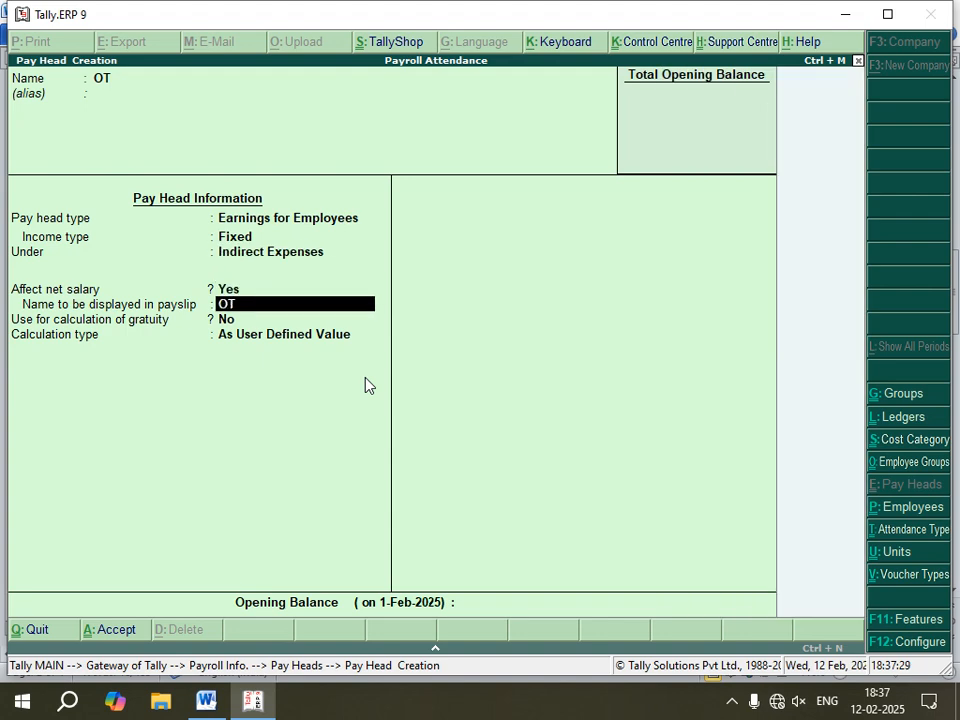
pyautogui.press('Return')
pyautogui.press('Return')
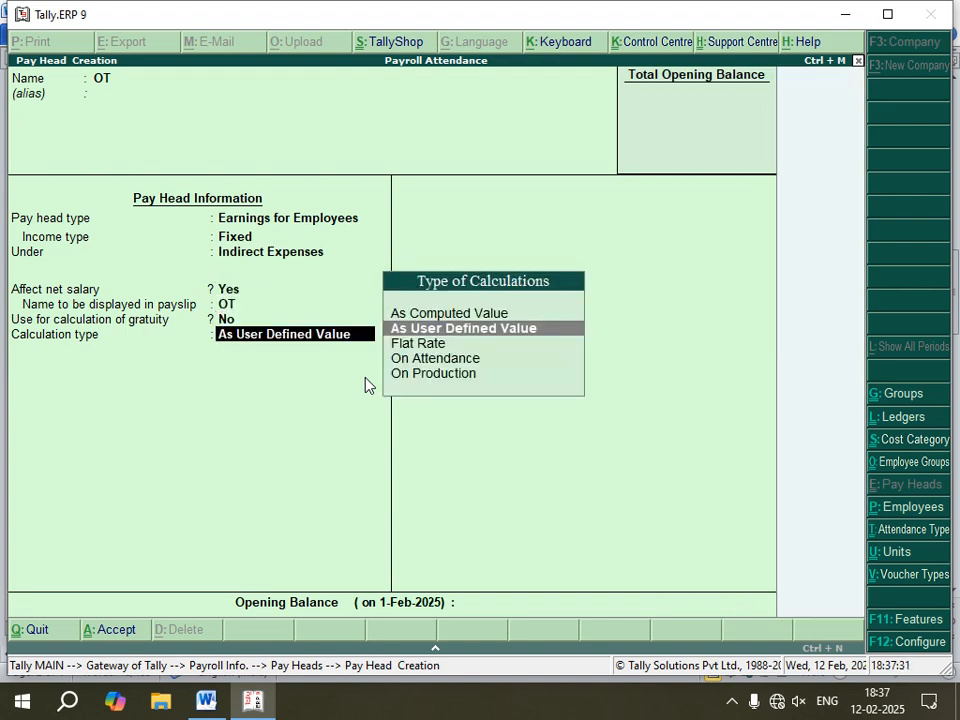
# Step: Set OT's calculation type to On Production with Overtime as the production type and save the pay head
pyautogui.press('Down')
pyautogui.press('Down')
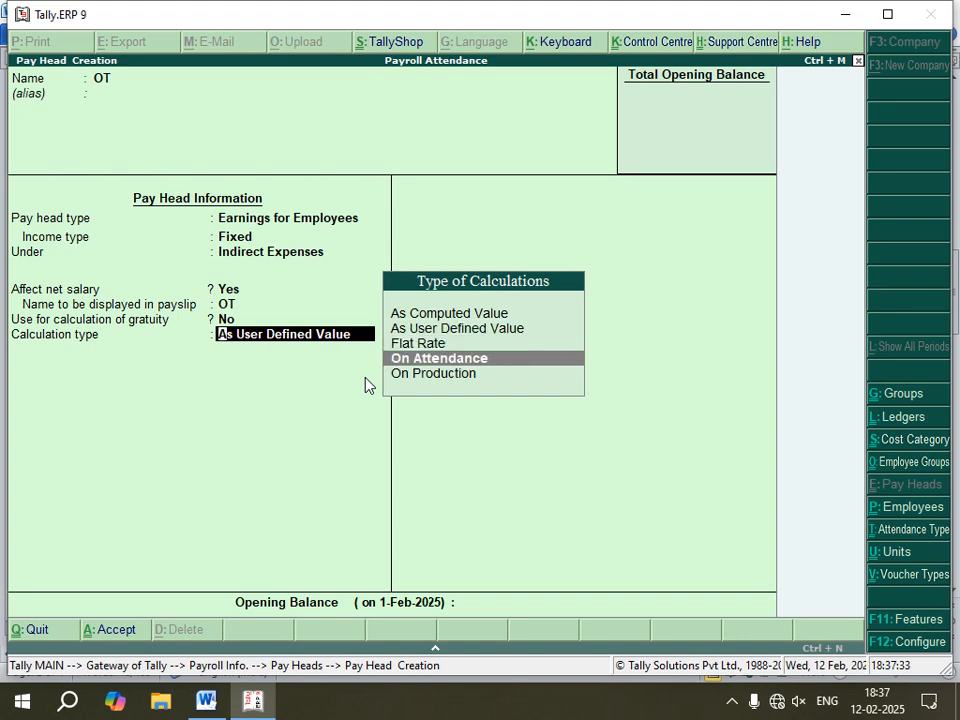
pyautogui.press('Return')
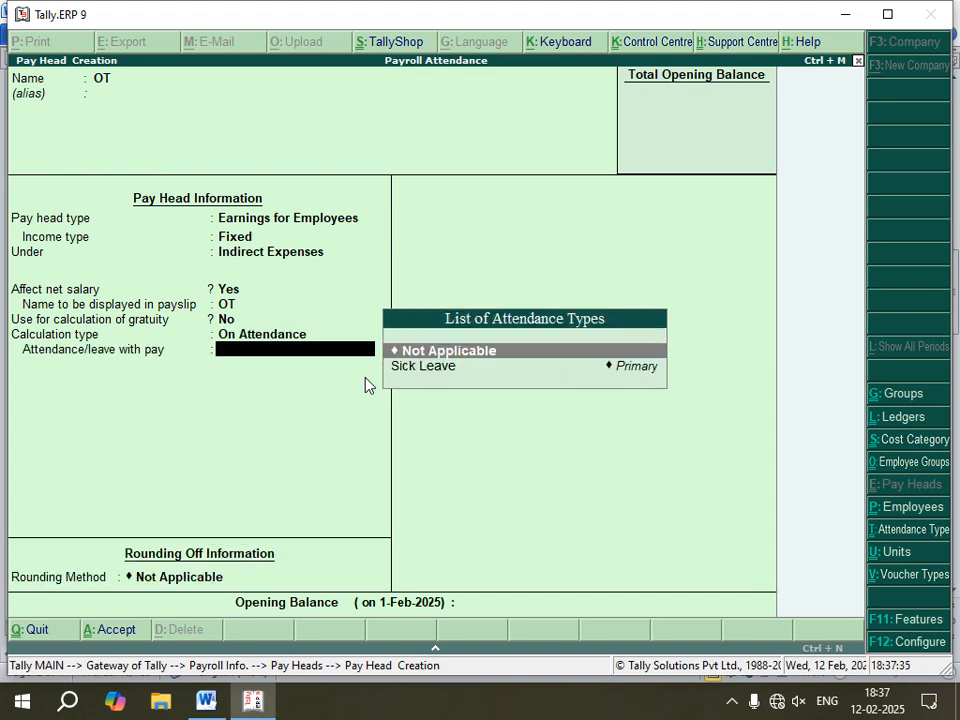
pyautogui.press('BackSpace')
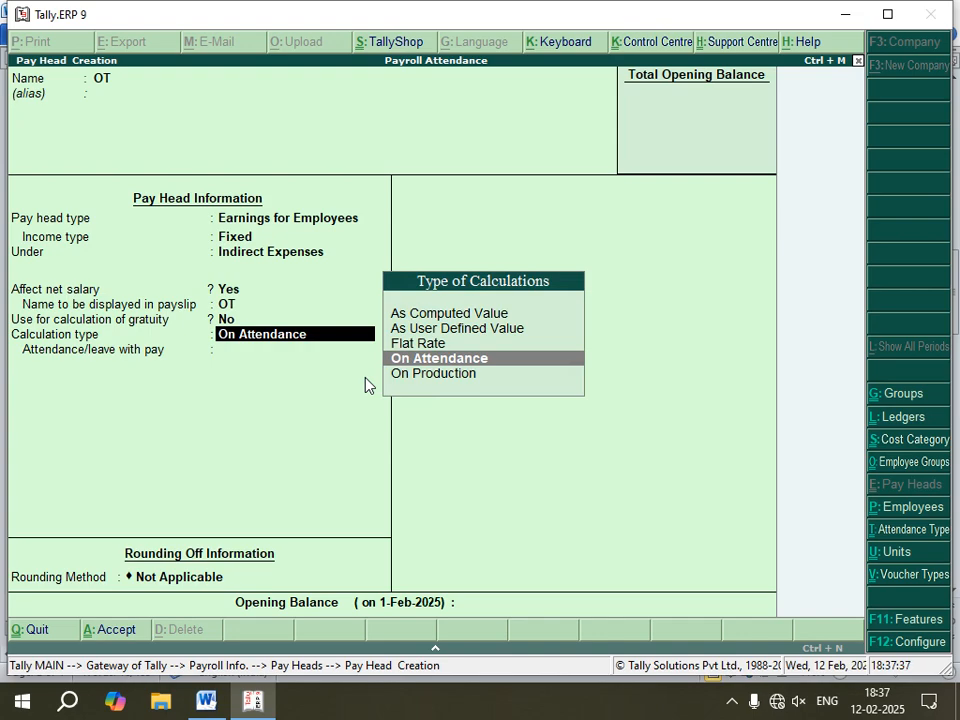
pyautogui.press('Down')
pyautogui.press('Return')
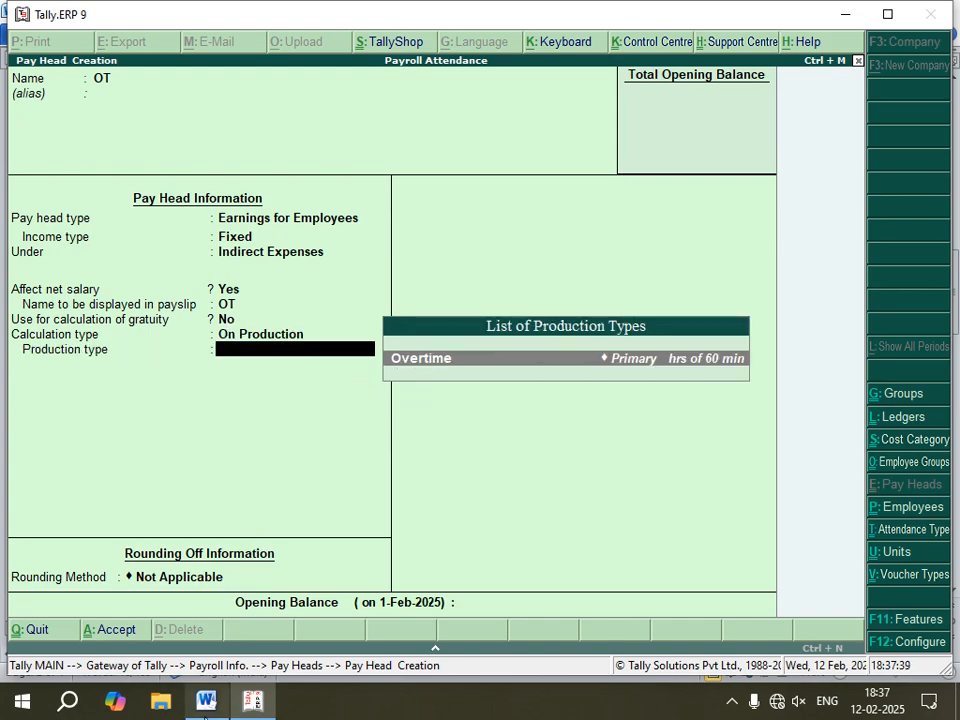
pyautogui.click(205, 702)
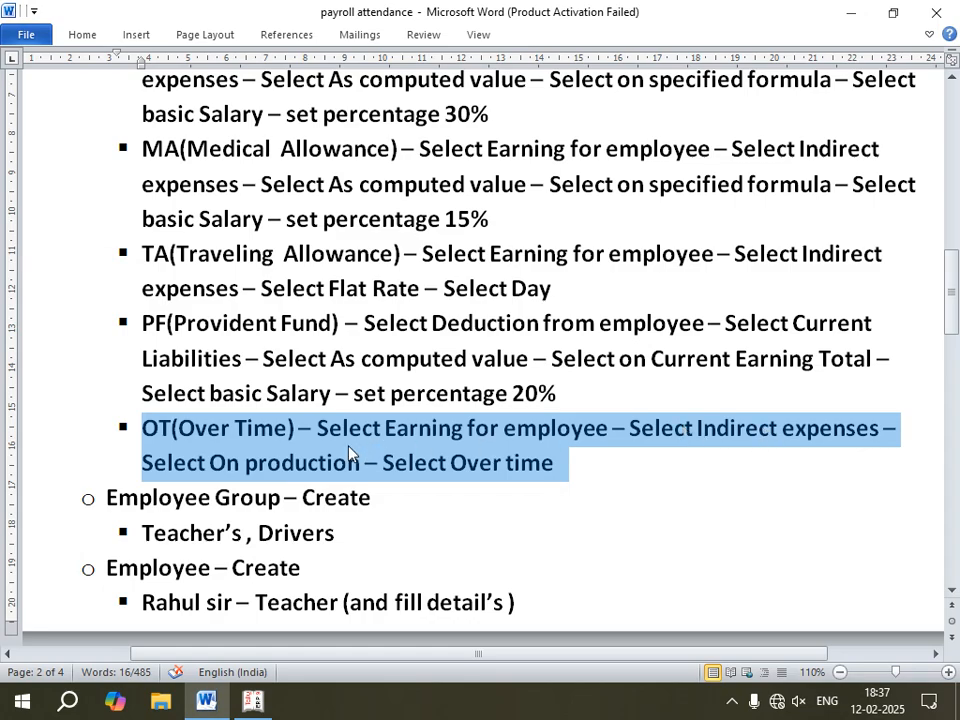
pyautogui.click(253, 702)
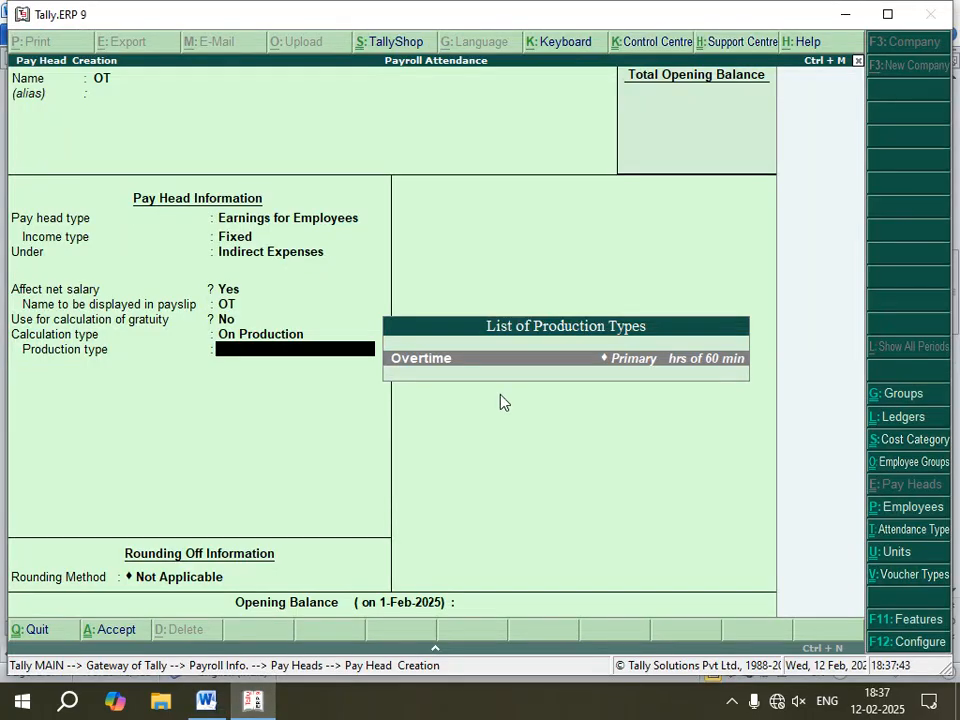
pyautogui.press('Return')
pyautogui.press('Return')
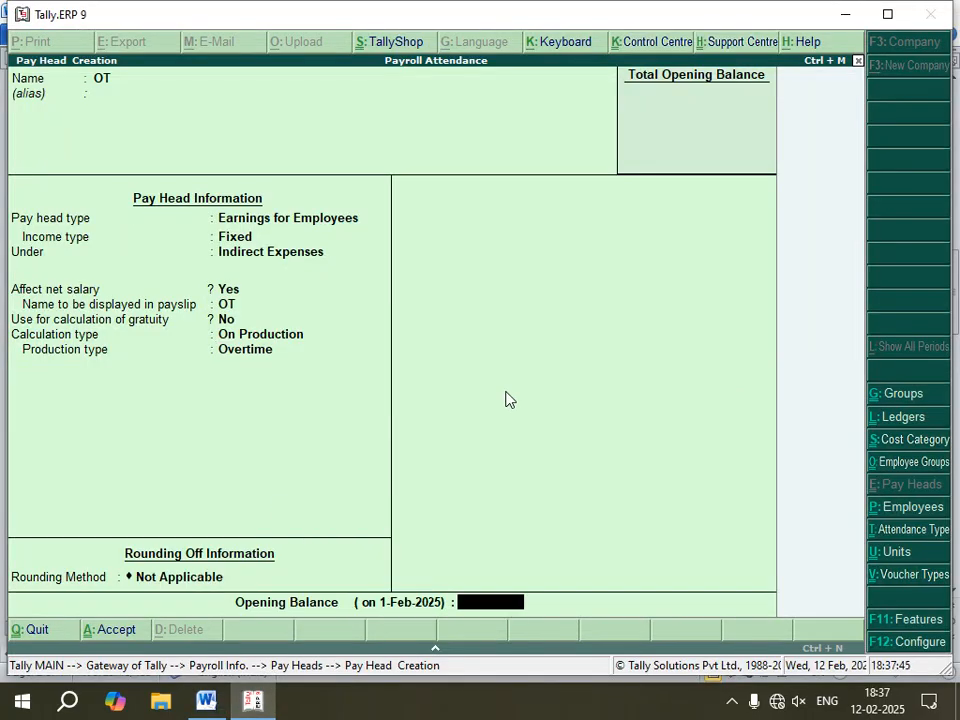
pyautogui.press('Return')
pyautogui.press('Return')
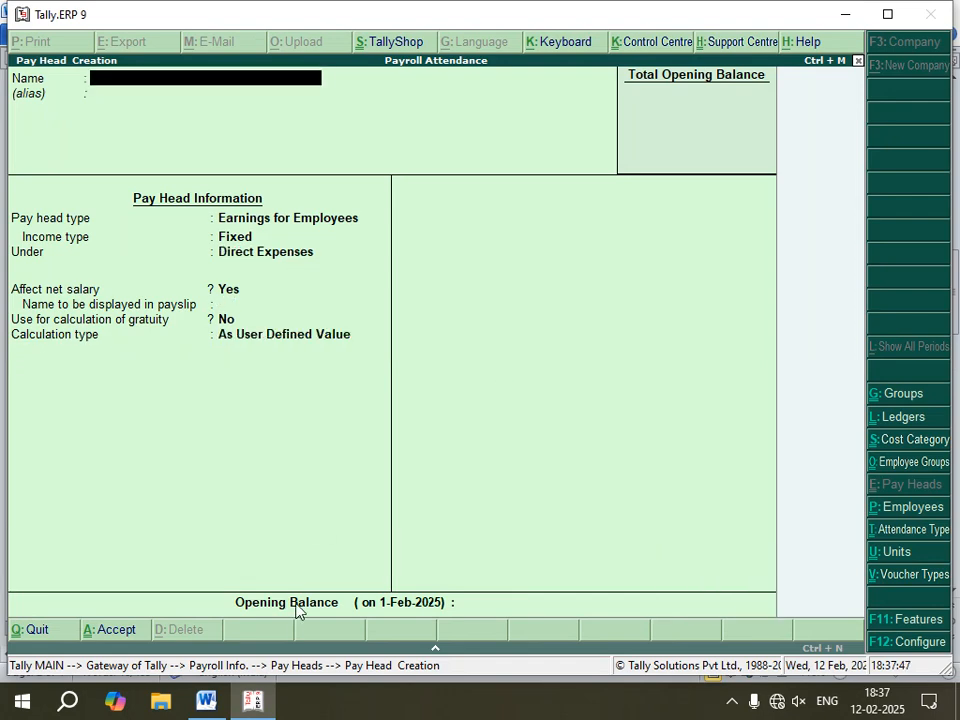
# Step: Review the Word notes for the employee group, employee and salary details tasks, then return to Tally
pyautogui.click(205, 702)
pyautogui.scroll(3, 353, 288)
pyautogui.scroll(2, 353, 288)
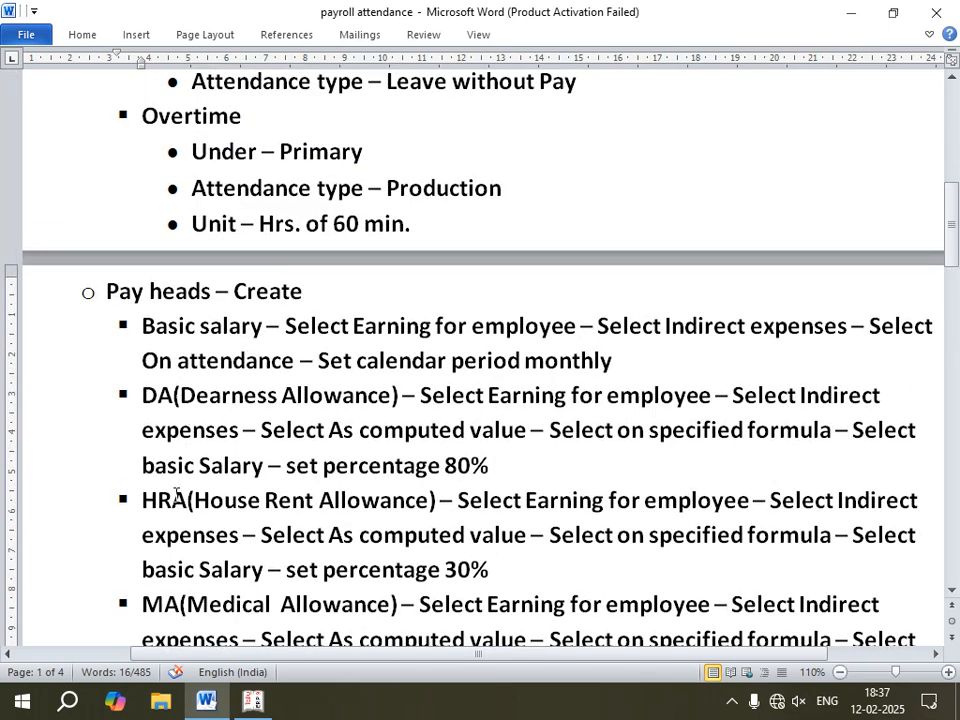
pyautogui.scroll(-3, 178, 400)
pyautogui.scroll(-4, 150, 360)
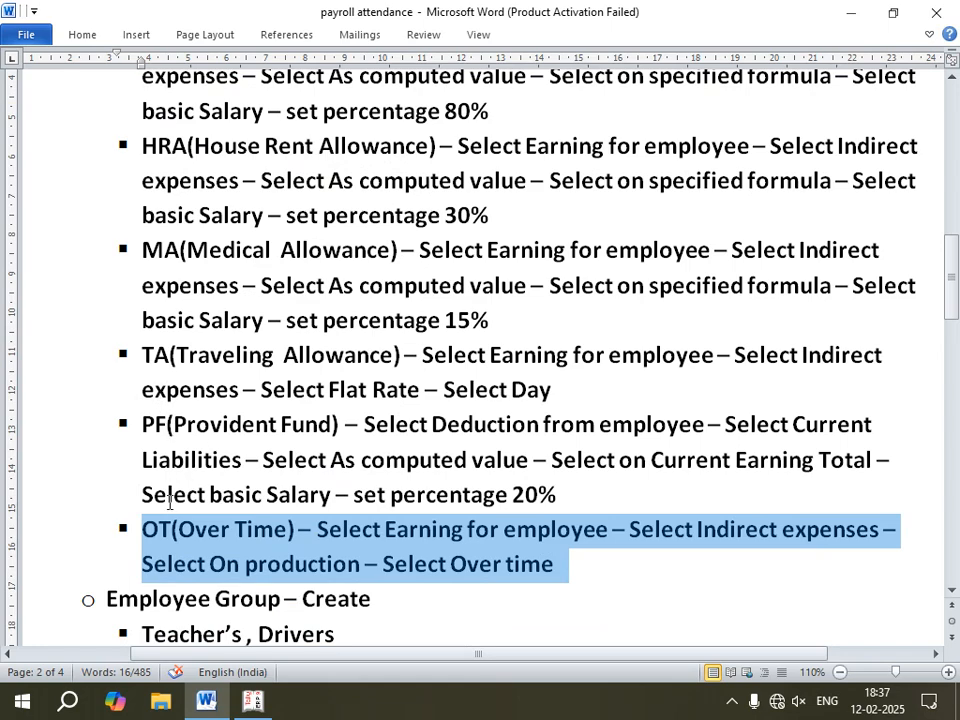
pyautogui.scroll(-7, 323, 533)
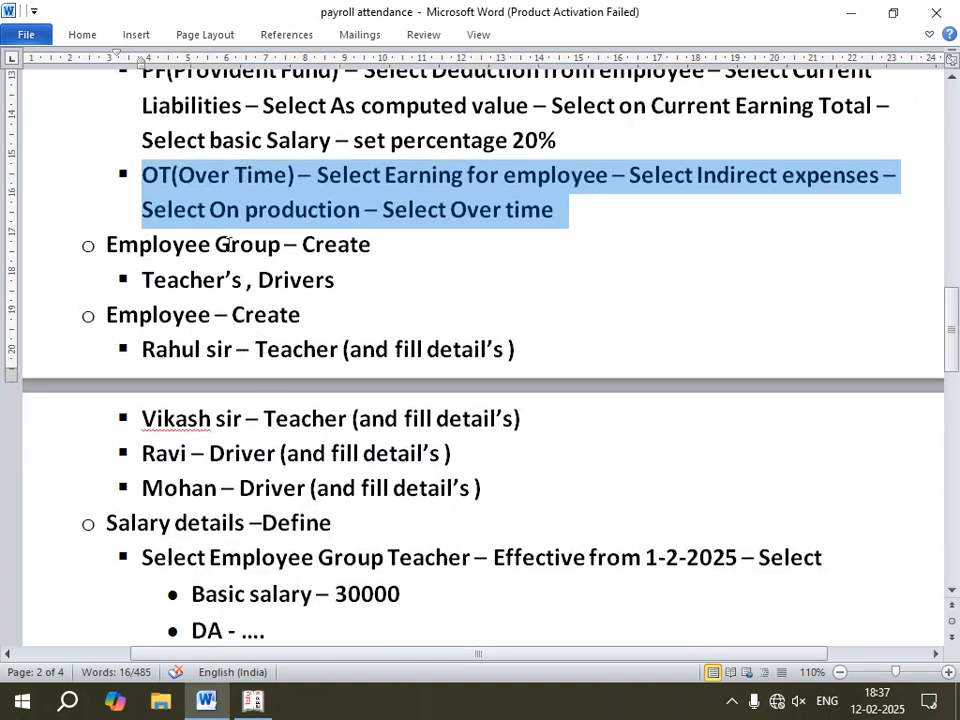
pyautogui.scroll(11, 219, 290)
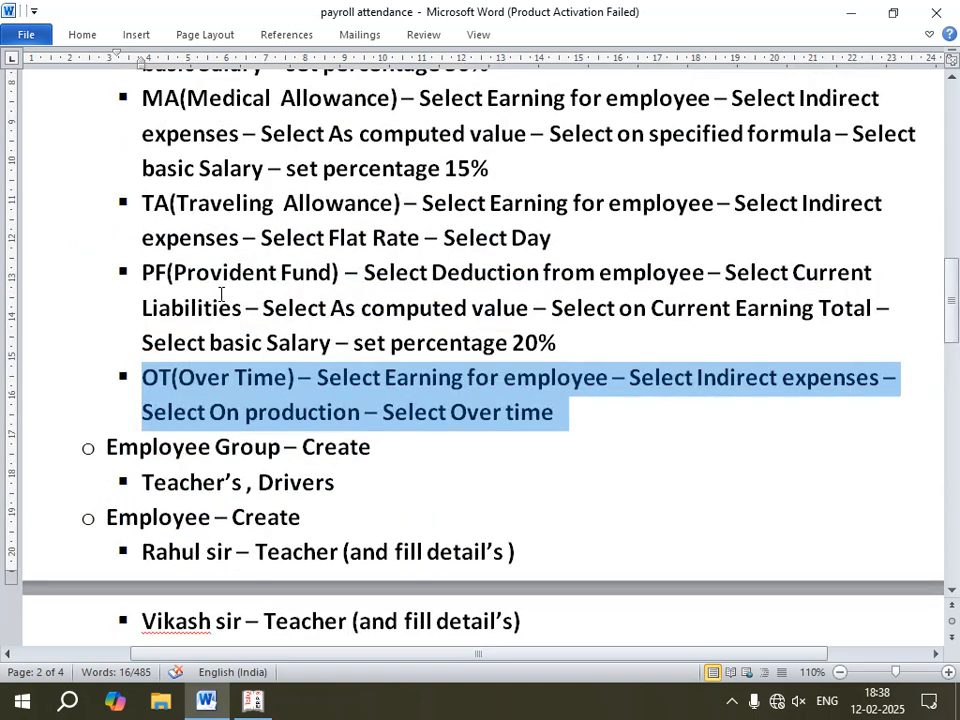
pyautogui.scroll(-11, 218, 298)
pyautogui.scroll(-4, 210, 290)
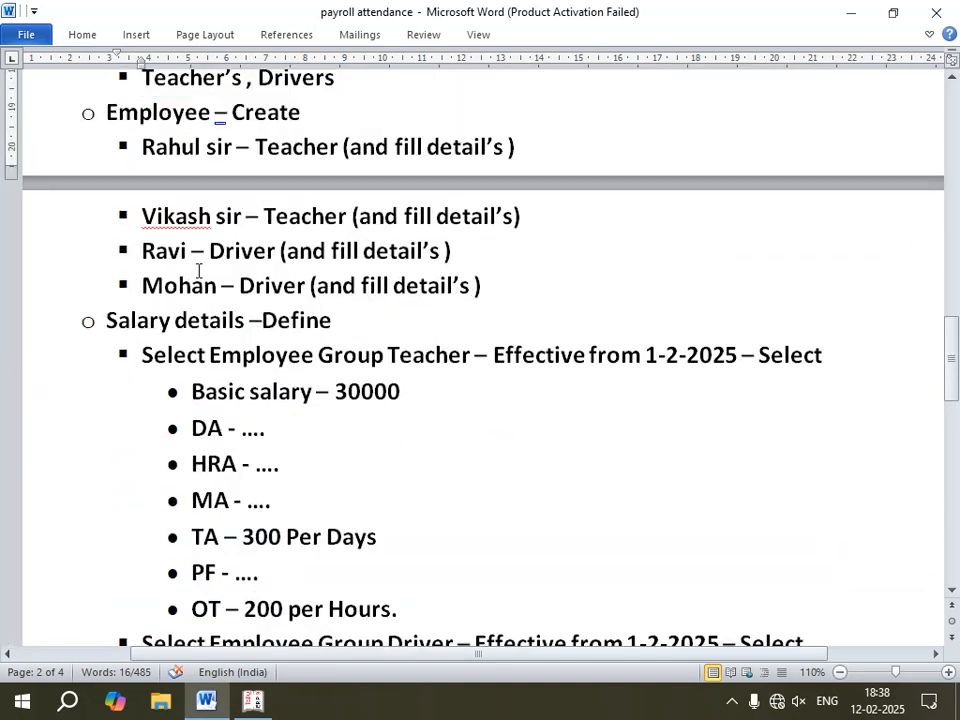
pyautogui.scroll(5, 199, 270)
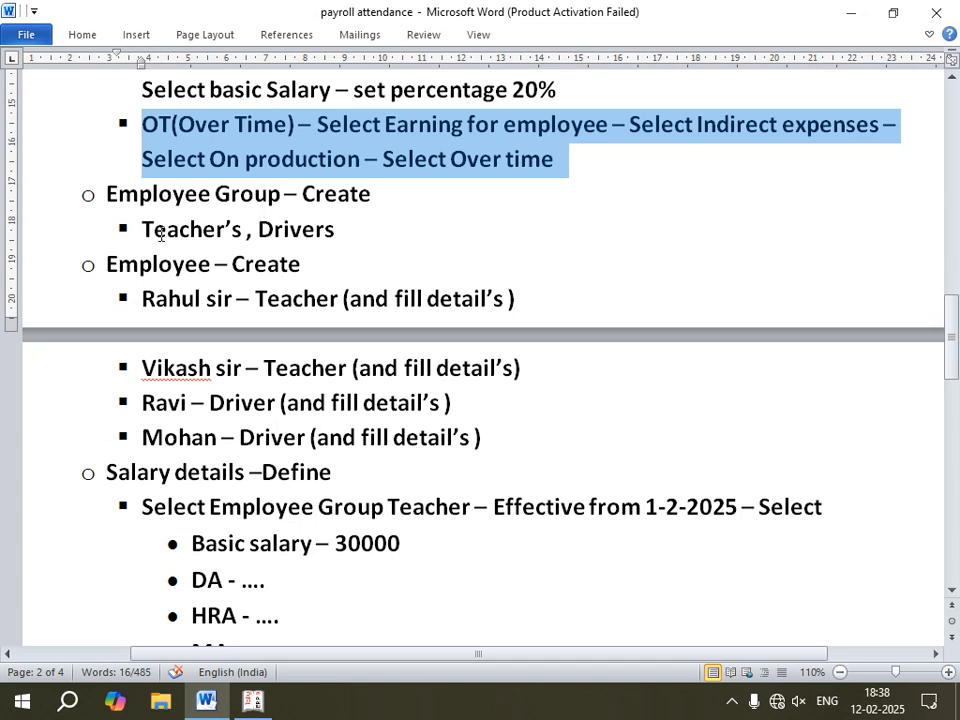
pyautogui.click(253, 699)
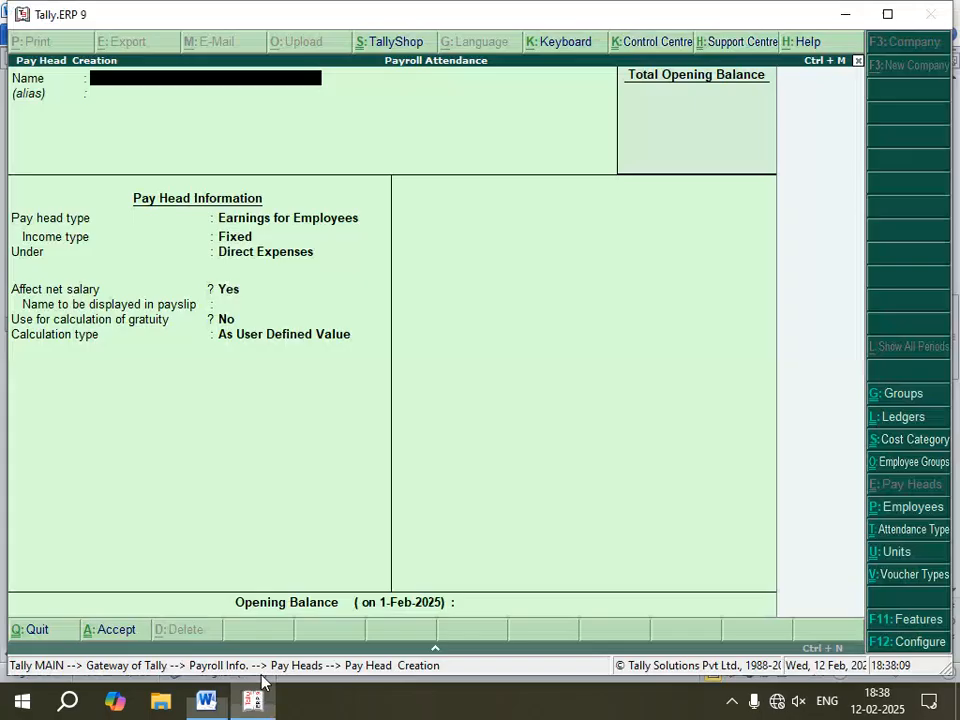
# Step: Leave pay head creation and create an employee group named Teachers under Primary in the Primary Cost Category
pyautogui.press('Escape')
pyautogui.press('y')
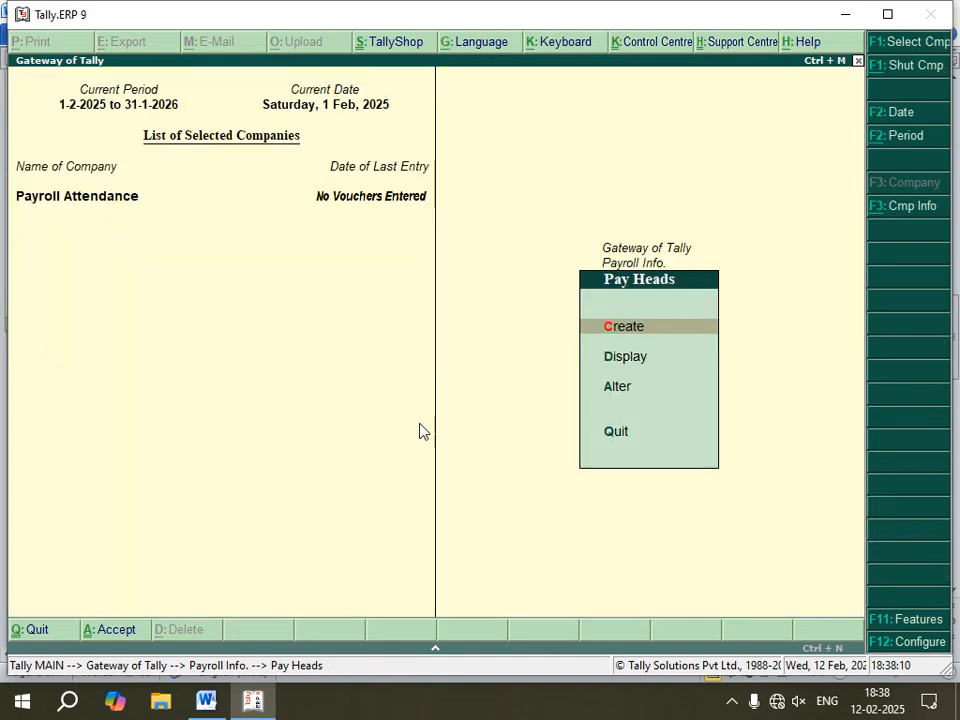
pyautogui.press('Escape')
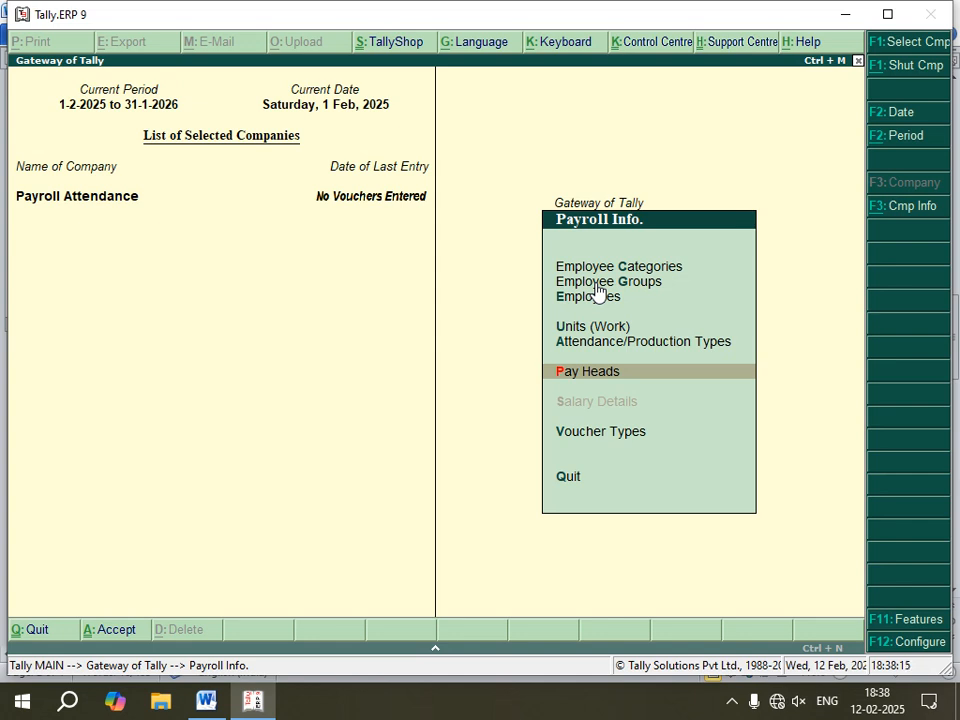
pyautogui.press('Up')
pyautogui.press('Up')
pyautogui.press('Up')
pyautogui.press('Up')
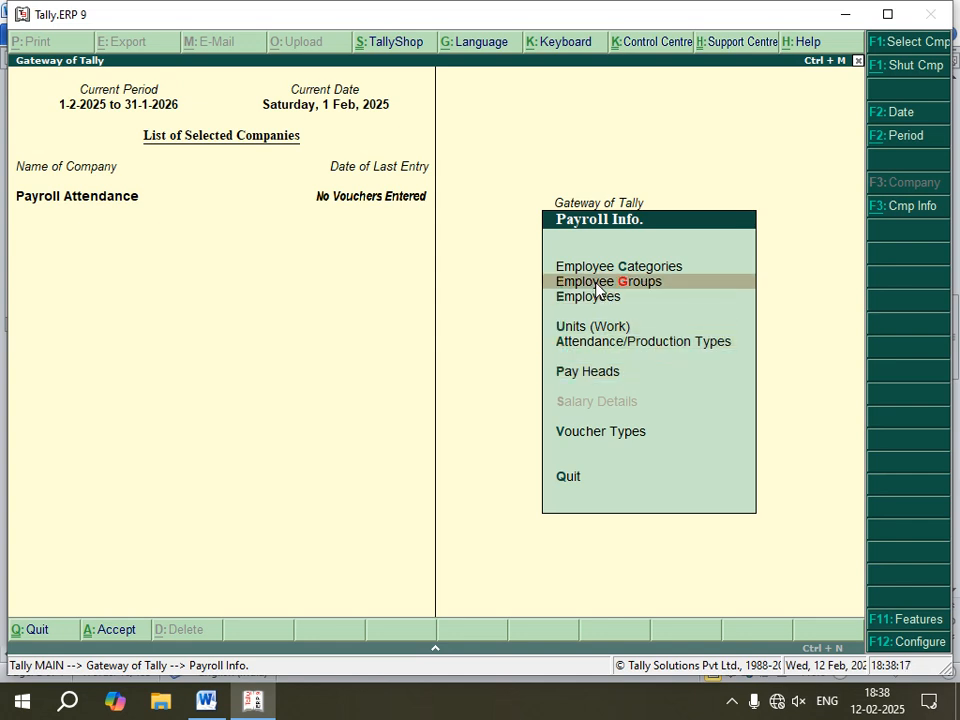
pyautogui.press('Return')
pyautogui.press('Return')
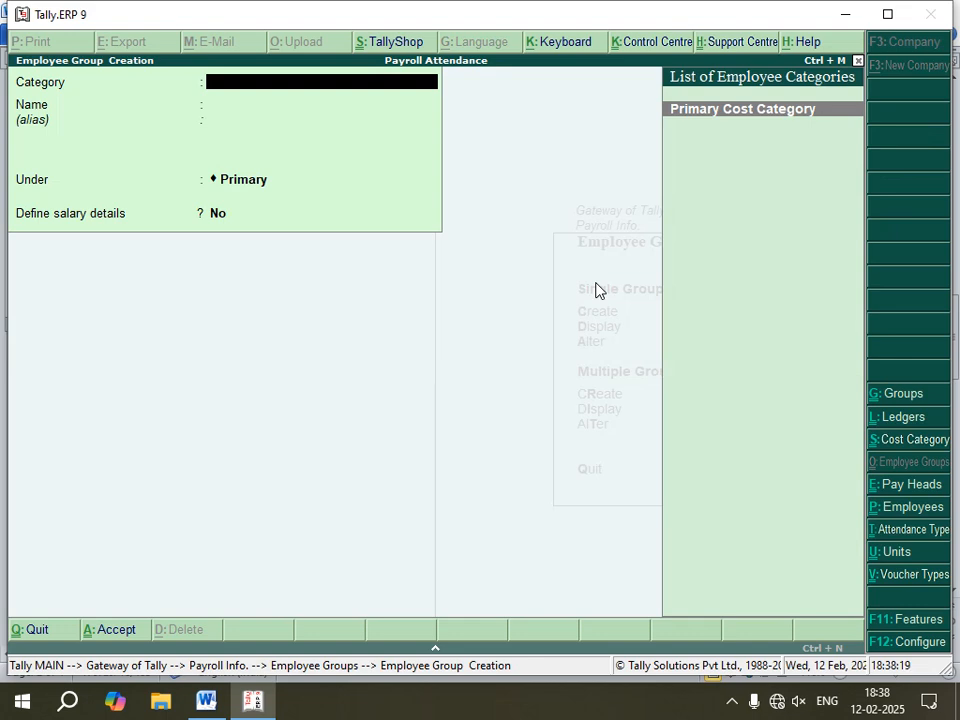
pyautogui.press('Return')
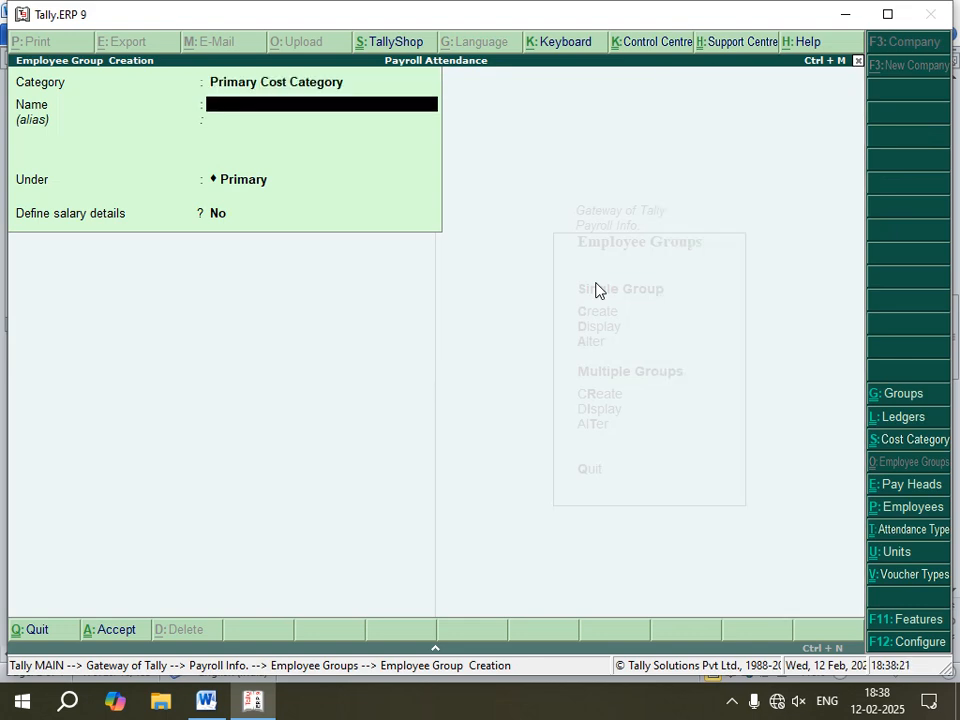
pyautogui.write('Teacj')
pyautogui.press('BackSpace')
pyautogui.press('Return')
pyautogui.press('Return')
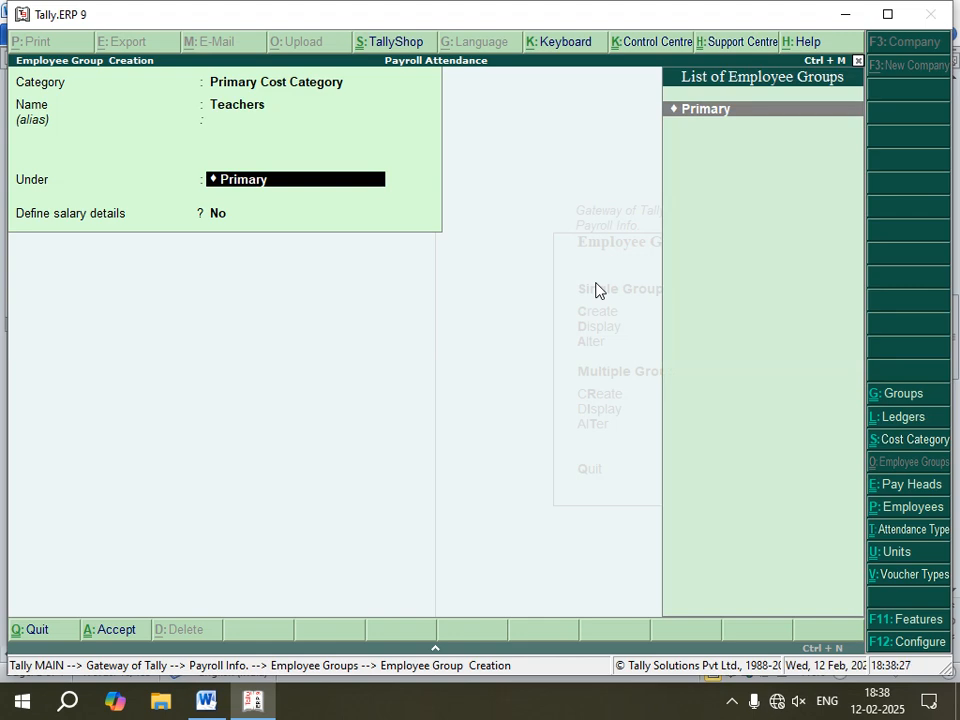
pyautogui.press('Return')
pyautogui.press('Return')
# Step: Create a second employee group named Drivers under Primary and exit back to Payroll Info
pyautogui.press('Return')
pyautogui.write('D')
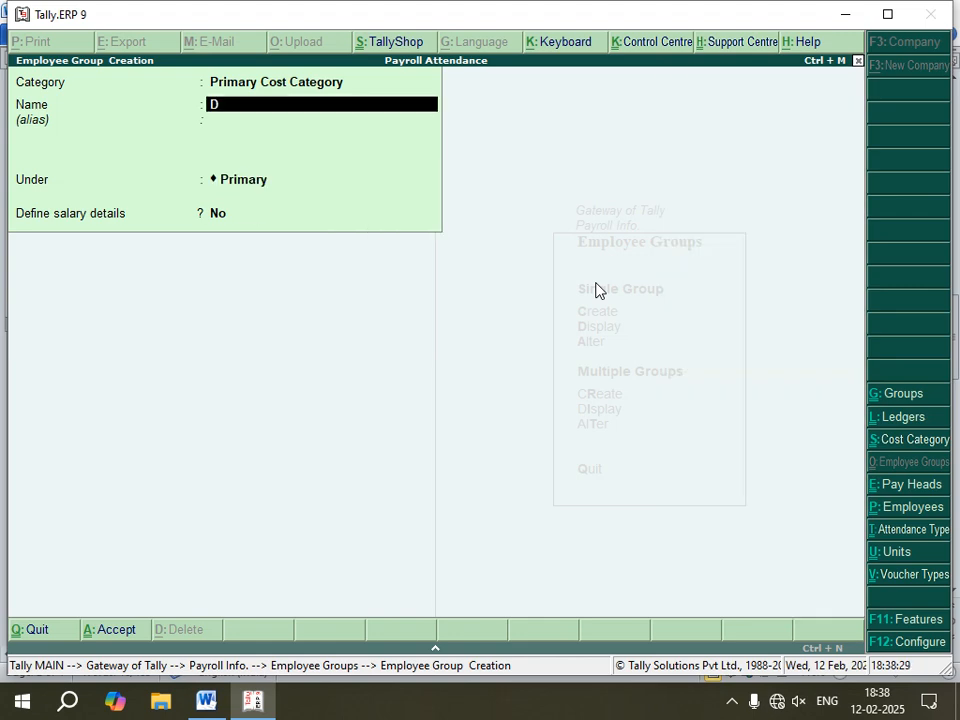
pyautogui.write('rivers')
pyautogui.press('Return')
pyautogui.press('Return')
pyautogui.press('Return')
pyautogui.press('Return')
pyautogui.press('Return')
pyautogui.press('Escape')
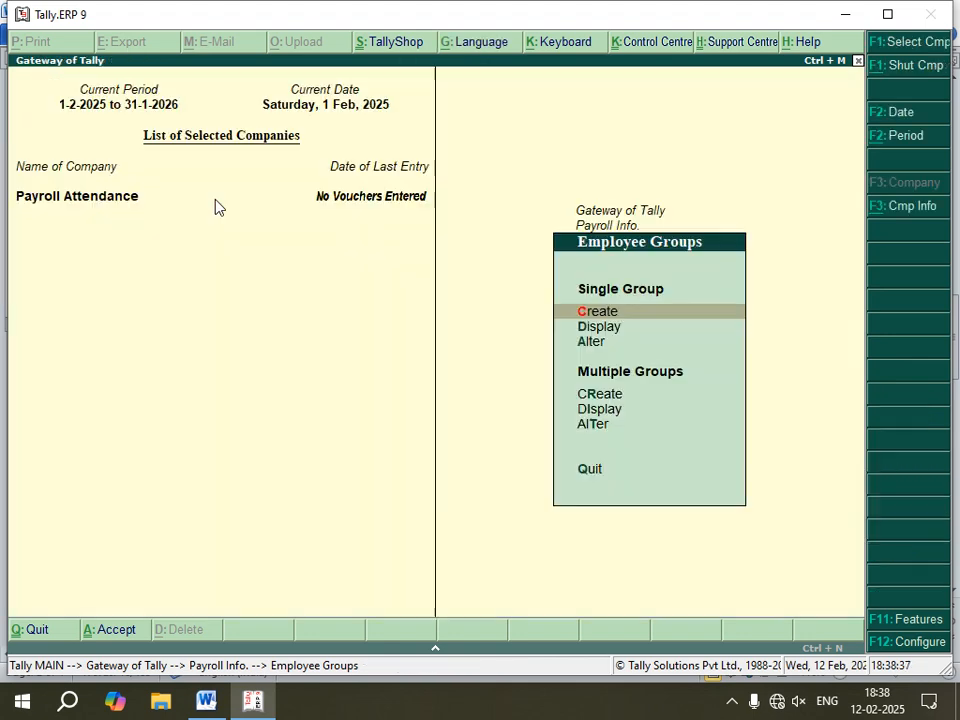
pyautogui.press('Escape')
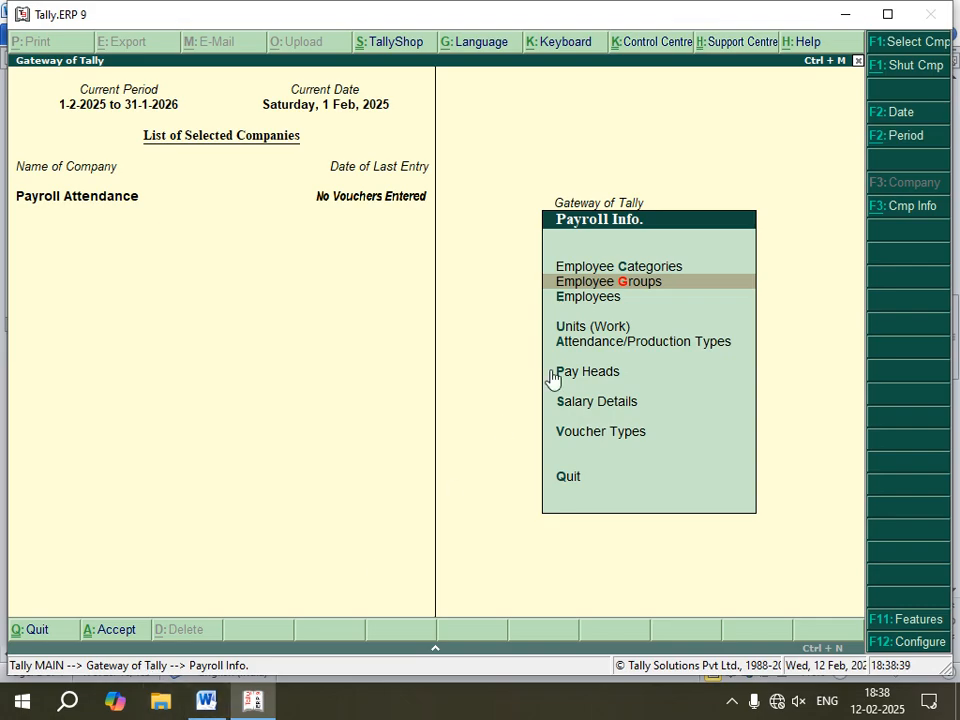
# Step: Switch to the Word notes document to review the employee creation task
pyautogui.click(206, 700)
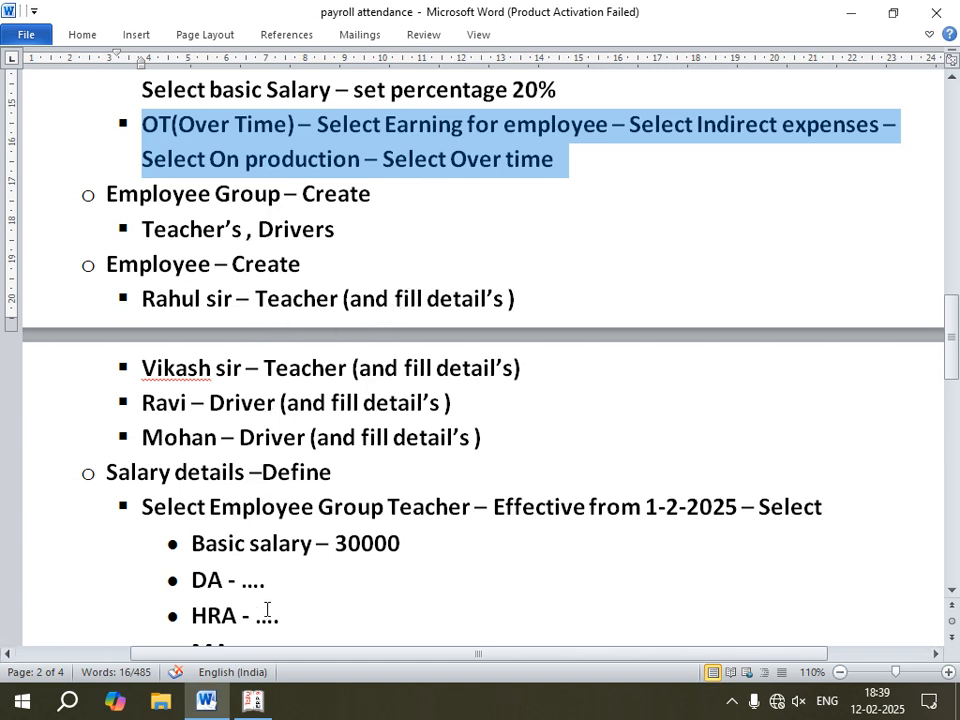
# Step: Return to Tally and start creating an employee named Rahul Sir under the Teachers employee group
pyautogui.click(248, 702)
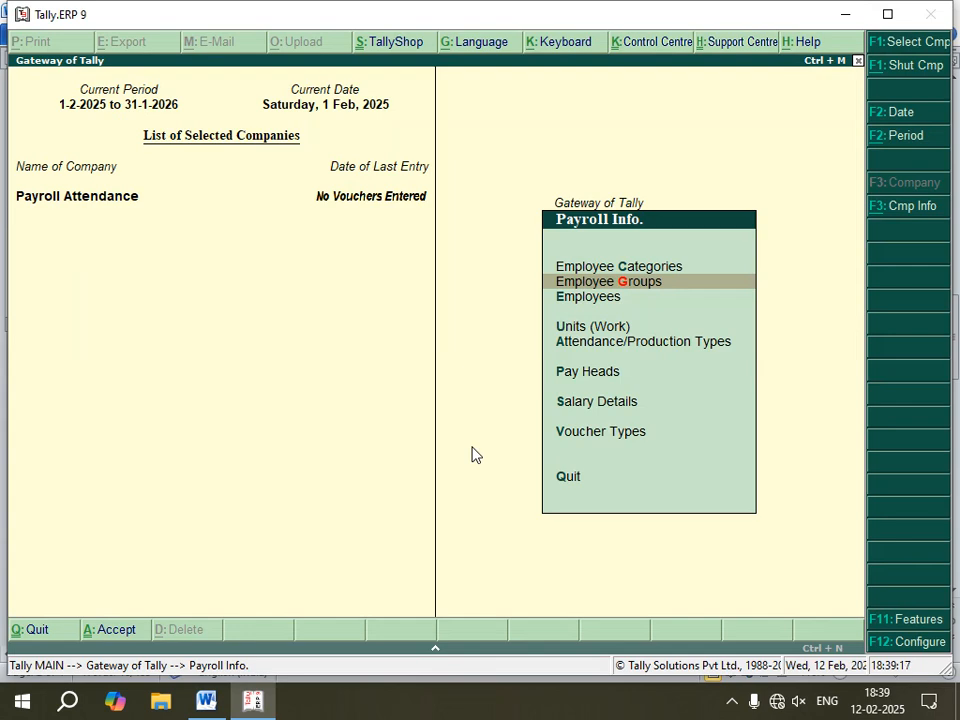
pyautogui.press('Down')
pyautogui.press('Return')
pyautogui.press('Return')
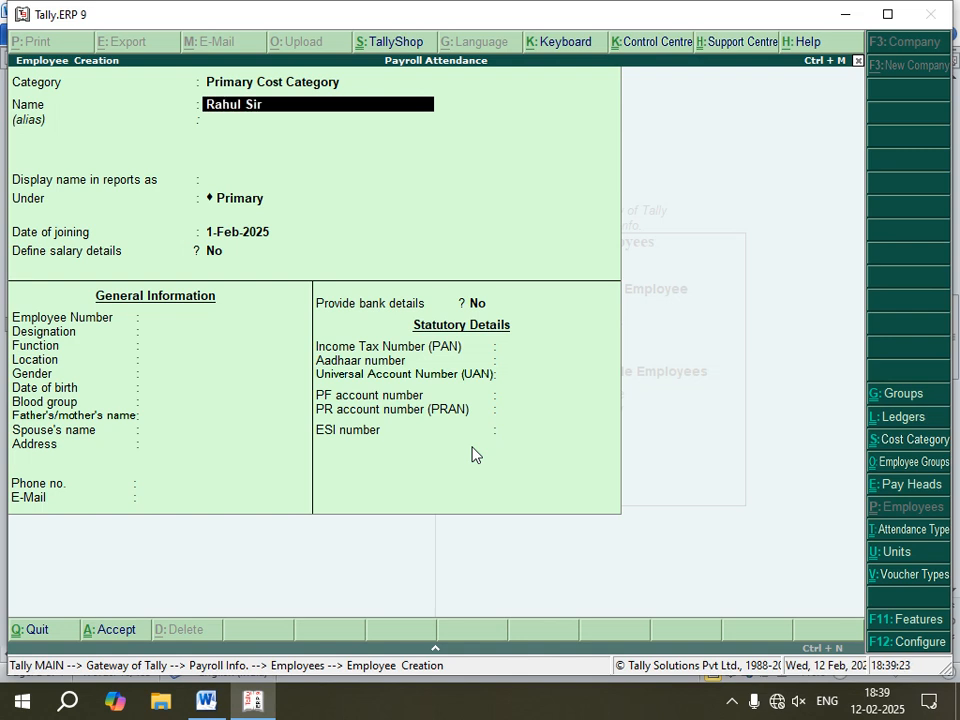
pyautogui.press('Return')
pyautogui.press('Return')
pyautogui.press('Return')
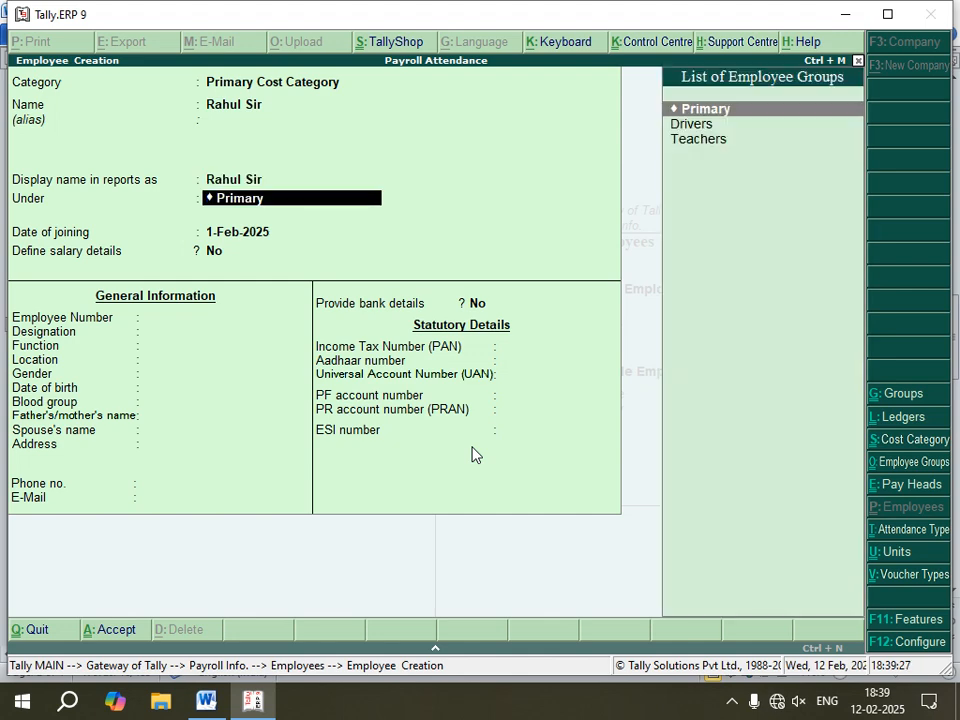
pyautogui.press('Down')
pyautogui.press('Down')
pyautogui.press('Return')
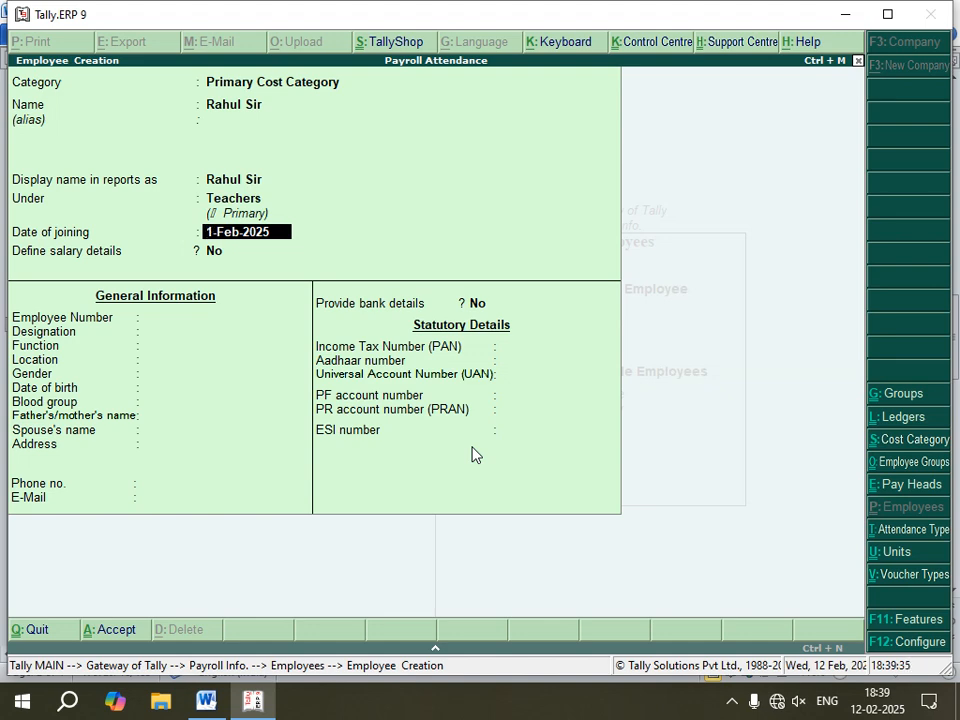
# Step: Keep the joining date, then set Rahul Sir's employee number to 1, designation Teacher and function Tech Maths
pyautogui.press('Return')
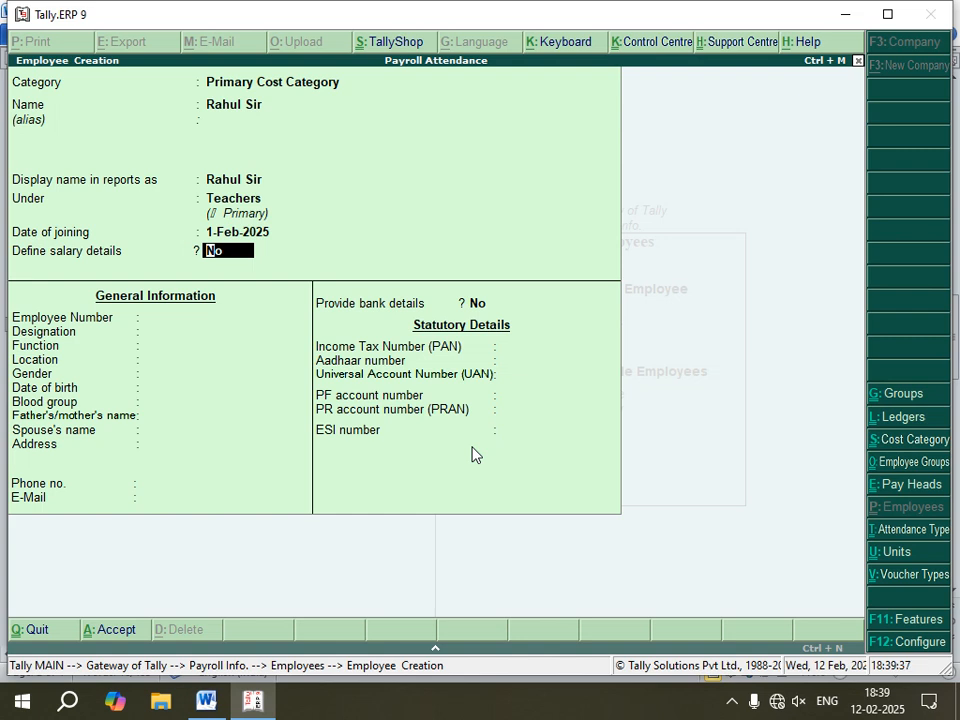
pyautogui.press('Return')
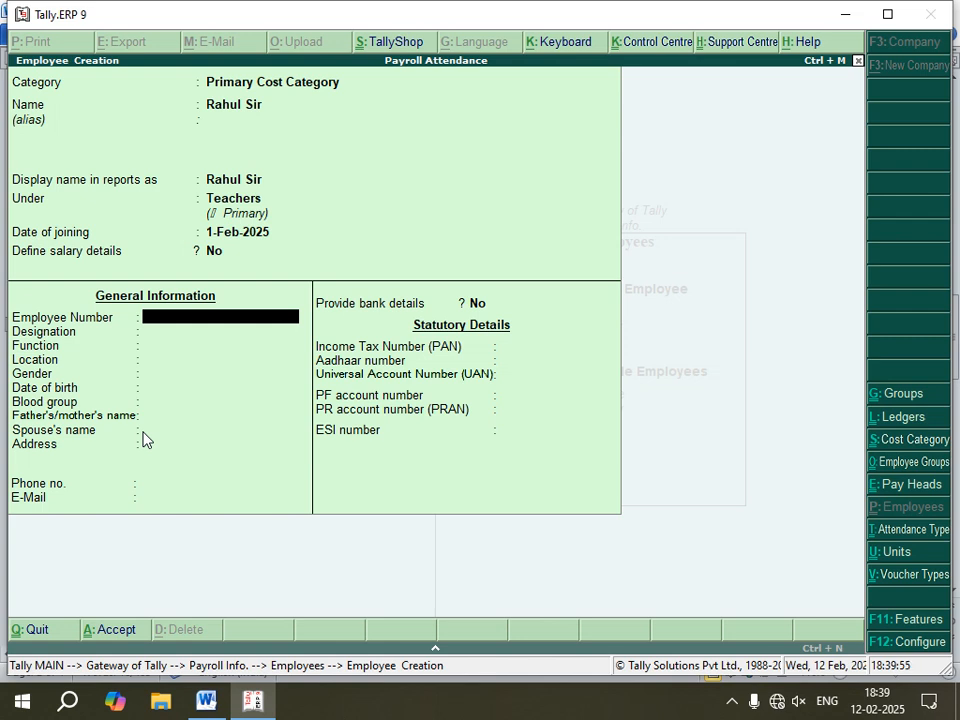
pyautogui.press('Return')
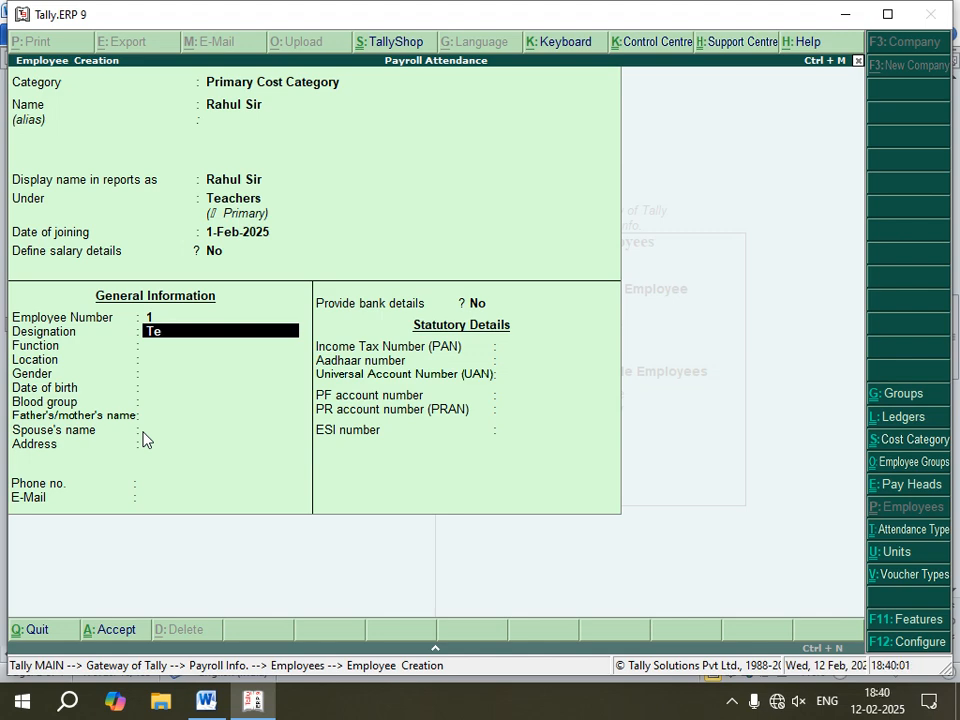
pyautogui.write('Teacher')
pyautogui.press('Return')
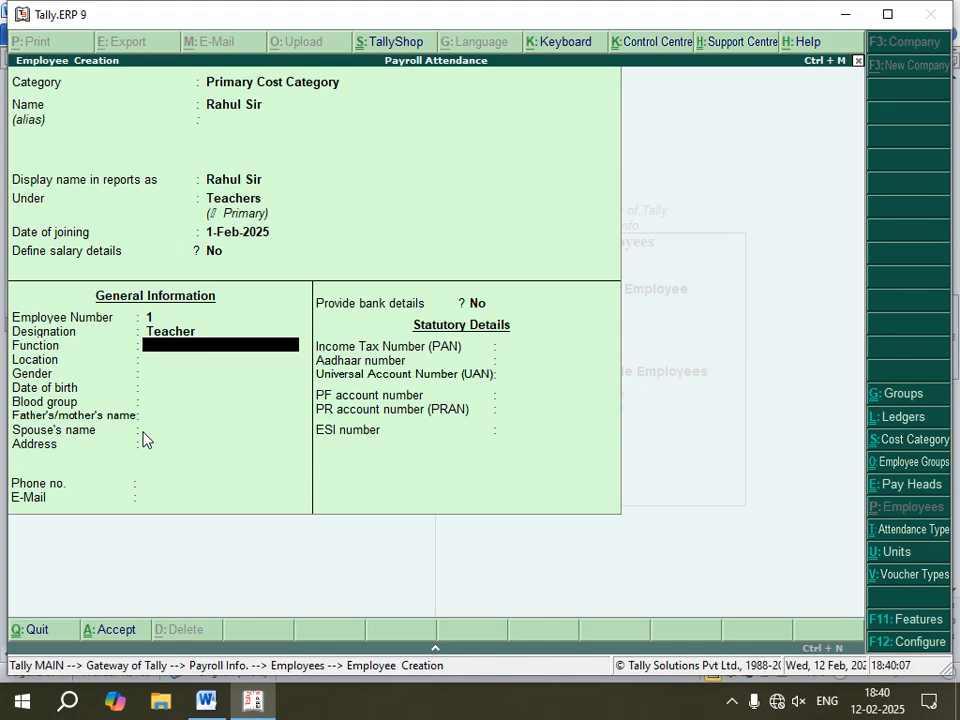
pyautogui.write('Tech Maths')
pyautogui.press('Return')
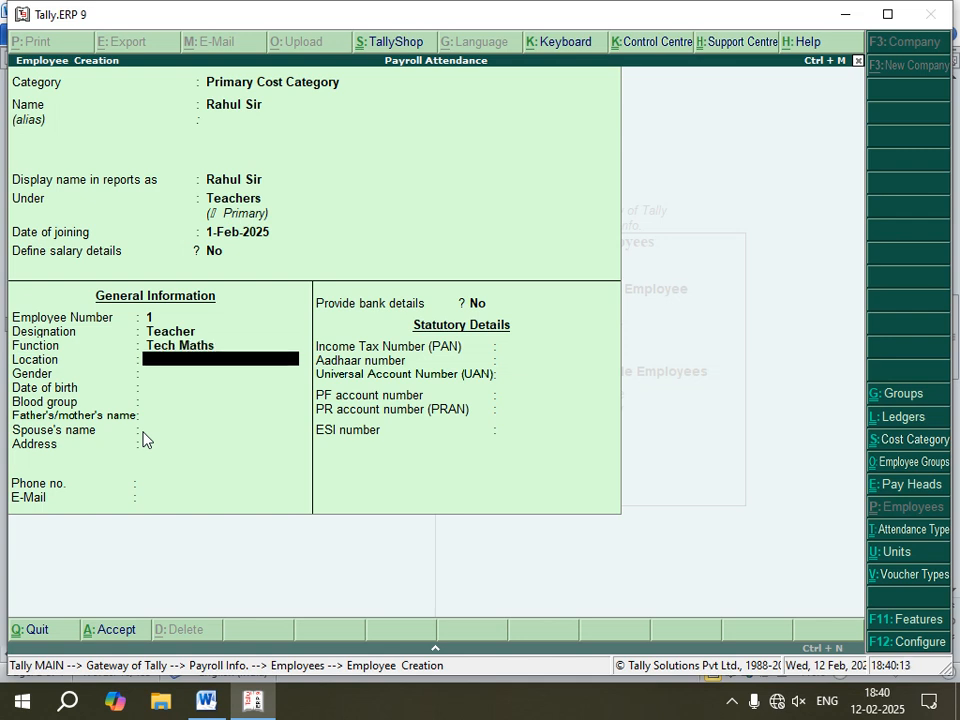
# Step: Set Rahul Sir's gender to Male
pyautogui.press('Return')
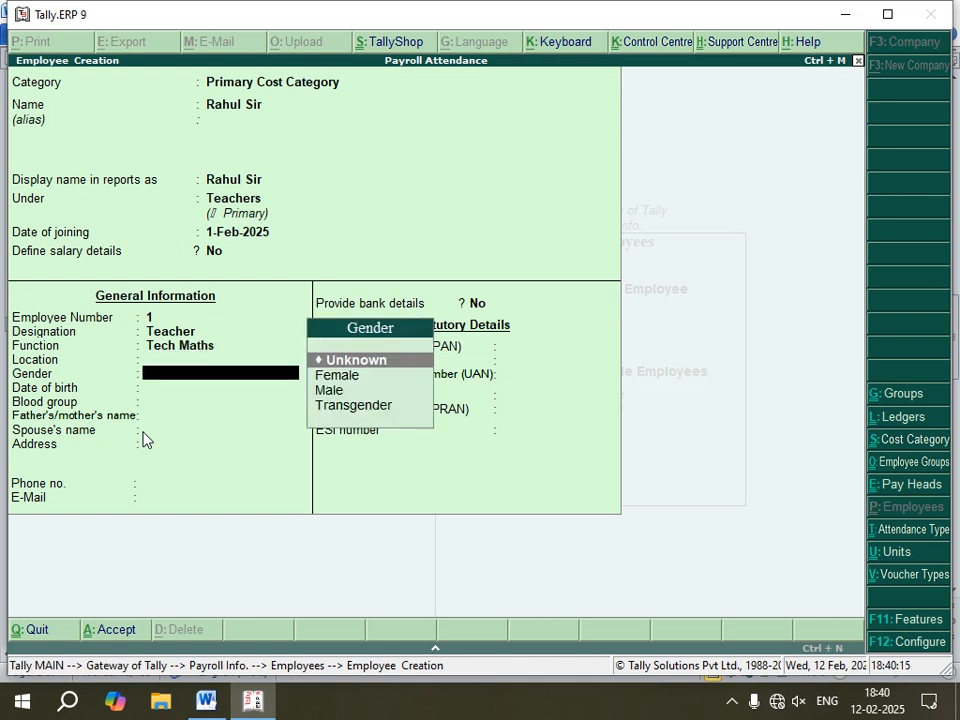
pyautogui.write('Male')
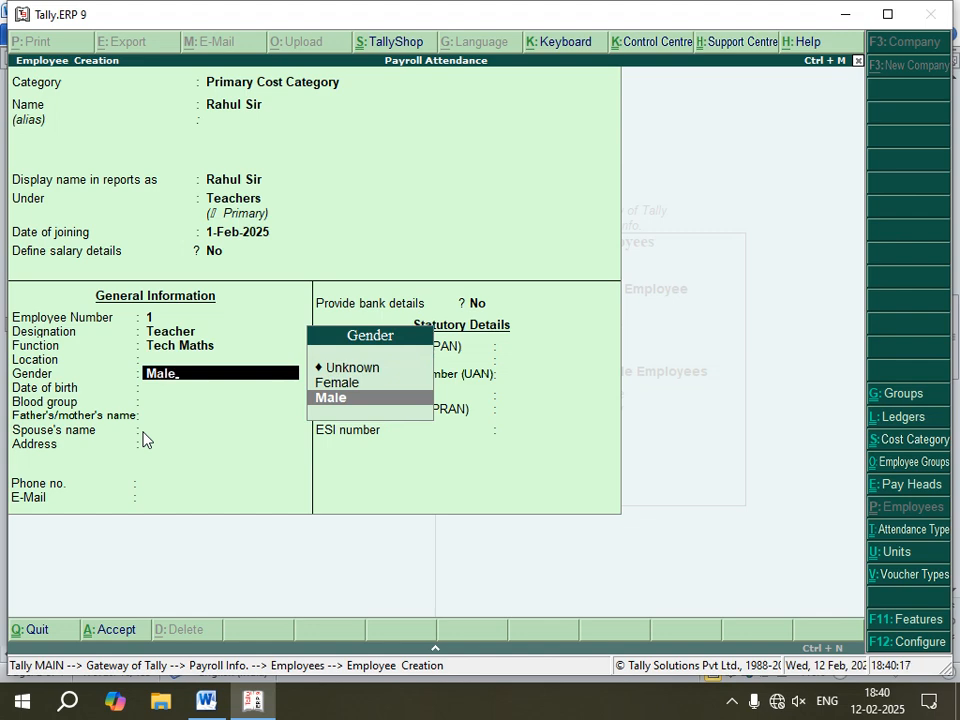
pyautogui.press('Return')
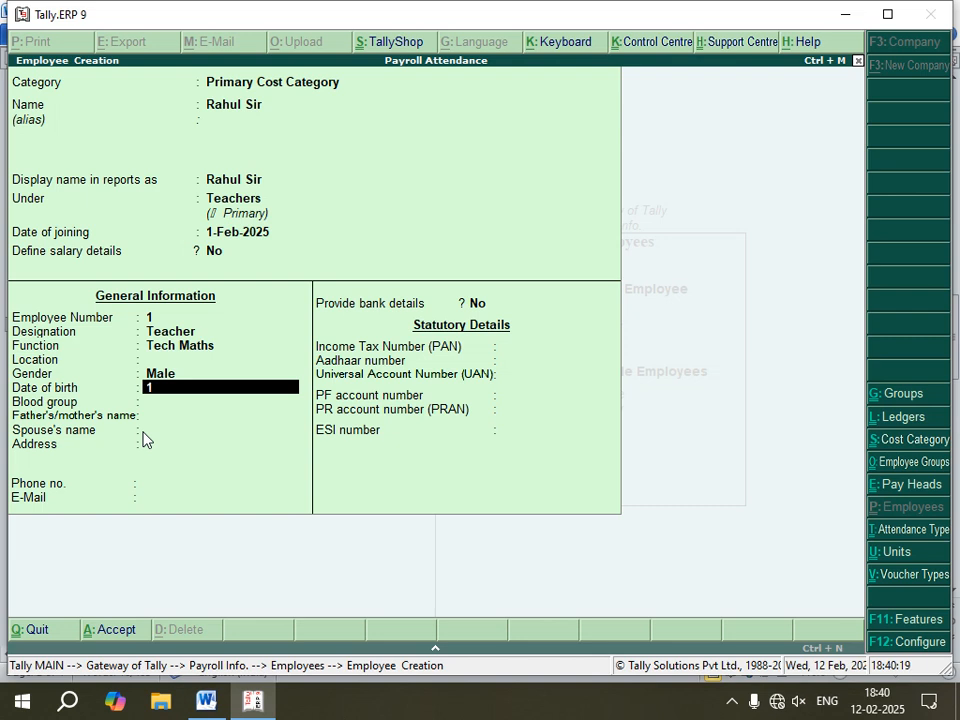
pyautogui.write('15-02-1995')
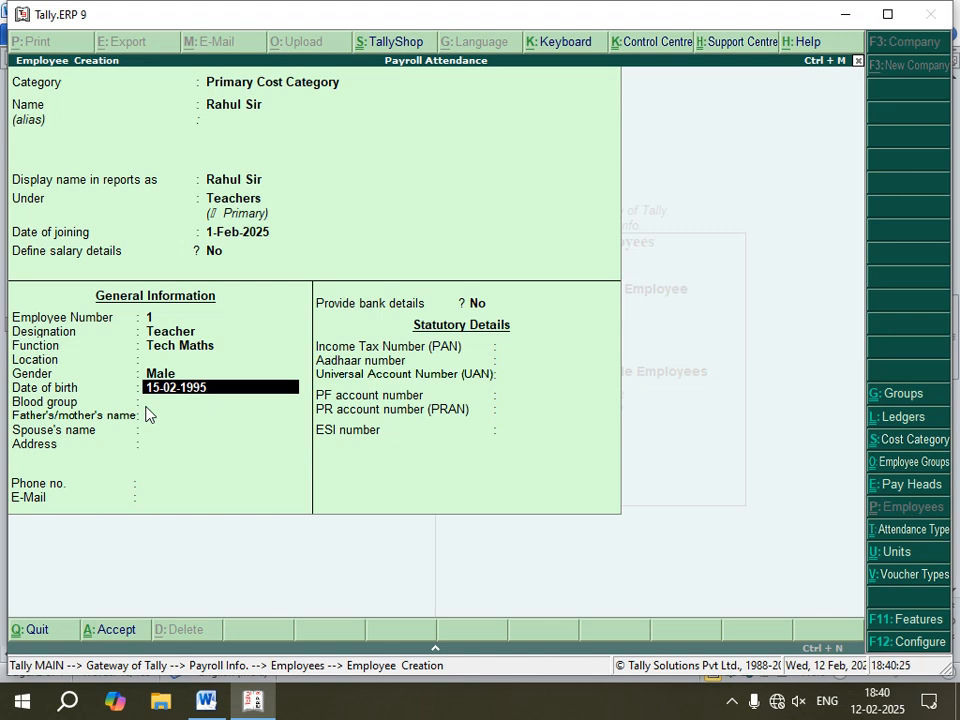
pyautogui.press('BackSpace')
pyautogui.press('BackSpace')
pyautogui.press('BackSpace')
pyautogui.press('BackSpace')
pyautogui.press('BackSpace')
pyautogui.press('BackSpace')
pyautogui.press('BackSpace')
# Step: Leave the date of birth, blood group and remaining details blank and accept Rahul Sir's employee record
pyautogui.press('Return')
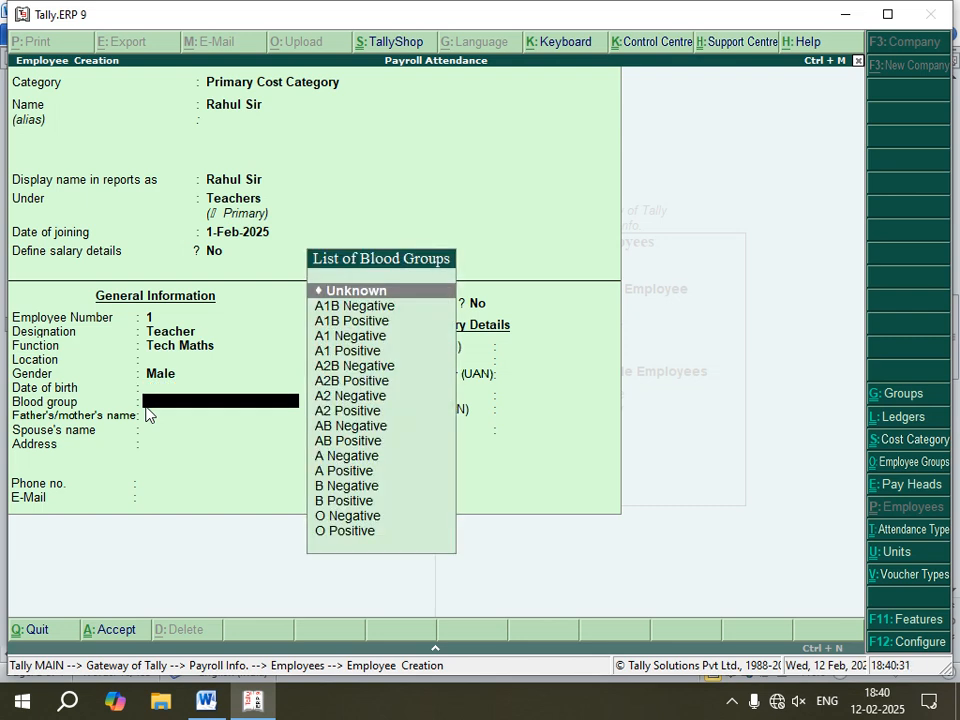
pyautogui.press('Return')
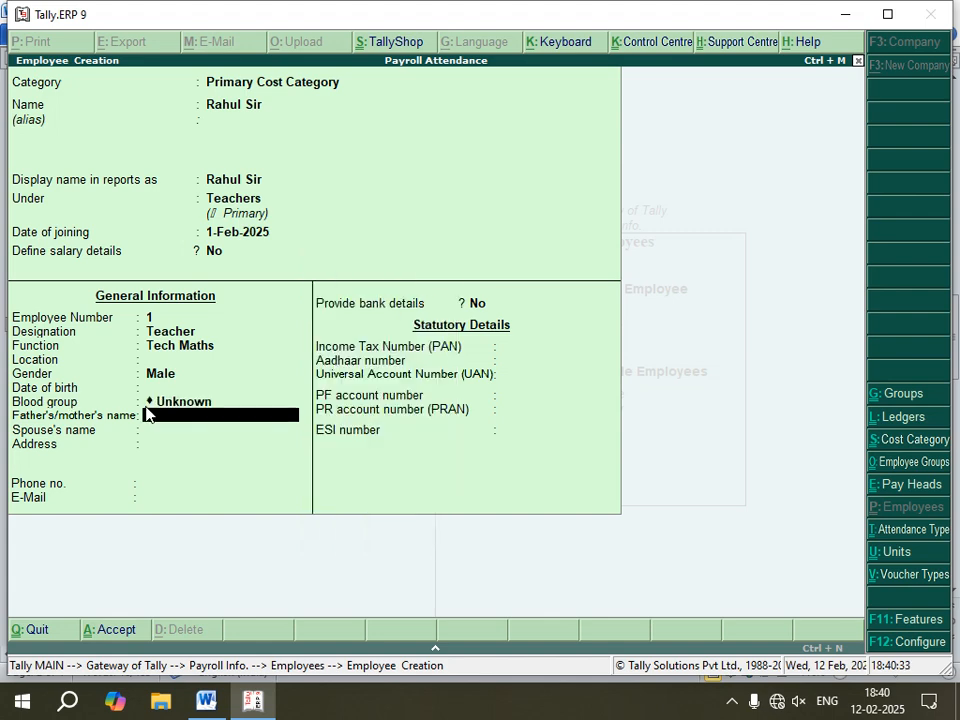
pyautogui.press('Return')
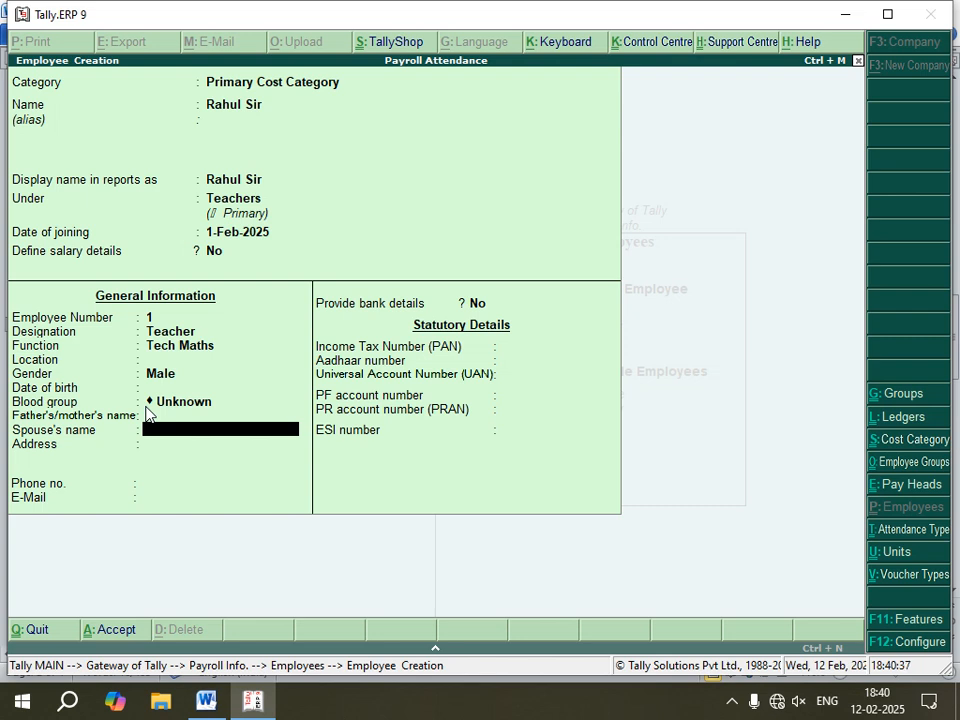
pyautogui.press('Return')
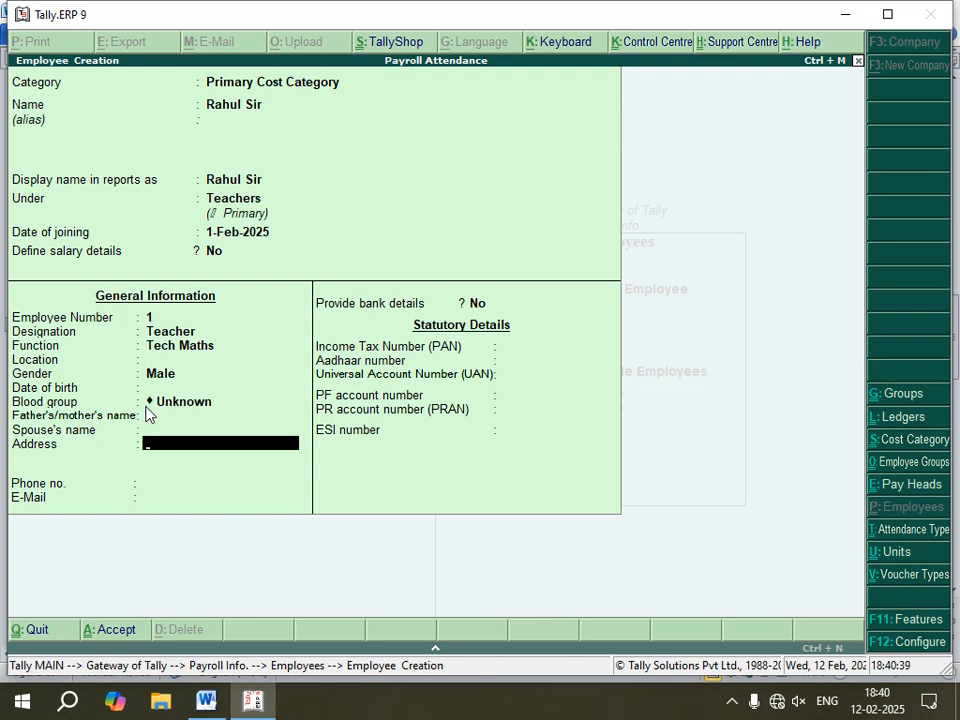
pyautogui.press('Return')
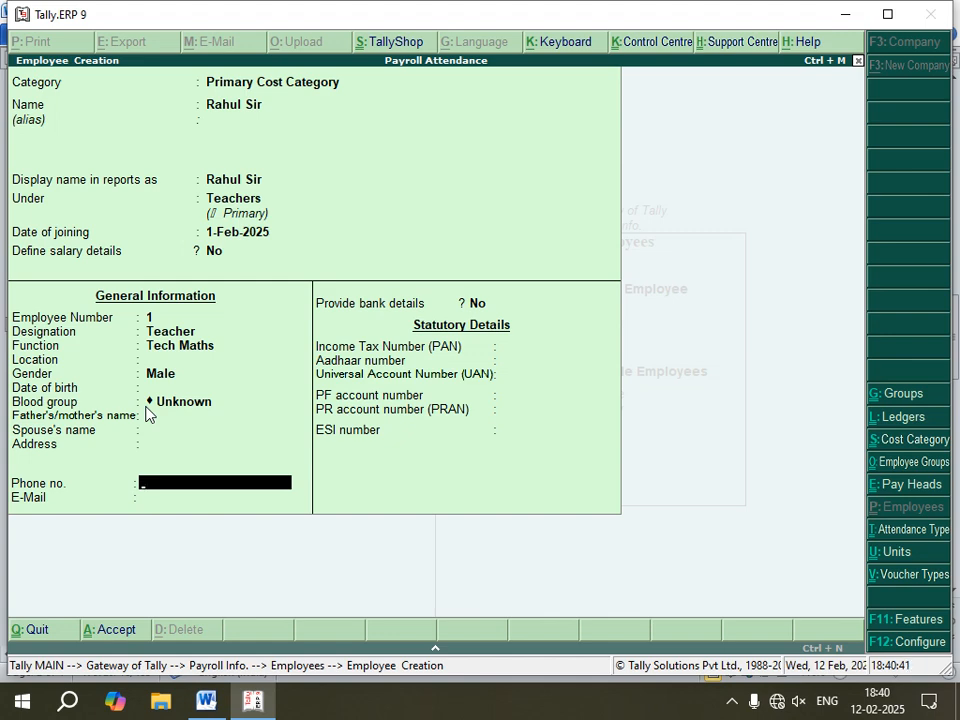
pyautogui.press('Return')
pyautogui.press('Return')
pyautogui.press('Return')
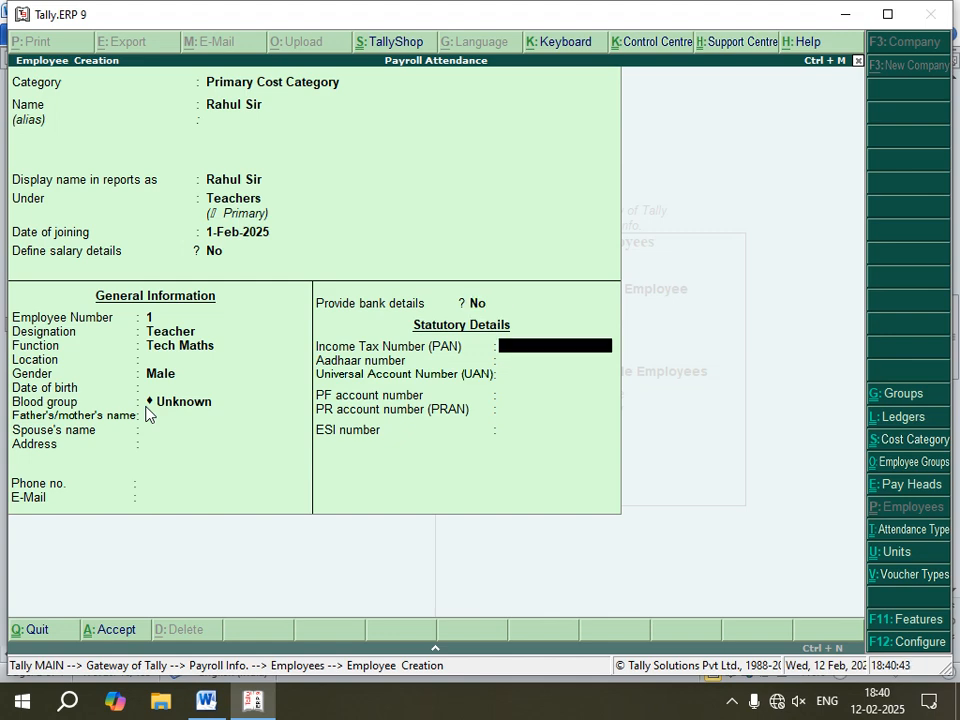
pyautogui.press('Return')
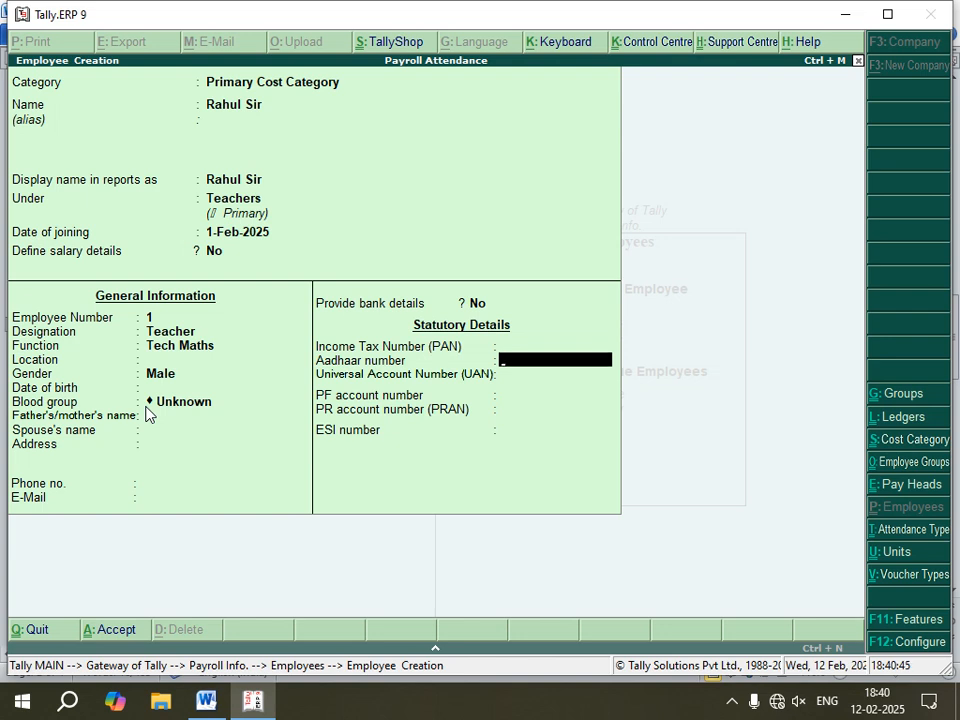
pyautogui.press('Return')
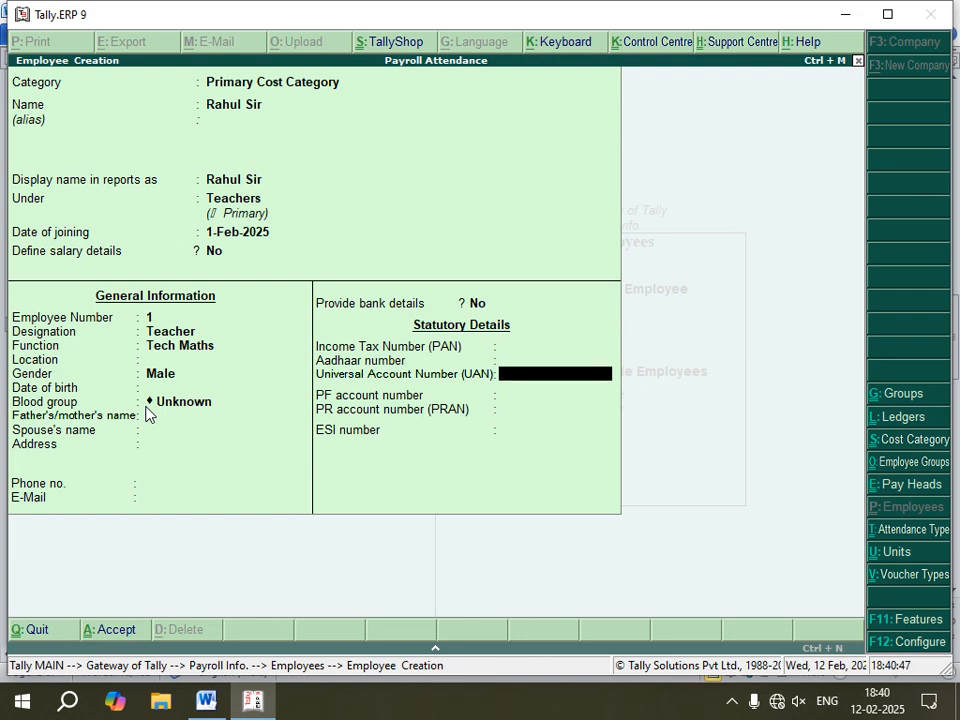
pyautogui.press('Return')
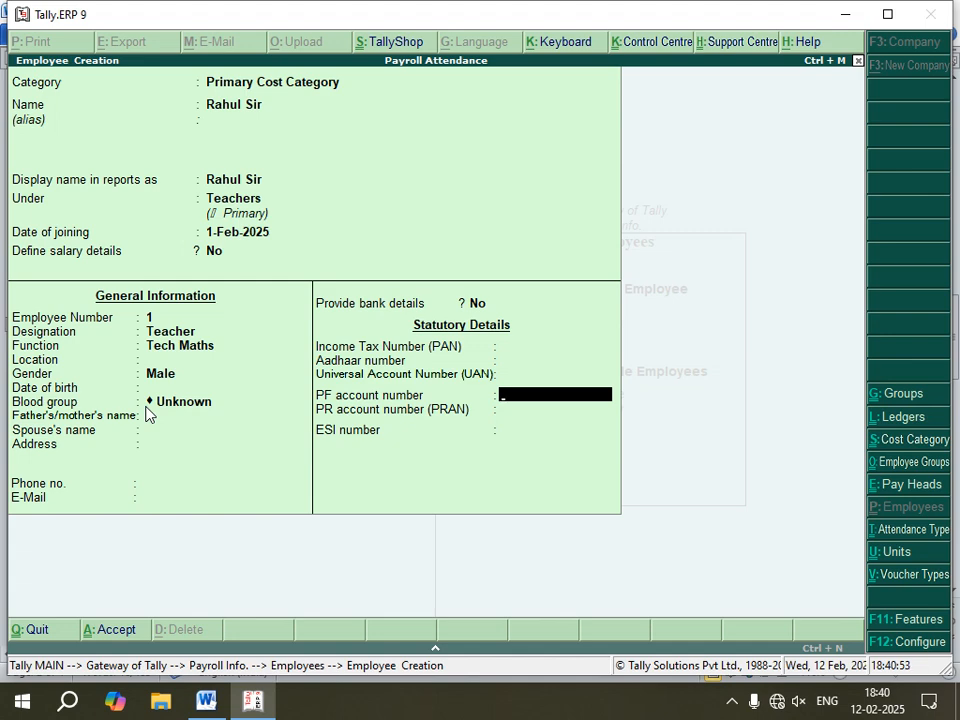
pyautogui.press('Return')
pyautogui.press('Return')
pyautogui.press('Return')
pyautogui.press('Return')
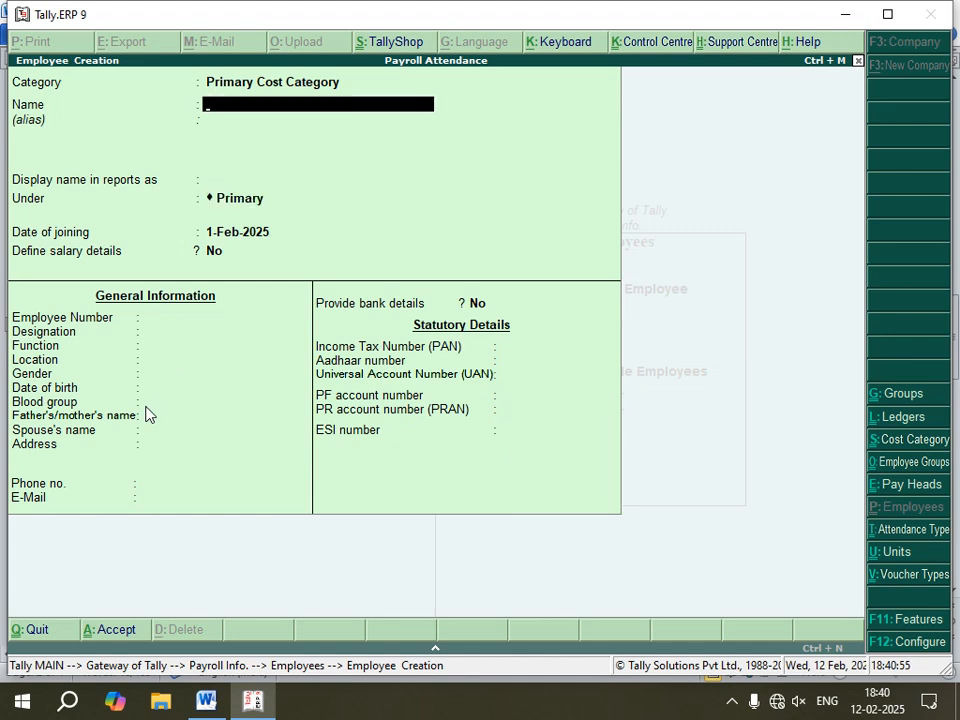
# Step: Check the notes, then create an employee named Vikash Sir under the Teachers group with the default joining date
pyautogui.click(206, 701)
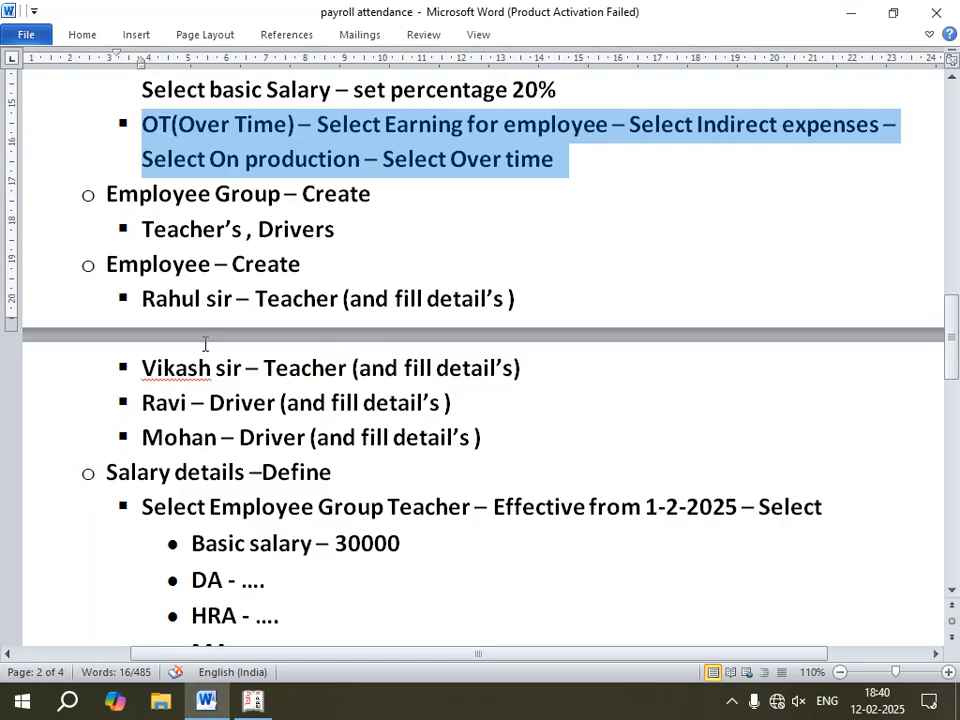
pyautogui.click(252, 701)
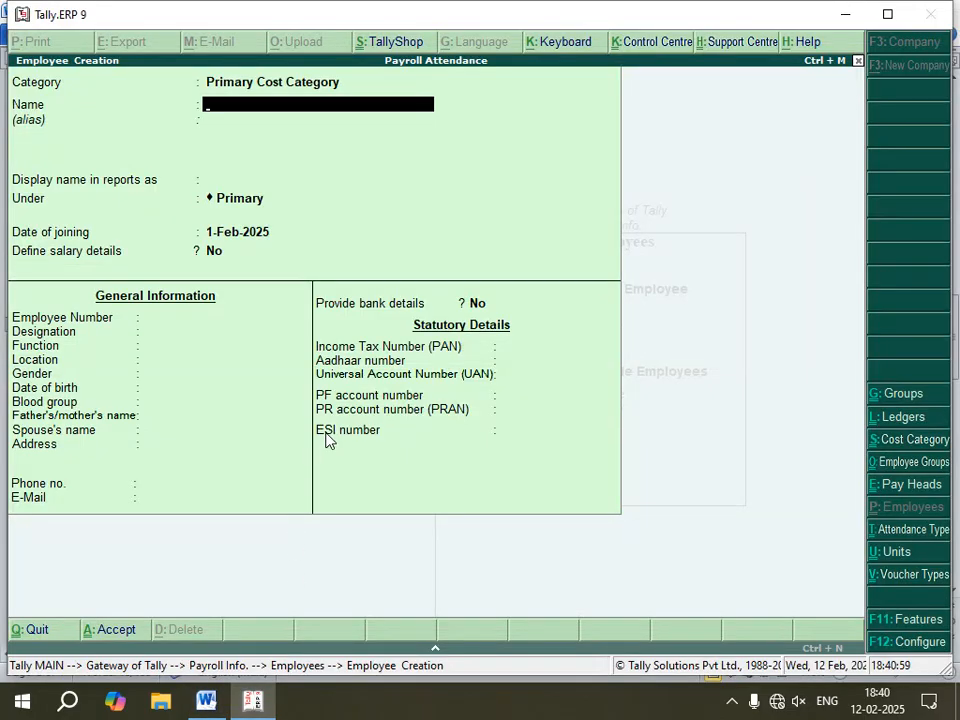
pyautogui.write('Vikash Sir')
pyautogui.press('Return')
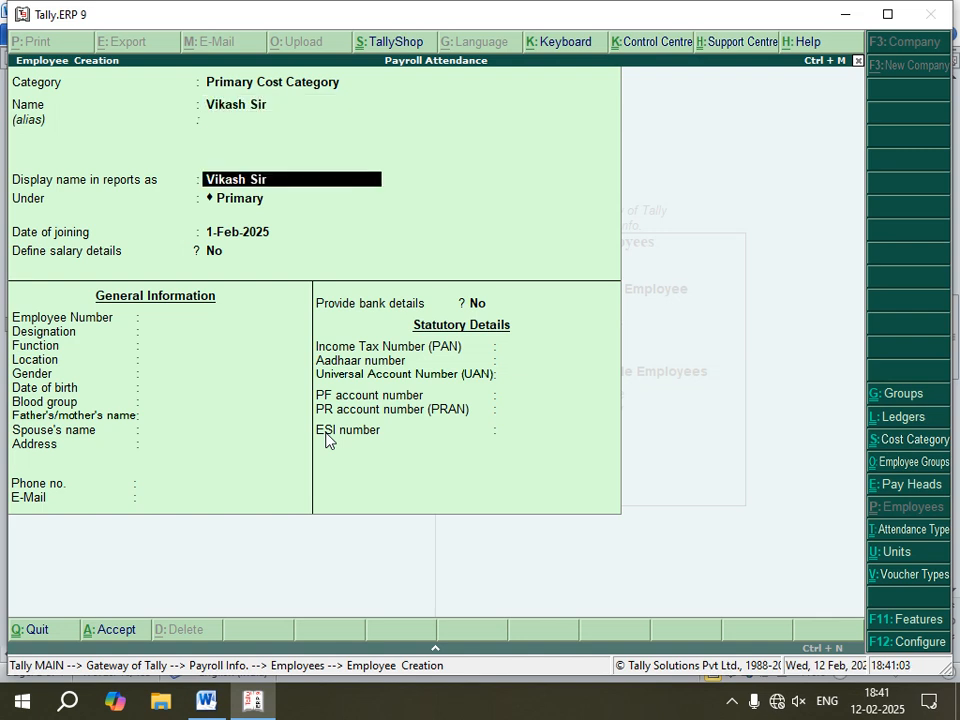
pyautogui.press('Return')
pyautogui.press('Down')
pyautogui.press('Down')
pyautogui.press('Return')
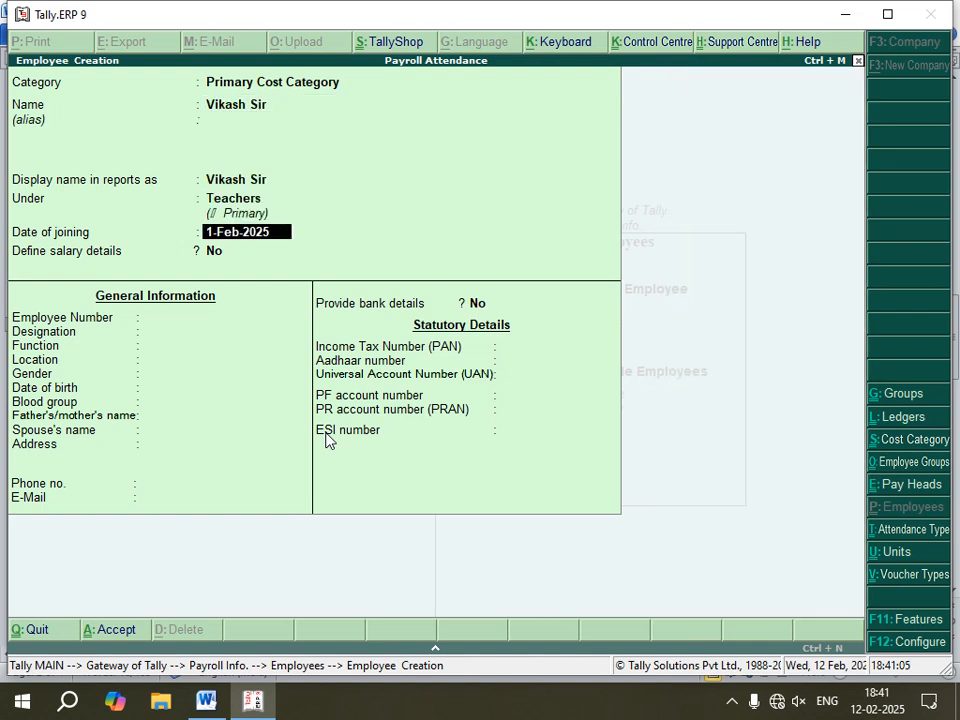
pyautogui.press('Return')
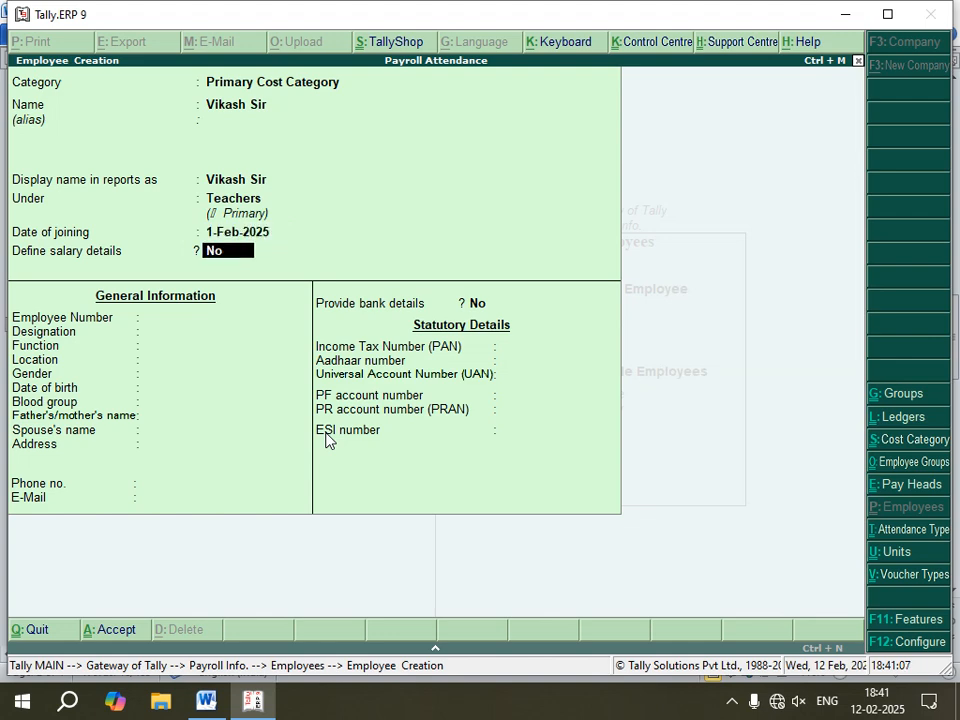
pyautogui.press('Return')
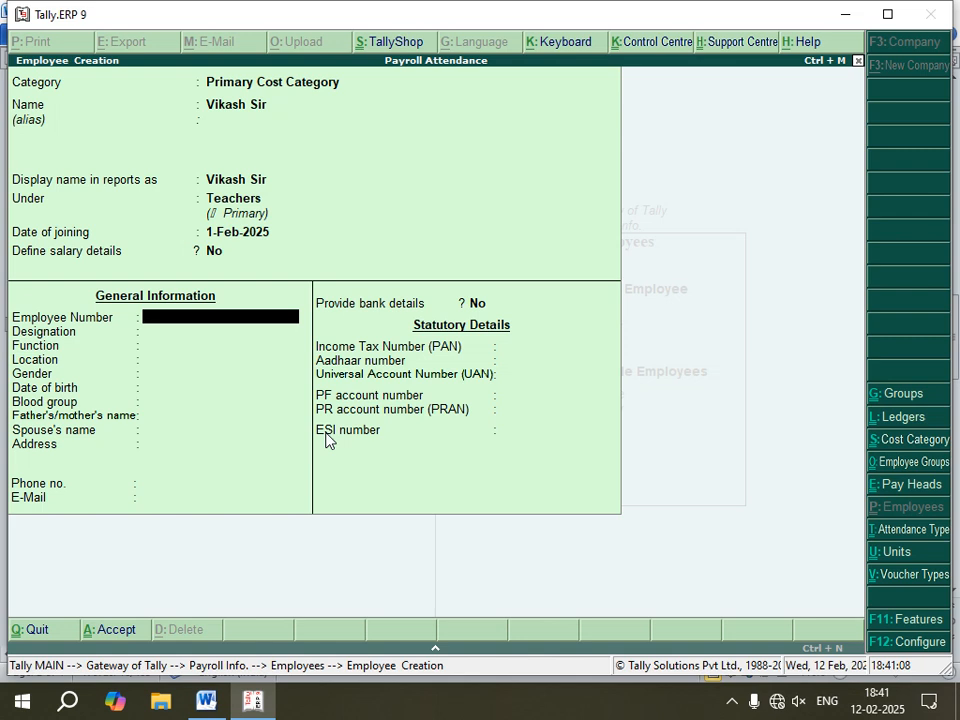
# Step: Skip the remaining general and statutory details and accept Vikash Sir's employee record
pyautogui.press('Return')
pyautogui.press('Return')
pyautogui.press('Return')
pyautogui.press('Return')
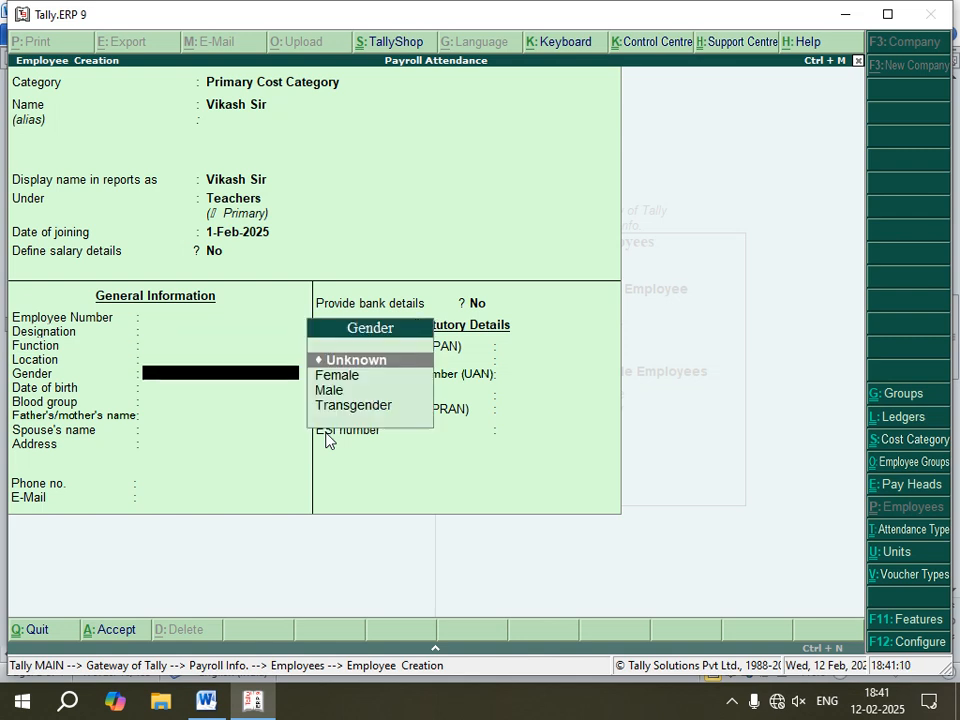
pyautogui.press('Return')
pyautogui.press('Return')
pyautogui.press('Return')
pyautogui.press('Return')
pyautogui.press('Return')
pyautogui.press('Return')
pyautogui.press('Return')
pyautogui.press('Return')
pyautogui.press('Return')
pyautogui.press('Return')
pyautogui.press('Return')
pyautogui.press('Return')
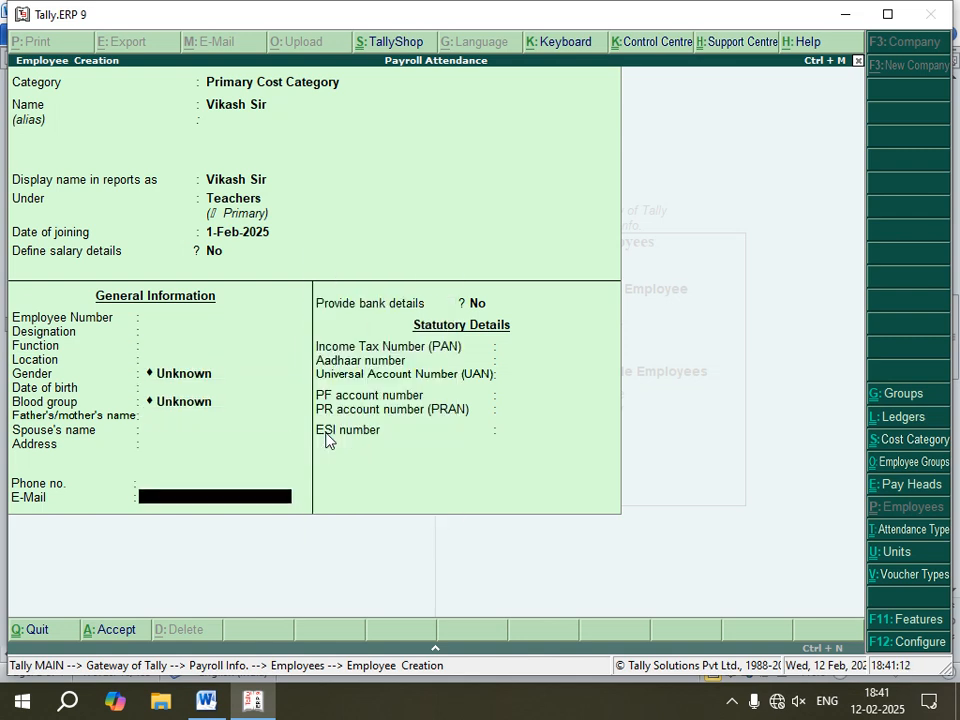
pyautogui.press('Return')
pyautogui.press('Return')
pyautogui.press('Return')
pyautogui.press('Return')
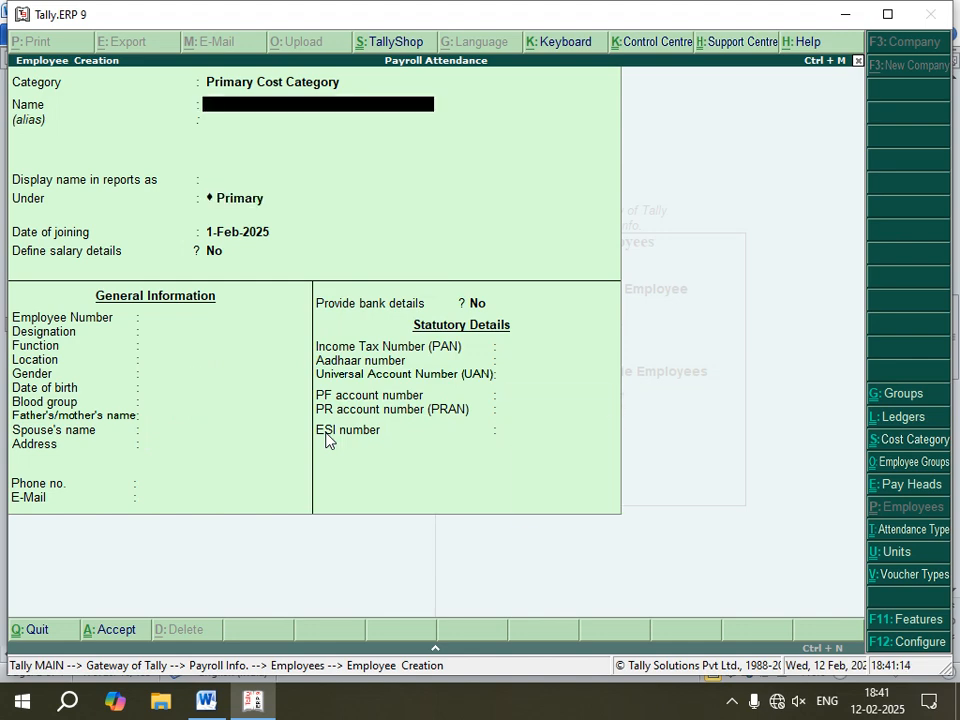
# Step: Check the notes, then create an employee named Ravi under the Drivers group with the default joining date
pyautogui.click(206, 700)
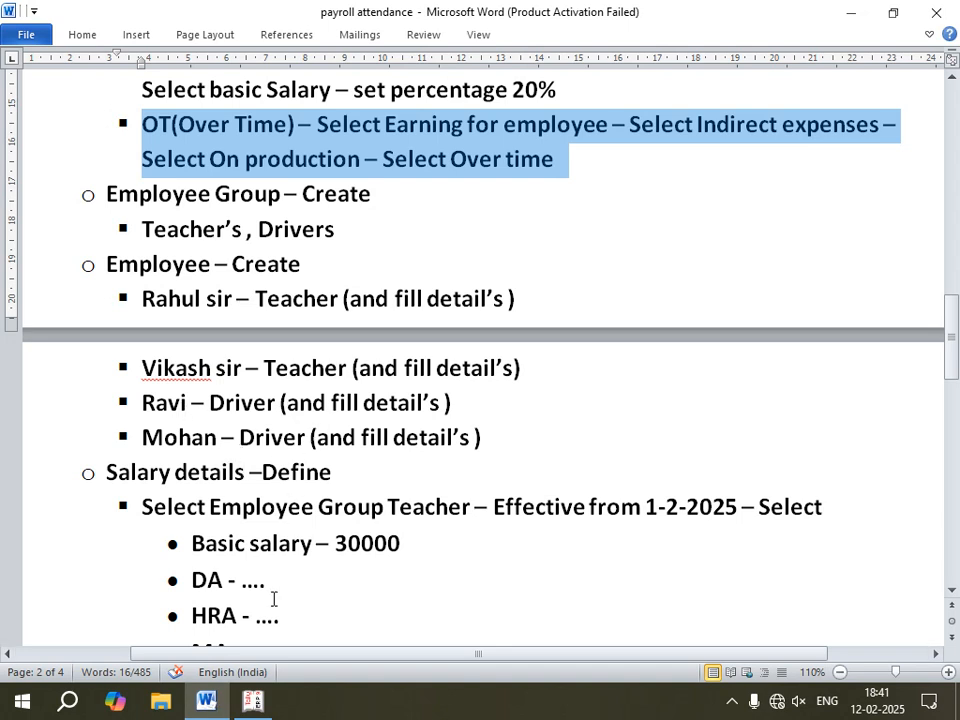
pyautogui.click(252, 700)
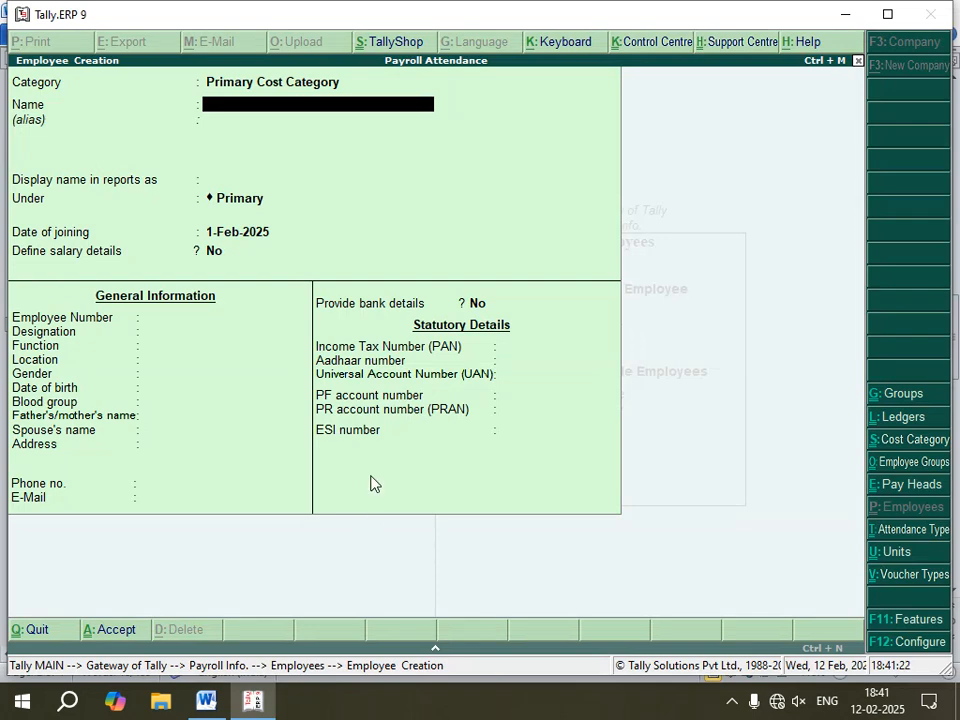
pyautogui.write('Ravi')
pyautogui.press('Return')
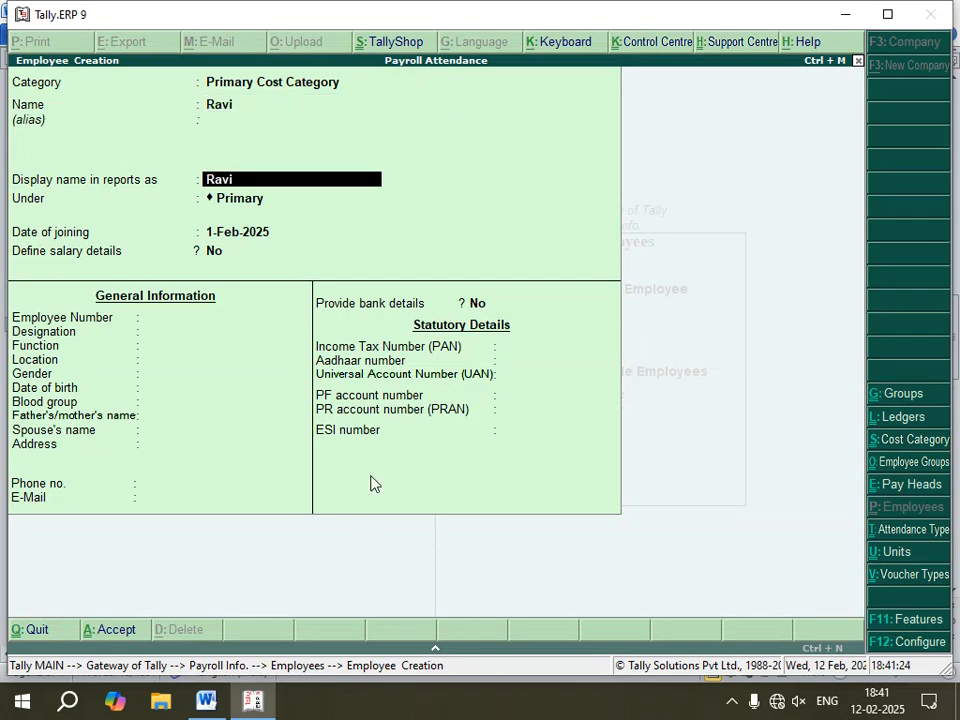
pyautogui.press('Return')
pyautogui.press('Down')
pyautogui.press('Down')
pyautogui.press('Up')
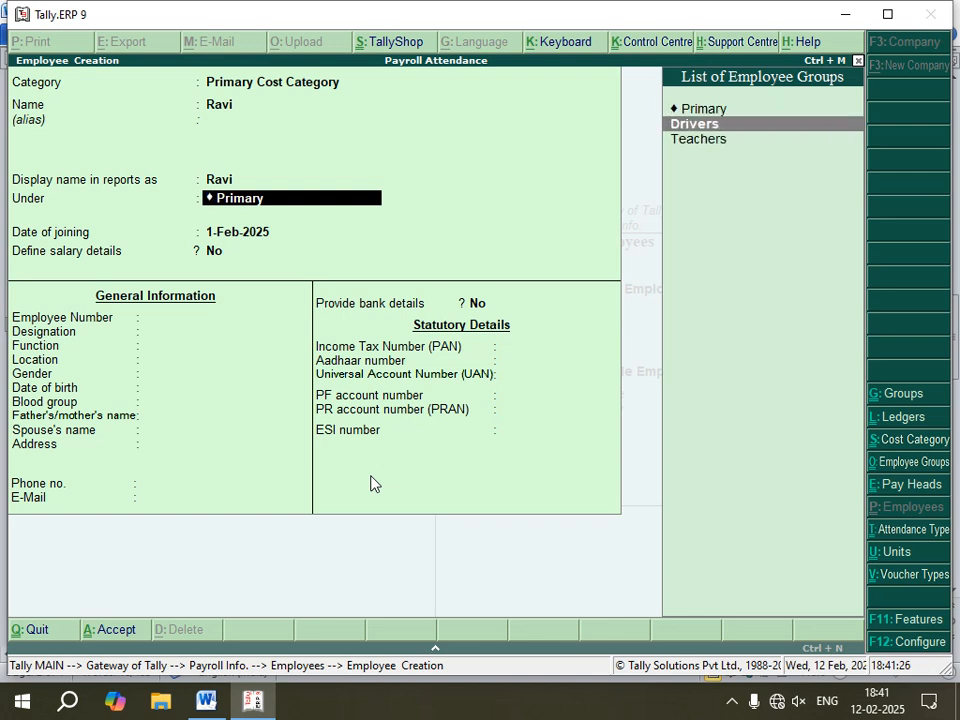
pyautogui.press('Return')
# Step: Skip the remaining general and statutory details and accept Ravi's employee record
pyautogui.press('Return')
pyautogui.press('Return')
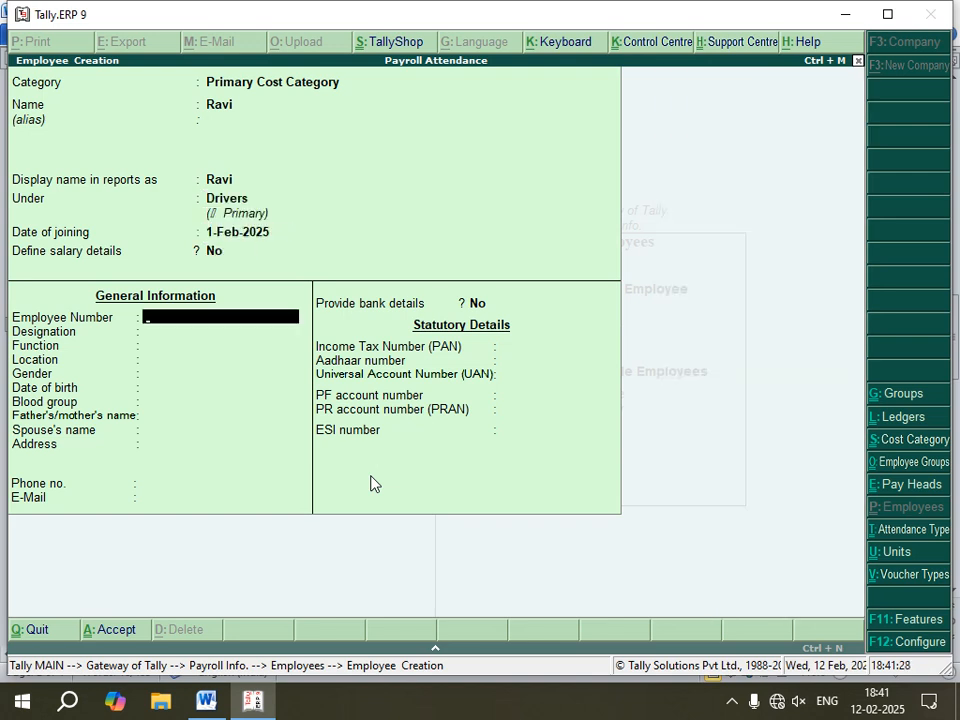
pyautogui.press('Return')
pyautogui.press('Return')
pyautogui.press('Return')
pyautogui.press('Return')
pyautogui.press('Return')
pyautogui.press('Return')
pyautogui.press('Return')
pyautogui.press('Return')
pyautogui.press('Return')
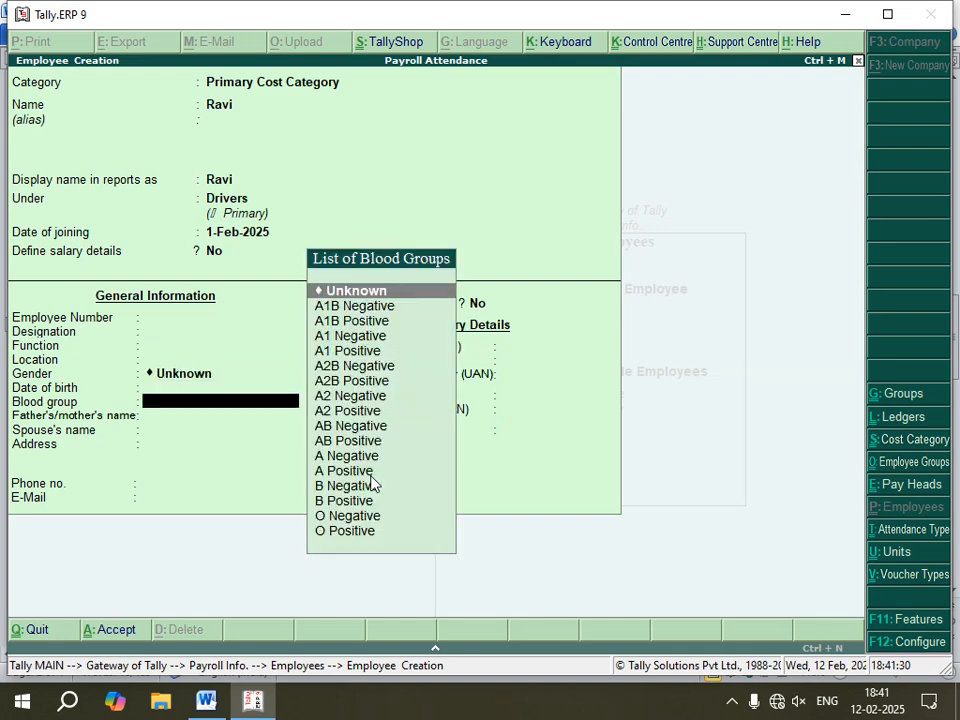
pyautogui.press('Return')
pyautogui.press('Return')
pyautogui.press('Return')
pyautogui.press('Return')
pyautogui.press('Return')
pyautogui.press('Return')
pyautogui.press('Return')
pyautogui.press('Return')
pyautogui.press('Return')
pyautogui.press('Return')
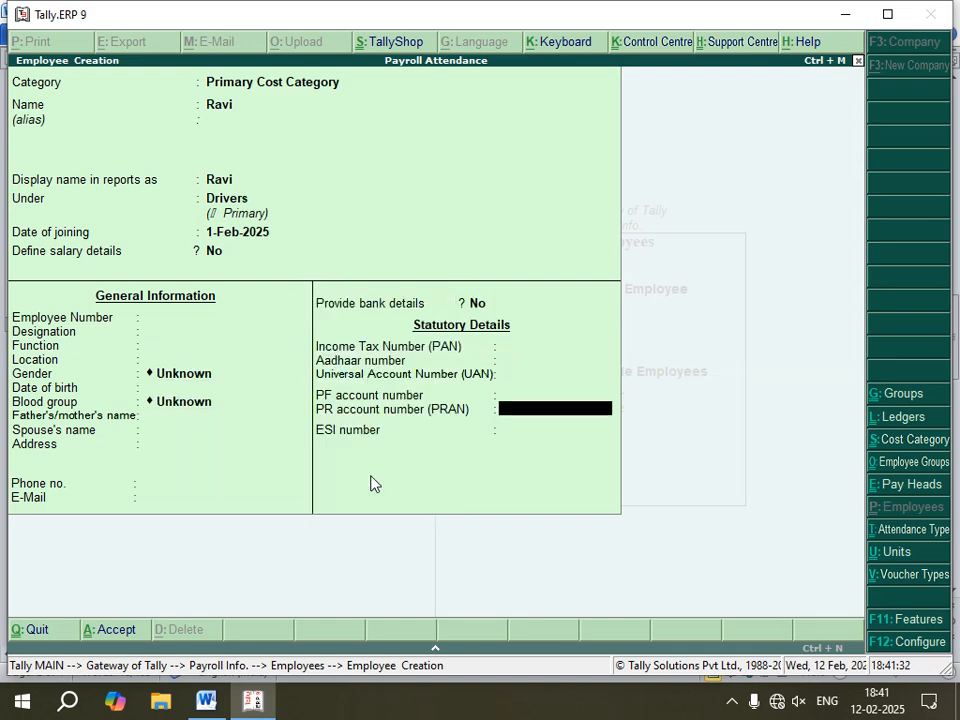
pyautogui.press('Return')
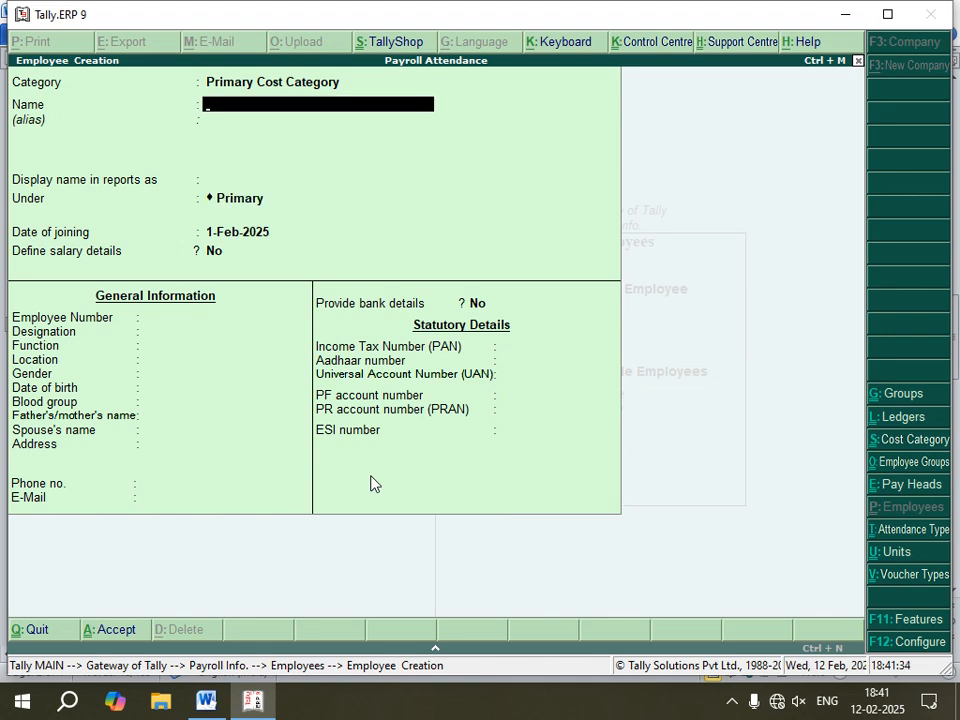
# Step: Check the notes, then create an employee named Mohan under the Drivers group with the default joining date
pyautogui.hotkey('alt', 'Tab')
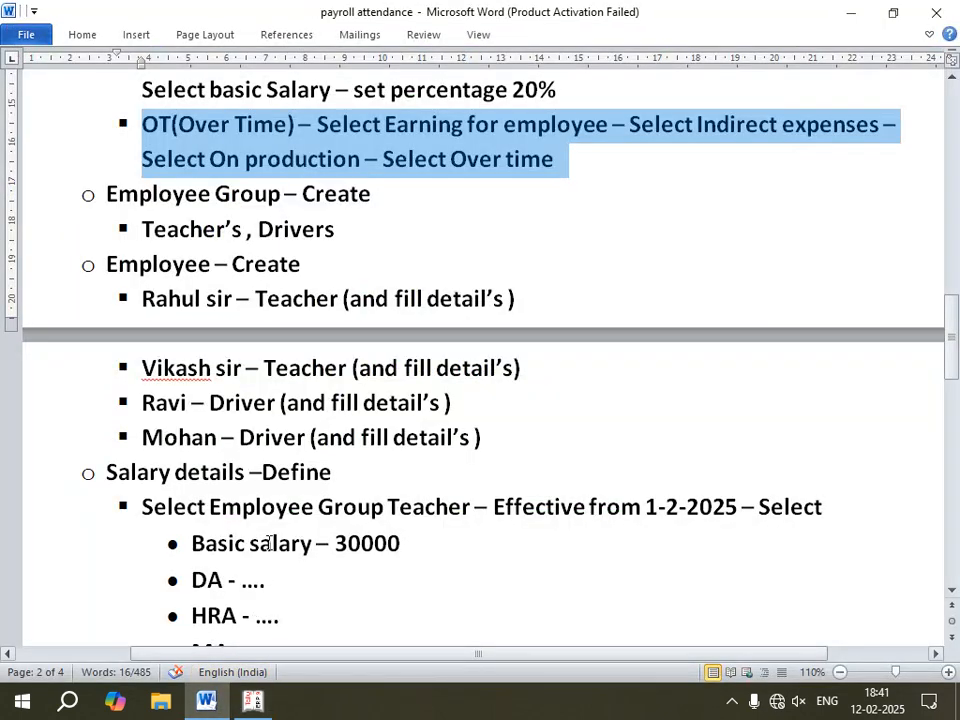
pyautogui.click(252, 702)
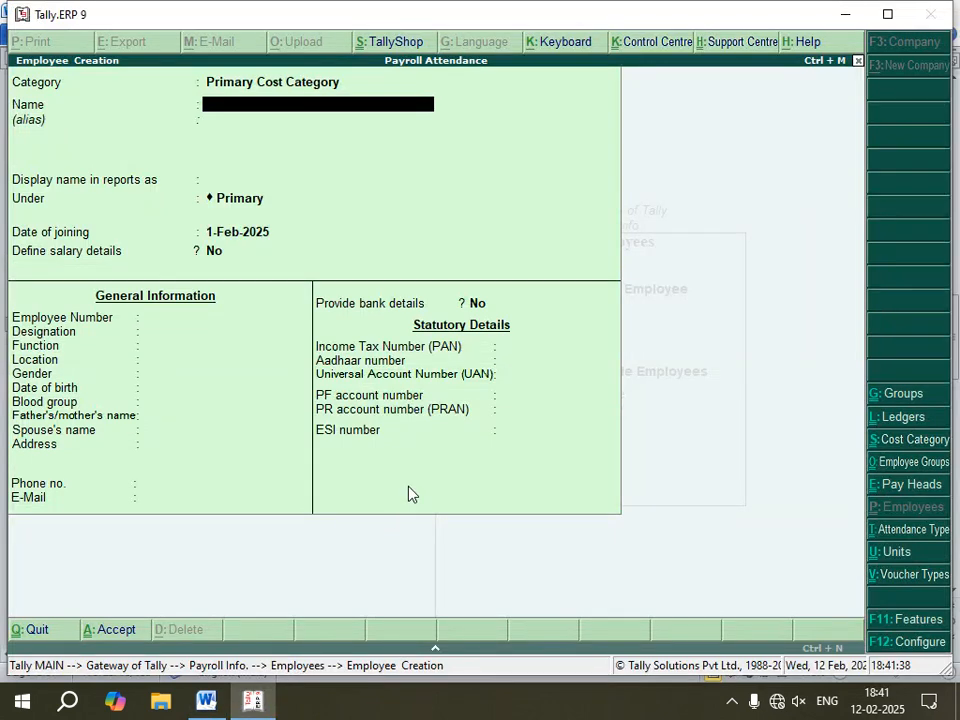
pyautogui.write('Moha')
pyautogui.press('Return')
pyautogui.press('Return')
pyautogui.press('Return')
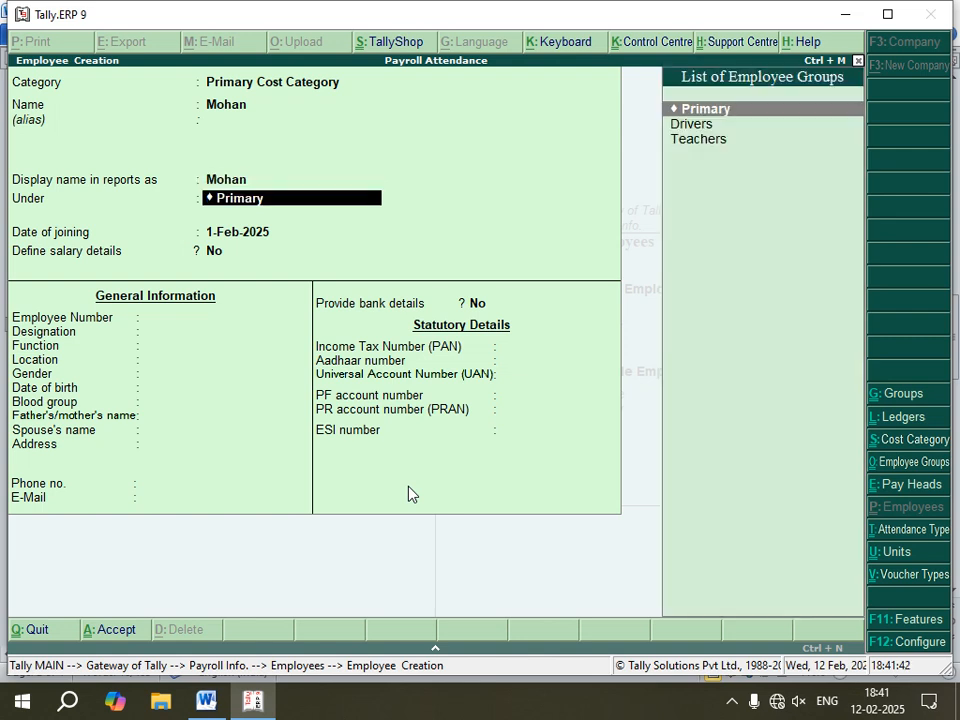
pyautogui.press('Down')
pyautogui.press('Return')
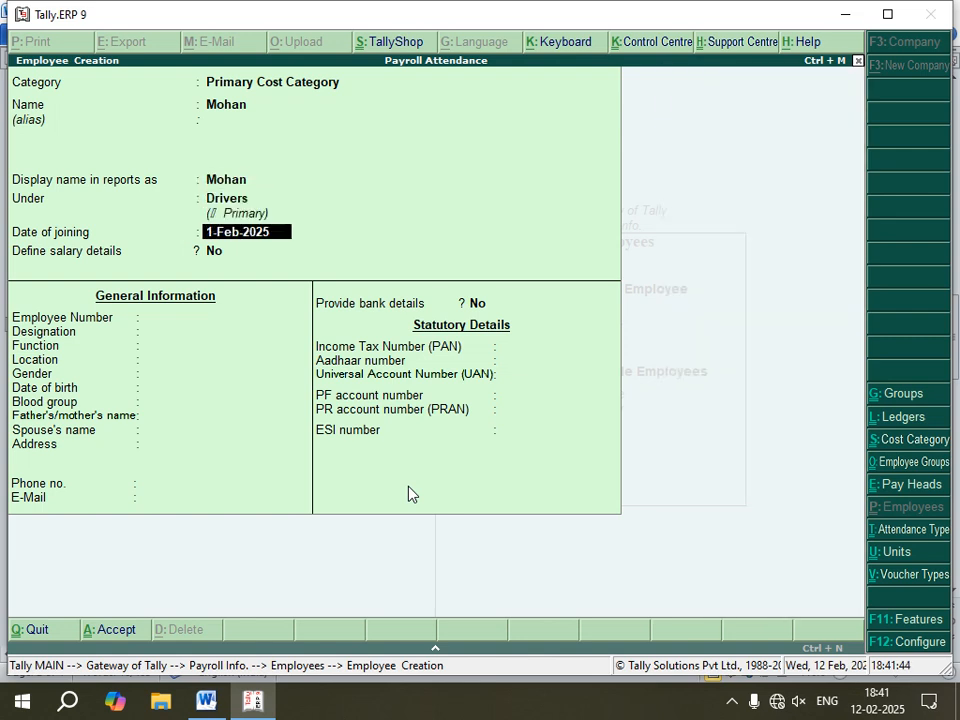
pyautogui.press('Return')
pyautogui.press('Return')
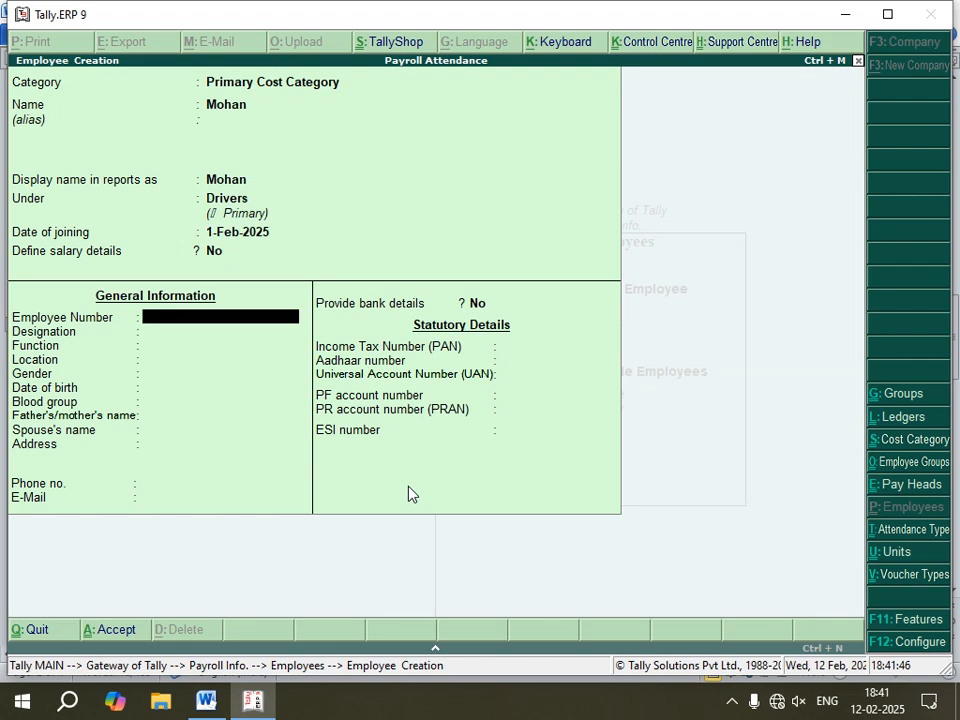
# Step: Skip the remaining general and statutory details and accept Mohan's employee record
pyautogui.press('Return')
pyautogui.press('Return')
pyautogui.press('Return')
pyautogui.press('Return')
pyautogui.press('Return')
pyautogui.press('Return')
pyautogui.press('Return')
pyautogui.press('Return')
pyautogui.press('Return')
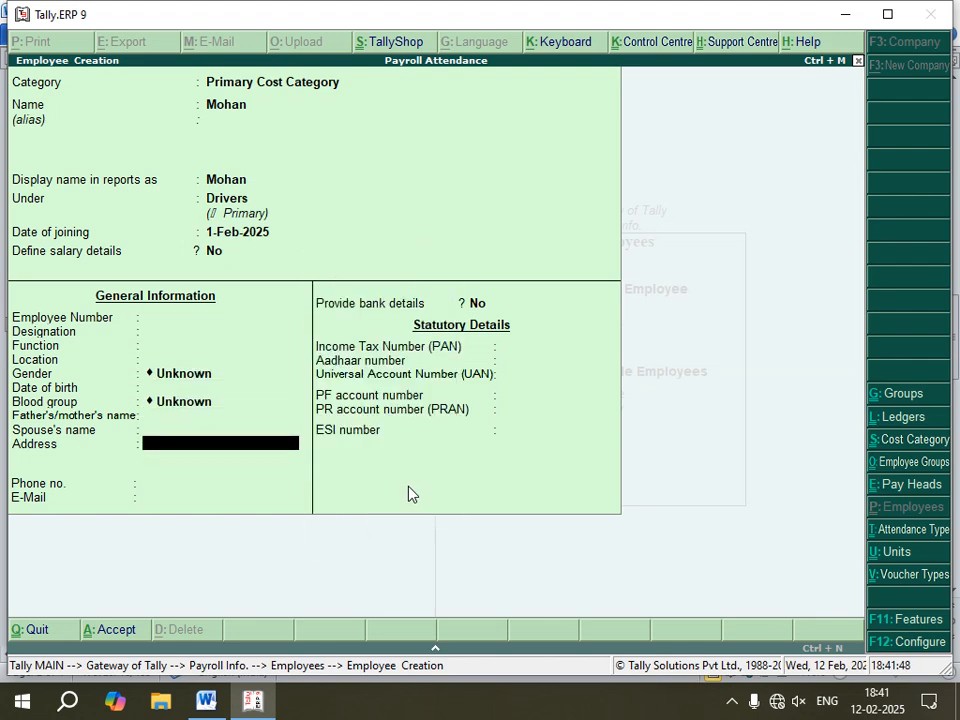
pyautogui.press('Return')
pyautogui.press('Return')
pyautogui.press('Return')
pyautogui.press('Return')
pyautogui.press('Return')
pyautogui.press('Return')
pyautogui.press('Return')
pyautogui.press('Return')
pyautogui.press('Return')
pyautogui.press('Return')
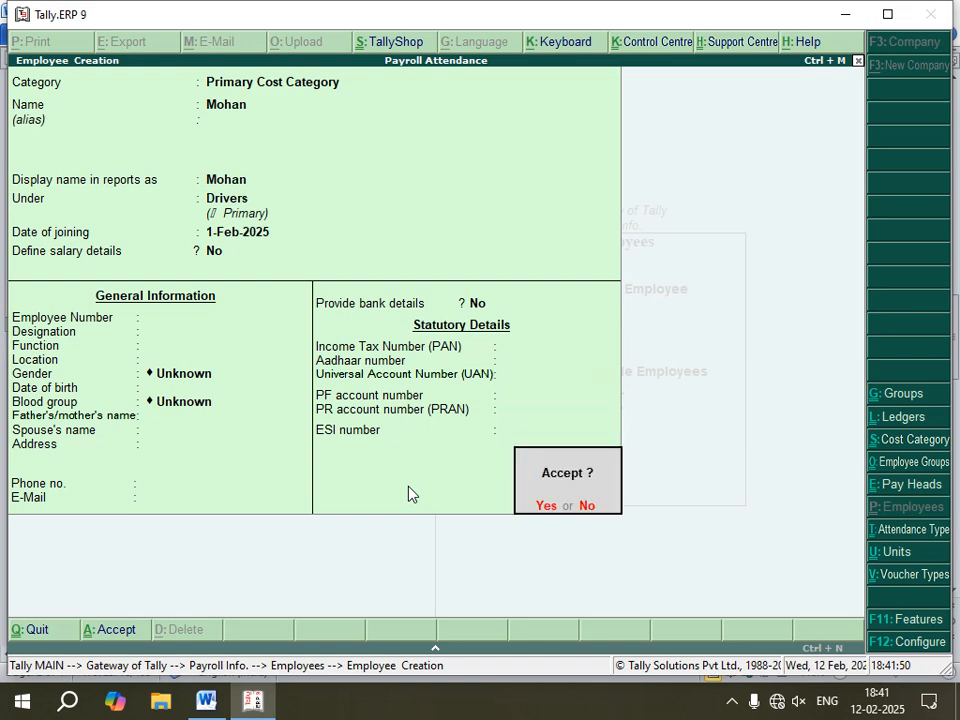
pyautogui.press('Return')
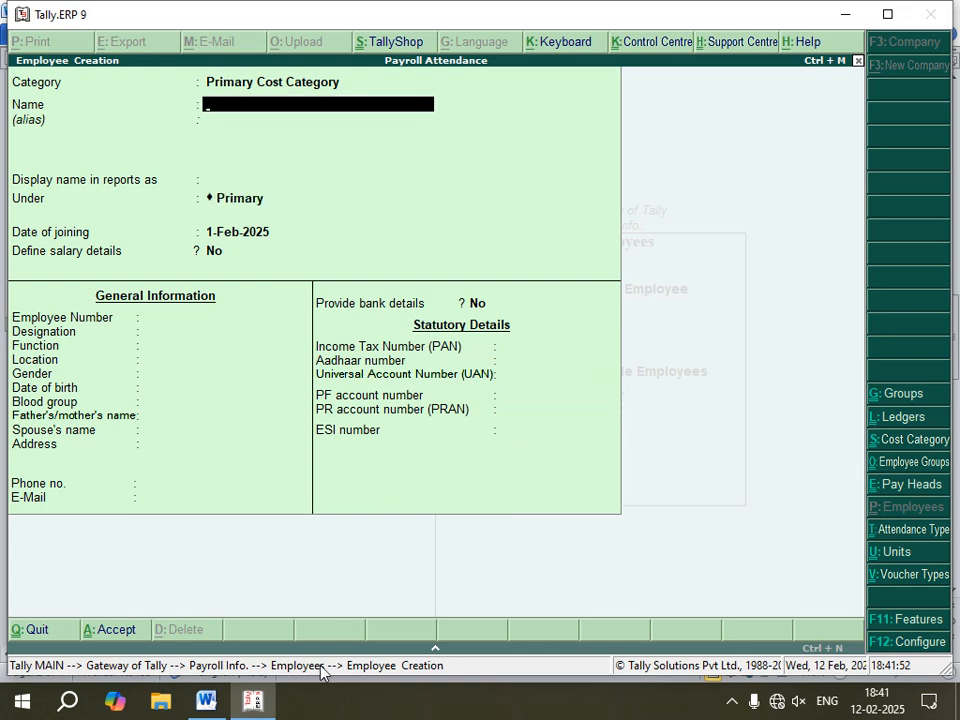
# Step: Read the salary details section of the notes, then quit the employee creation screen
pyautogui.click(206, 700)
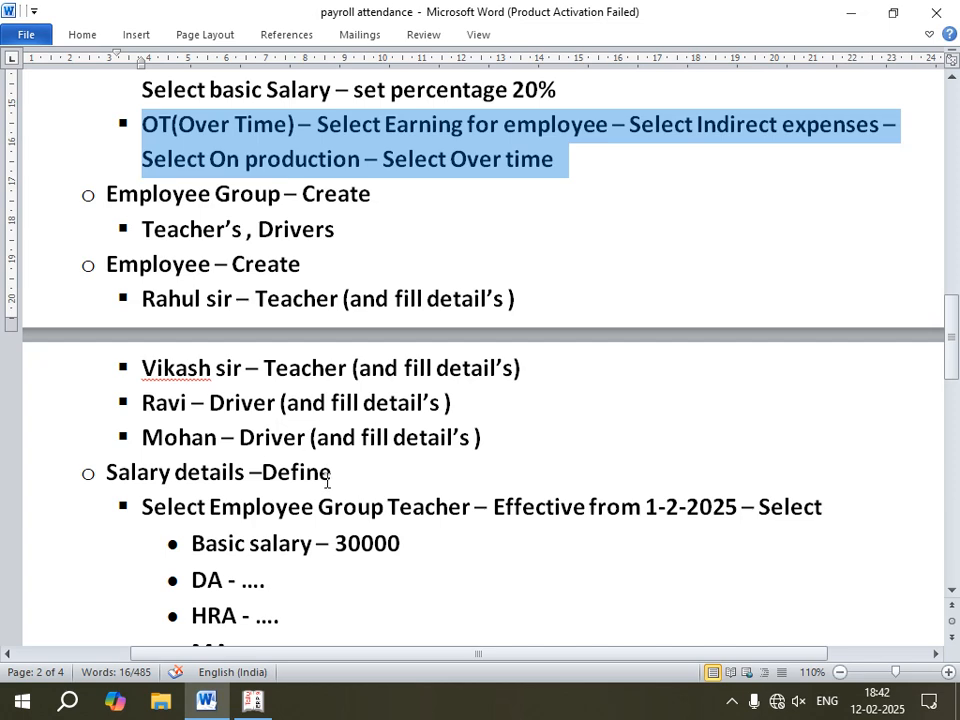
pyautogui.scroll(-2, 339, 470)
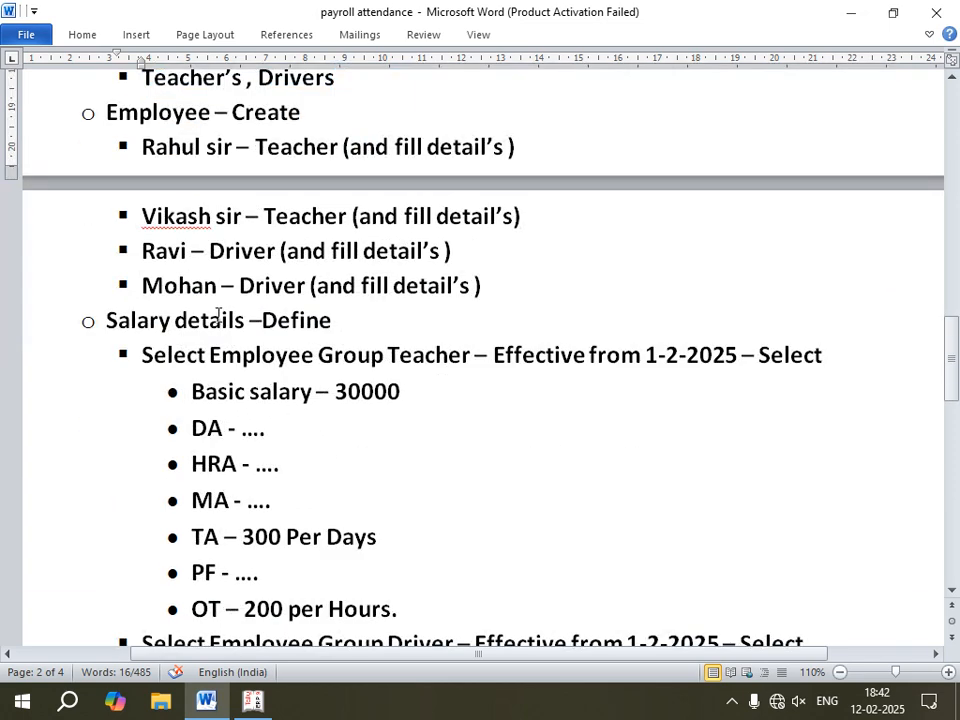
pyautogui.scroll(-1, 216, 316)
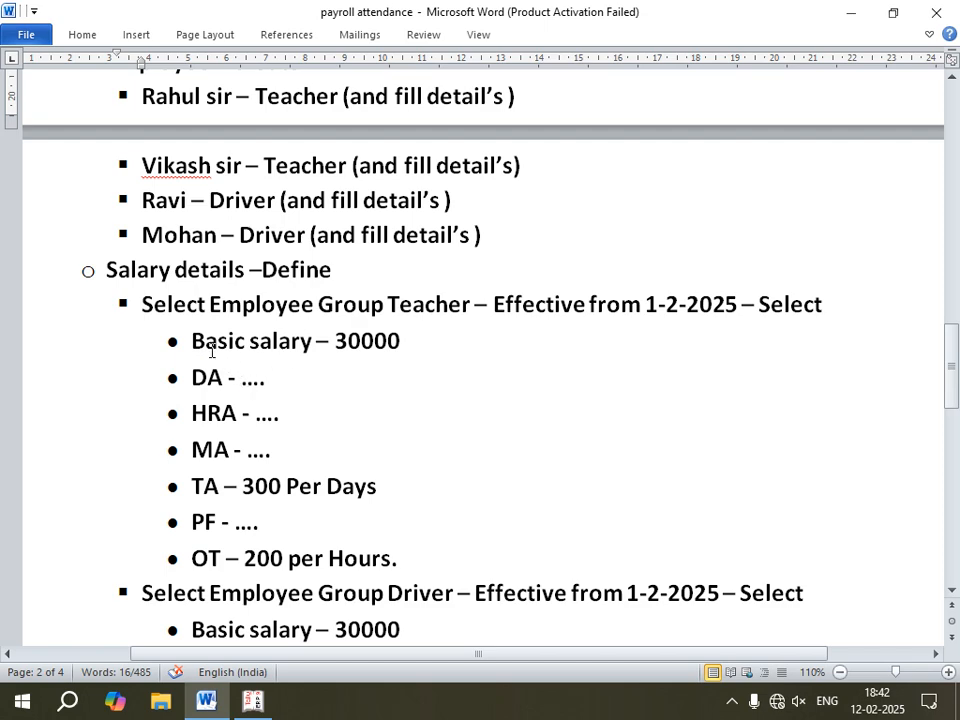
pyautogui.scroll(-1, 220, 345)
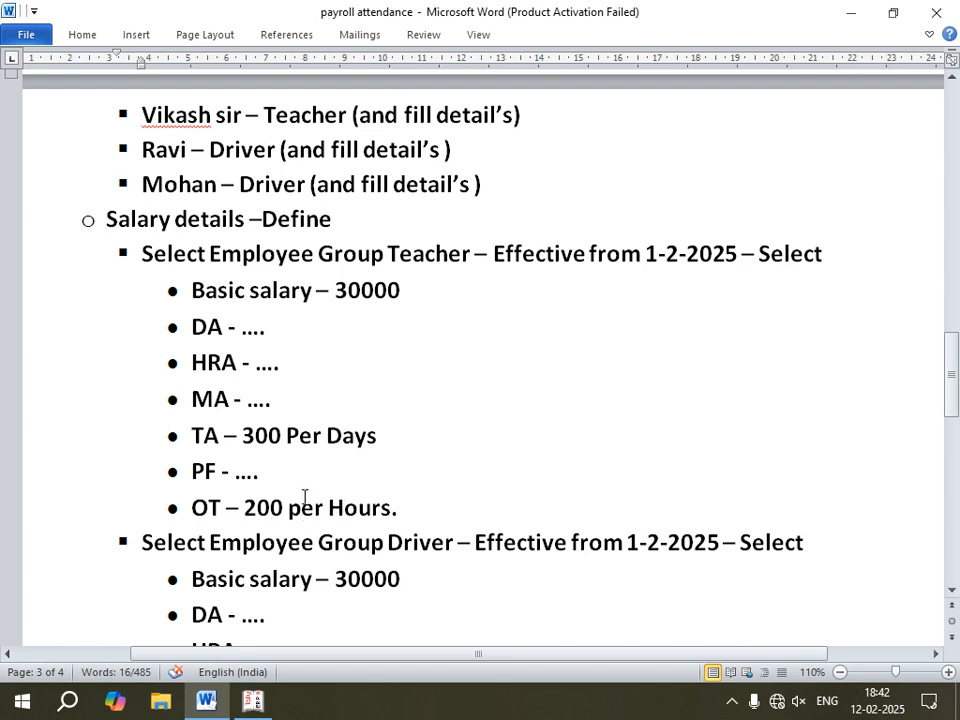
pyautogui.click(252, 700)
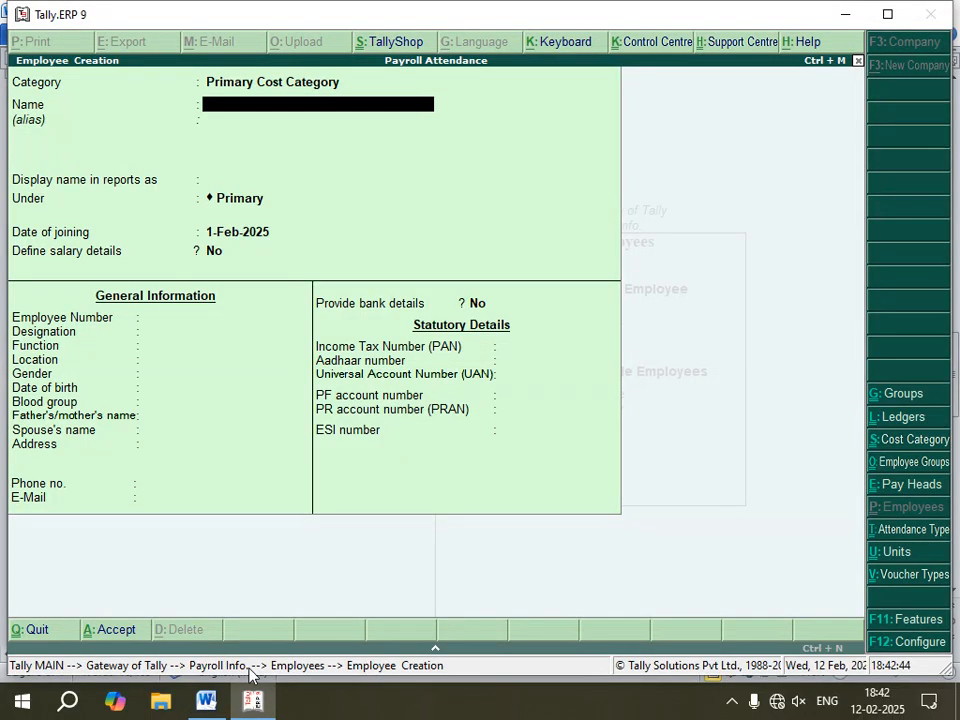
pyautogui.press('Escape')
pyautogui.press('Return')
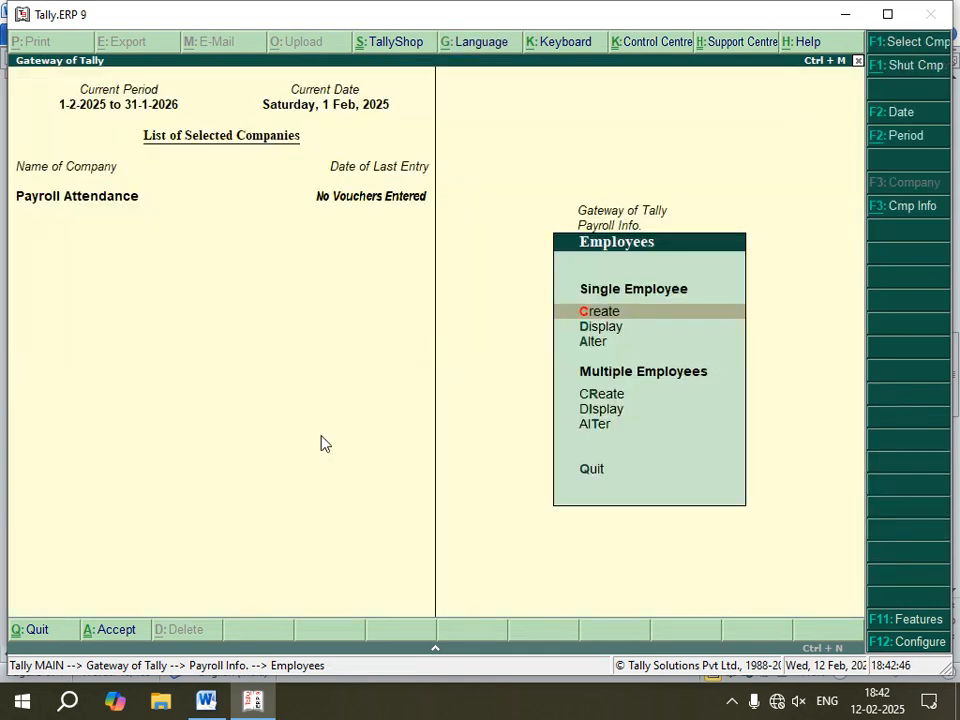
# Step: Open salary details definition for the Teachers group and set the effective date to 1-2-2025
pyautogui.press('Escape')
pyautogui.press('Down')
pyautogui.press('Down')
pyautogui.press('Down')
pyautogui.press('Down')
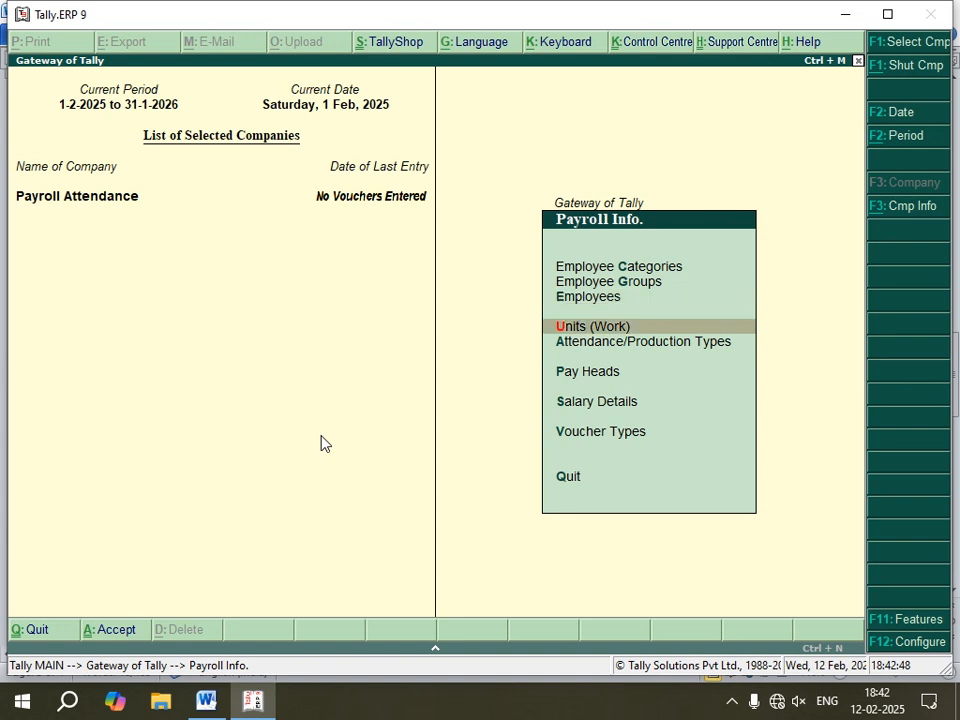
pyautogui.press('Return')
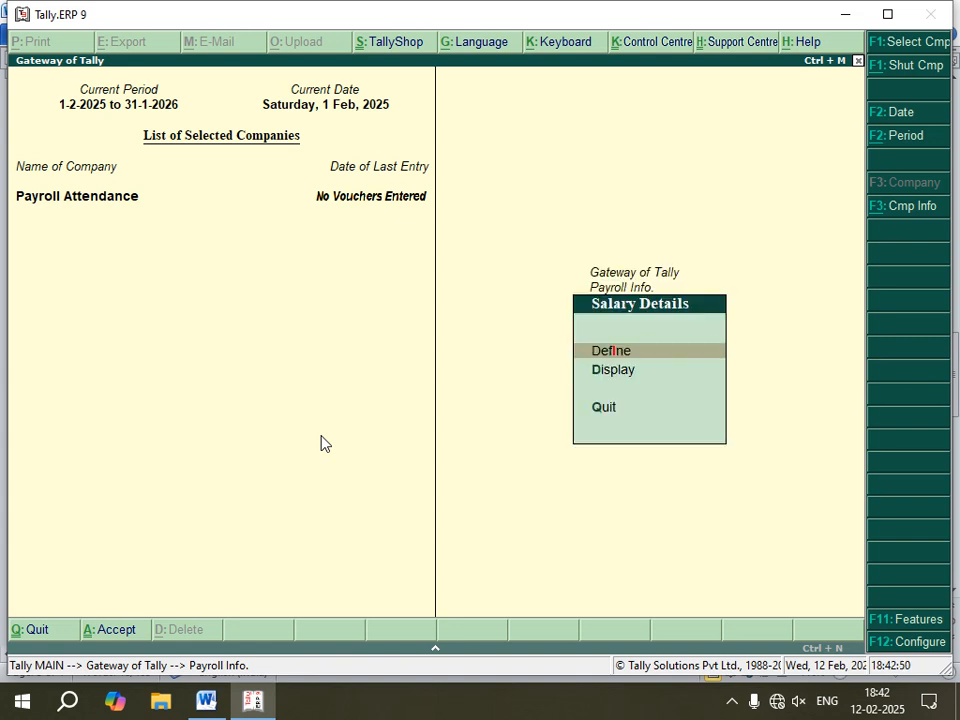
pyautogui.press('Return')
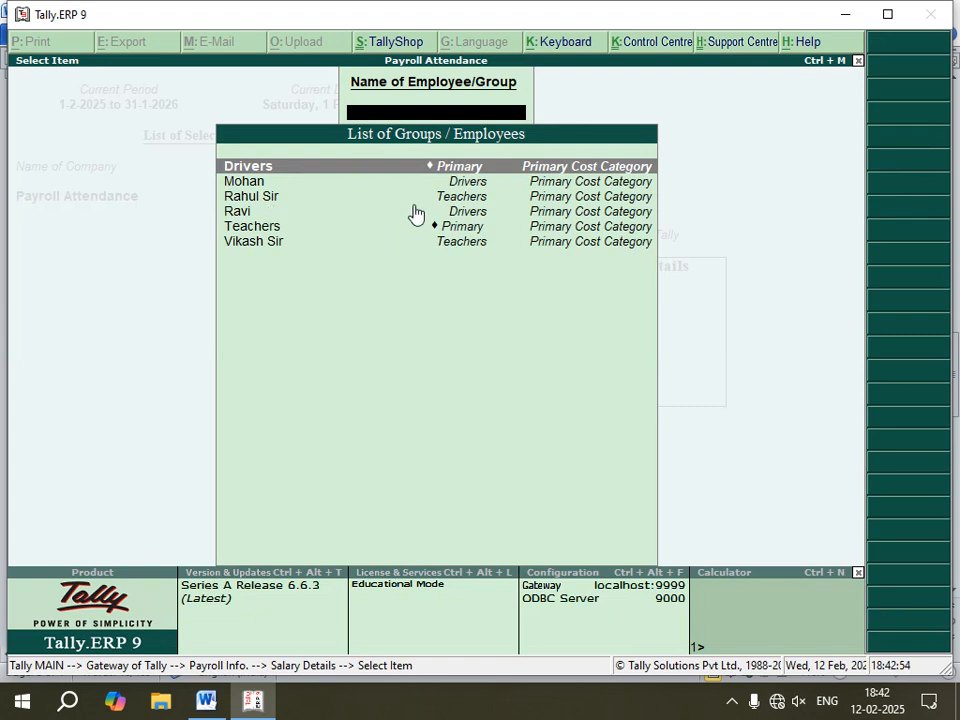
pyautogui.press('Down')
pyautogui.press('Down')
pyautogui.press('Down')
pyautogui.press('Down')
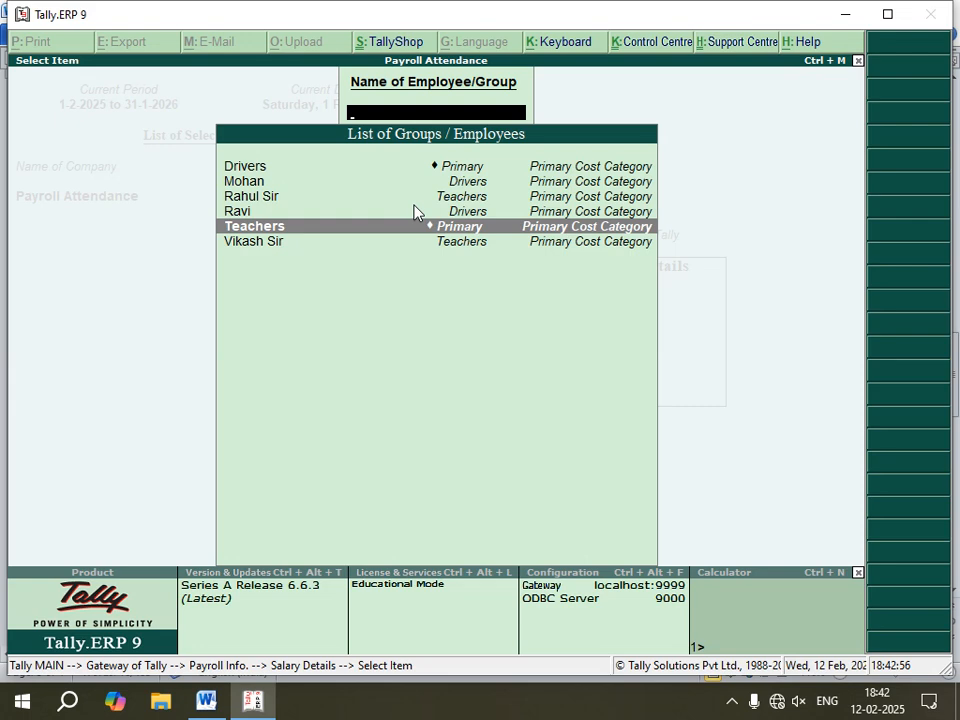
pyautogui.press('Return')
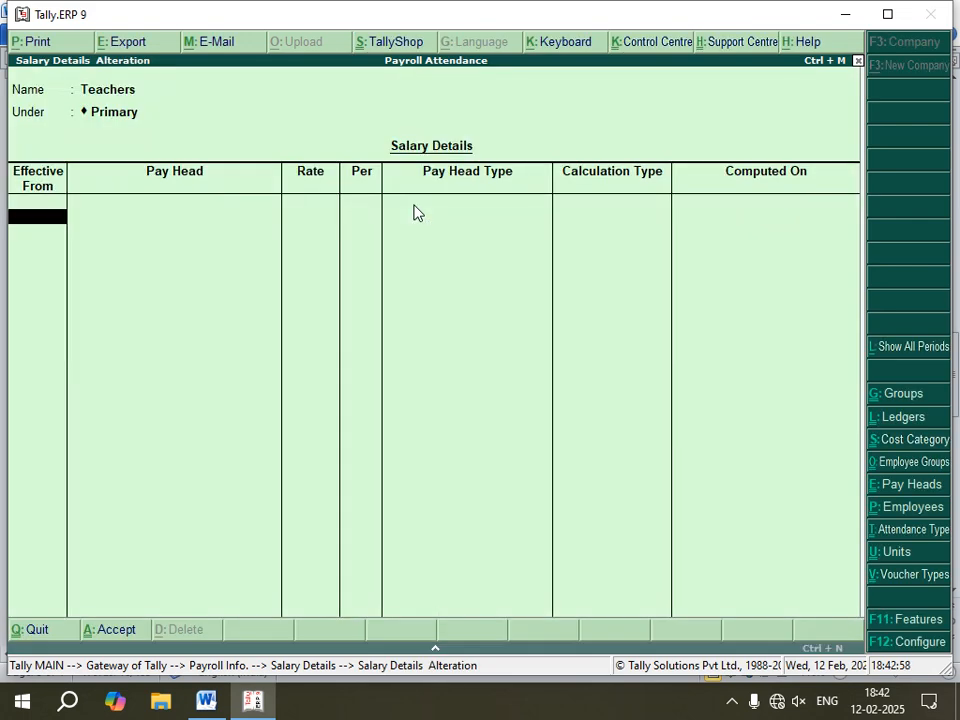
pyautogui.write('1-2-2025')
pyautogui.press('Return')
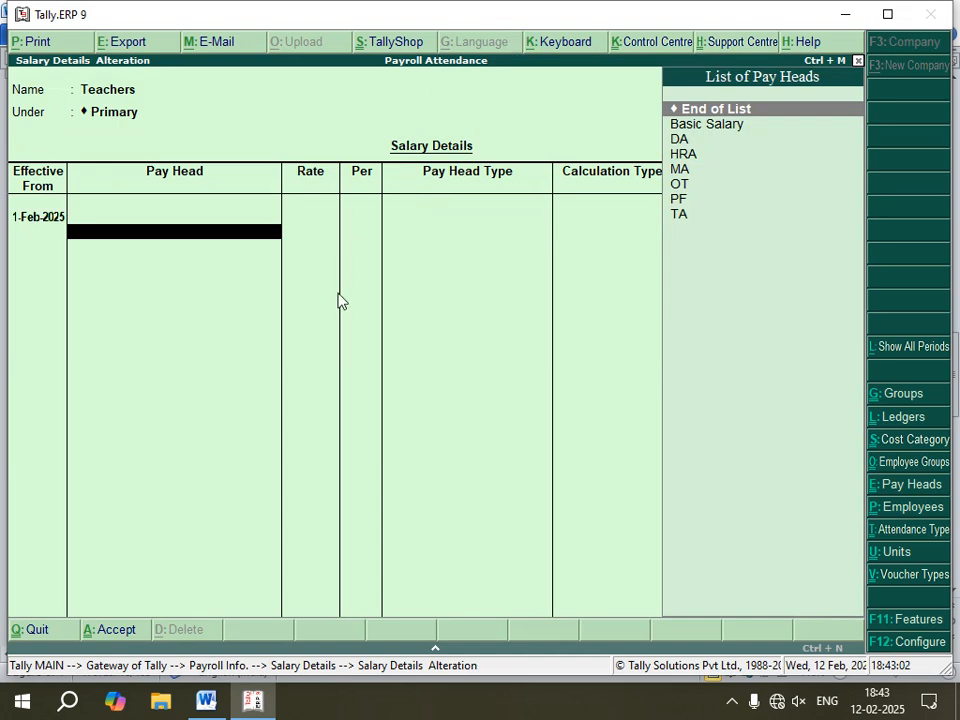
# Step: Check the notes, then add the Basic Salary pay head at a rate of 30,000 per month
pyautogui.click(206, 701)
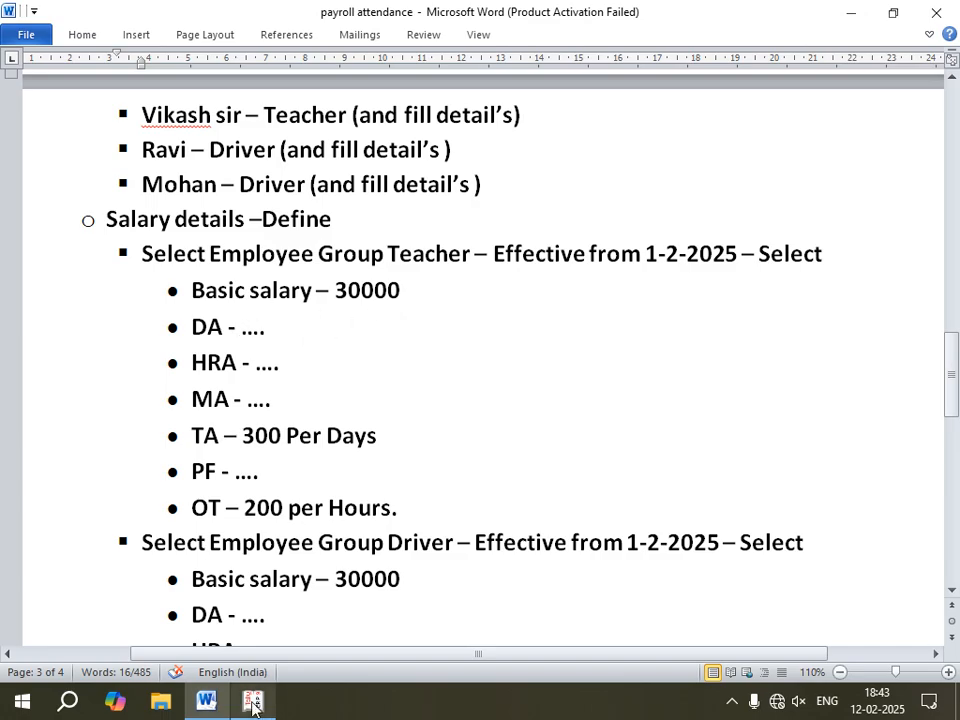
pyautogui.click(207, 700)
pyautogui.press('Down')
pyautogui.press('Return')
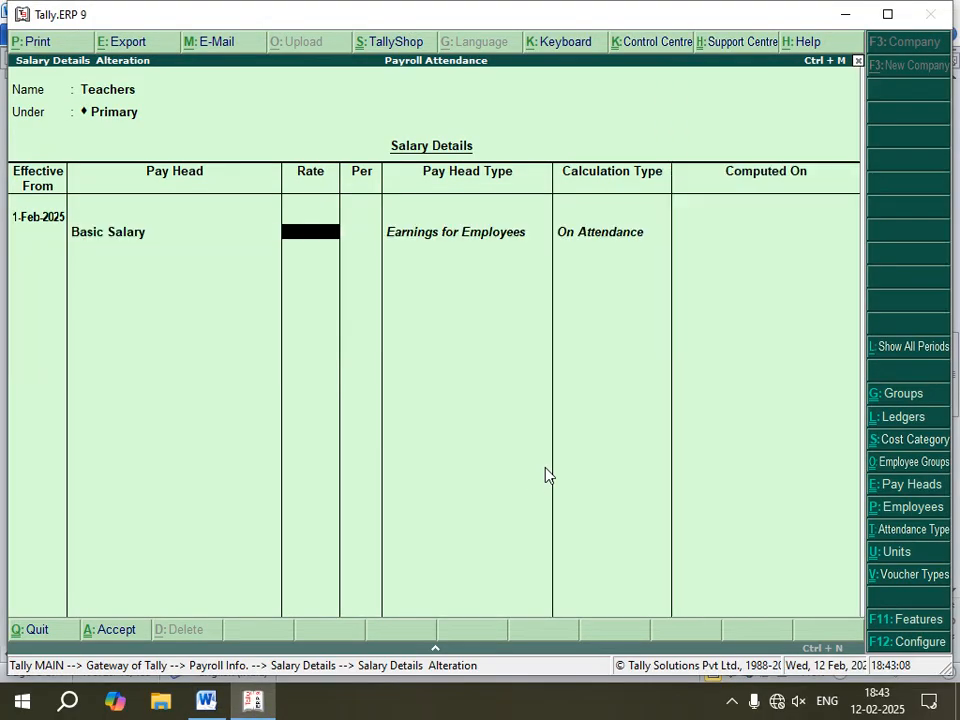
pyautogui.write('30000')
pyautogui.press('Return')
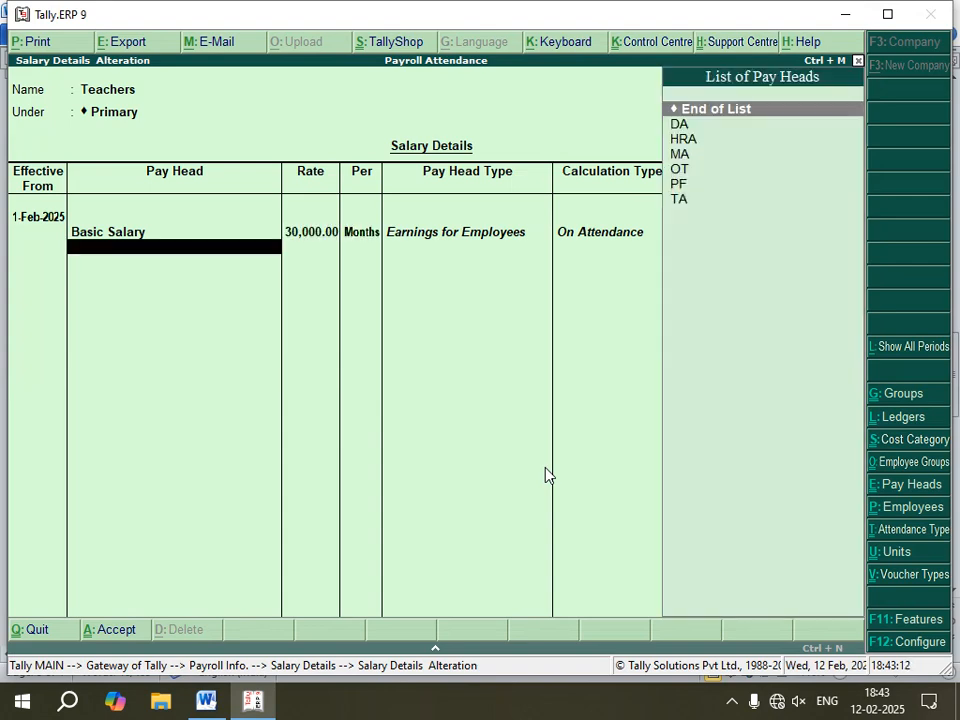
# Step: Add the DA, HRA and MA pay heads to the Teachers salary details
pyautogui.press('Down')
pyautogui.press('Return')
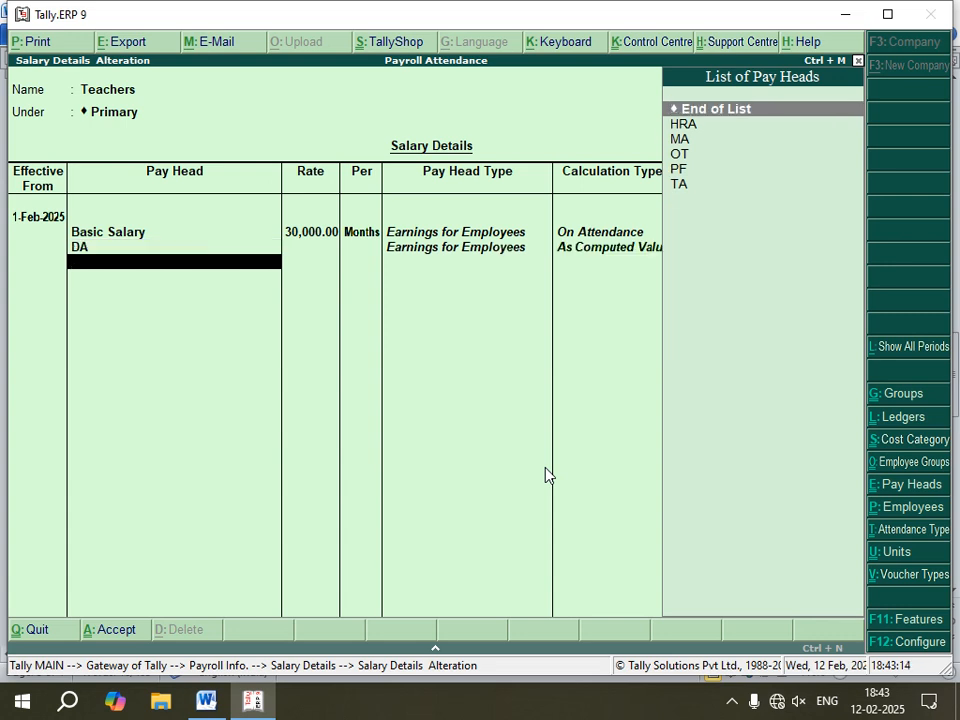
pyautogui.press('Down')
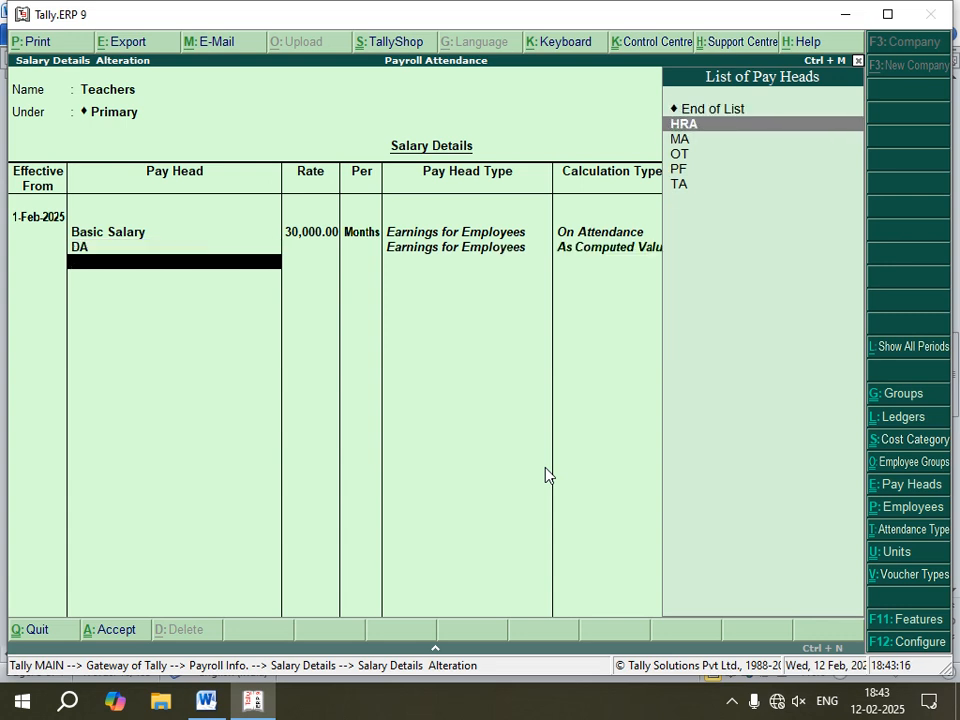
pyautogui.press('Return')
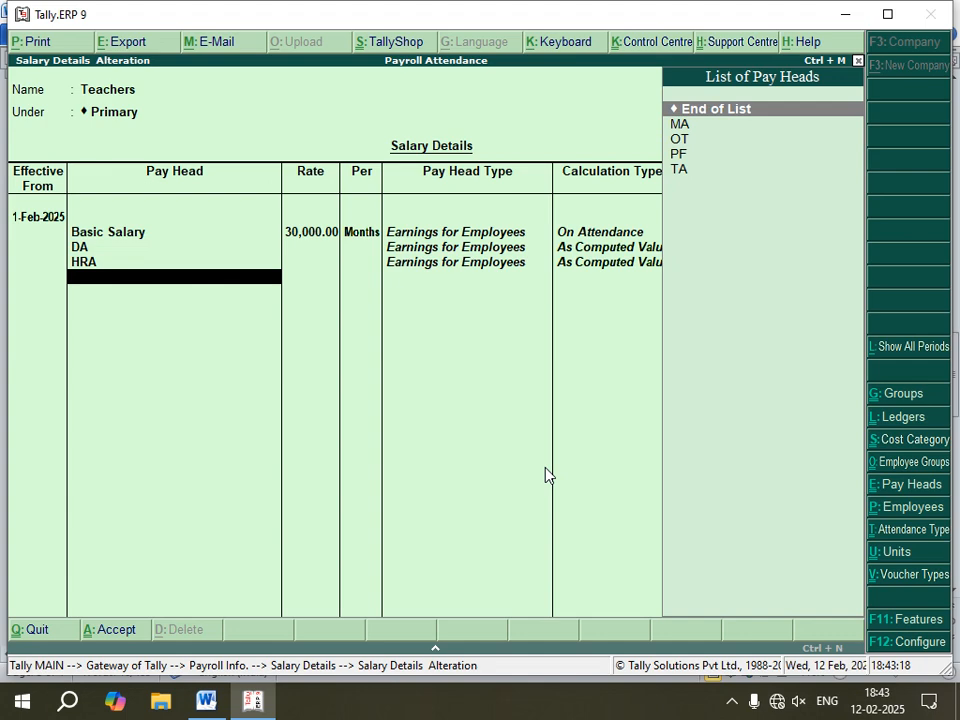
pyautogui.press('Down')
pyautogui.press('Return')
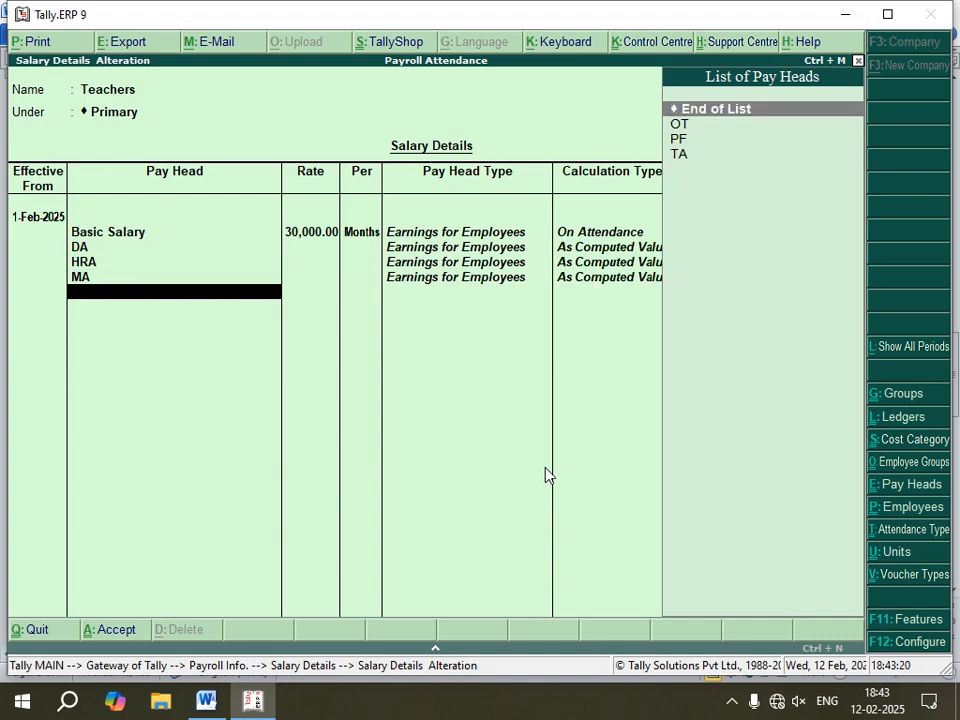
# Step: Check the notes, then add the TA pay head at a rate of 300 per day
pyautogui.click(206, 700)
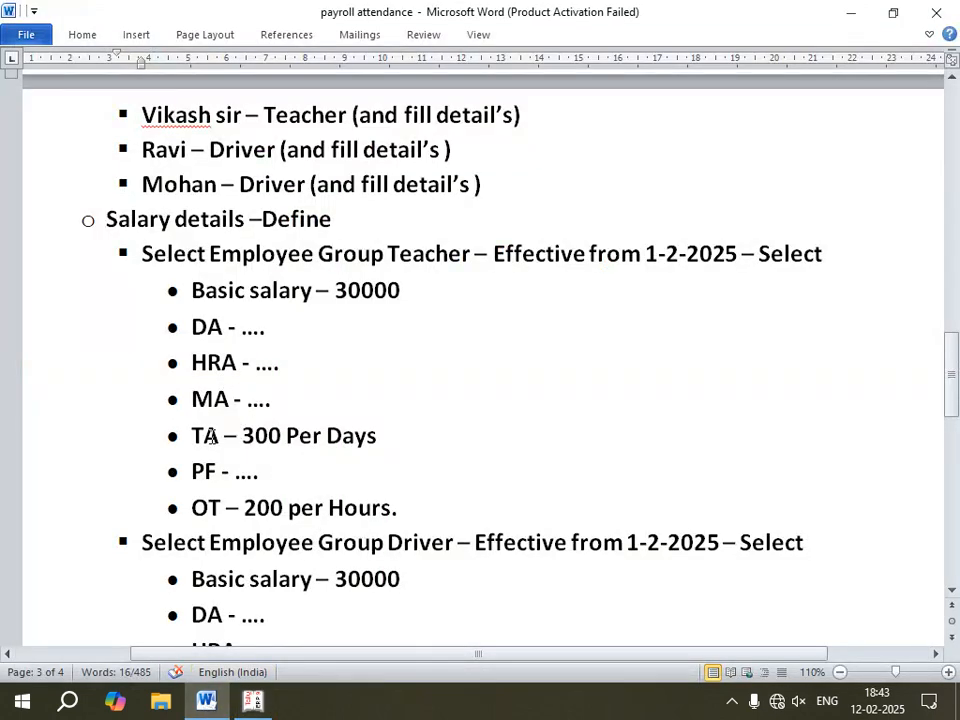
pyautogui.click(257, 700)
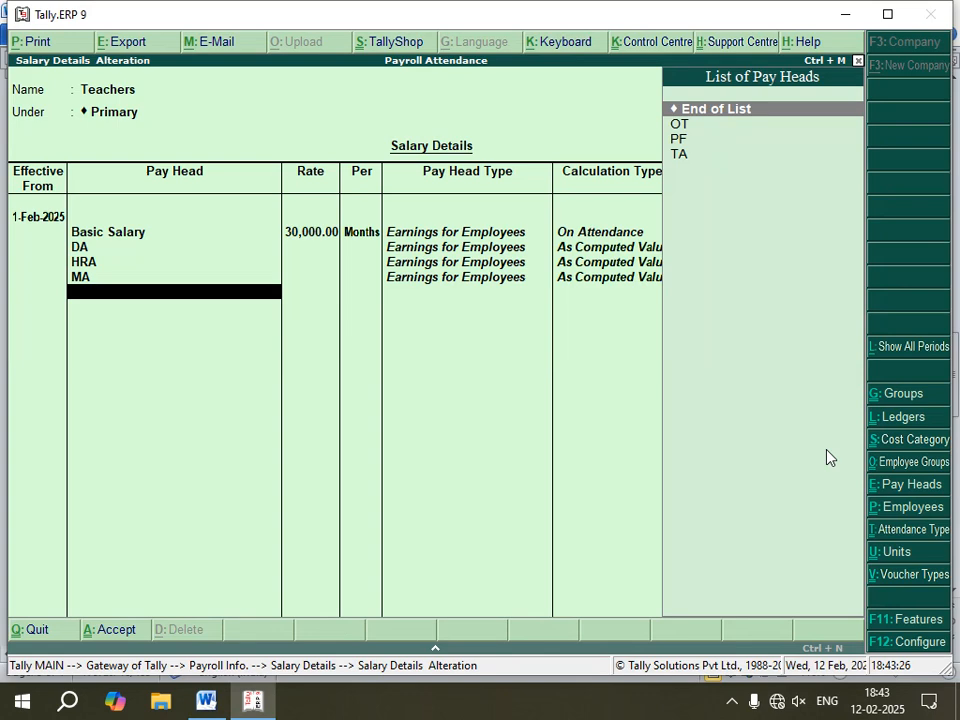
pyautogui.press('Down')
pyautogui.press('Down')
pyautogui.press('Down')
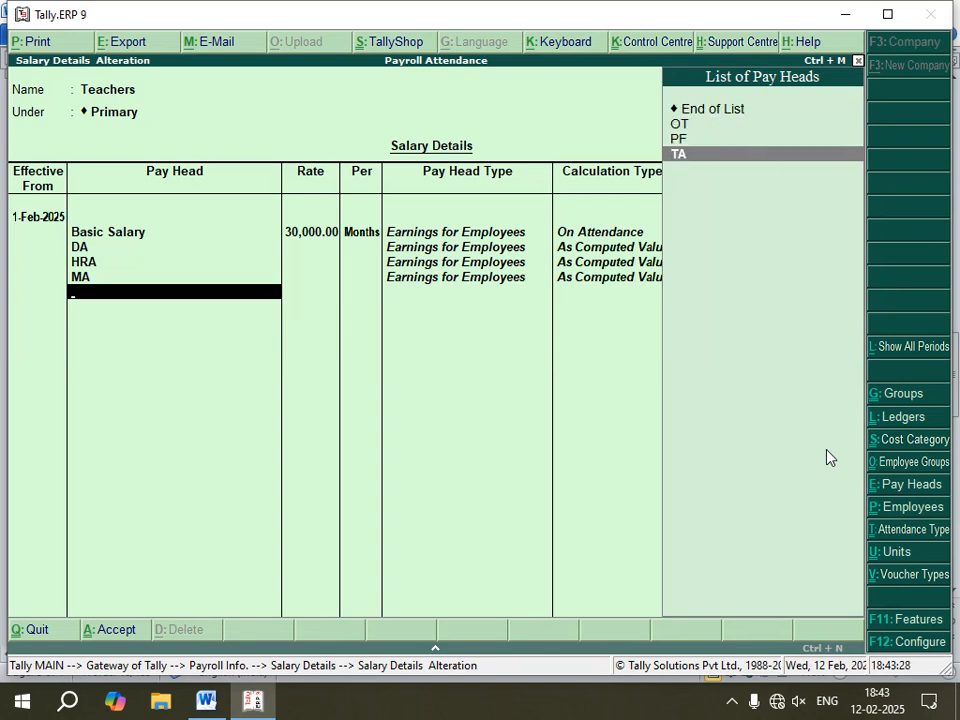
pyautogui.press('Return')
pyautogui.write('300')
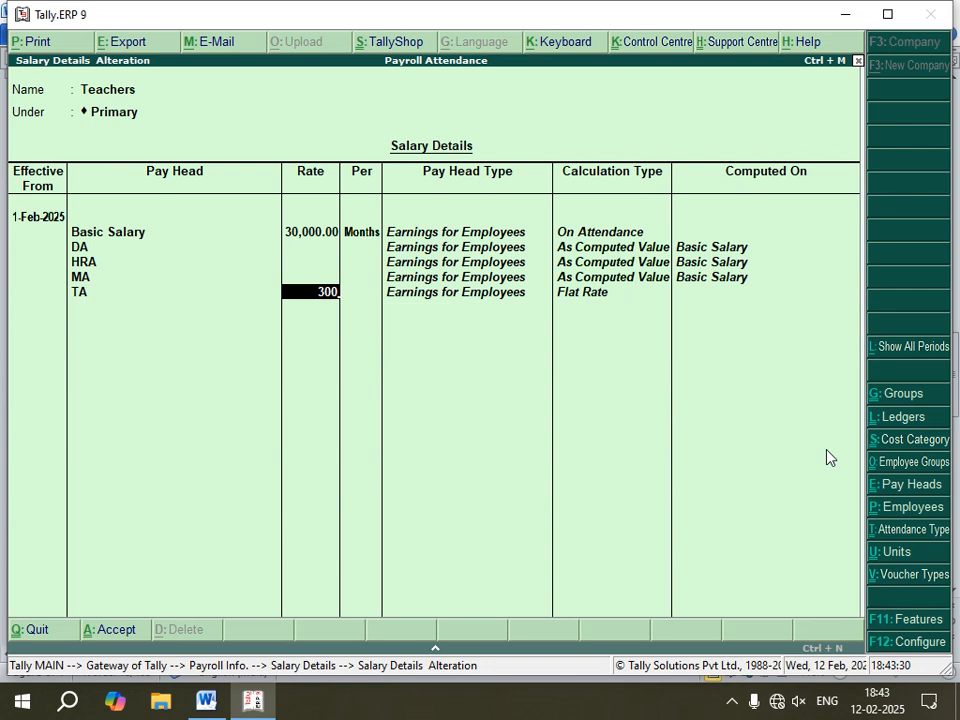
pyautogui.press('Return')
pyautogui.press('Return')
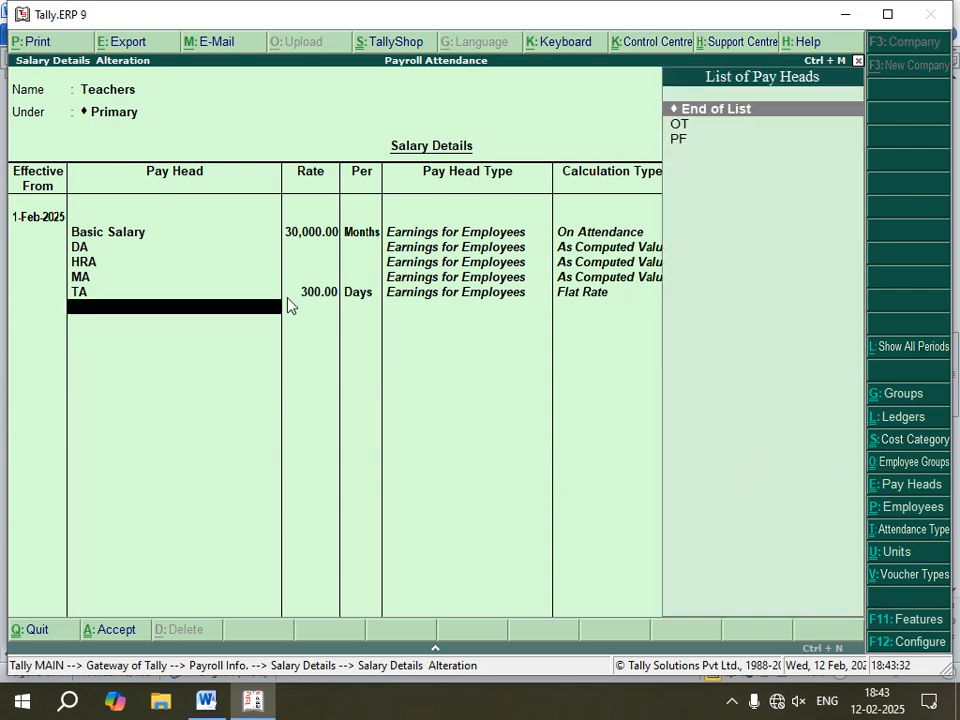
# Step: Add the PF pay head to the Teachers salary details
pyautogui.press('Down')
pyautogui.press('Down')
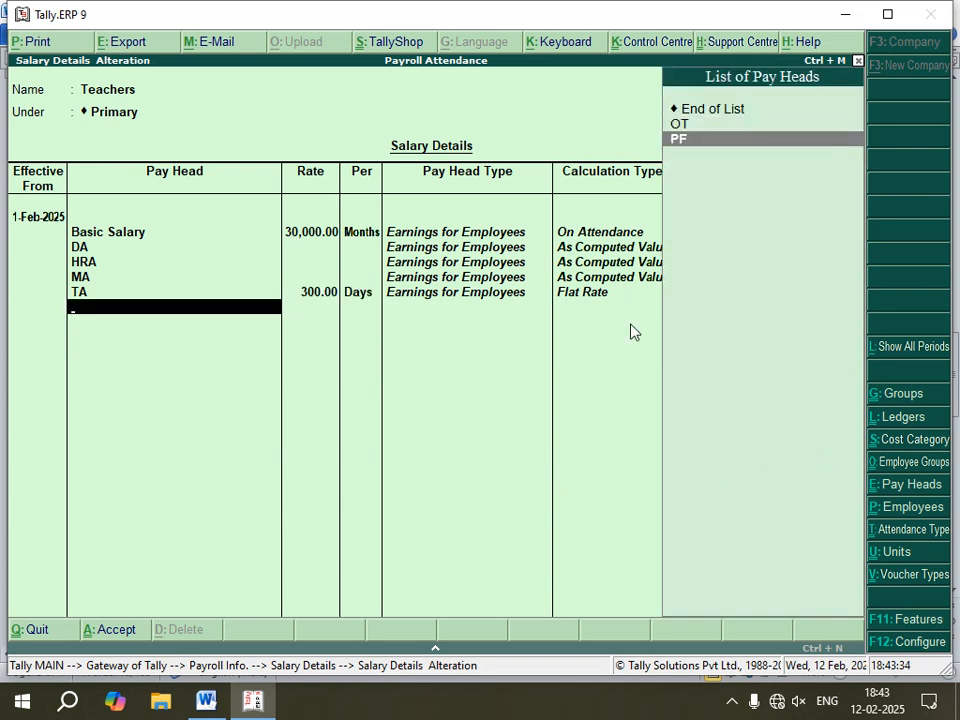
pyautogui.press('Return')
# Step: Add the OT pay head, checking the notes for its rate, at 200 per hour
pyautogui.press('Down')
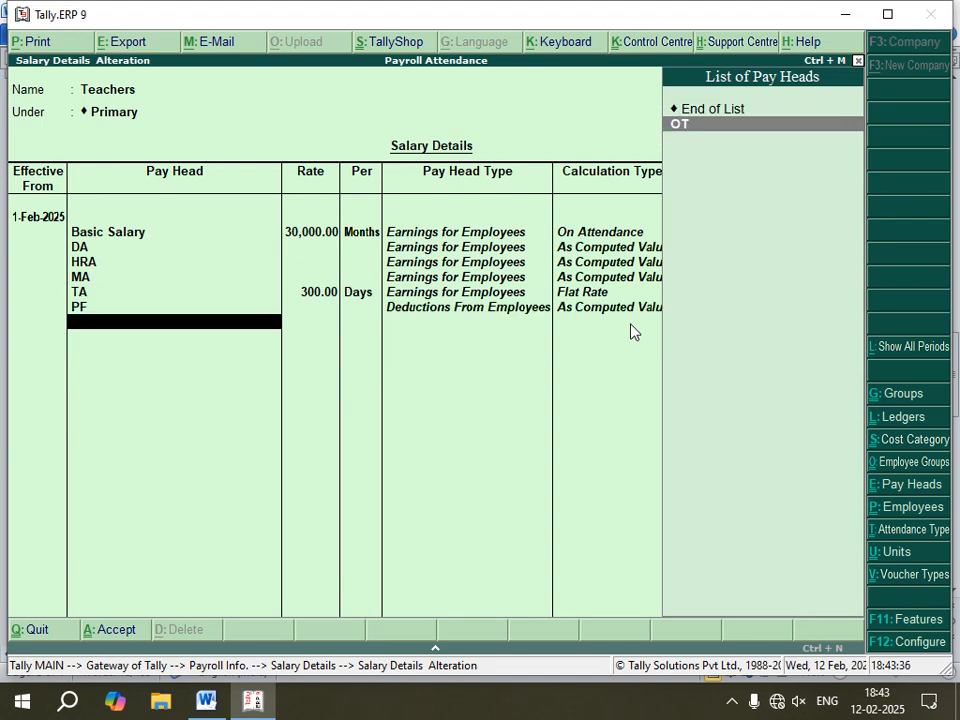
pyautogui.press('Return')
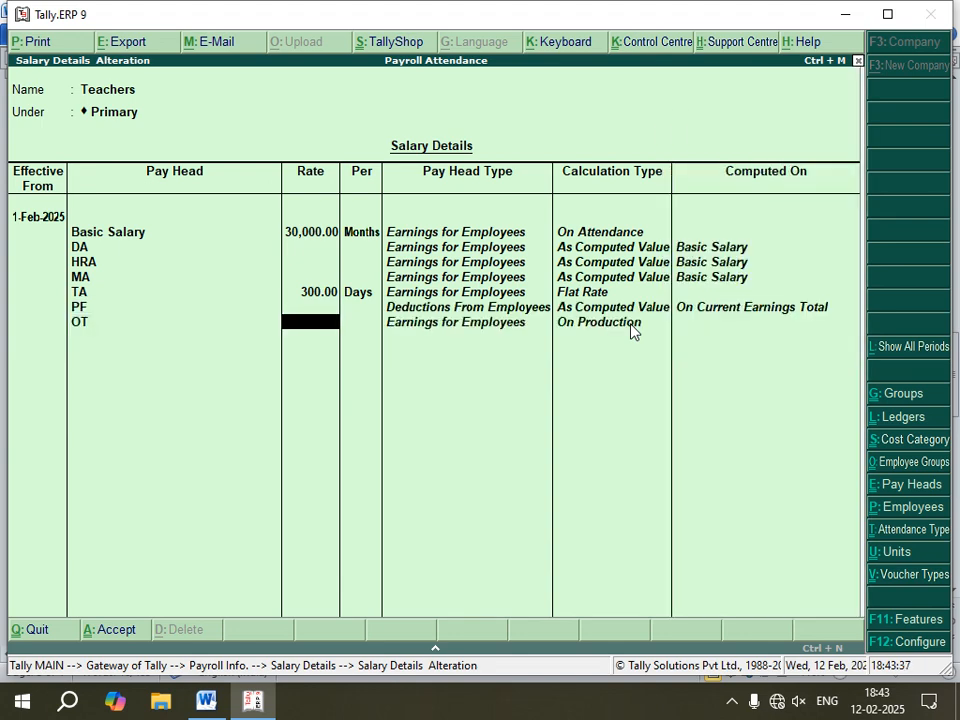
pyautogui.click(205, 703)
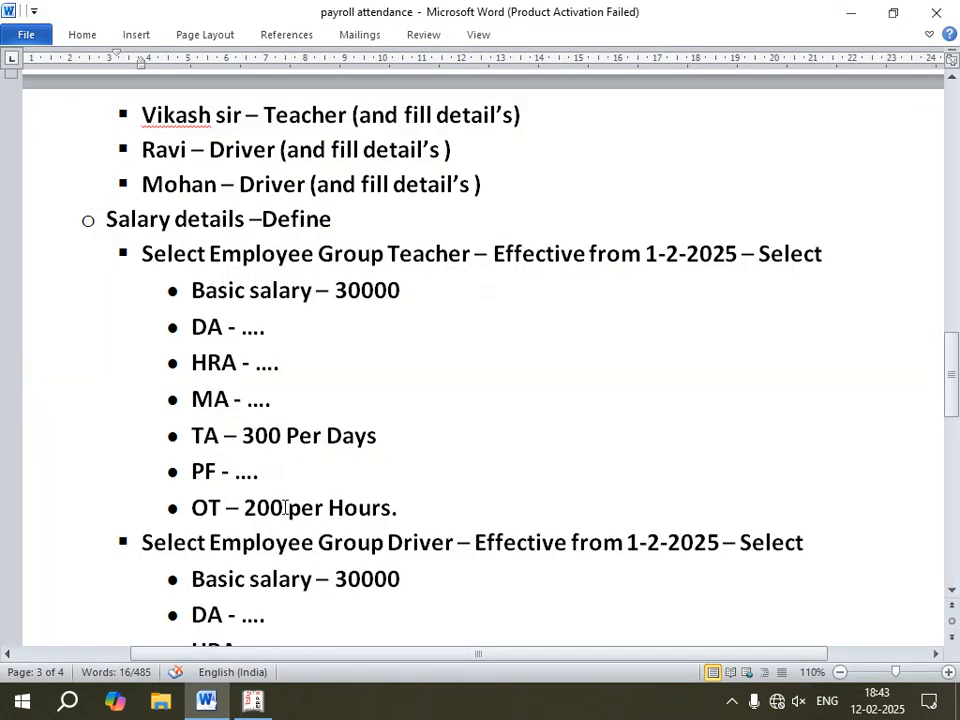
pyautogui.click(253, 703)
pyautogui.write('200')
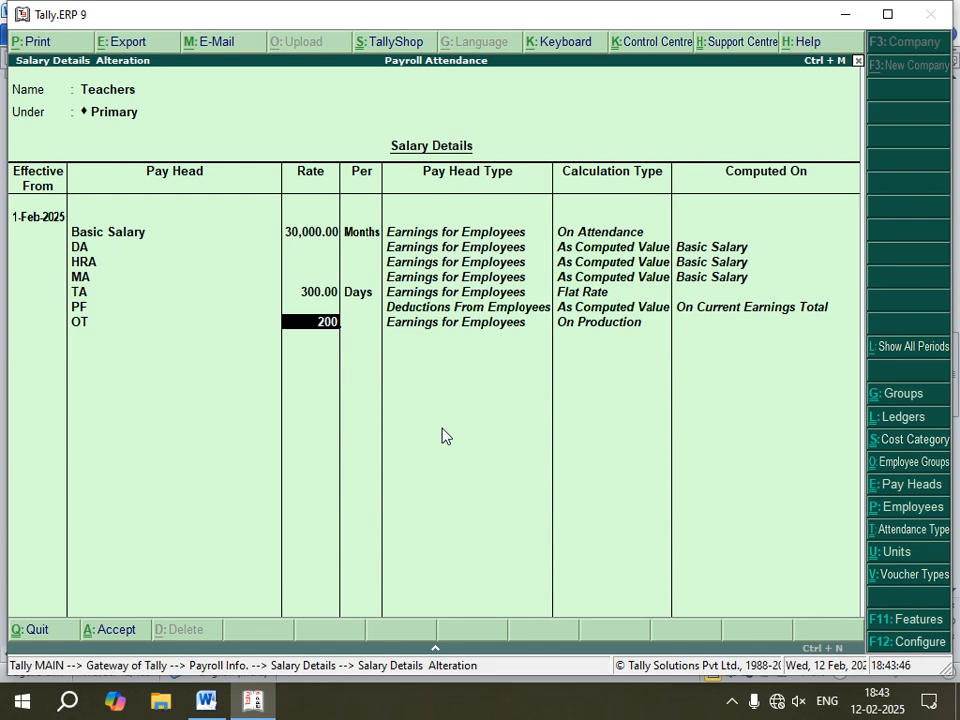
pyautogui.press('Return')
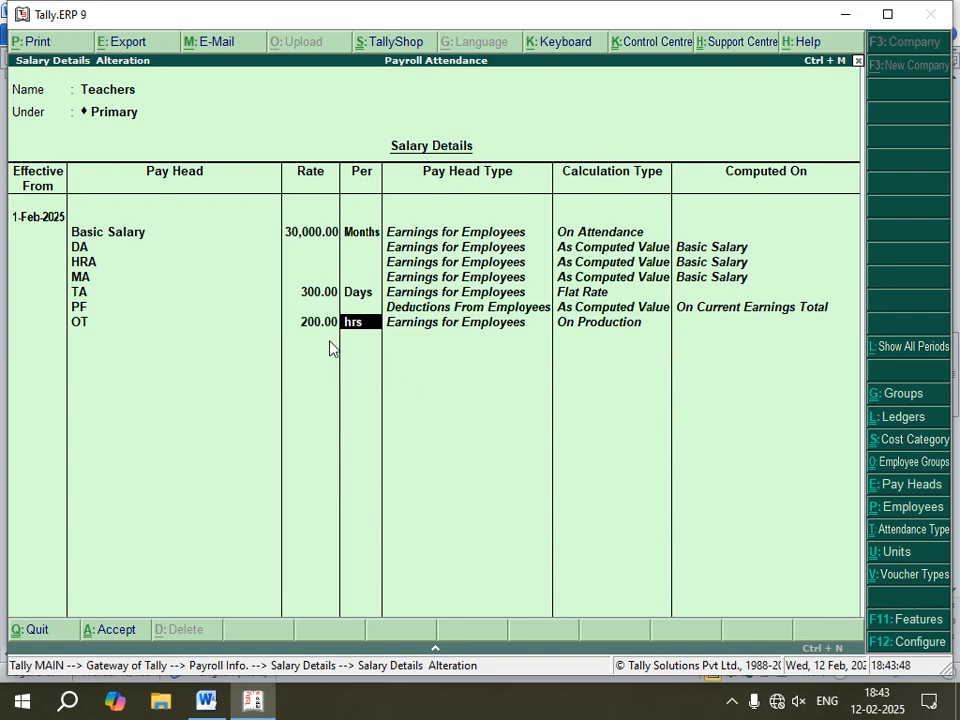
pyautogui.press('Return')
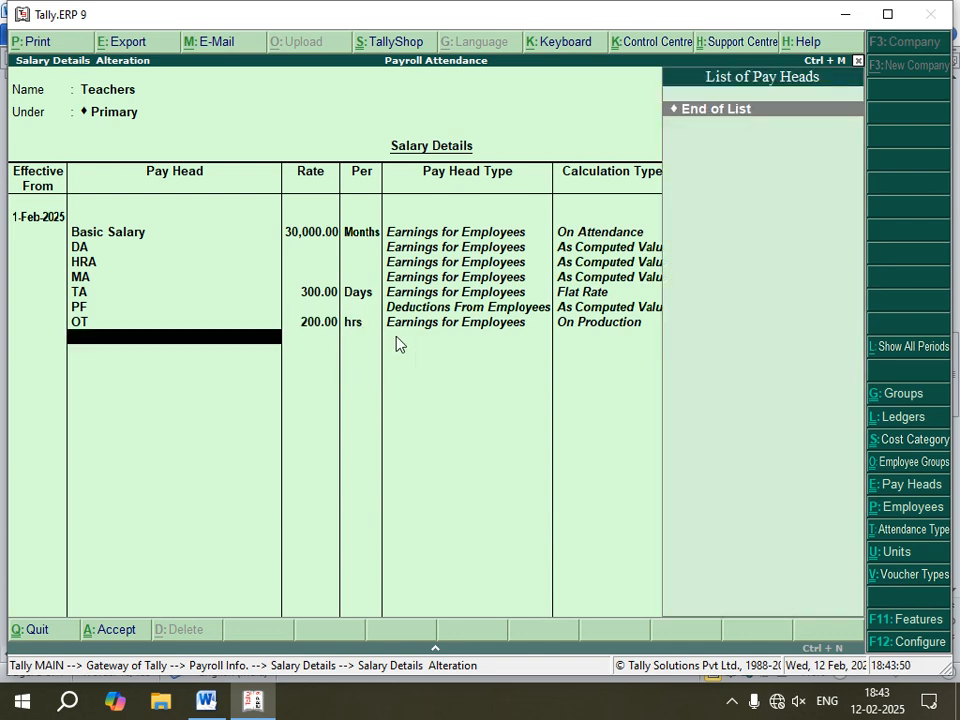
# Step: Accept the Teachers salary details and open salary details definition for the Drivers group
pyautogui.press('Return')
pyautogui.press('Return')
pyautogui.press('Return')
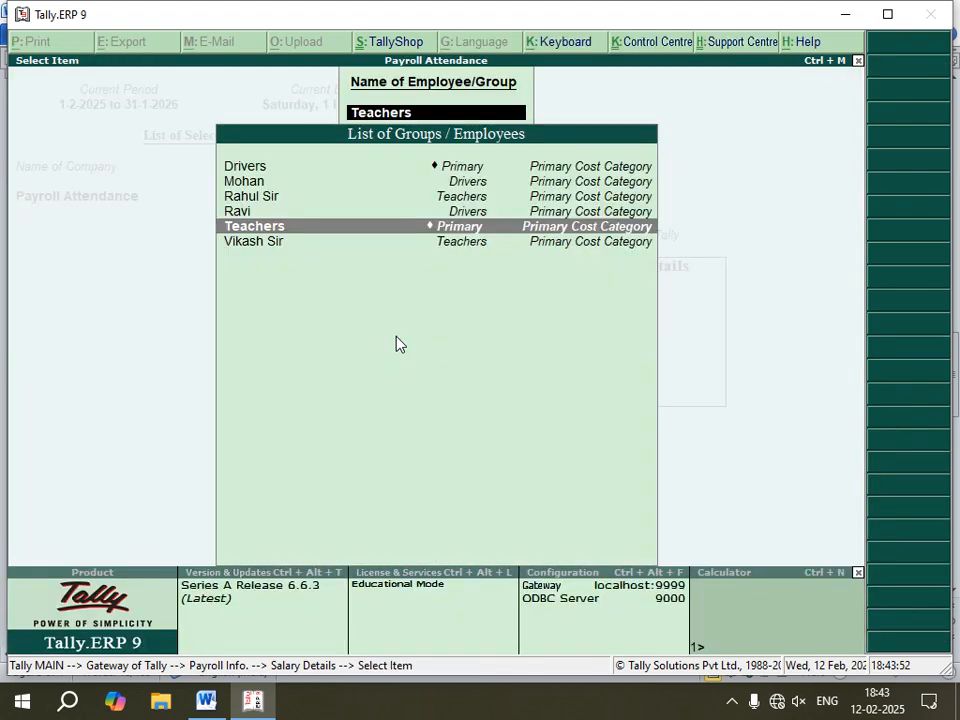
pyautogui.press('Up')
pyautogui.press('Up')
pyautogui.press('Up')
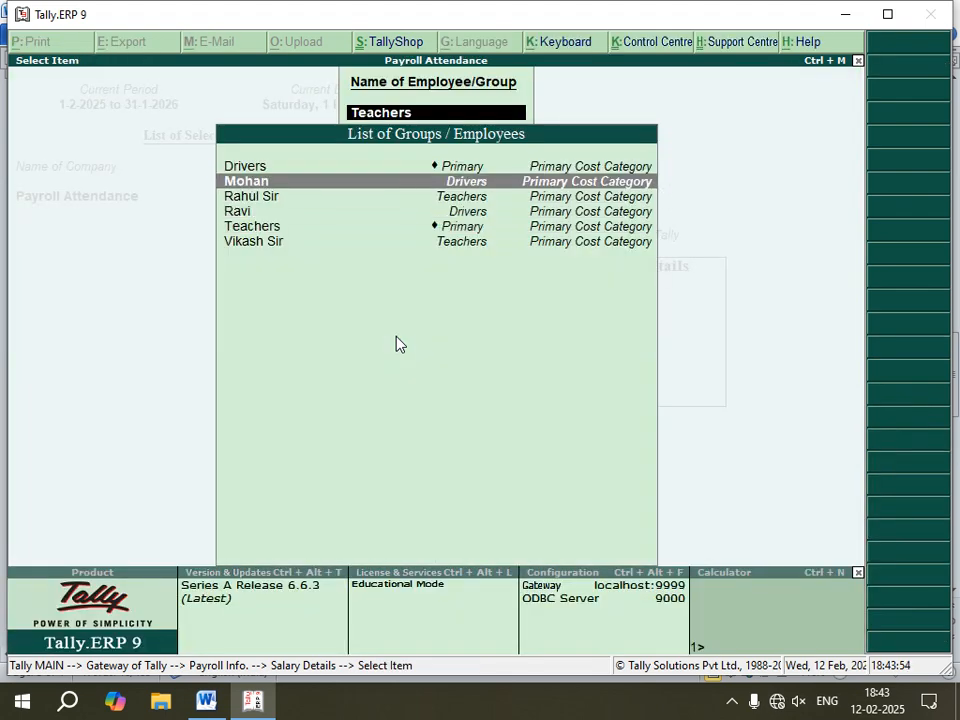
pyautogui.press('Up')
pyautogui.press('Return')
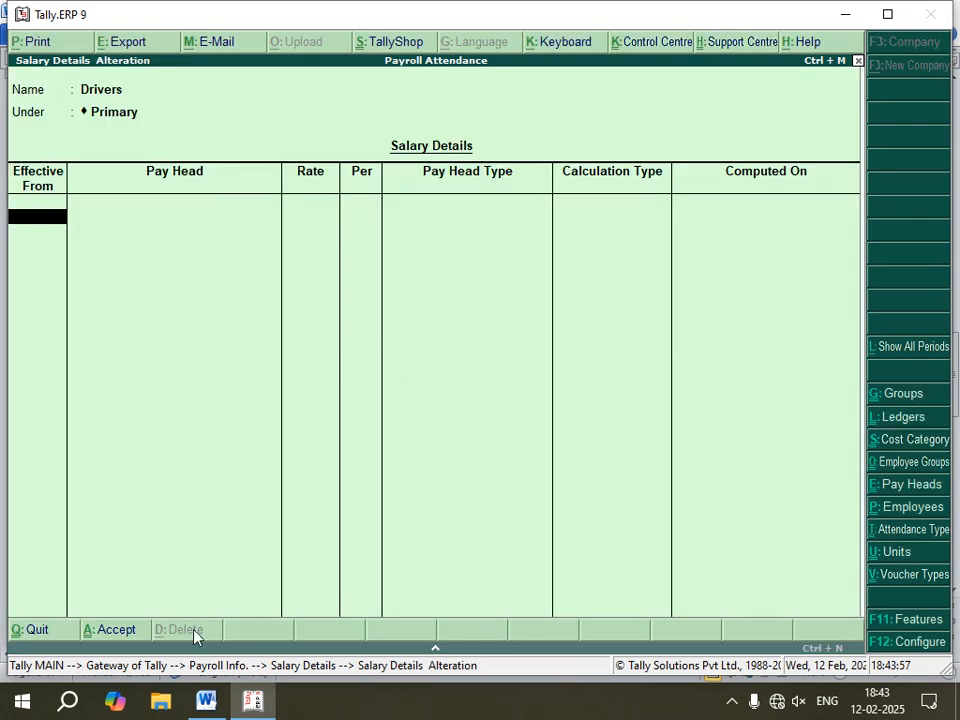
pyautogui.click(207, 708)
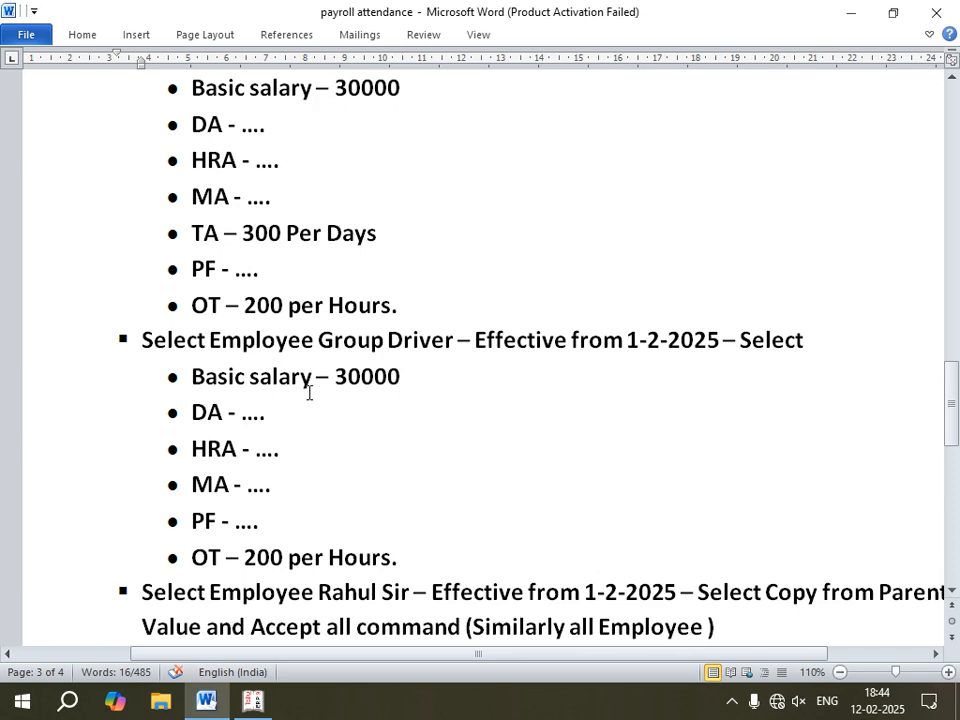
pyautogui.moveTo(403, 376); pyautogui.dragTo(334, 376)
pyautogui.write('10000')
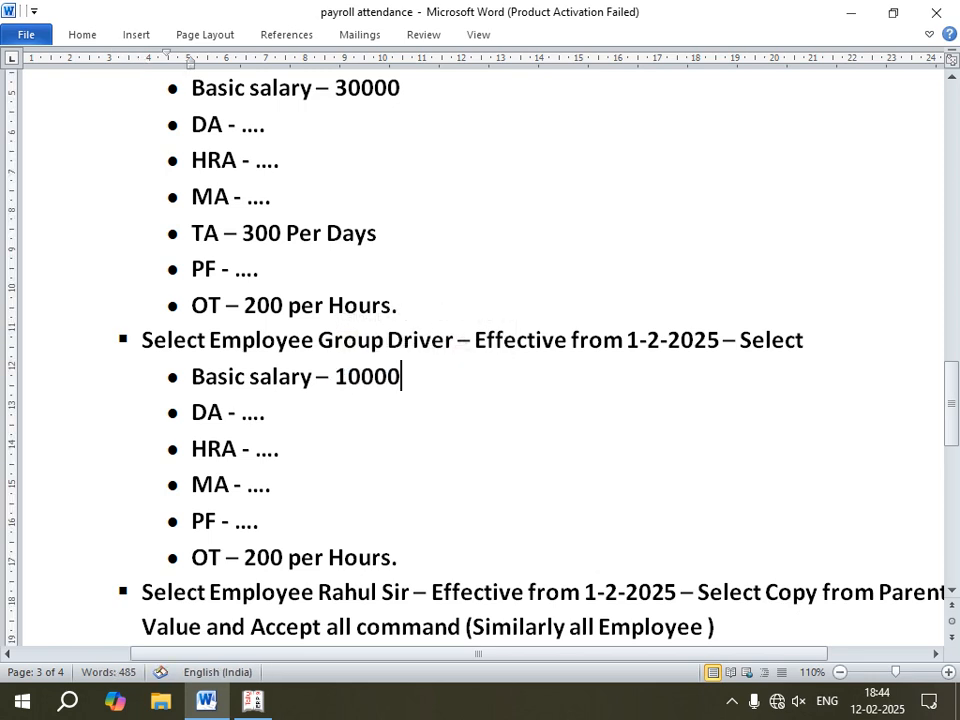
pyautogui.press('Return')
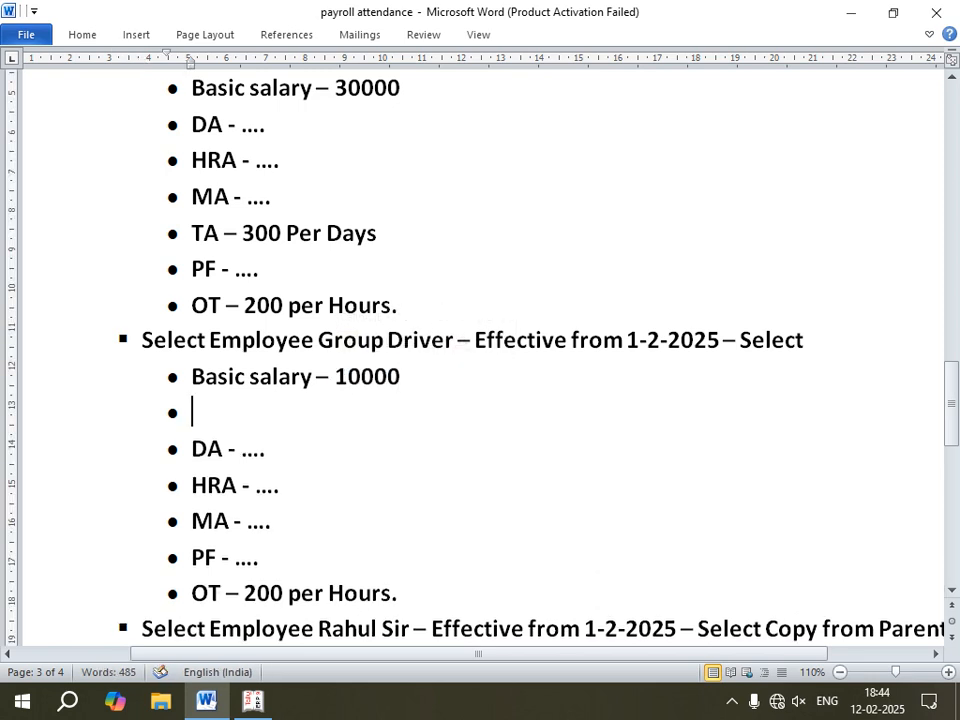
pyautogui.hotkey('ctrl', 'z')
pyautogui.hotkey('ctrl', 'z')
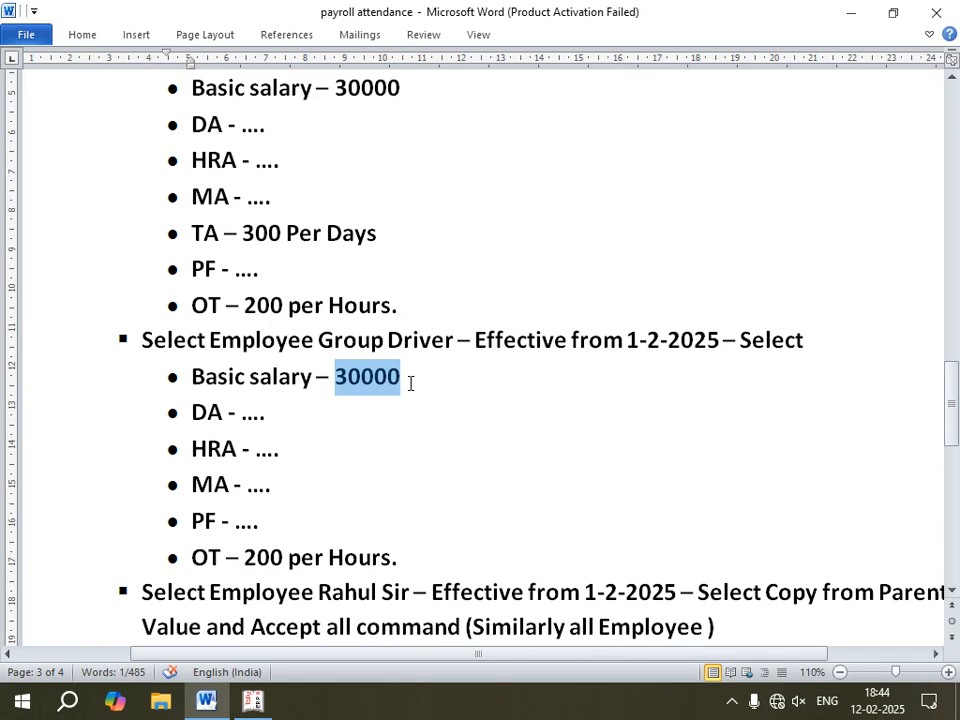
# Step: Change the Drivers' basic salary in the notes document to 10000
pyautogui.click(401, 378)
pyautogui.moveTo(401, 378); pyautogui.dragTo(339, 366)
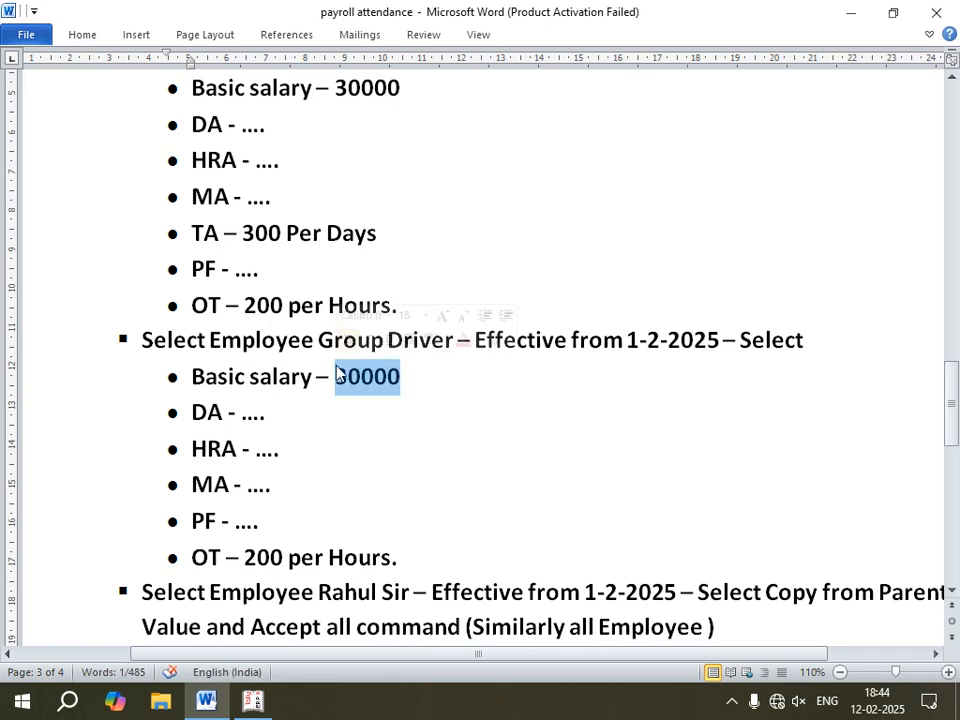
pyautogui.write('1000')
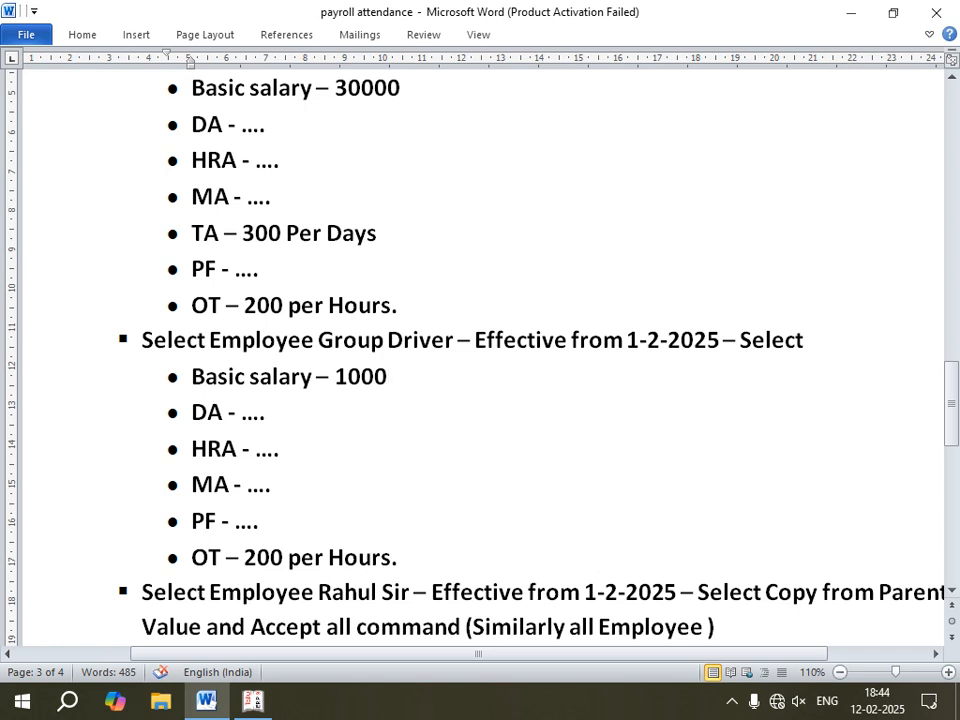
pyautogui.write('0')
pyautogui.click(347, 435)
# Step: Set the Drivers' effective date to 1-Feb-2025 and choose to start afresh
pyautogui.click(252, 703)
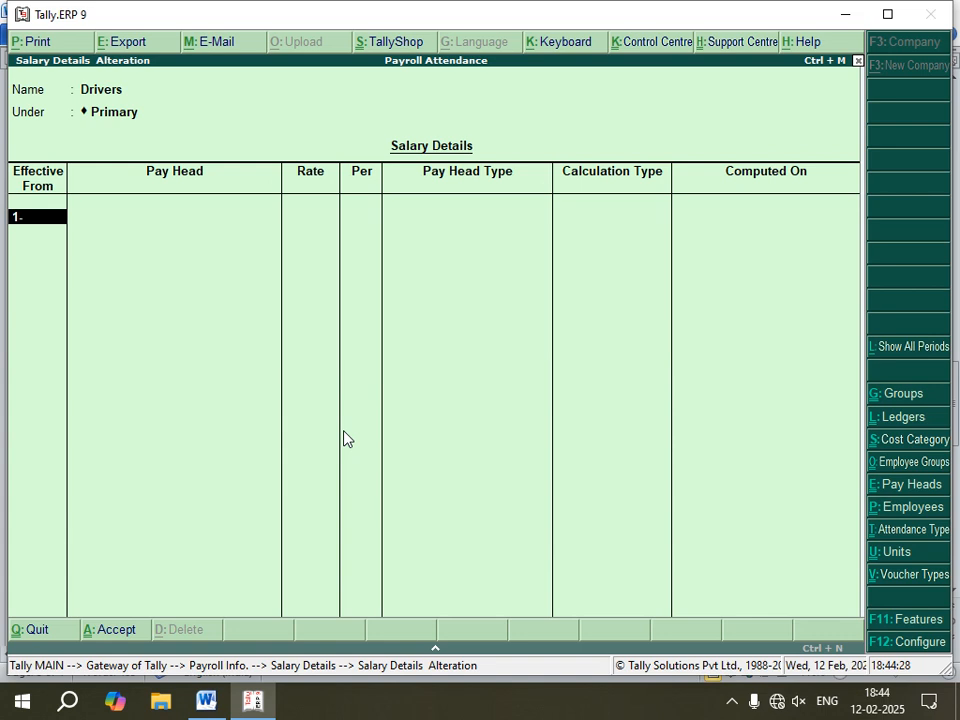
pyautogui.press('Return')
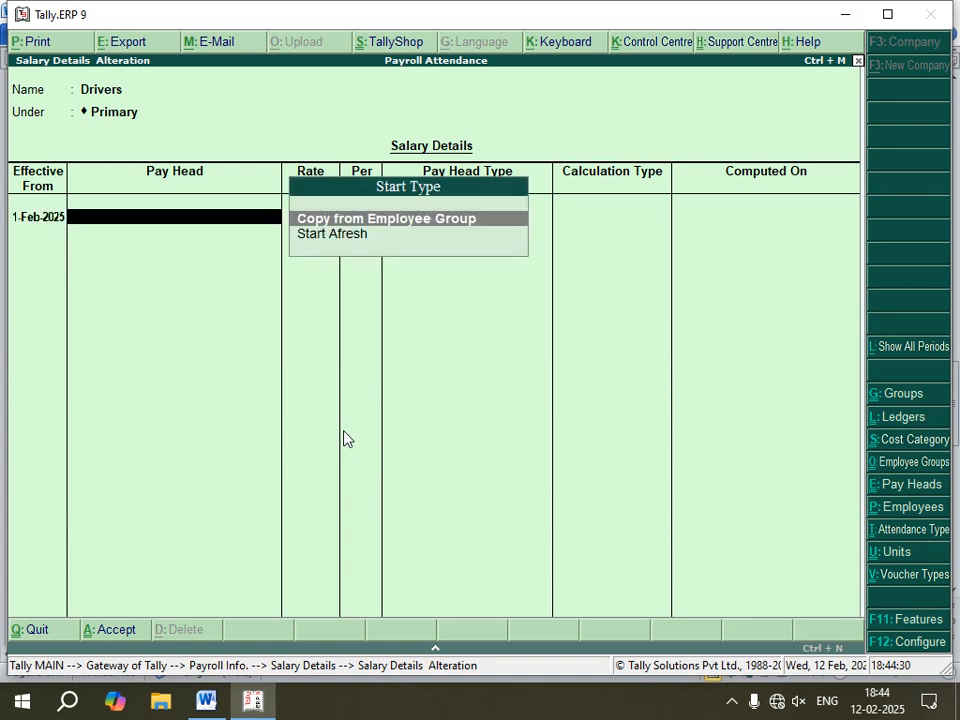
pyautogui.press('Down')
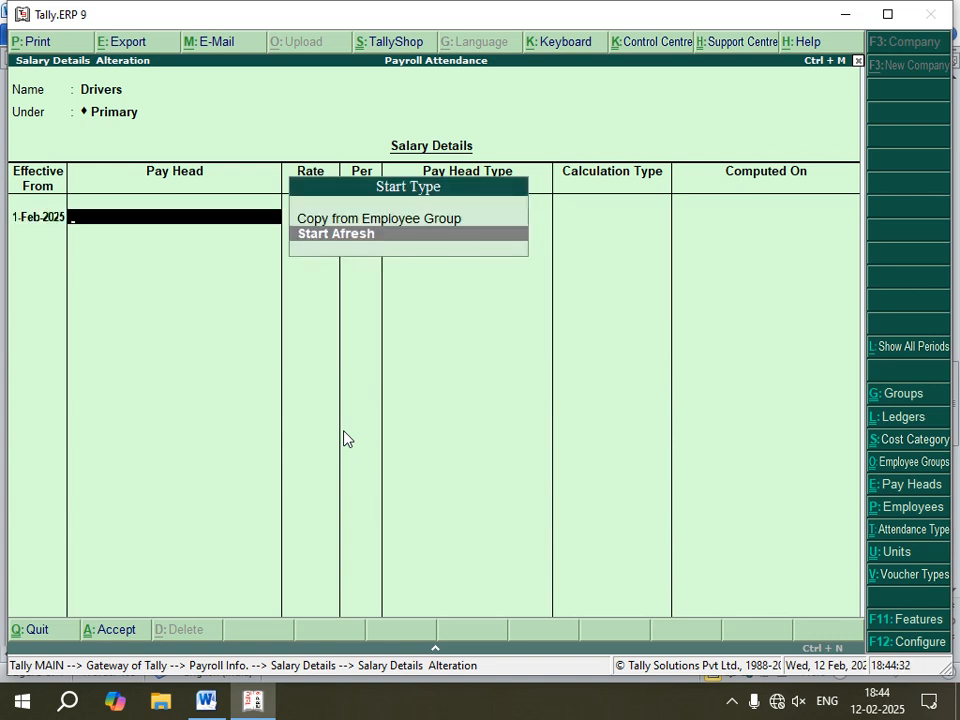
pyautogui.press('Return')
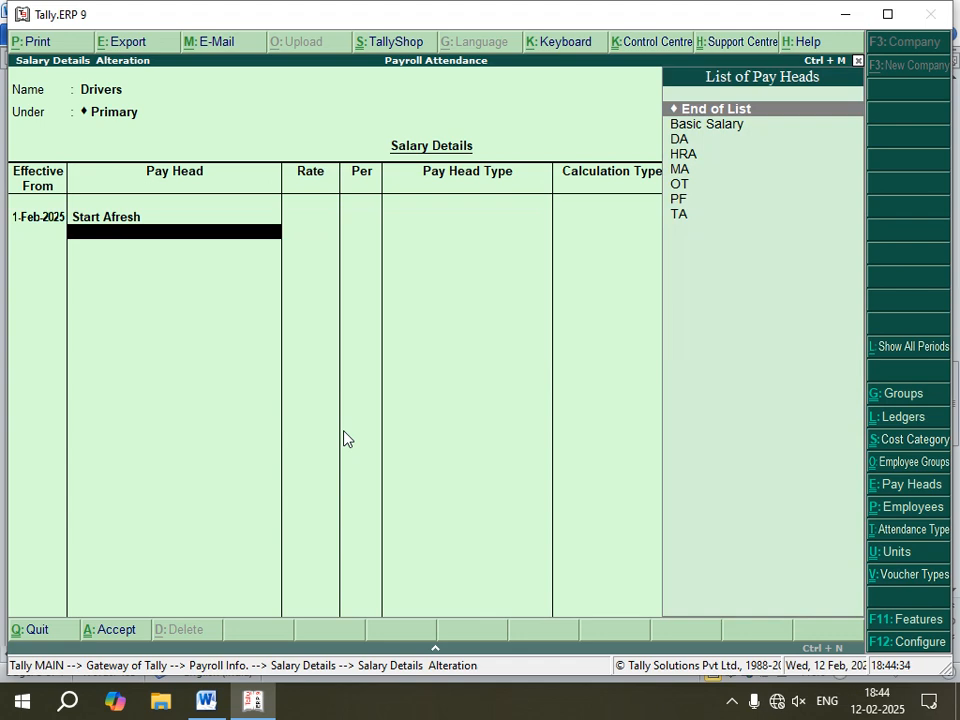
# Step: Add the Basic Salary pay head to the Drivers group at 10,000 per month
pyautogui.press('Down')
pyautogui.press('Return')
pyautogui.write('10000')
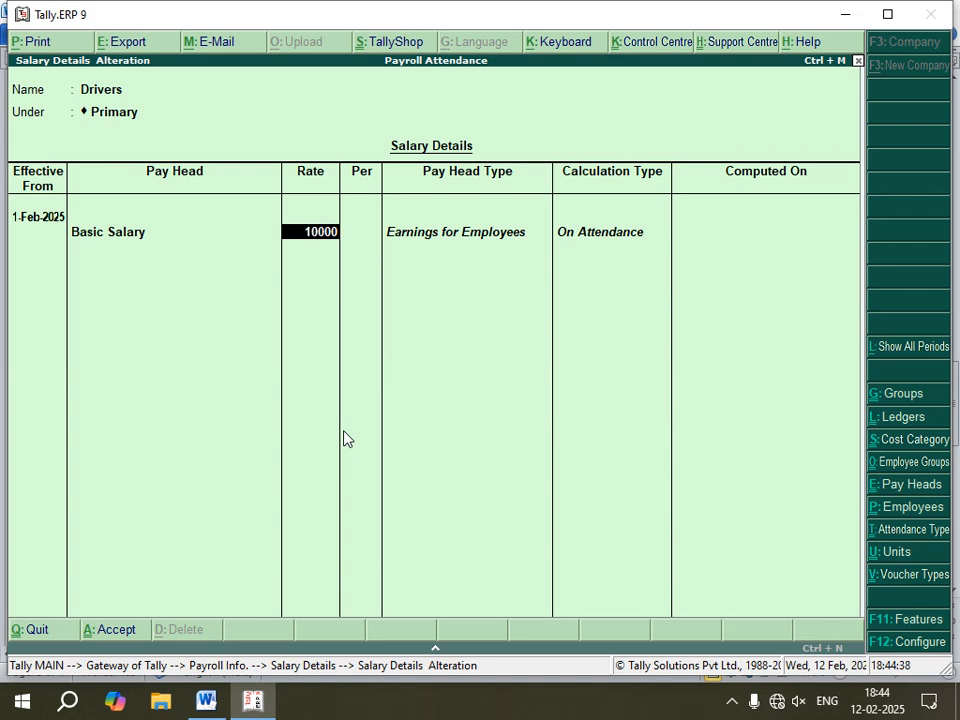
pyautogui.press('Return')
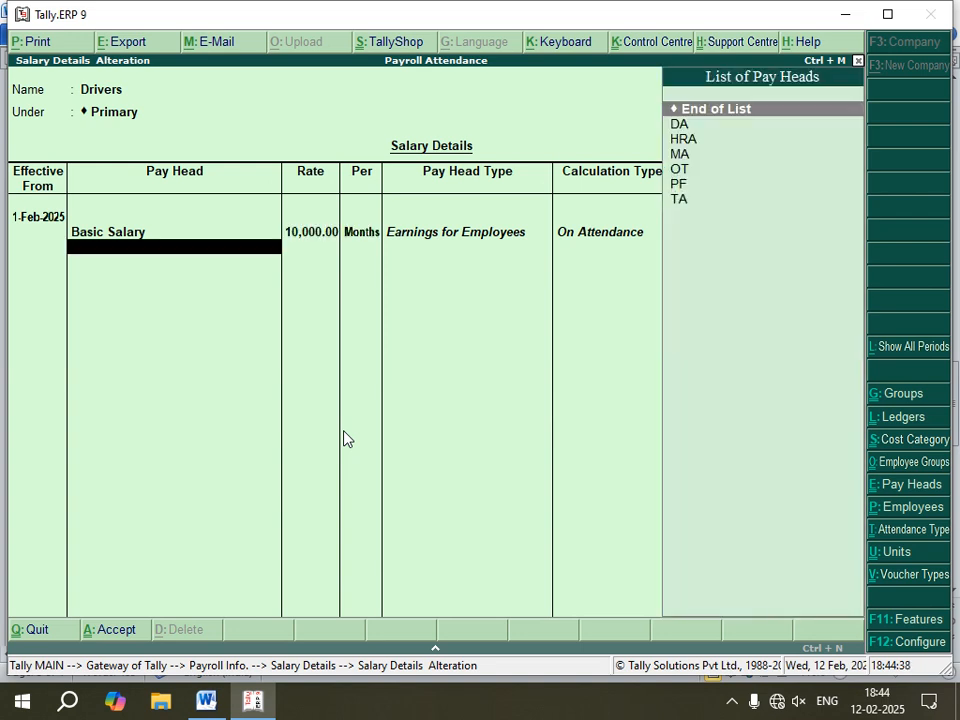
# Step: Add the DA, HRA, MA, PF and OT pay heads to the Drivers salary details
pyautogui.press('Down')
pyautogui.press('Return')
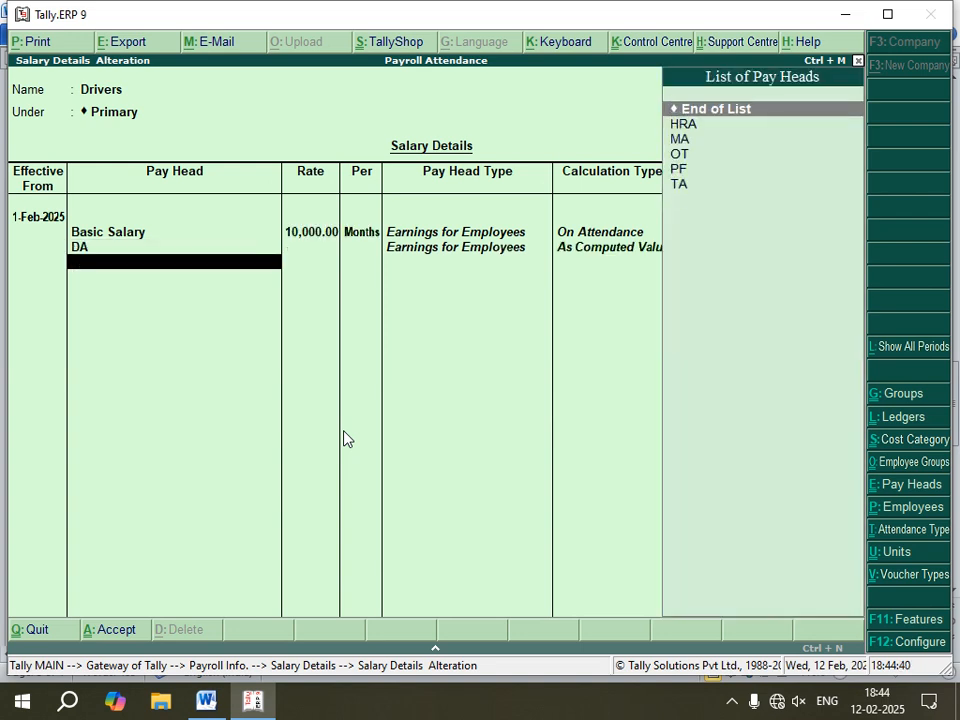
pyautogui.press('Down')
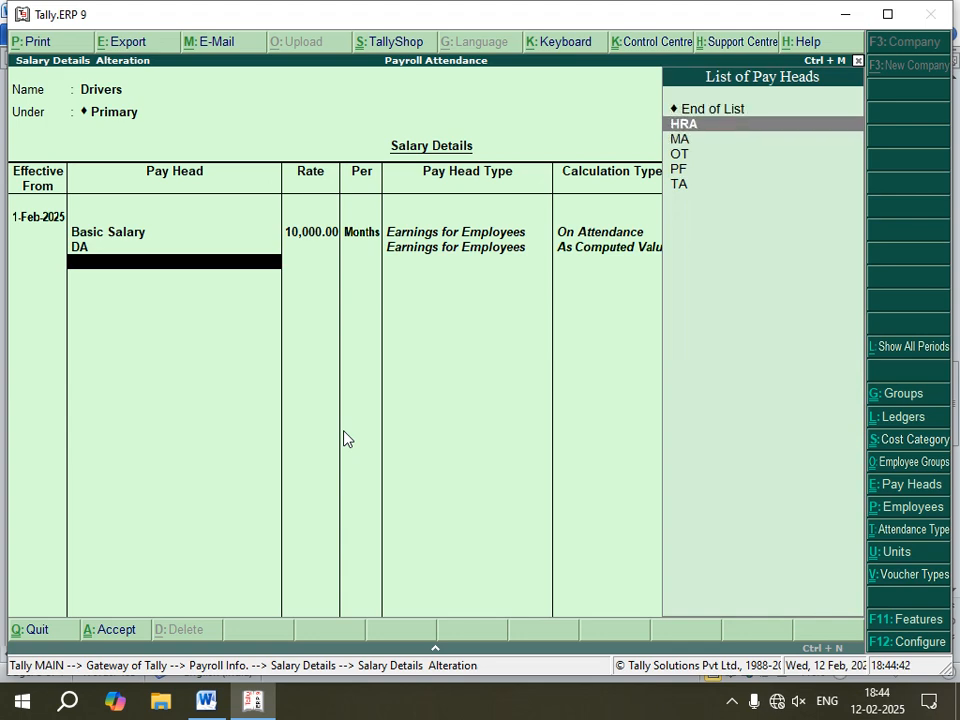
pyautogui.press('Return')
pyautogui.press('Down')
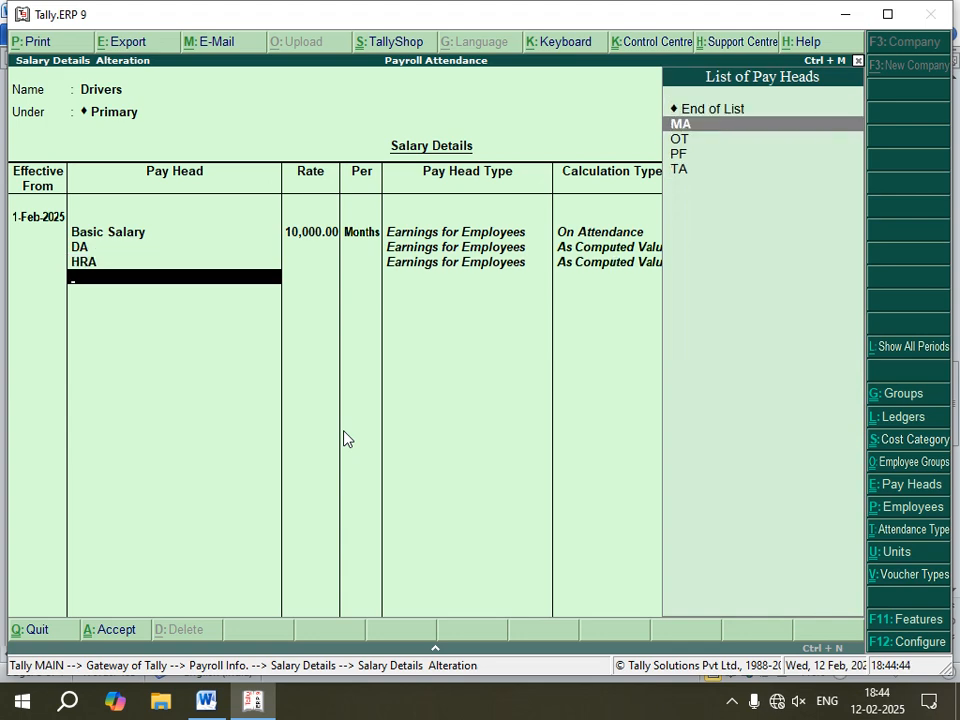
pyautogui.press('Return')
pyautogui.press('Down')
pyautogui.press('Down')
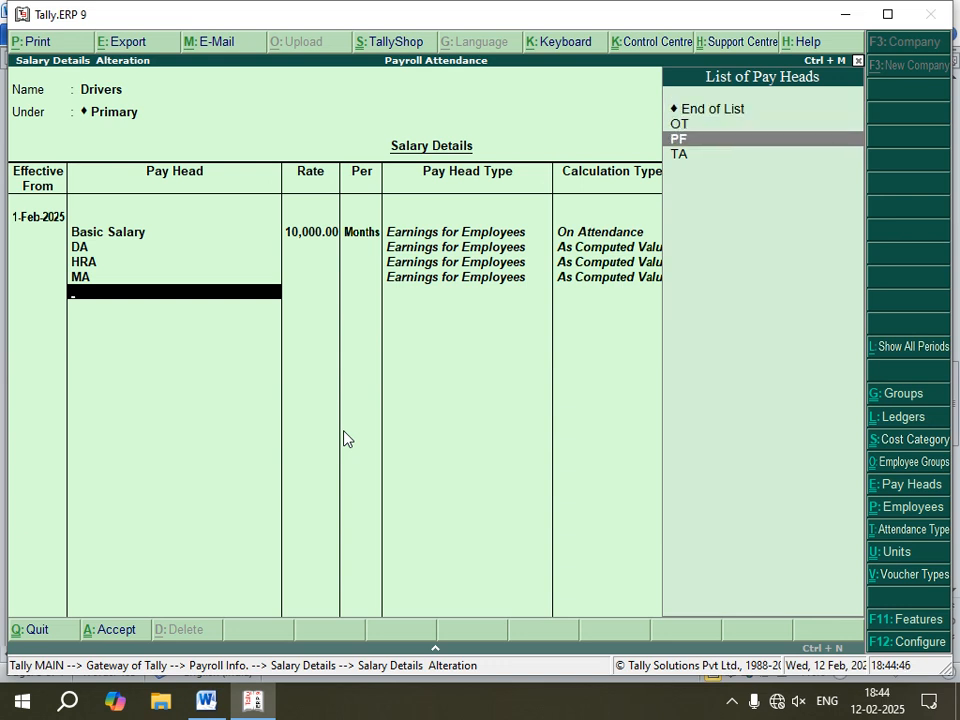
pyautogui.press('Return')
pyautogui.press('Down')
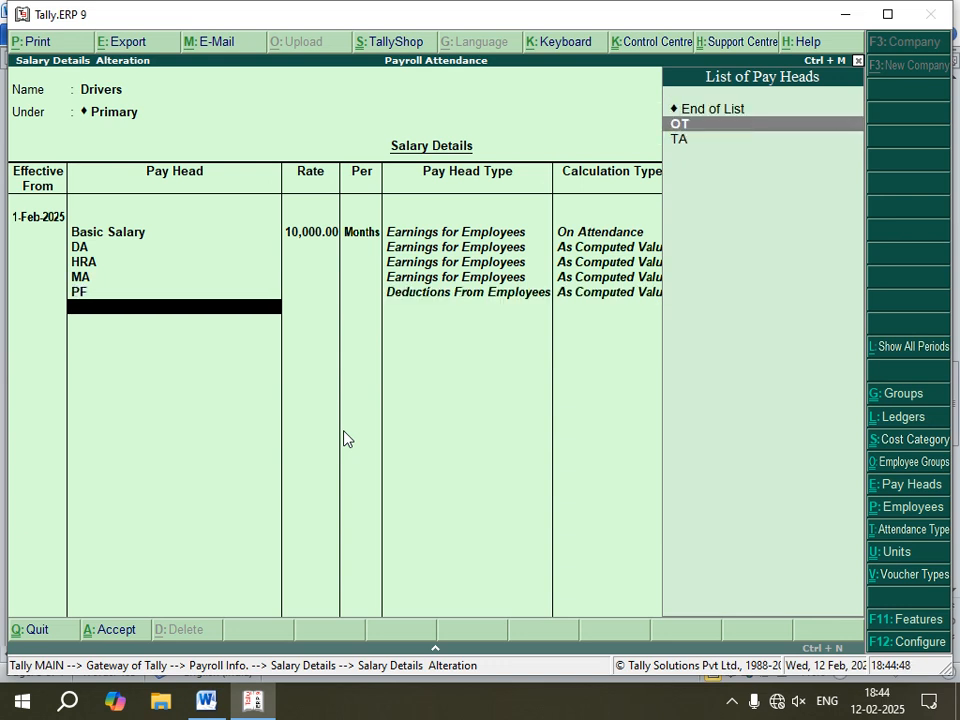
pyautogui.press('Return')
# Step: Change the Drivers' OT rate in the notes document to 100 per hour
pyautogui.click(206, 700)
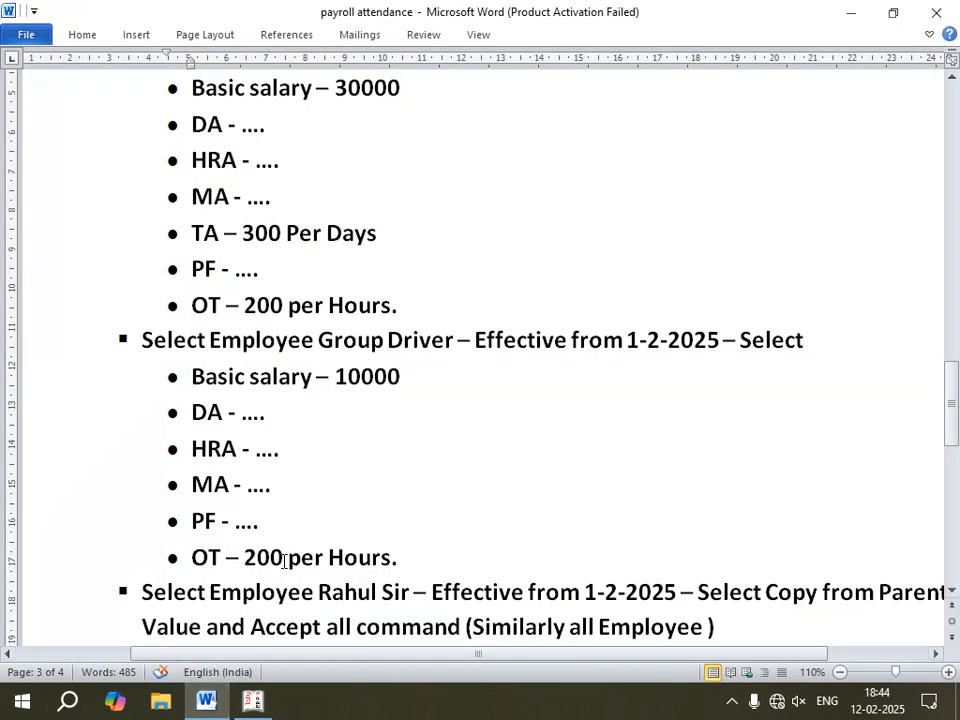
pyautogui.moveTo(285, 557); pyautogui.dragTo(244, 557)
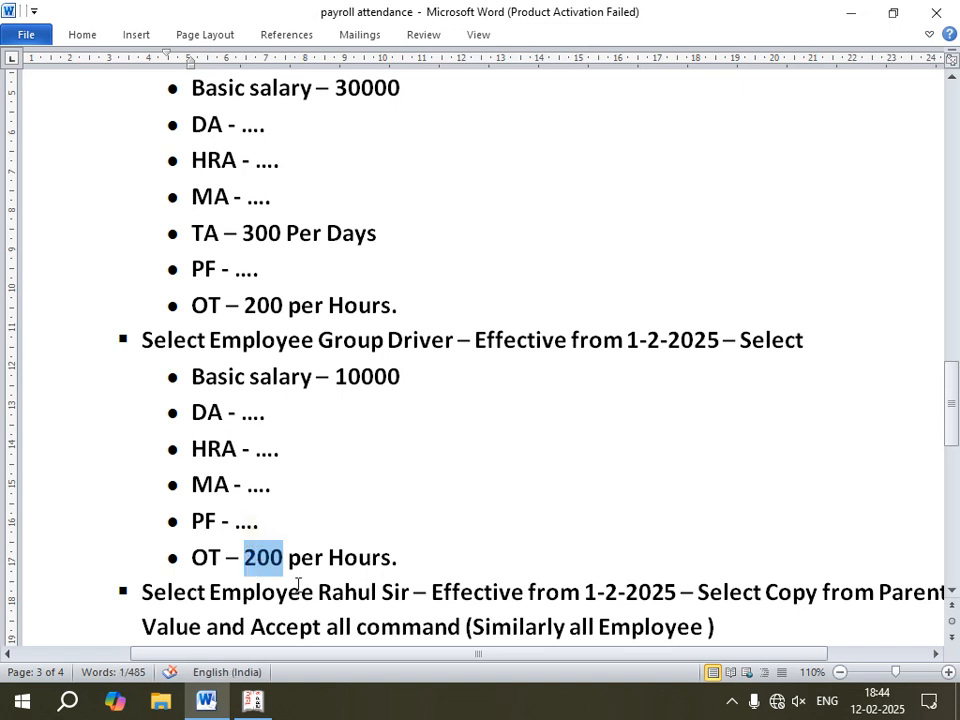
pyautogui.write('100')
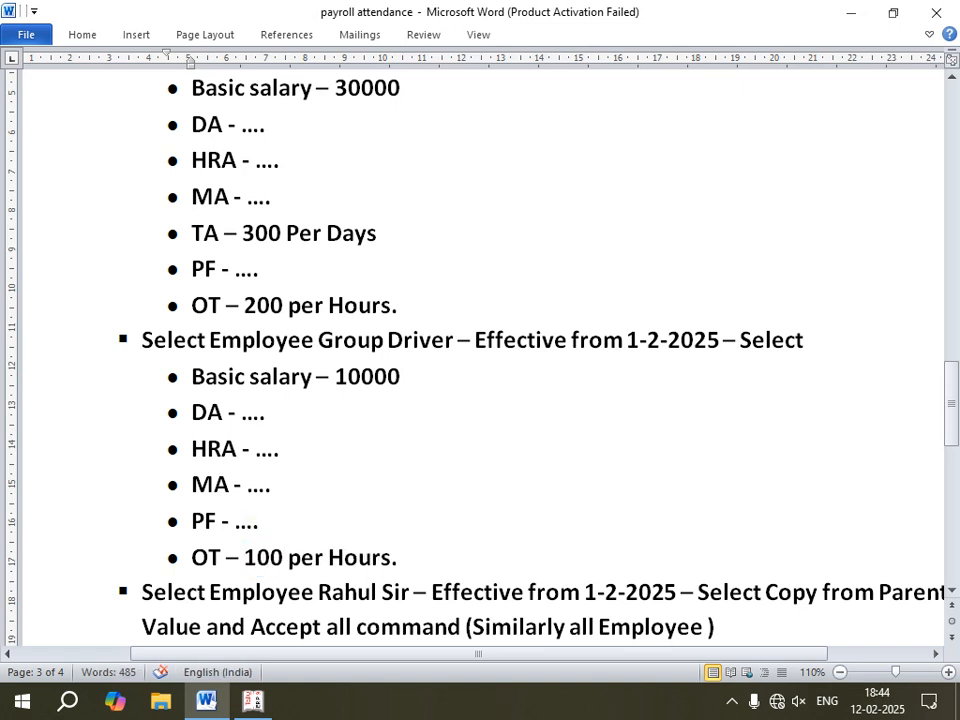
# Step: Set the Drivers' OT rate to 100 per hours and accept the Drivers salary details
pyautogui.hotkey('alt', 'Tab')
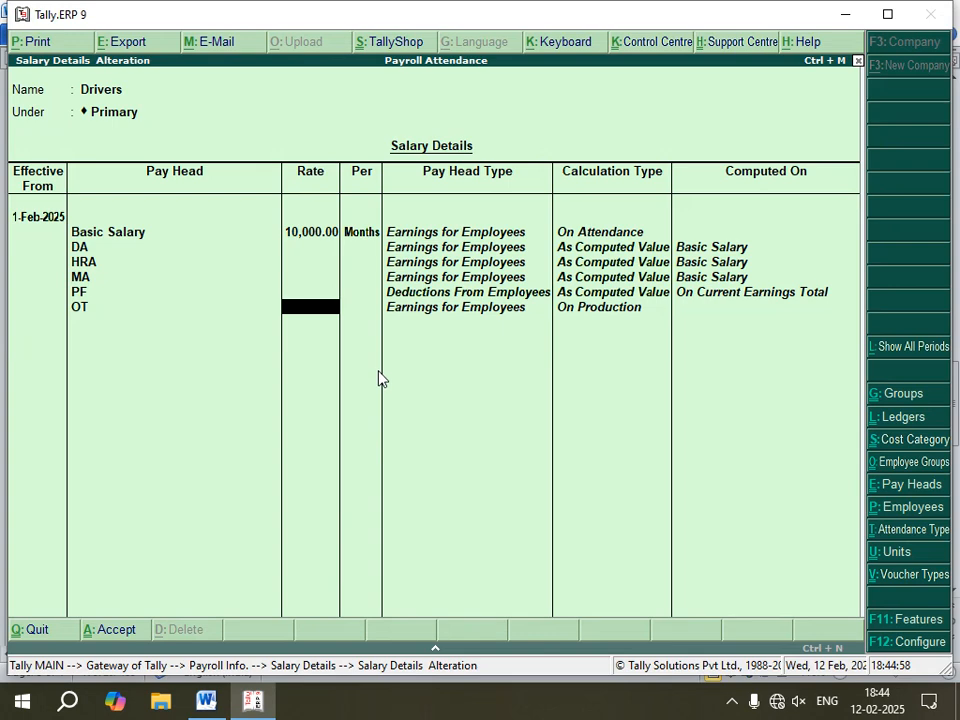
pyautogui.press('Return')
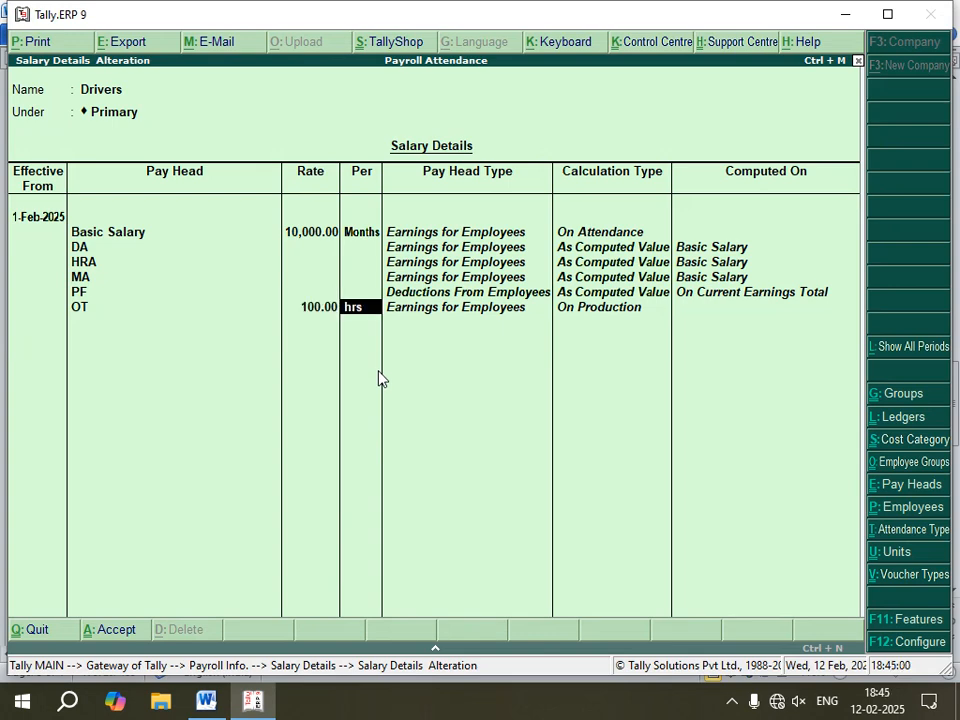
pyautogui.press('Return')
pyautogui.press('Return')
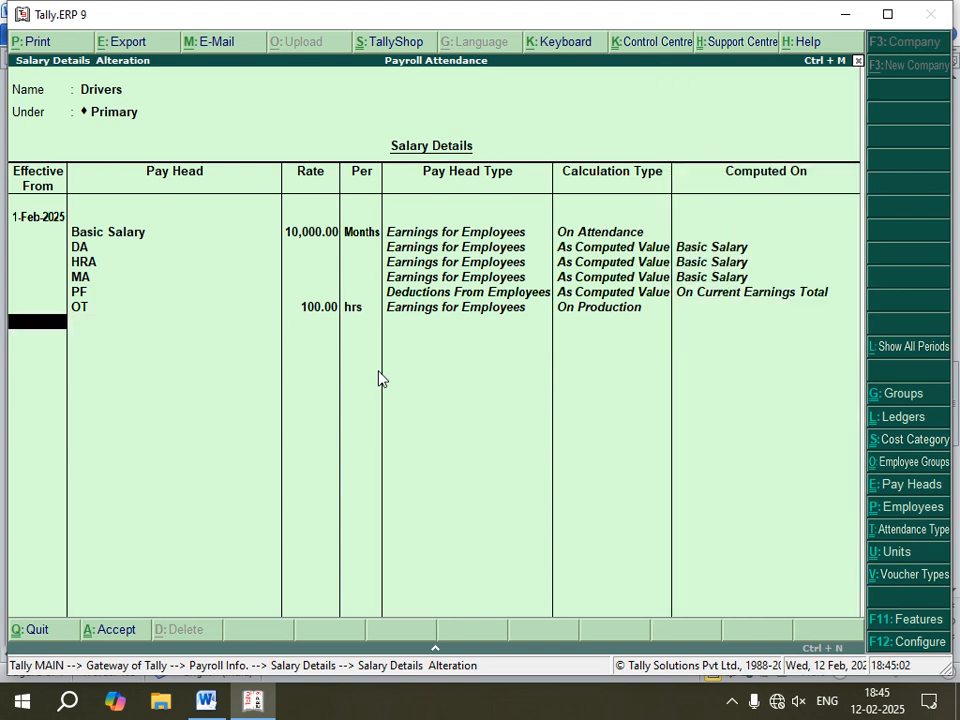
pyautogui.press('Return')
pyautogui.press('Return')
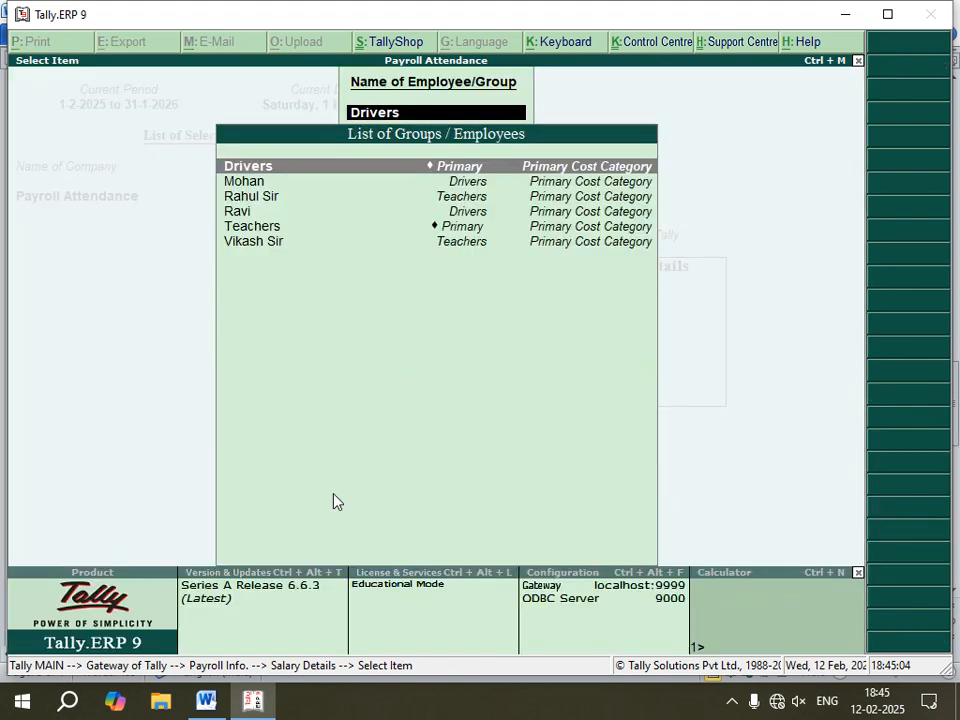
# Step: Review the notes document's instructions for individual employee salary details
pyautogui.click(206, 700)
pyautogui.scroll(-2, 255, 470)
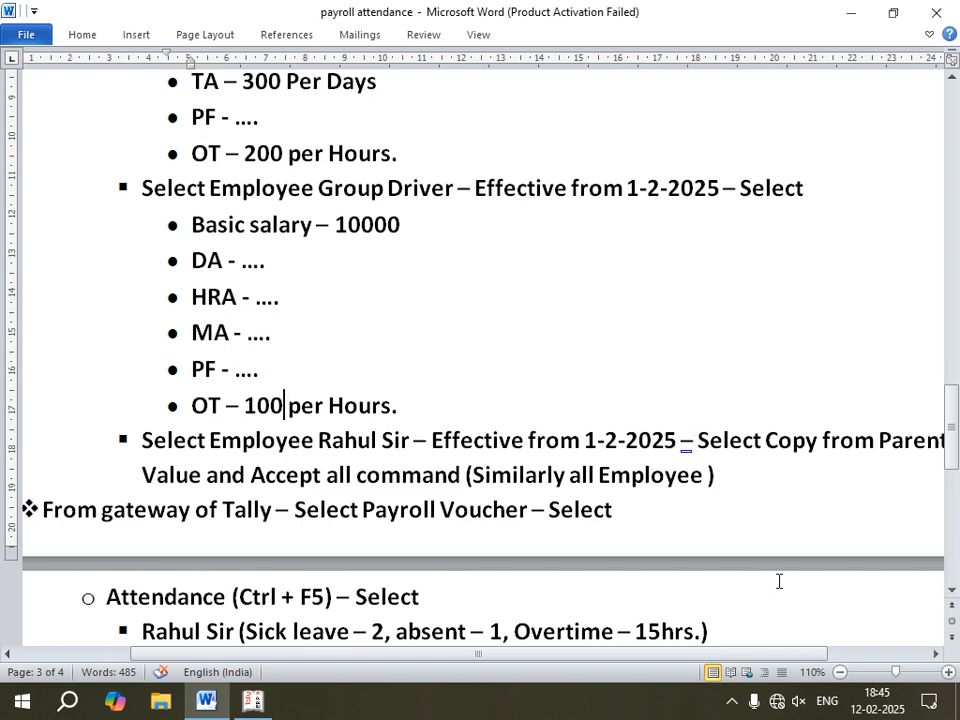
pyautogui.moveTo(723, 655); pyautogui.dragTo(734, 655)
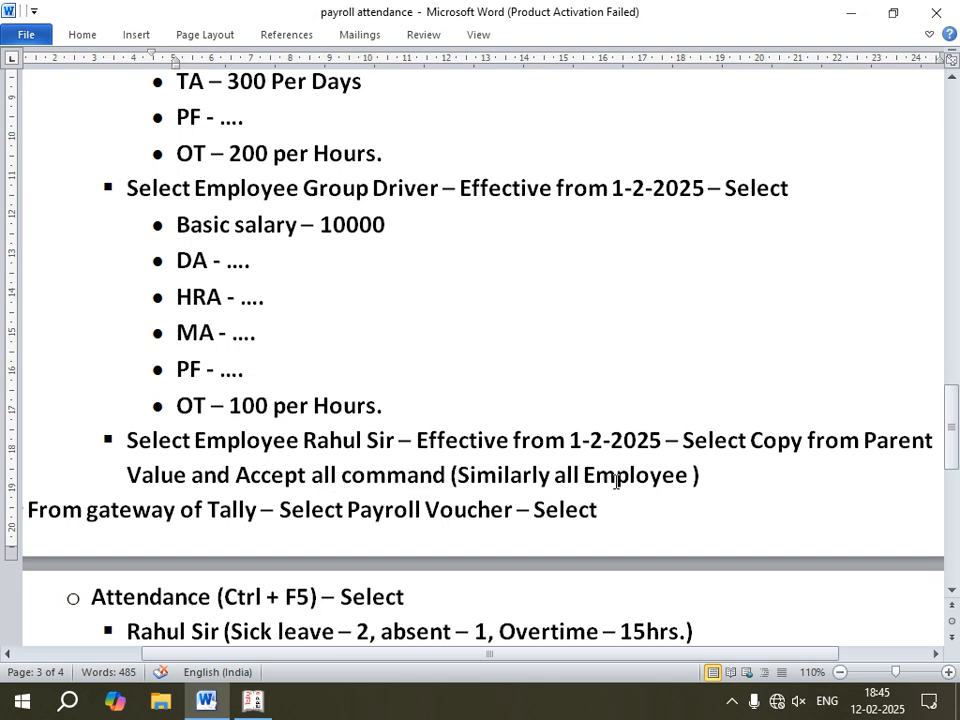
# Step: Open salary details for the first employee under the Teachers group
pyautogui.click(253, 700)
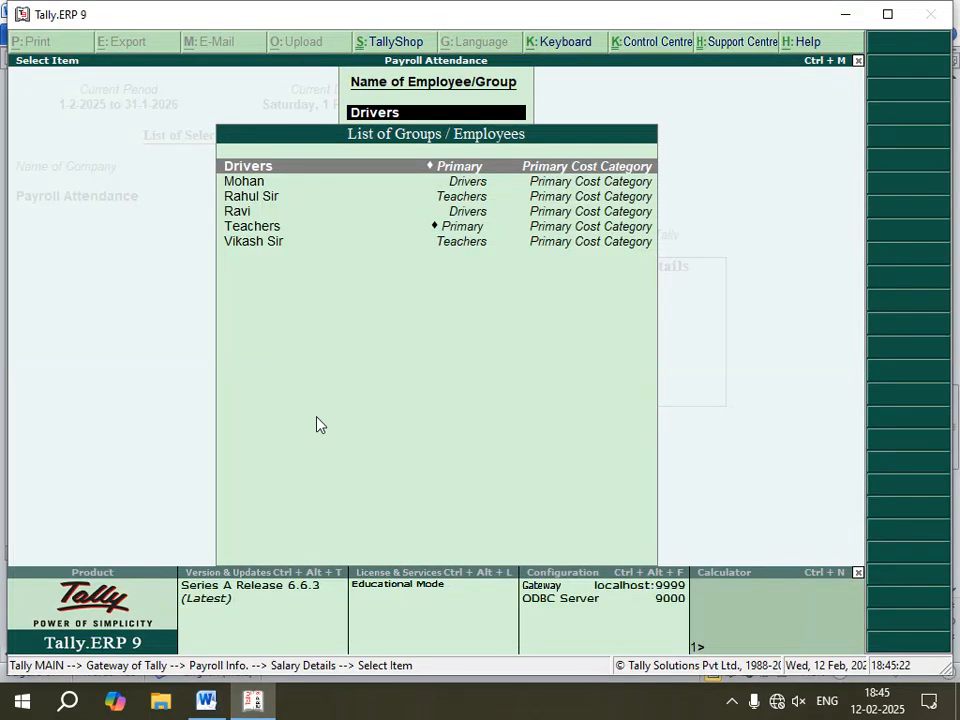
pyautogui.press('Down')
pyautogui.press('Down')
pyautogui.press('Down')
pyautogui.press('Up')
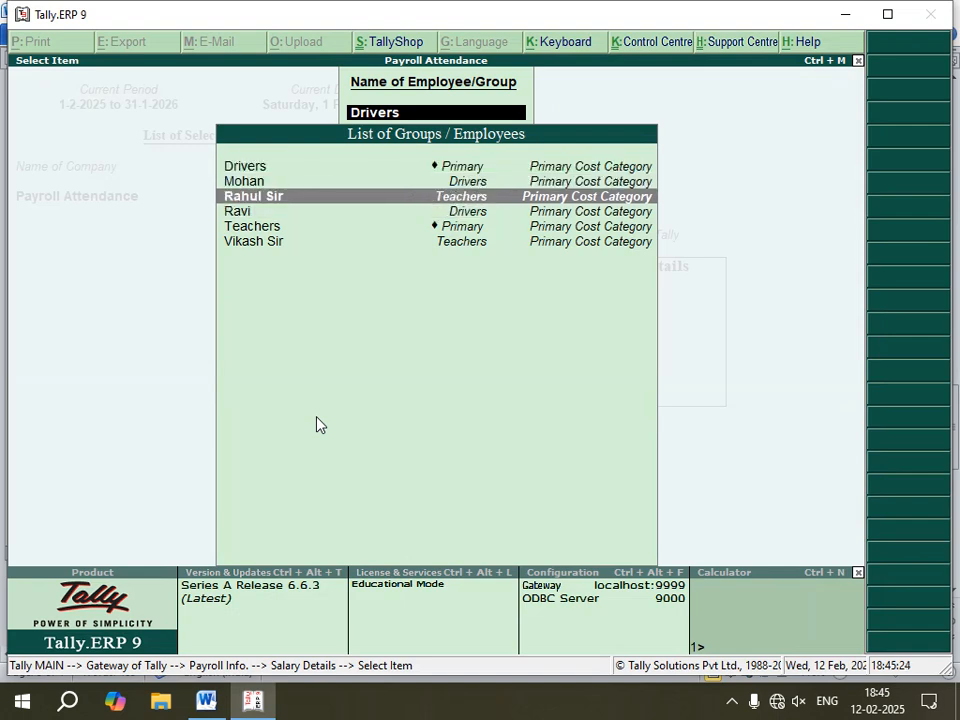
pyautogui.press('Return')
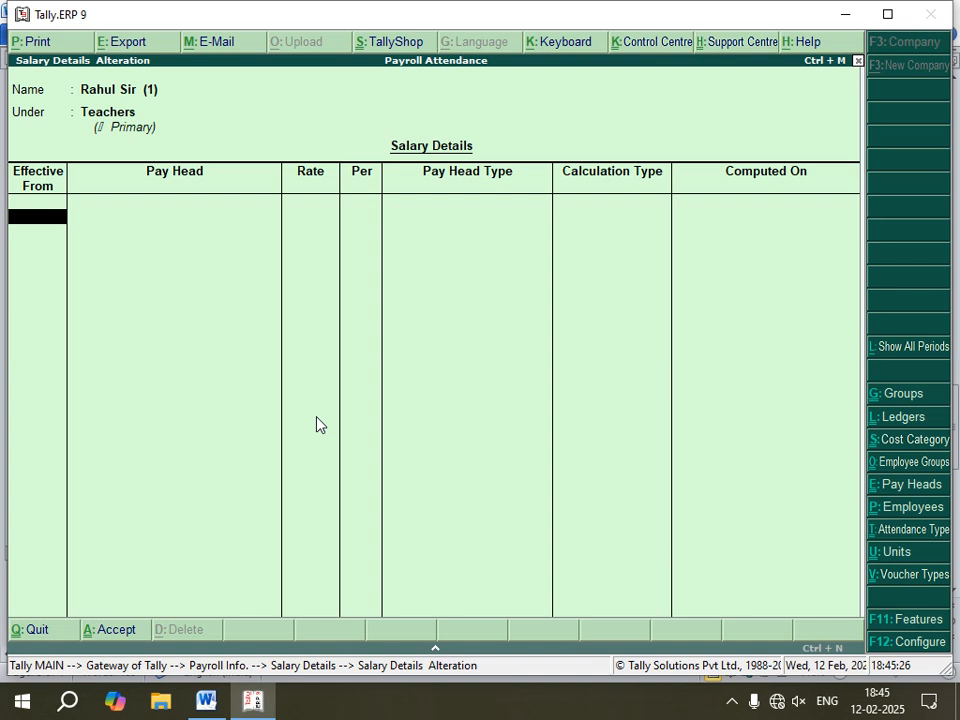
# Step: Set the teacher's effective date to 1-Feb-2025, copy from parent value and accept the salary details
pyautogui.write('1-2-2025')
pyautogui.press('Return')
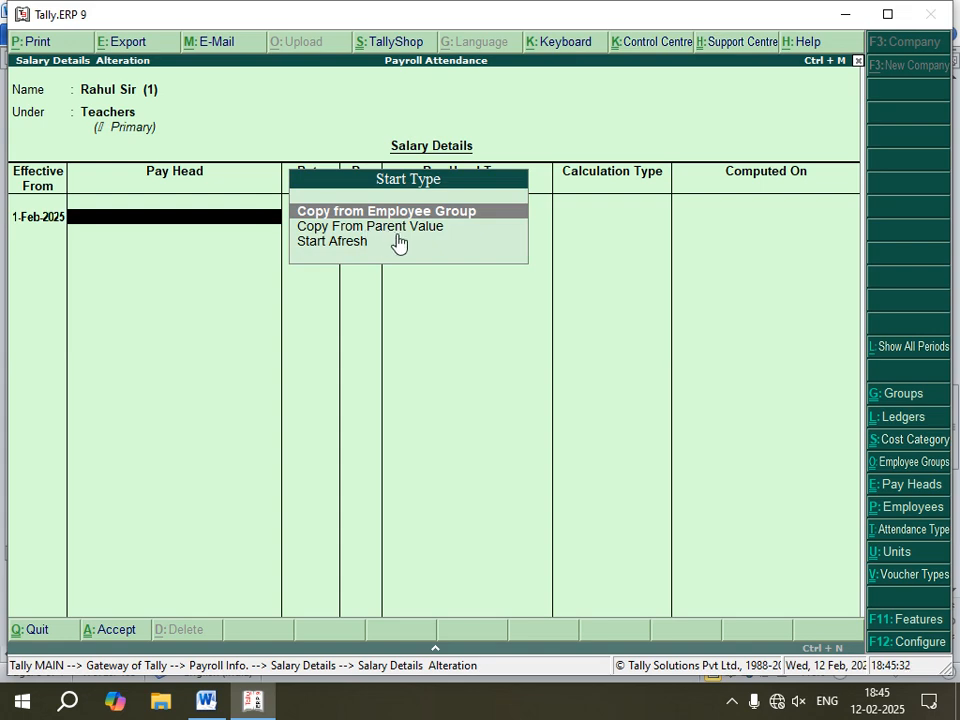
pyautogui.press('Down')
pyautogui.press('Return')
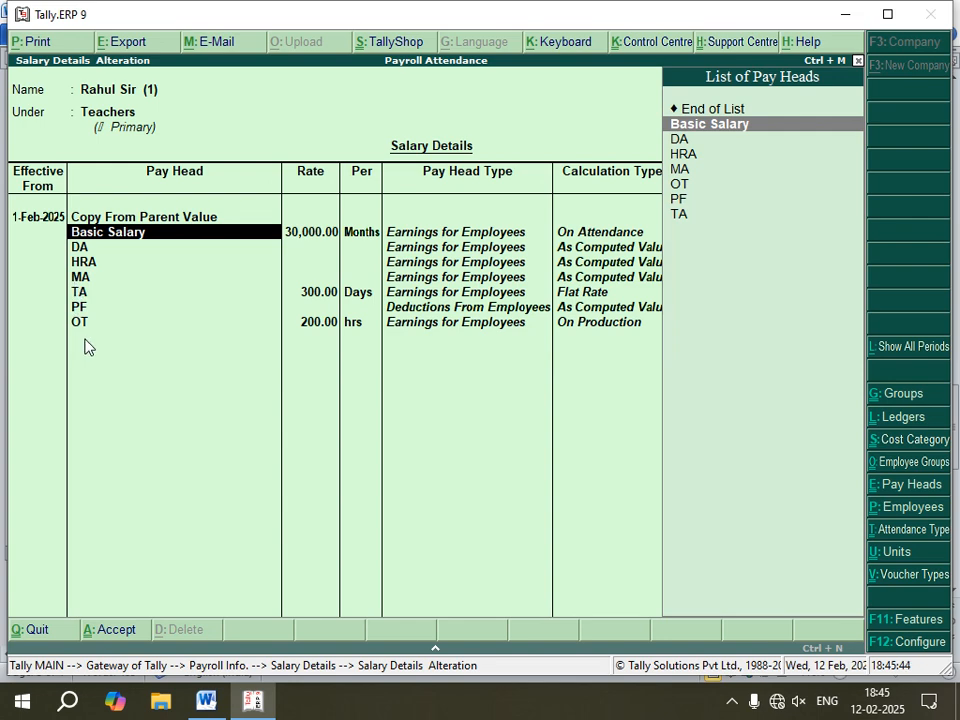
pyautogui.press('Return')
pyautogui.press('Return')
pyautogui.press('Return')
pyautogui.press('Return')
pyautogui.press('Return')
pyautogui.press('Return')
pyautogui.press('Return')
pyautogui.press('Return')
pyautogui.press('Return')
pyautogui.press('Return')
pyautogui.press('Return')
pyautogui.press('Return')
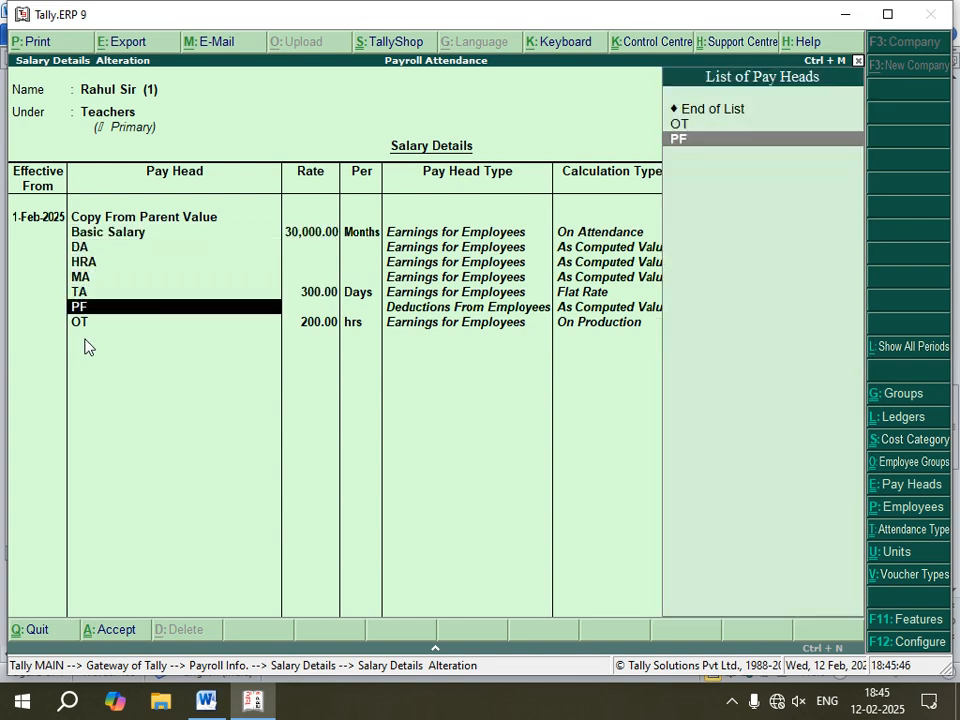
pyautogui.press('Return')
pyautogui.press('Return')
pyautogui.press('Return')
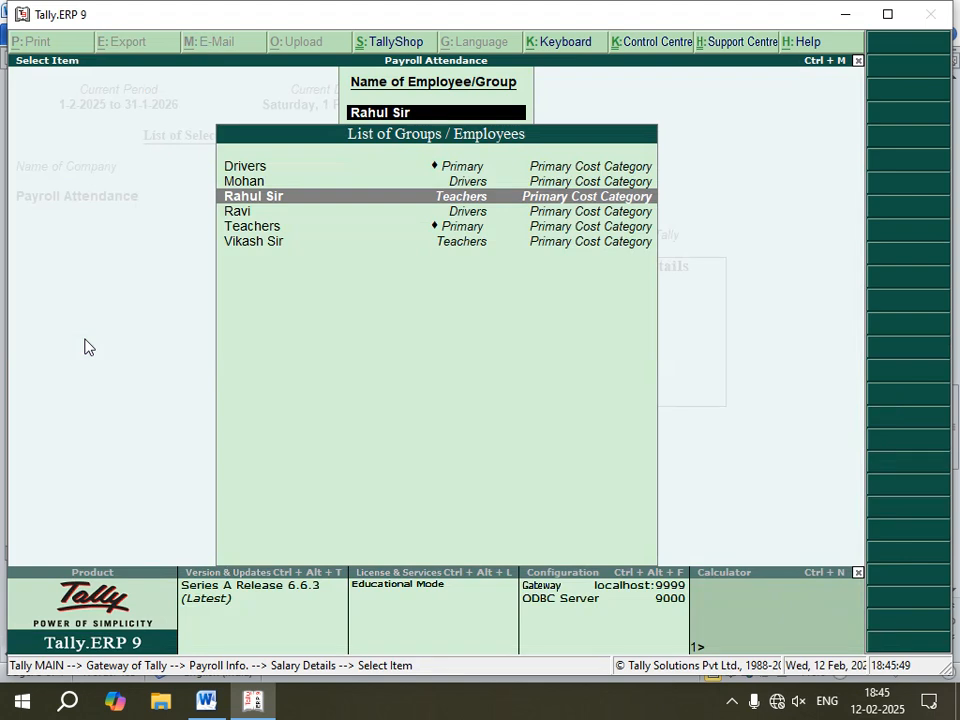
# Step: Open the second Teachers employee's salary details effective 1-Feb-2025, choosing to copy from parent value
pyautogui.press('Down')
pyautogui.press('Down')
pyautogui.press('Down')
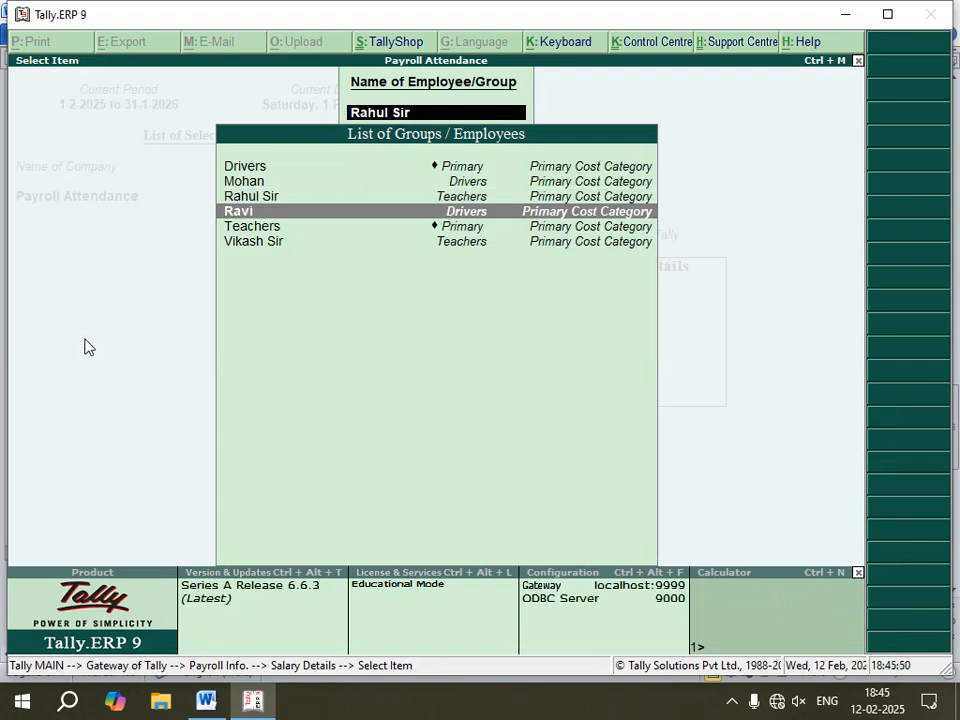
pyautogui.press('Return')
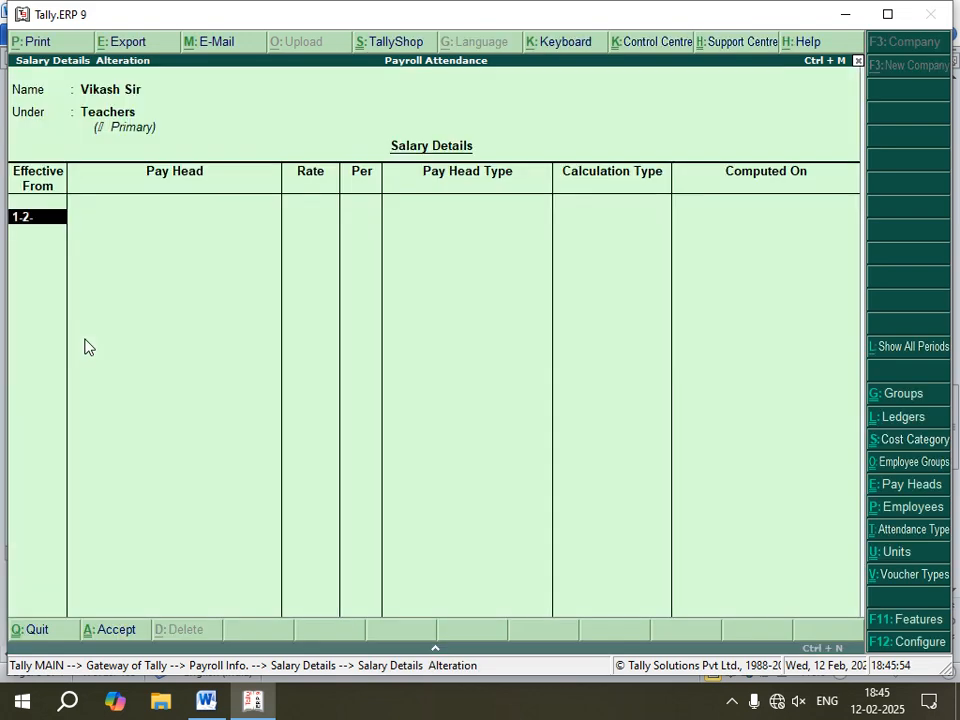
pyautogui.write('1-2-2025')
pyautogui.press('Return')
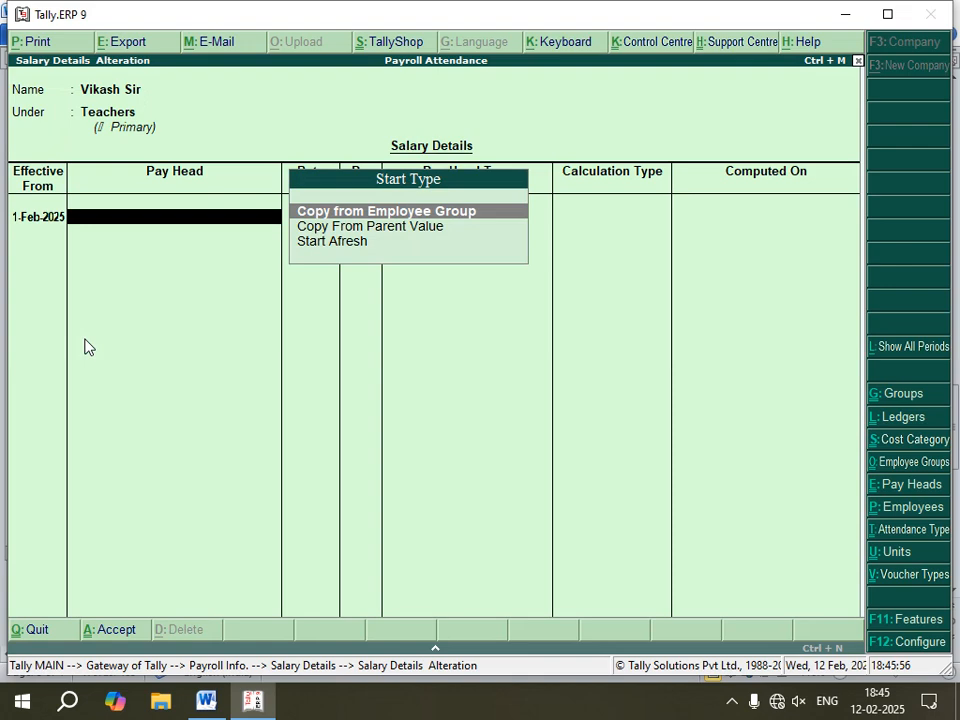
pyautogui.press('Down')
pyautogui.press('Return')
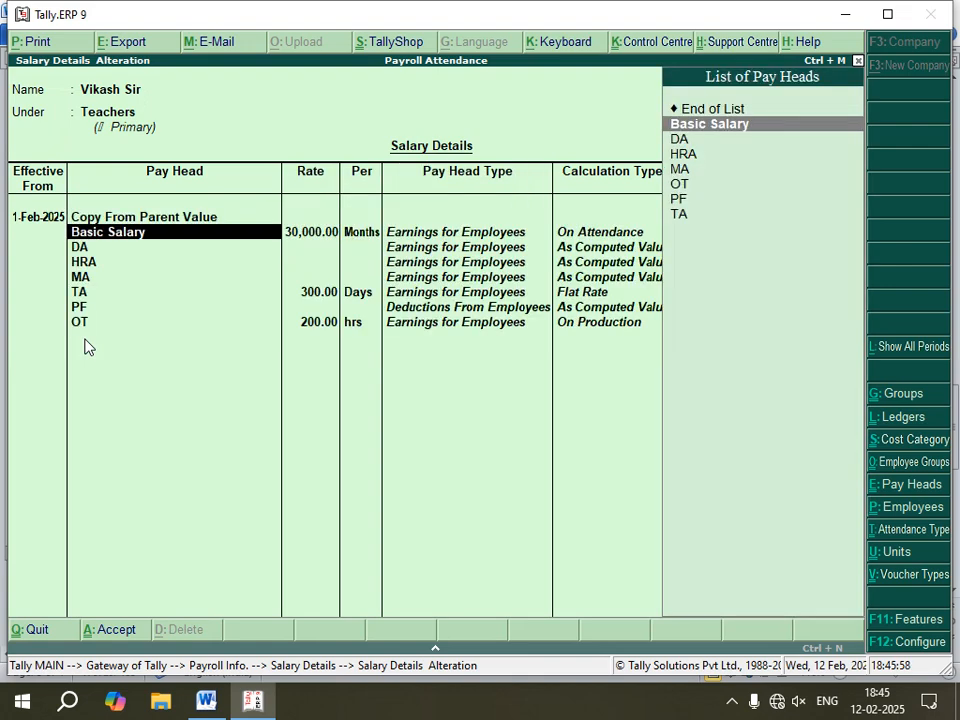
# Step: Accept the copied pay heads for the second Teachers employee
pyautogui.press('Return')
pyautogui.press('Return')
pyautogui.press('Return')
pyautogui.press('Return')
pyautogui.press('Return')
pyautogui.press('Return')
pyautogui.press('Return')
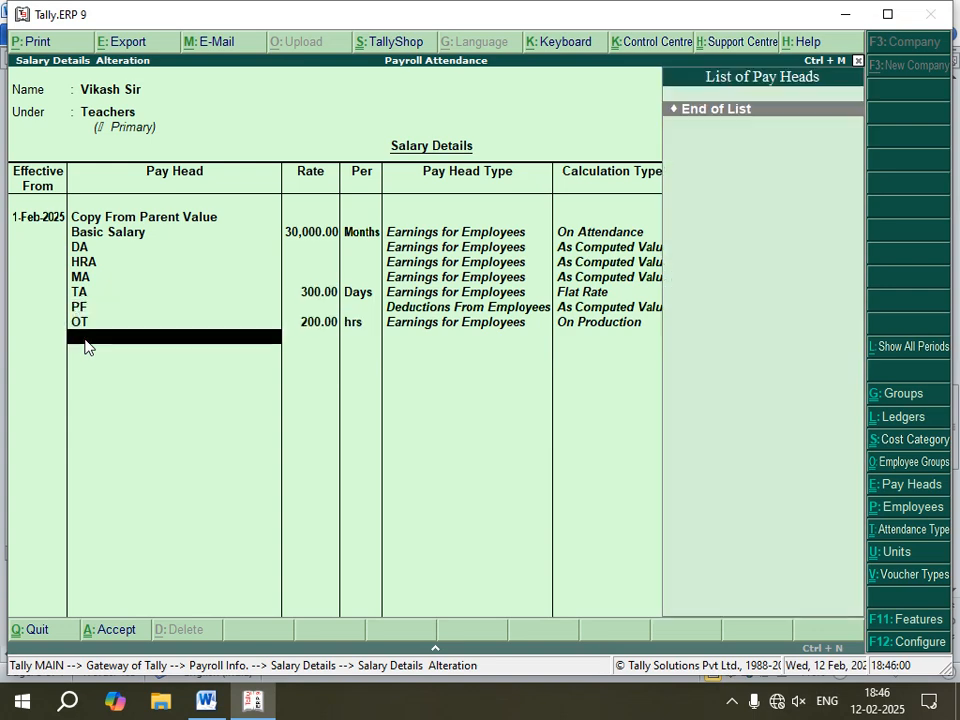
pyautogui.press('Return')
pyautogui.press('Return')
pyautogui.press('Return')
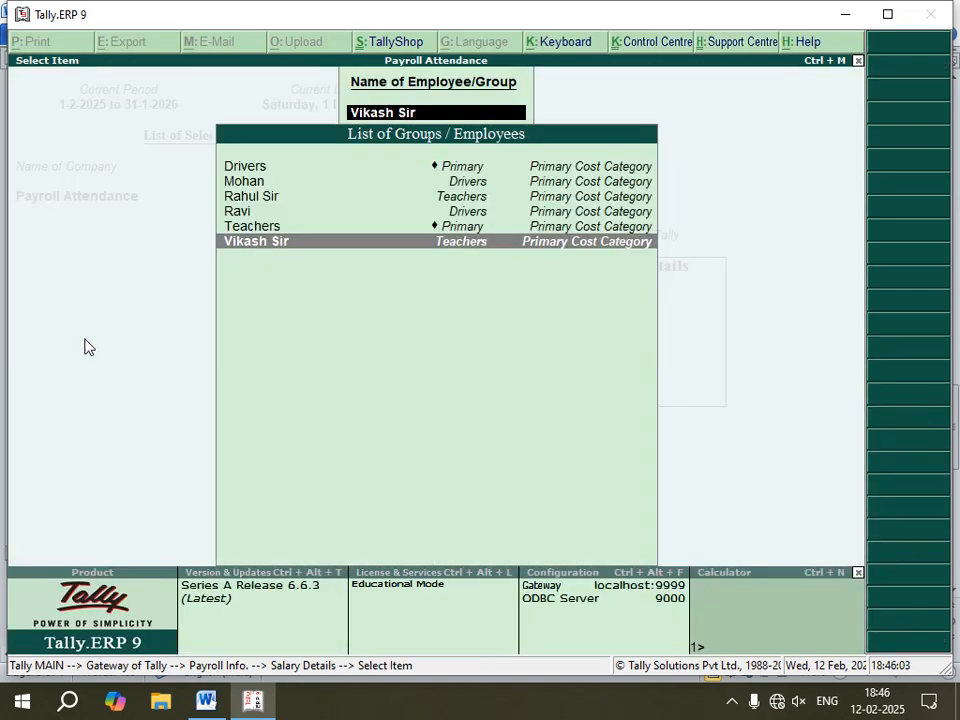
# Step: Open the second Drivers employee's salary details effective 1-Feb-2025, choosing to copy from parent value
pyautogui.press('Up')
pyautogui.press('Up')
pyautogui.press('Up')
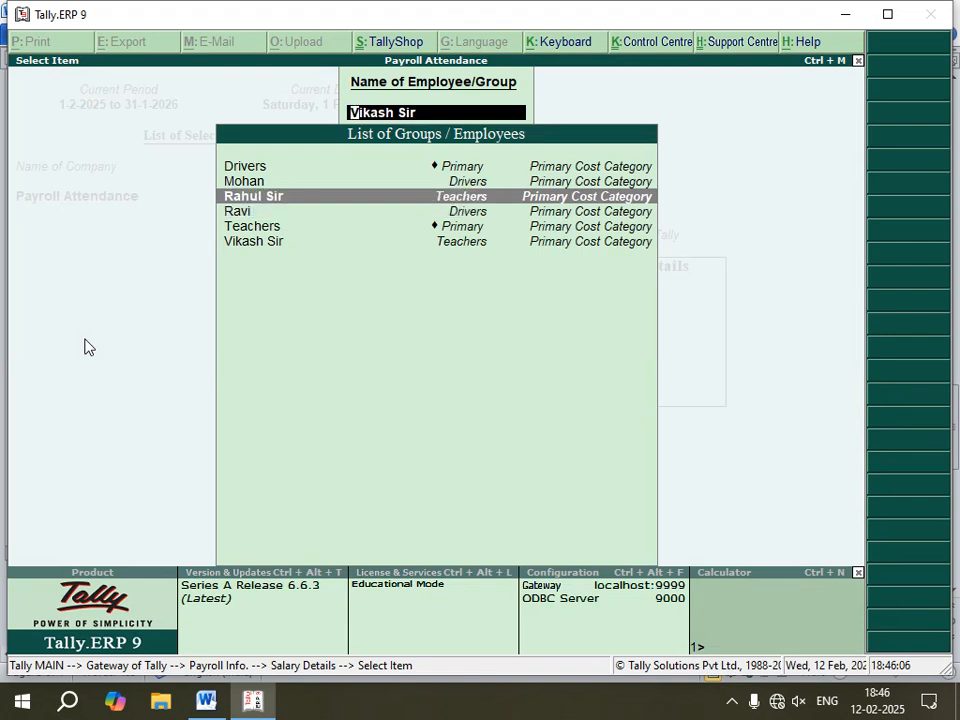
pyautogui.press('Down')
pyautogui.press('Return')
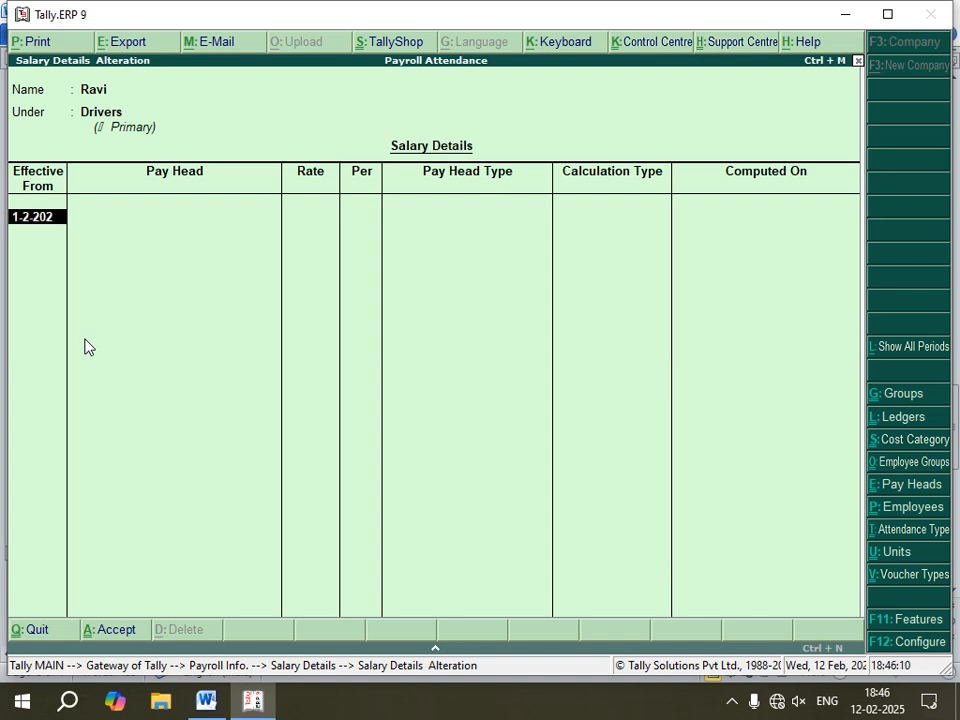
pyautogui.press('Return')
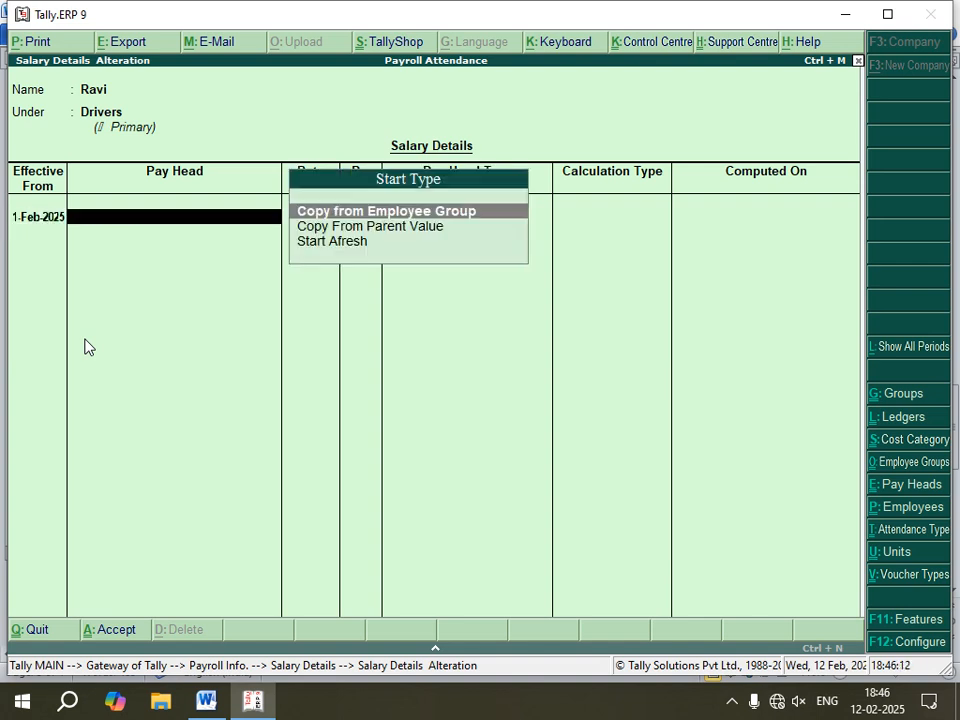
pyautogui.press('Down')
pyautogui.press('Return')
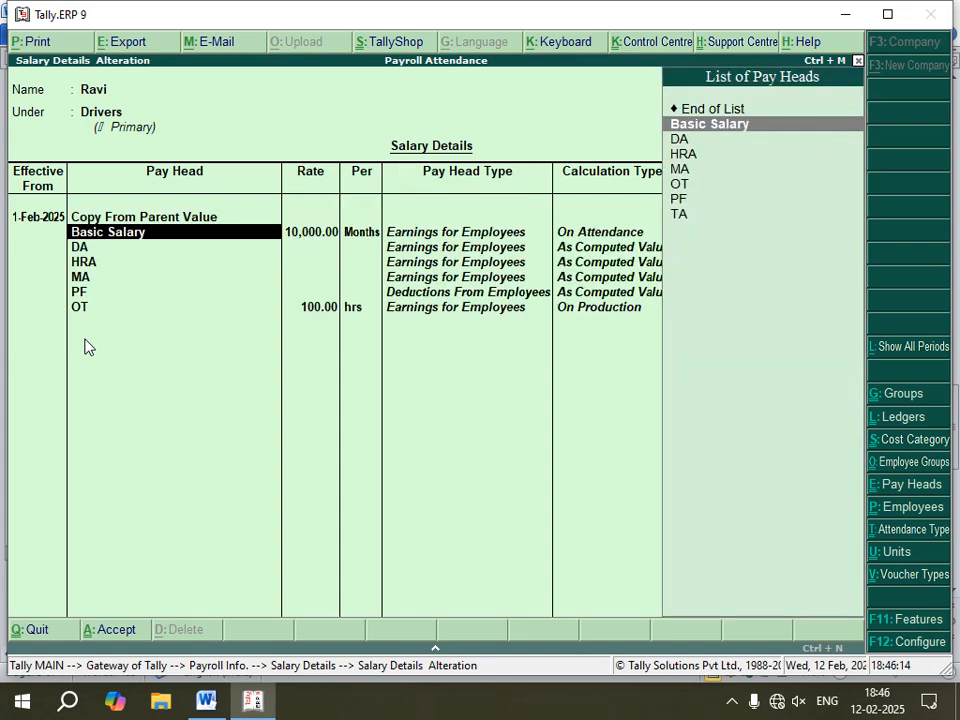
# Step: Accept the copied Drivers pay heads for that employee
pyautogui.press('Return')
pyautogui.press('Return')
pyautogui.press('Return')
pyautogui.press('Return')
pyautogui.press('Return')
pyautogui.press('Return')
pyautogui.press('Return')
pyautogui.press('Return')
pyautogui.press('Return')
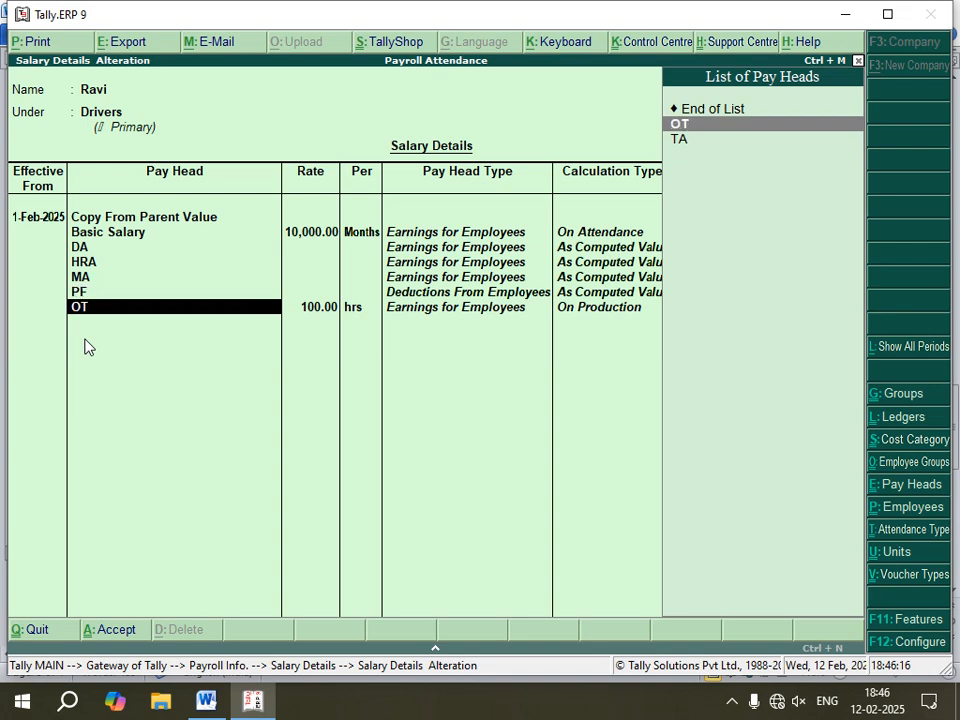
pyautogui.press('Return')
pyautogui.press('Return')
pyautogui.press('Return')
pyautogui.press('Return')
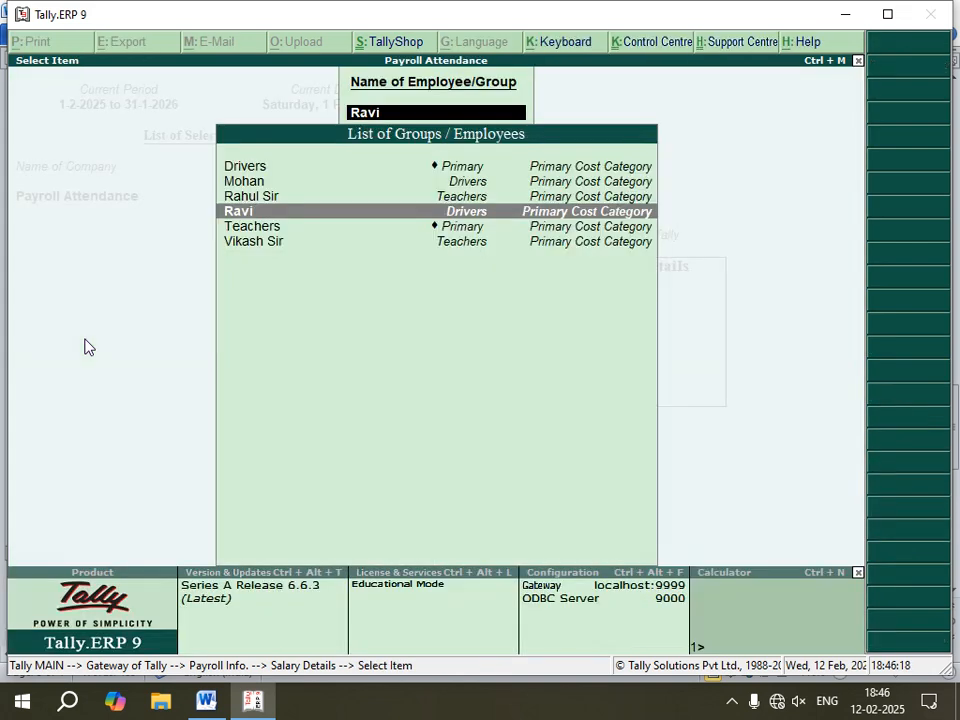
# Step: Open salary details for the first employee under the Drivers group
pyautogui.press('Up')
pyautogui.press('Up')
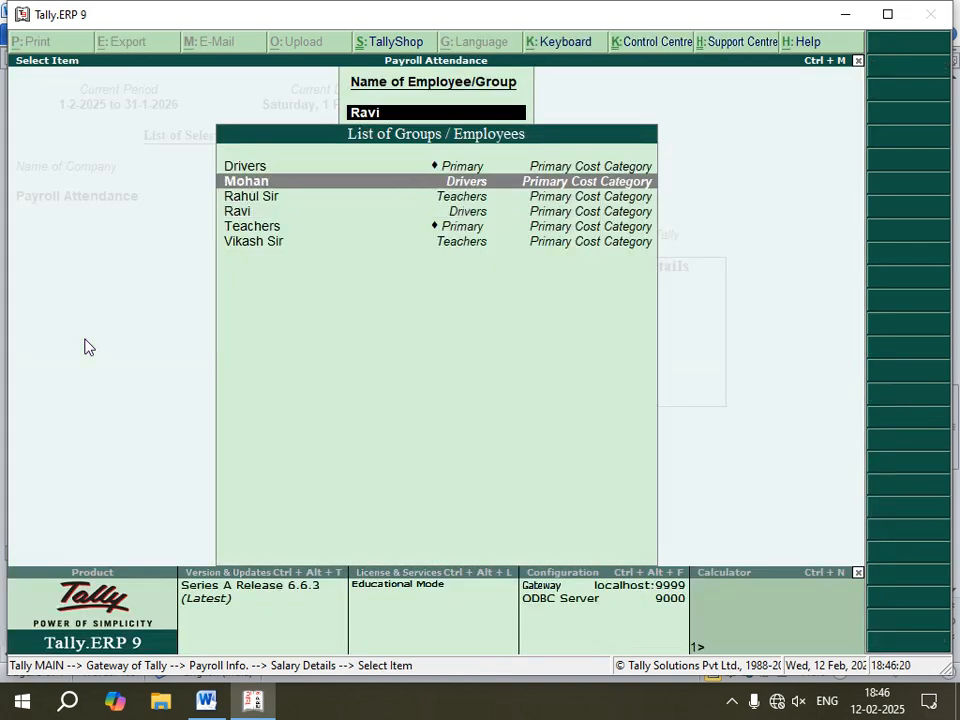
pyautogui.press('Return')
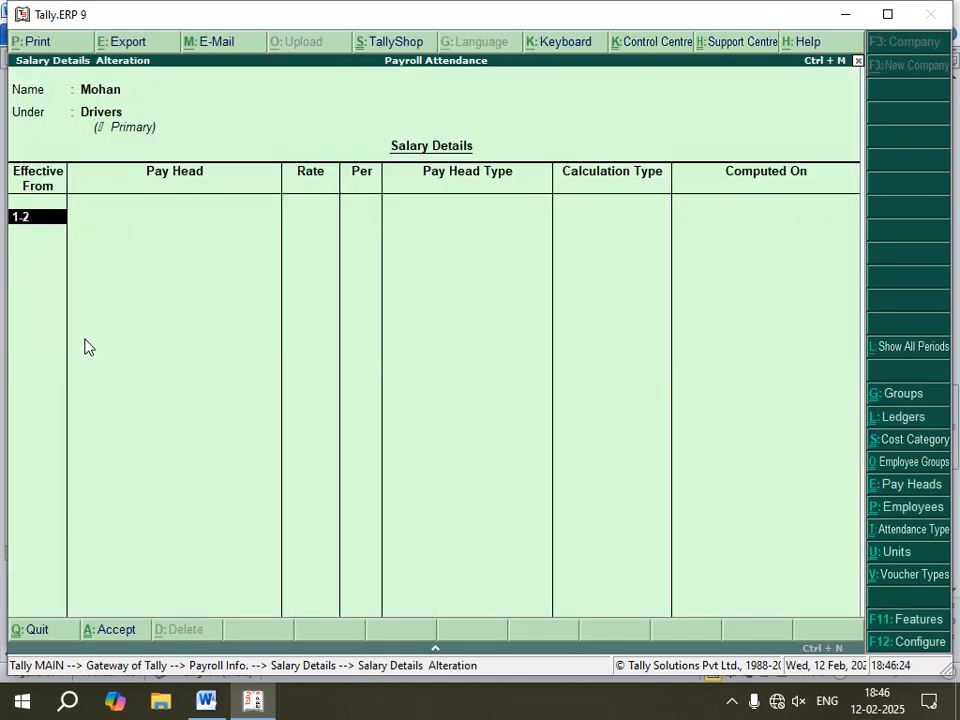
# Step: Set Mohan's salary details effective from 1-2-2025 and choose to copy from parent value
pyautogui.write('1-2-2025')
pyautogui.press('Return')
pyautogui.press('Down')
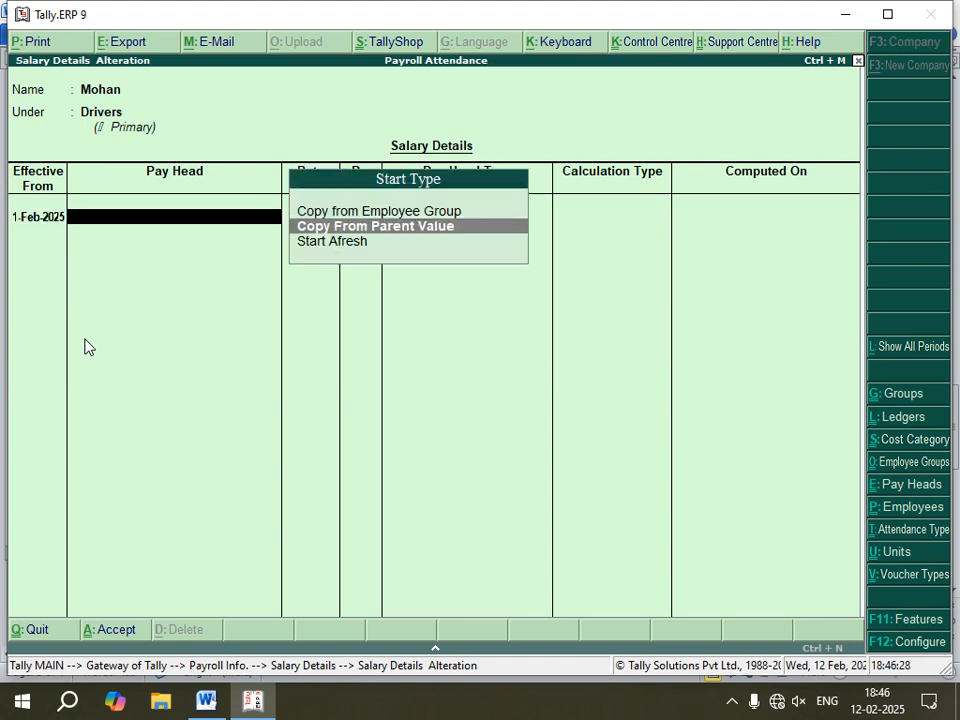
pyautogui.press('Return')
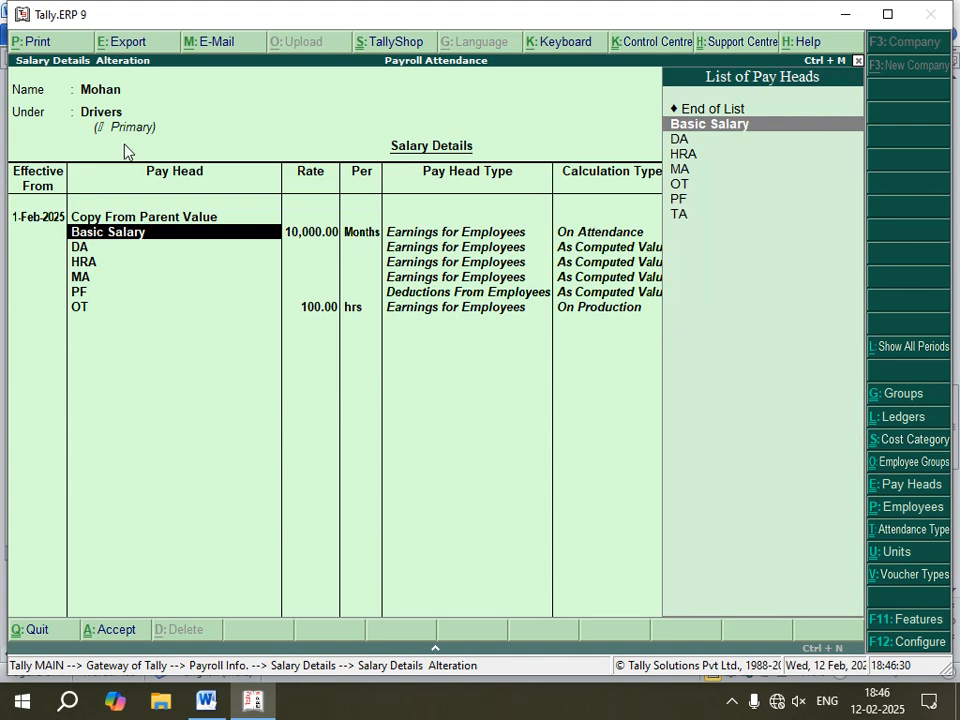
# Step: Accept the copied Drivers pay heads for Mohan
pyautogui.press('Return')
pyautogui.press('Return')
pyautogui.press('Return')
pyautogui.press('Return')
pyautogui.press('Return')
pyautogui.press('Return')
pyautogui.press('Return')
pyautogui.press('Return')
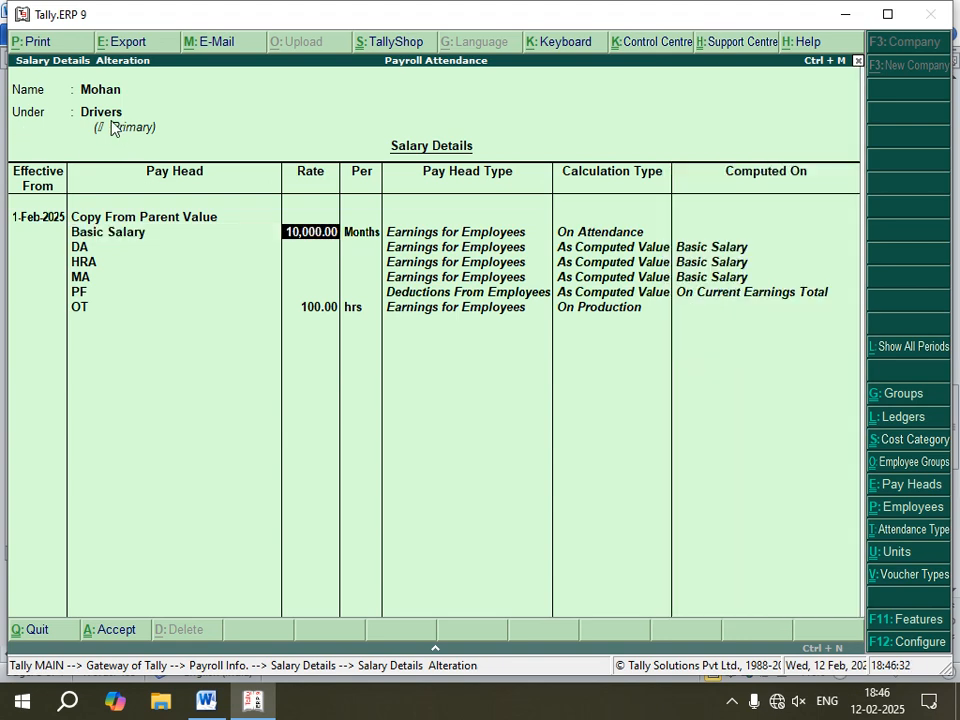
pyautogui.press('Return')
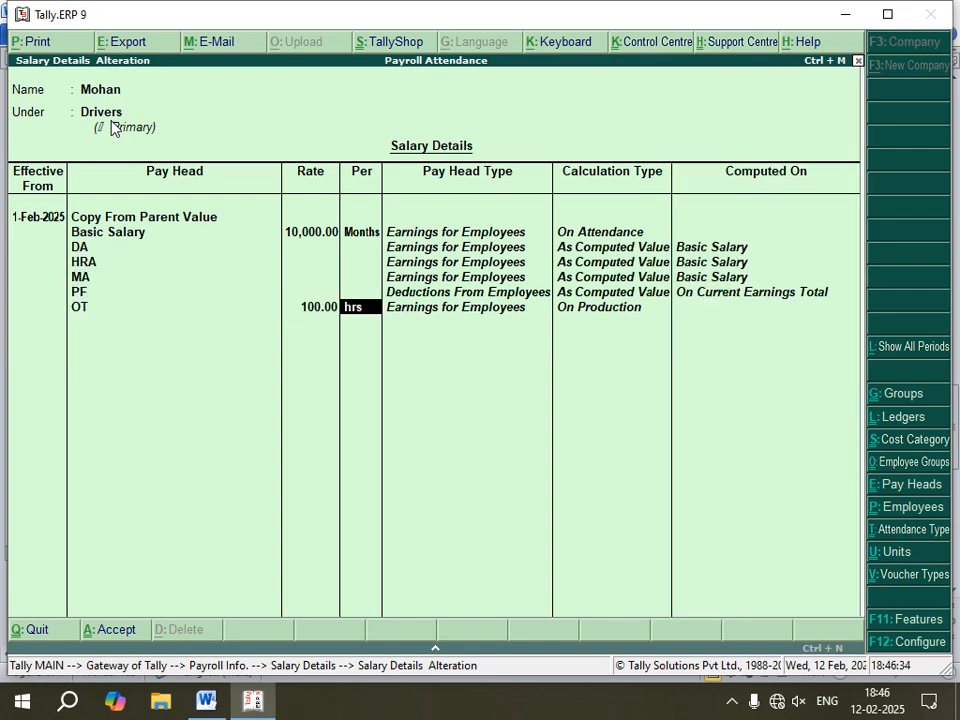
pyautogui.press('Return')
pyautogui.press('Return')
pyautogui.press('Return')
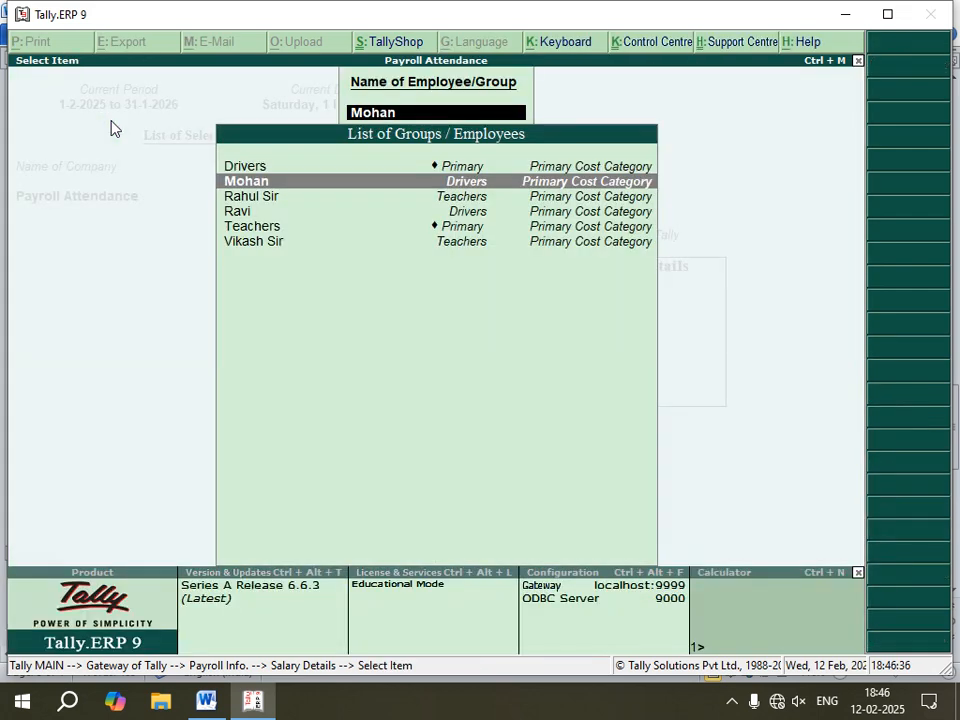
# Step: In the Word notes, replace the employee names of the third and fourth attendance lines with Ravi and Mohan
pyautogui.click(206, 700)
pyautogui.scroll(-2, 270, 513)
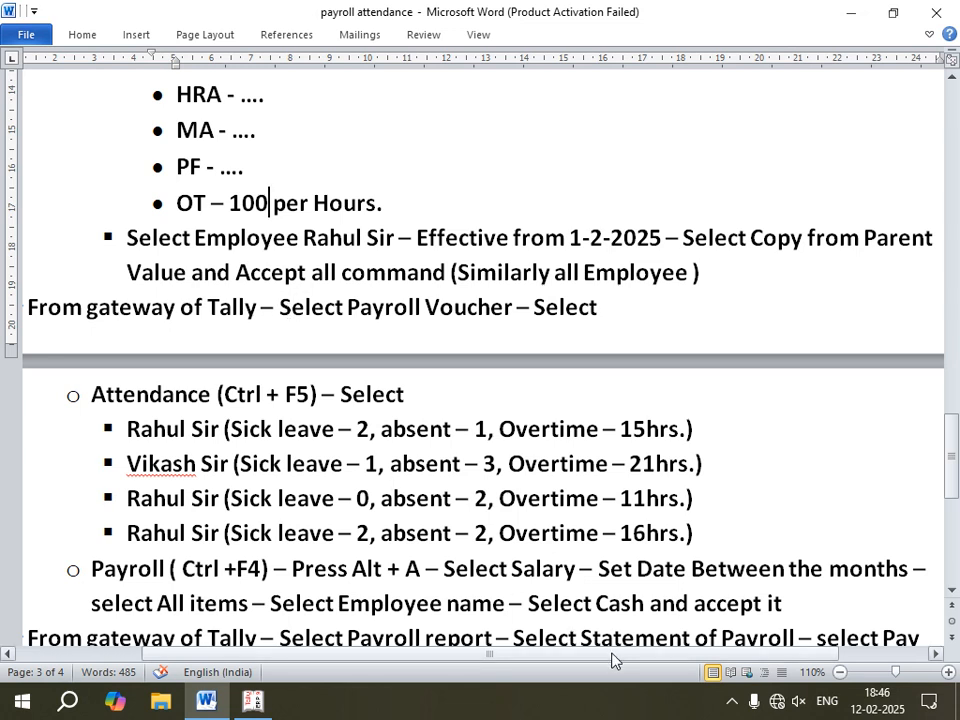
pyautogui.moveTo(613, 656); pyautogui.dragTo(602, 658)
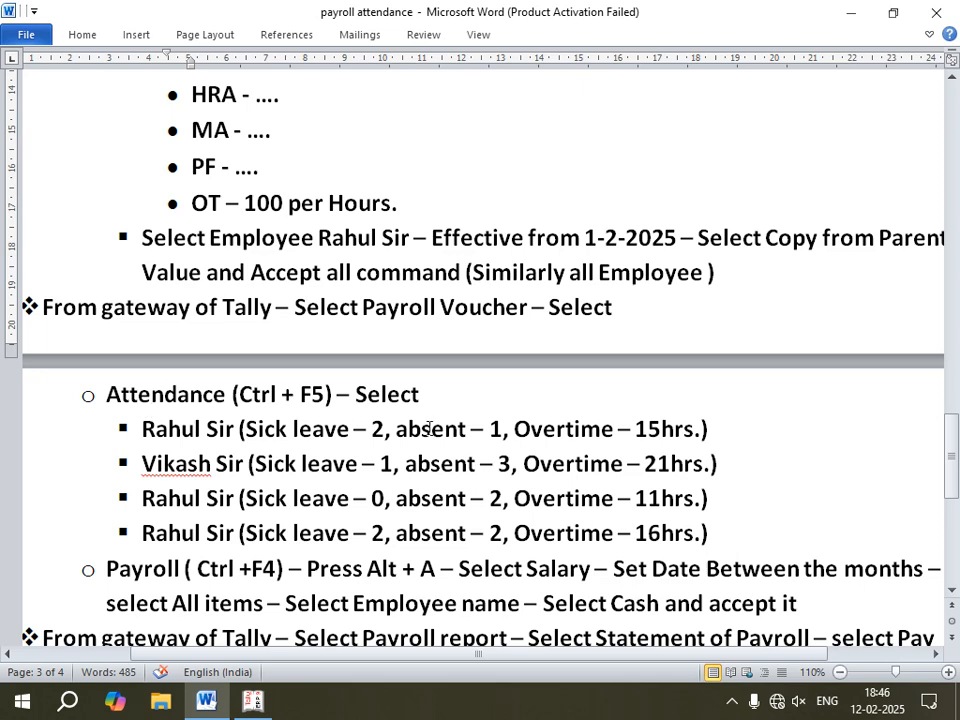
pyautogui.scroll(-1, 270, 439)
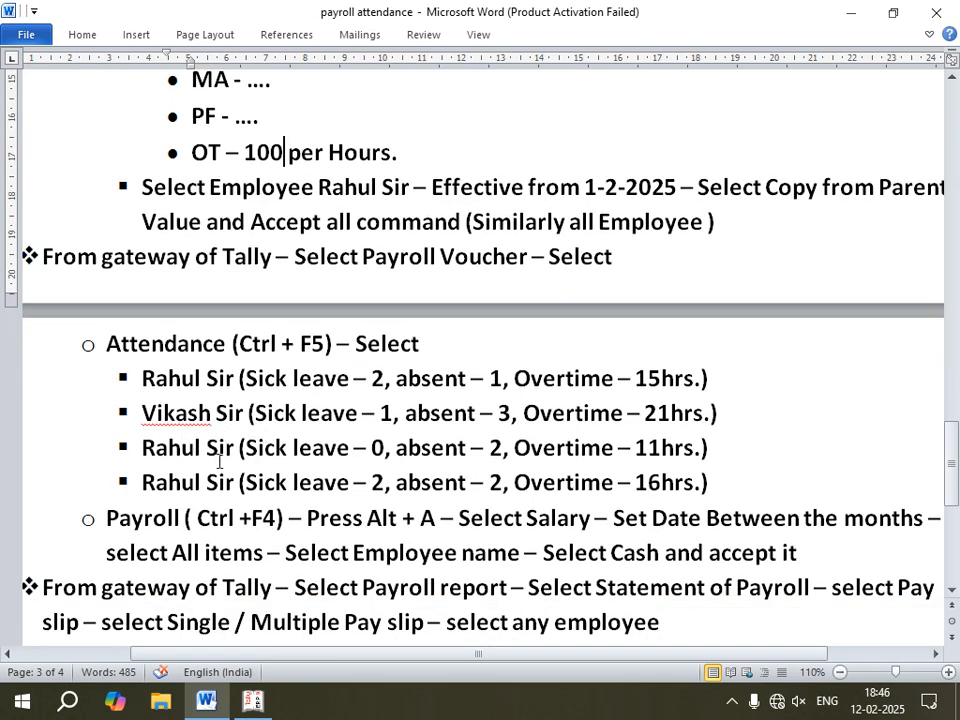
pyautogui.moveTo(236, 448); pyautogui.dragTo(159, 449)
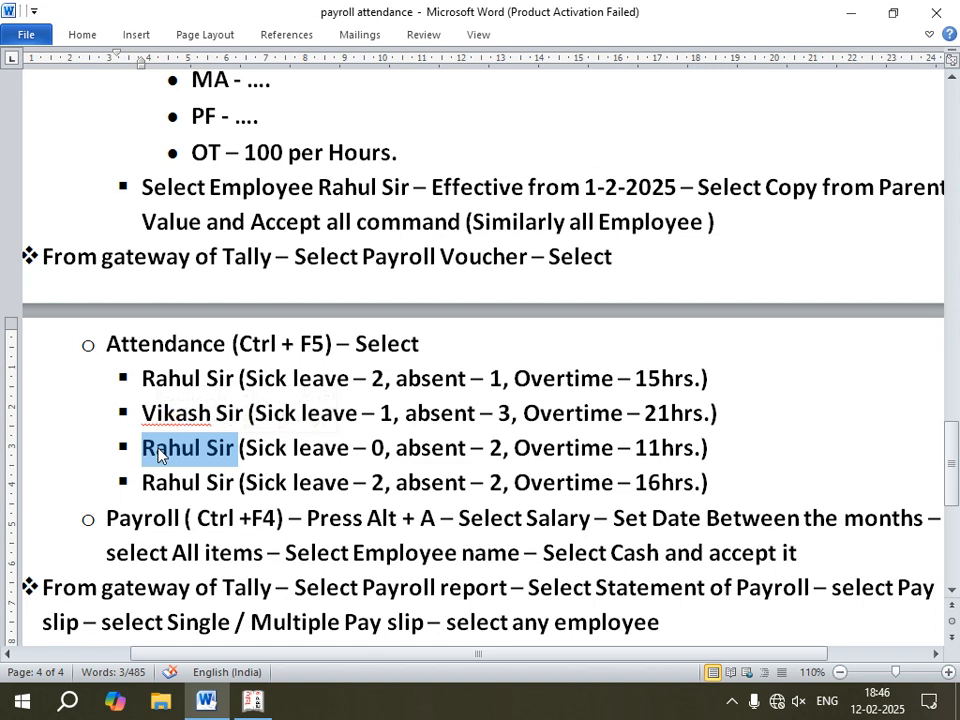
pyautogui.write('Ravi')
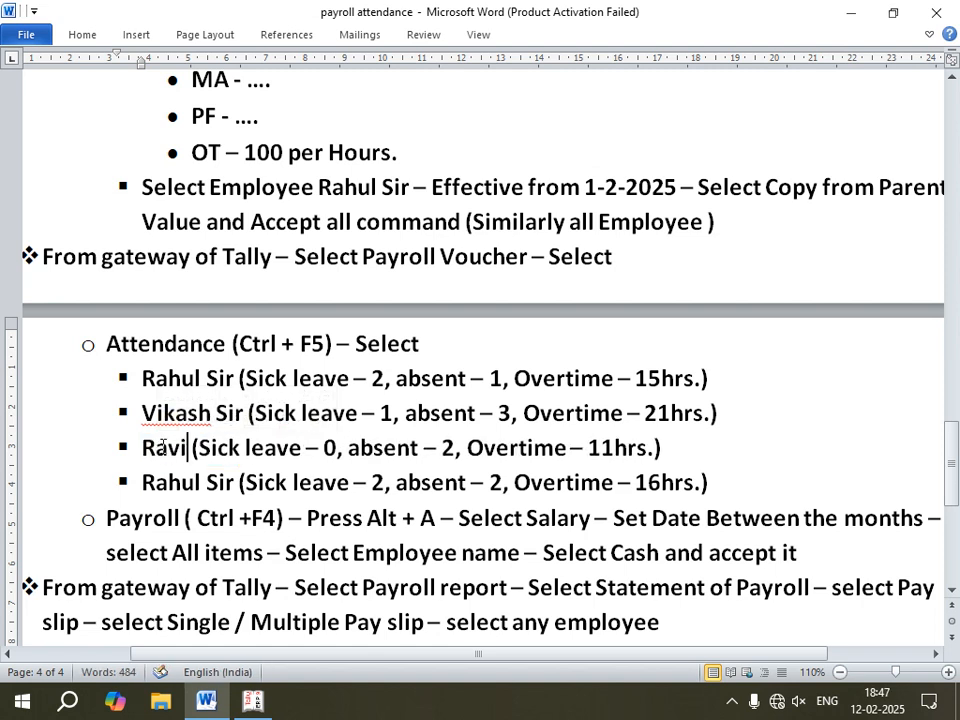
pyautogui.moveTo(236, 483); pyautogui.dragTo(175, 483)
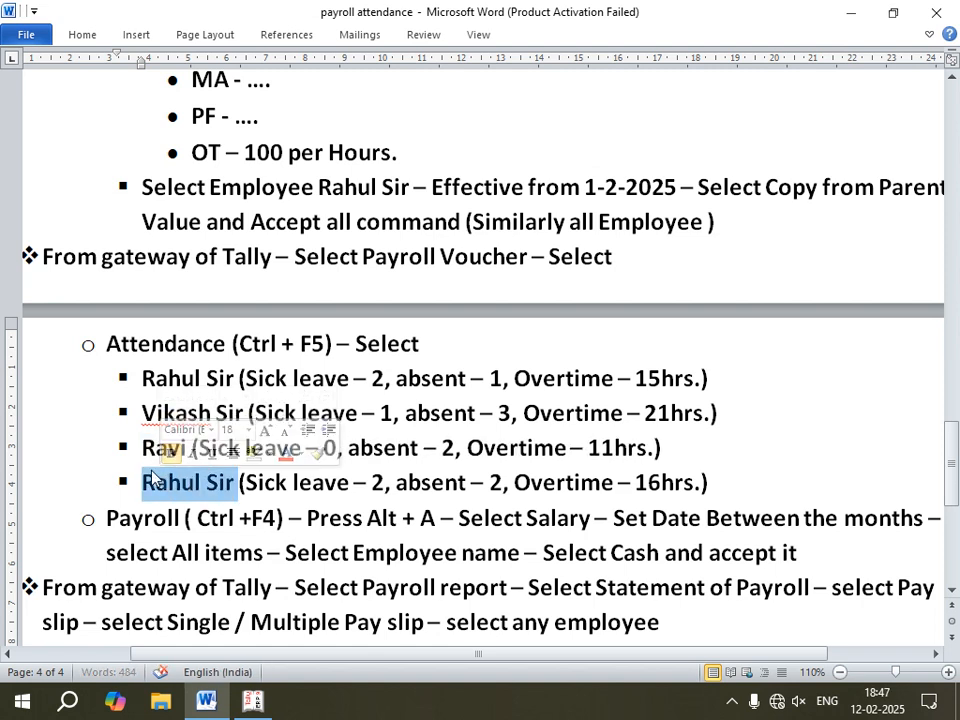
pyautogui.write('Mohan')
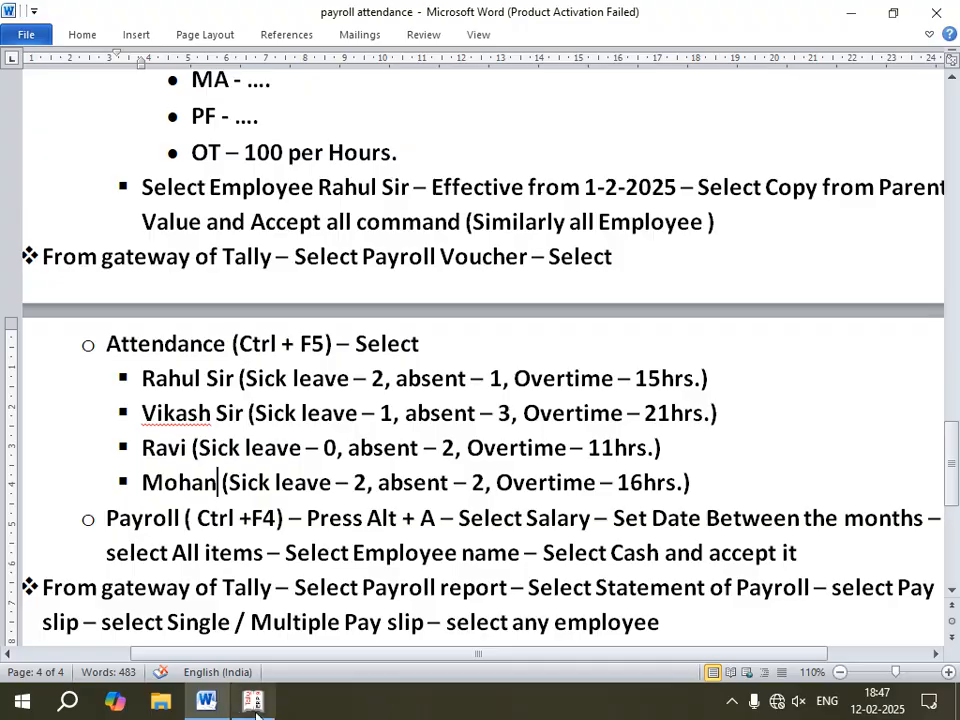
# Step: Switch back to Tally and exit the salary details screens to the Gateway of Tally
pyautogui.hotkey('alt', 'Tab')
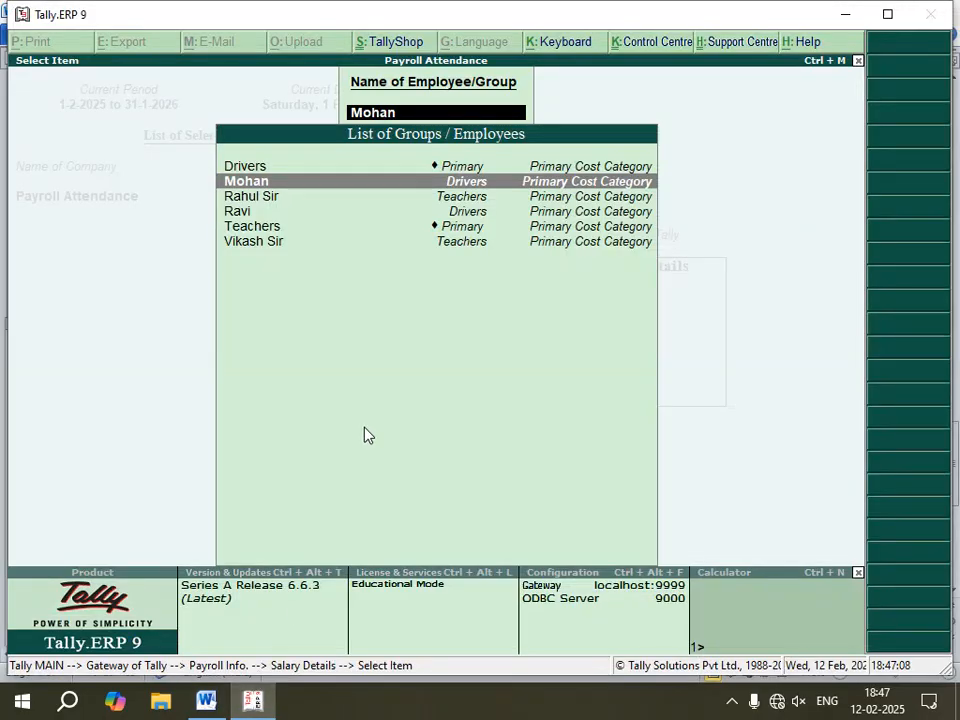
pyautogui.press('Escape')
pyautogui.press('Escape')
pyautogui.press('Escape')
pyautogui.press('Escape')
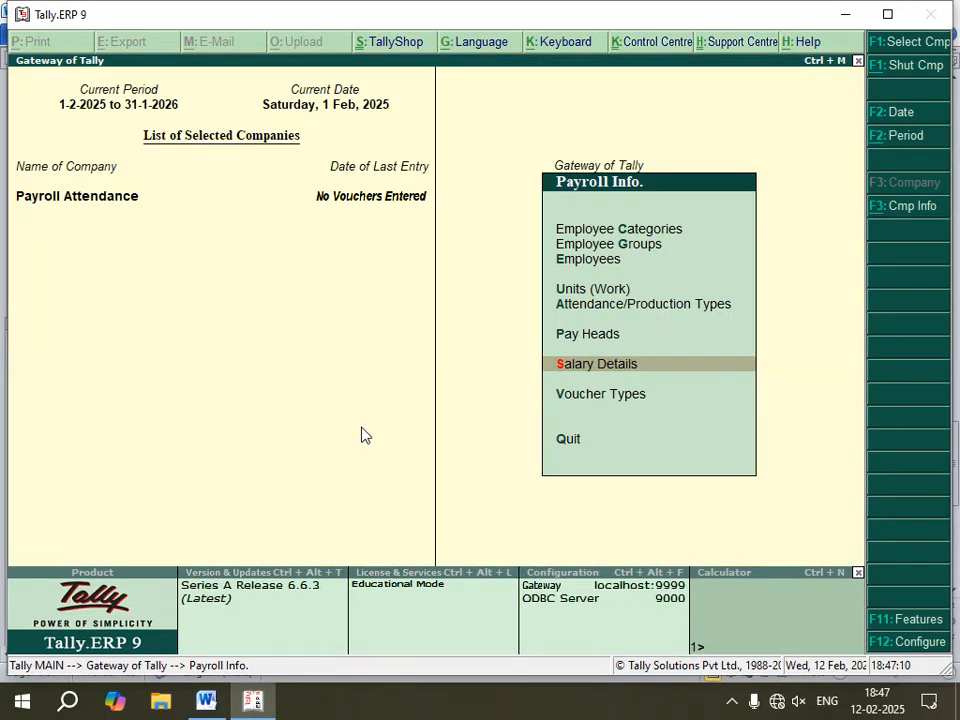
# Step: Open Payroll Vouchers from the Gateway of Tally
pyautogui.click(206, 701)
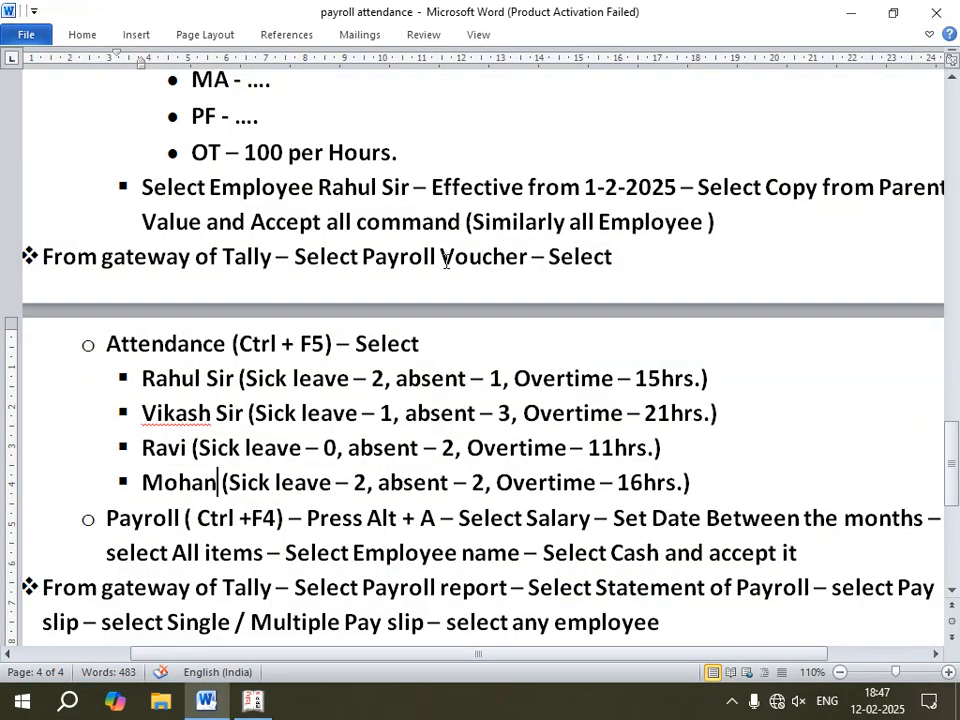
pyautogui.click(256, 703)
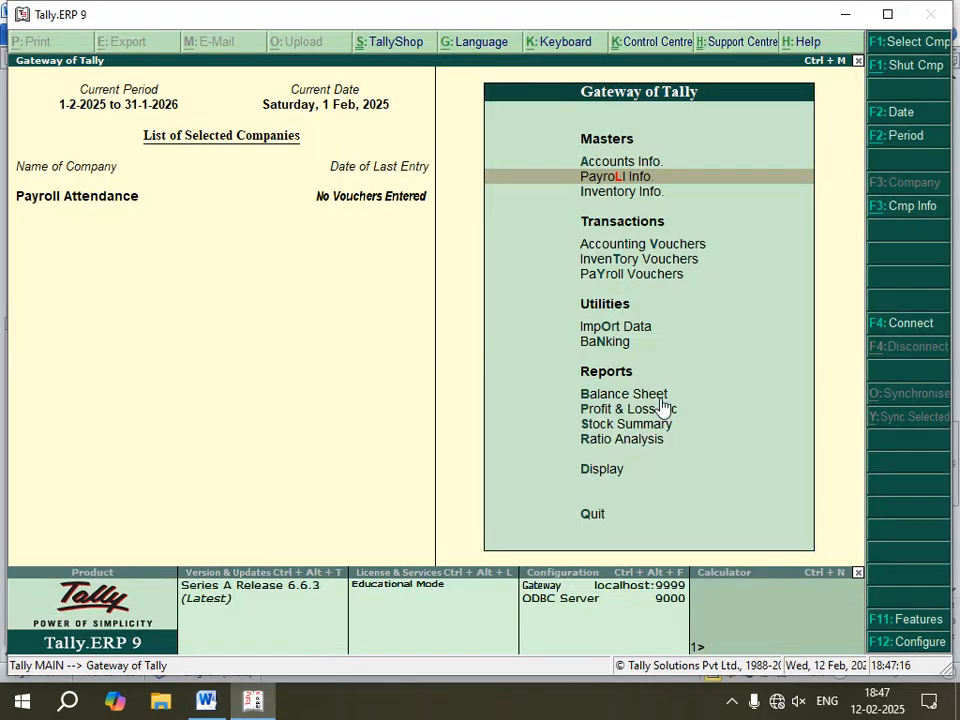
pyautogui.press('Down')
pyautogui.press('Down')
pyautogui.press('Down')
pyautogui.press('Down')
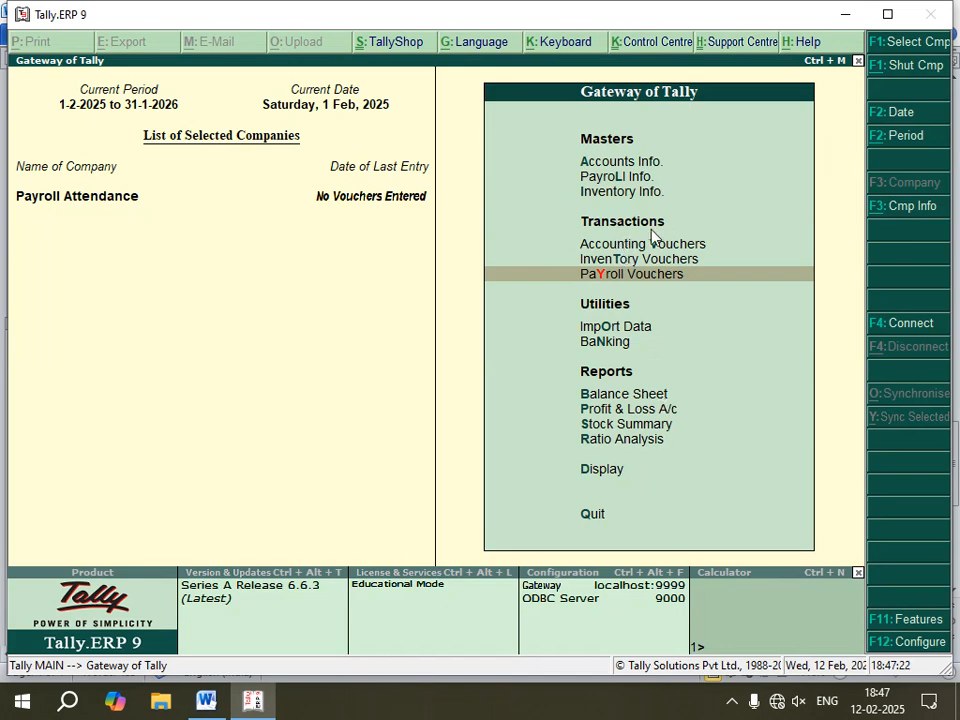
pyautogui.press('Return')
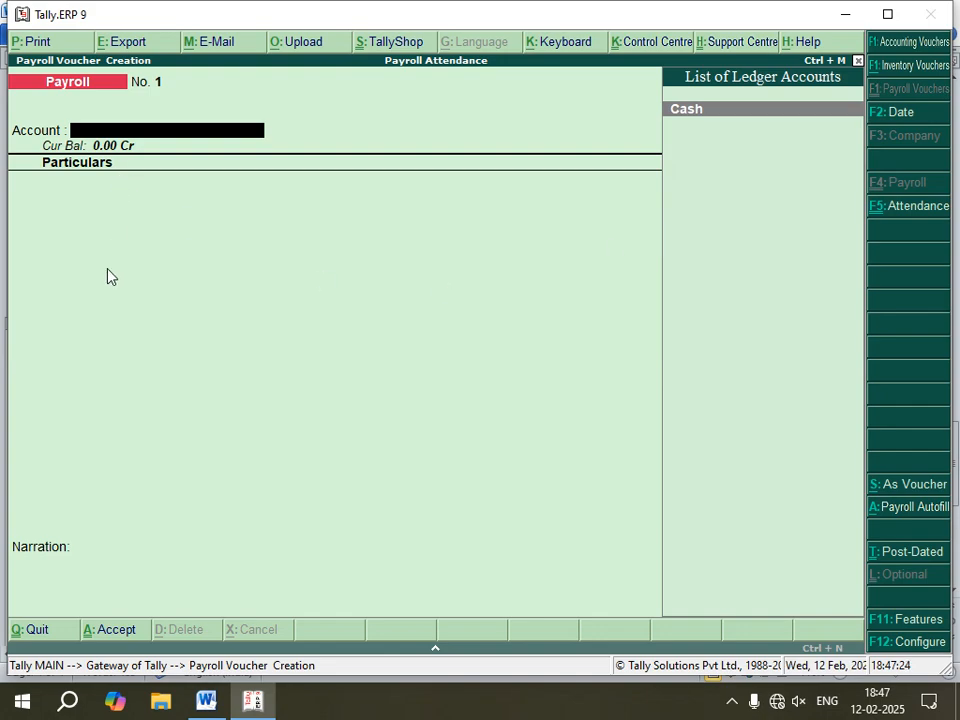
# Step: Switch the payroll voucher to an Attendance voucher
pyautogui.click(206, 700)
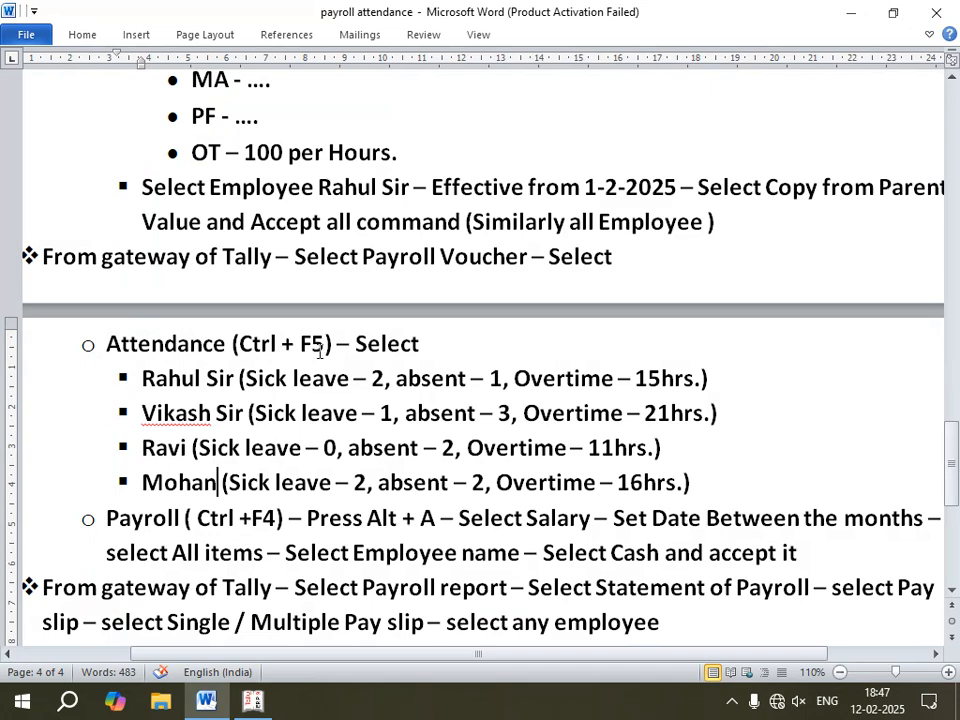
pyautogui.click(253, 701)
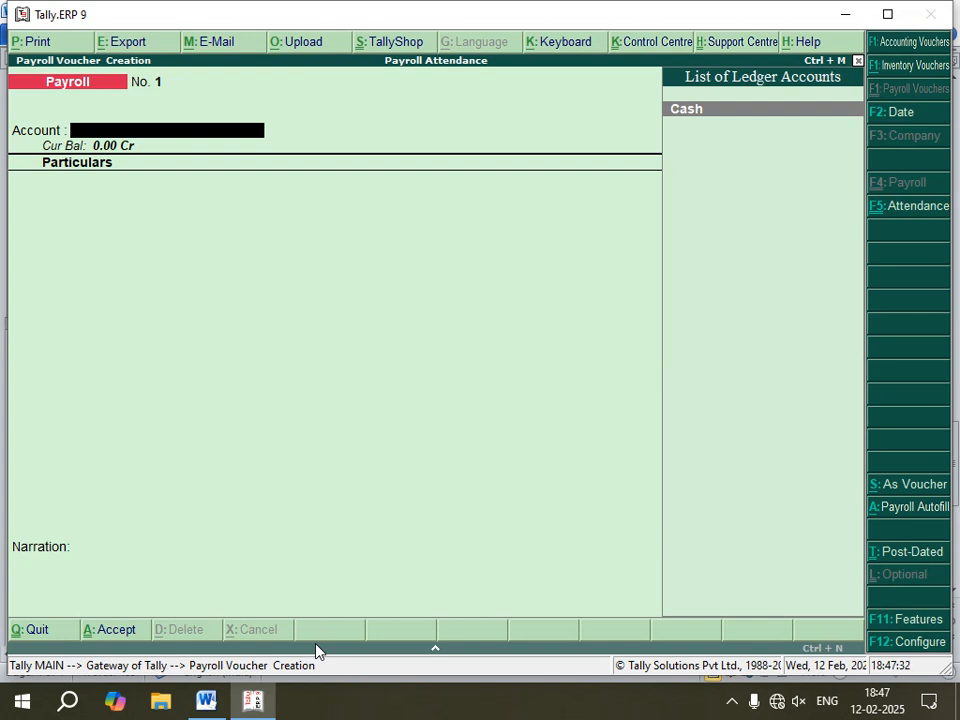
pyautogui.press('F5')
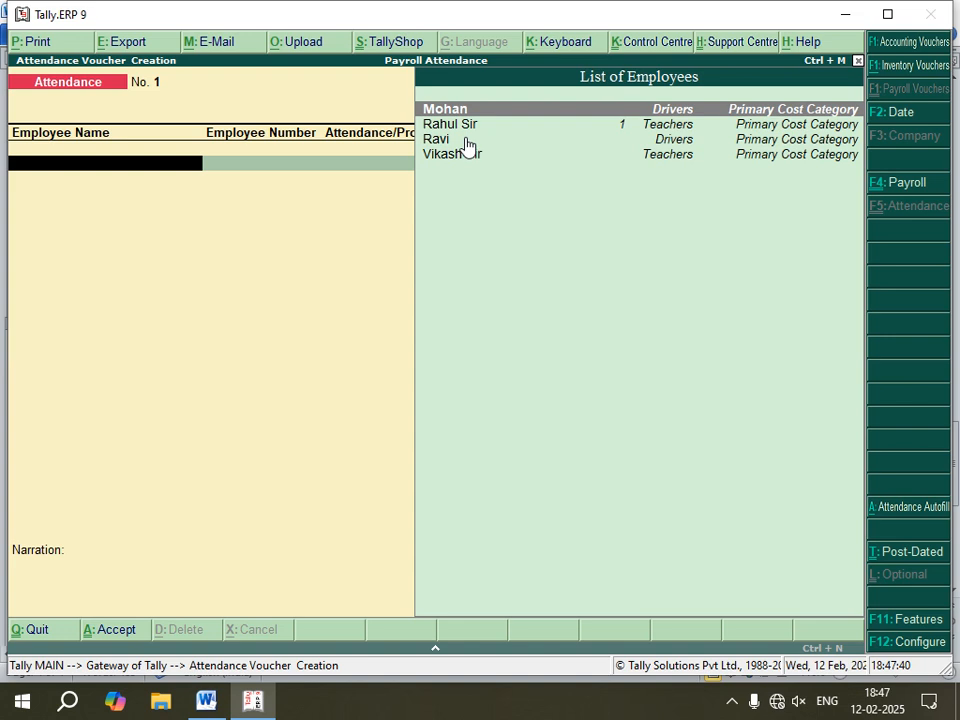
# Step: Enter a Sick Leave attendance of 2 days for Rahul Sir
pyautogui.press('Down')
pyautogui.press('Return')
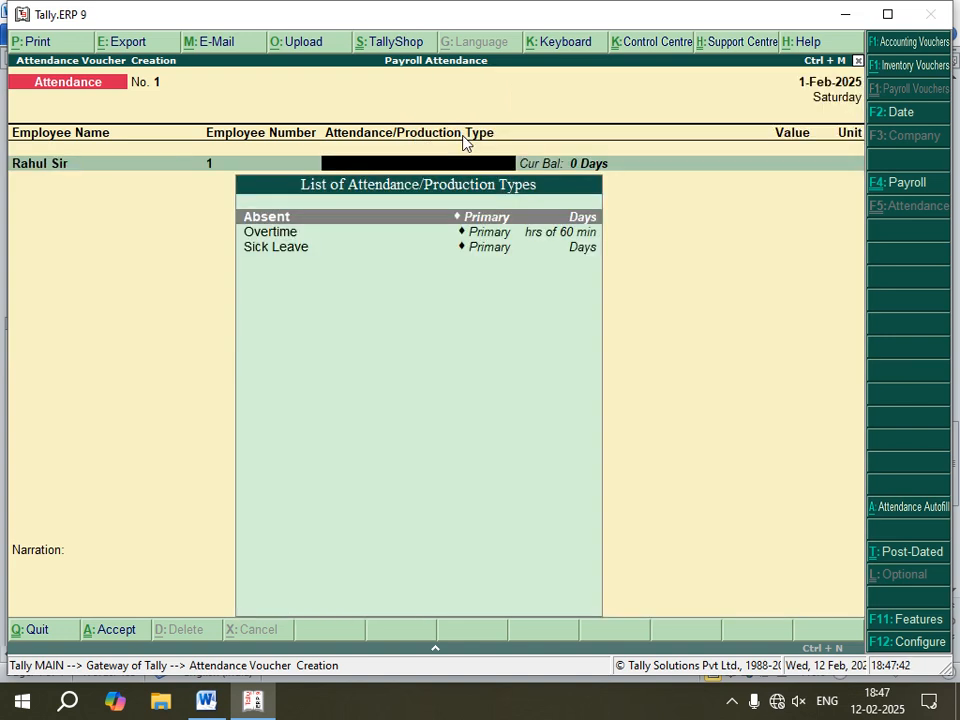
pyautogui.click(207, 702)
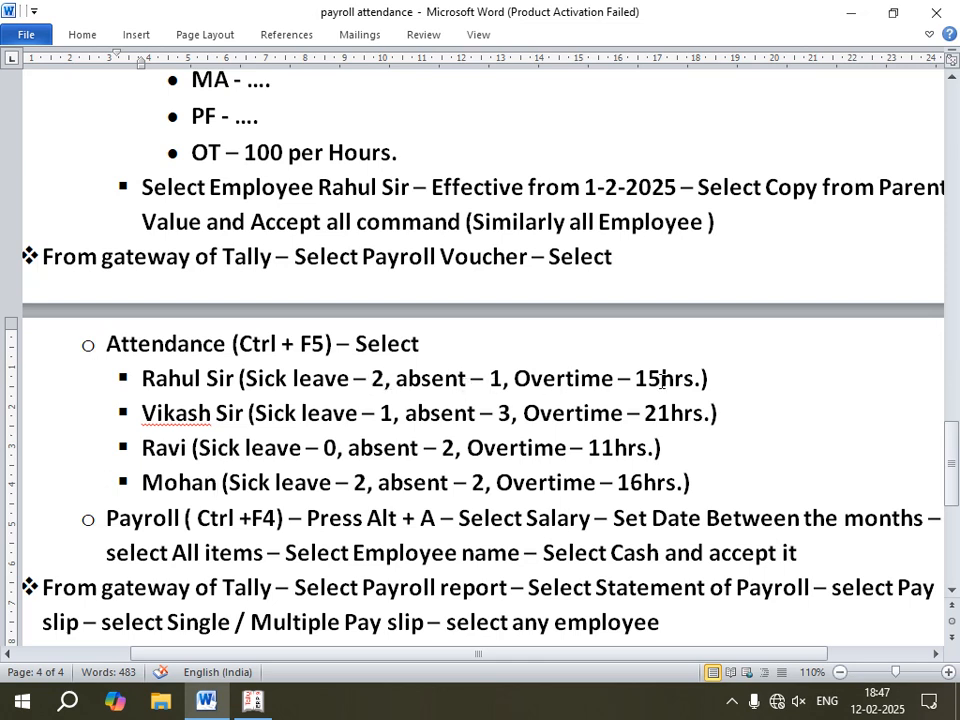
pyautogui.click(253, 702)
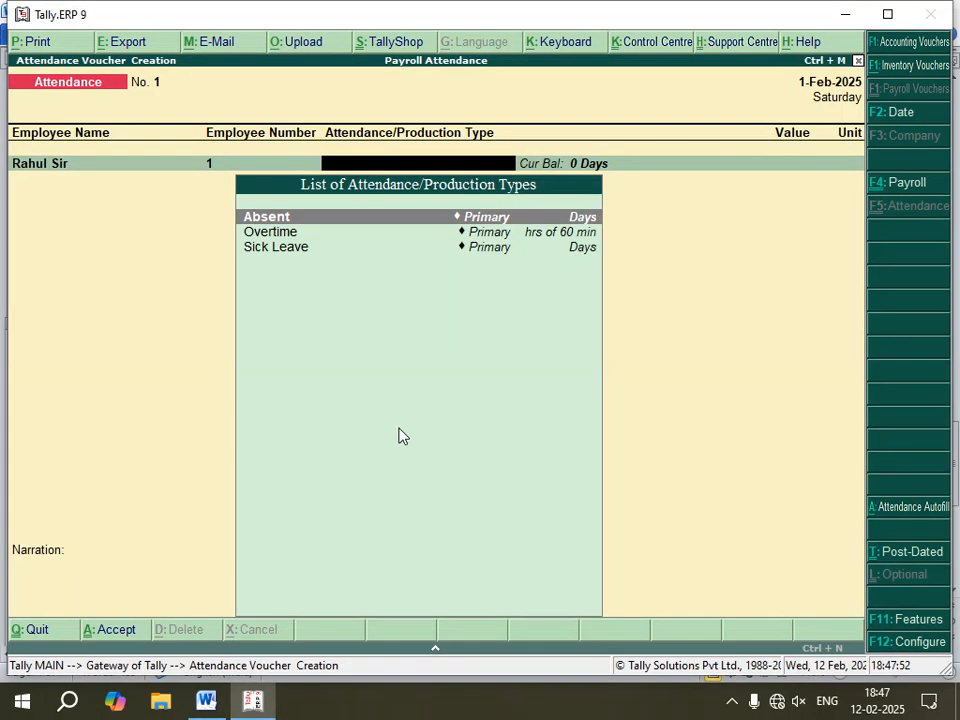
pyautogui.press('Down')
pyautogui.press('Down')
pyautogui.press('Return')
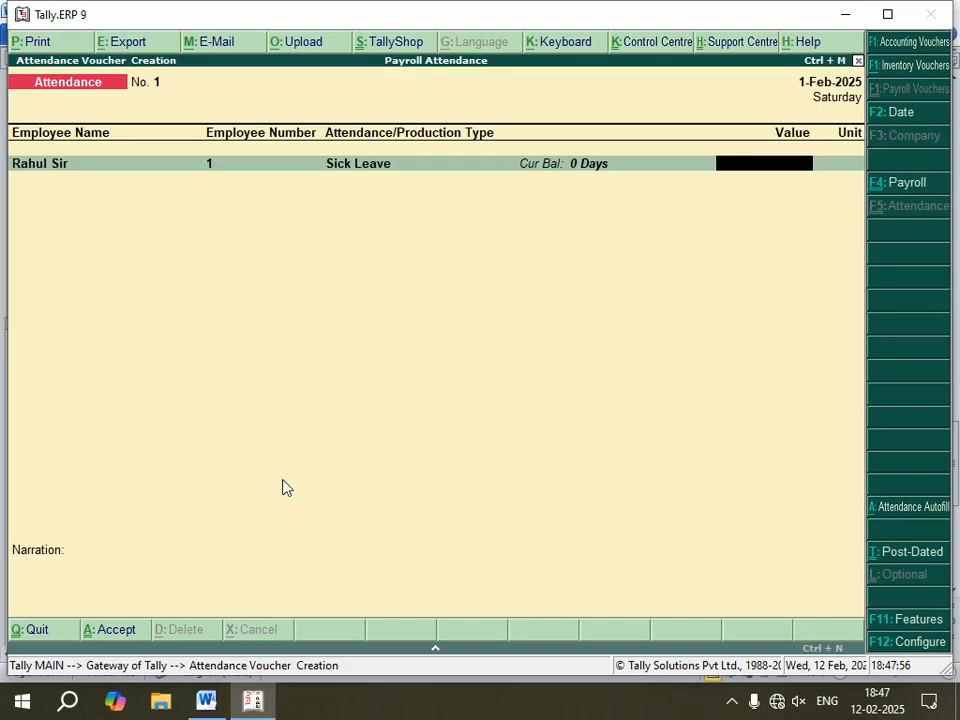
pyautogui.click(206, 702)
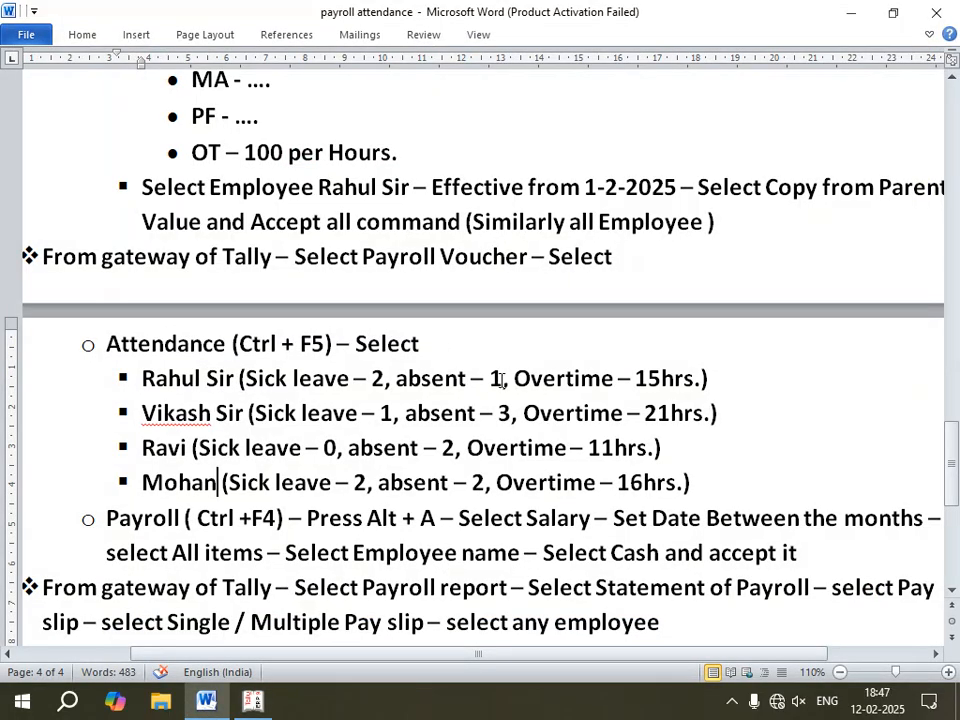
pyautogui.click(253, 702)
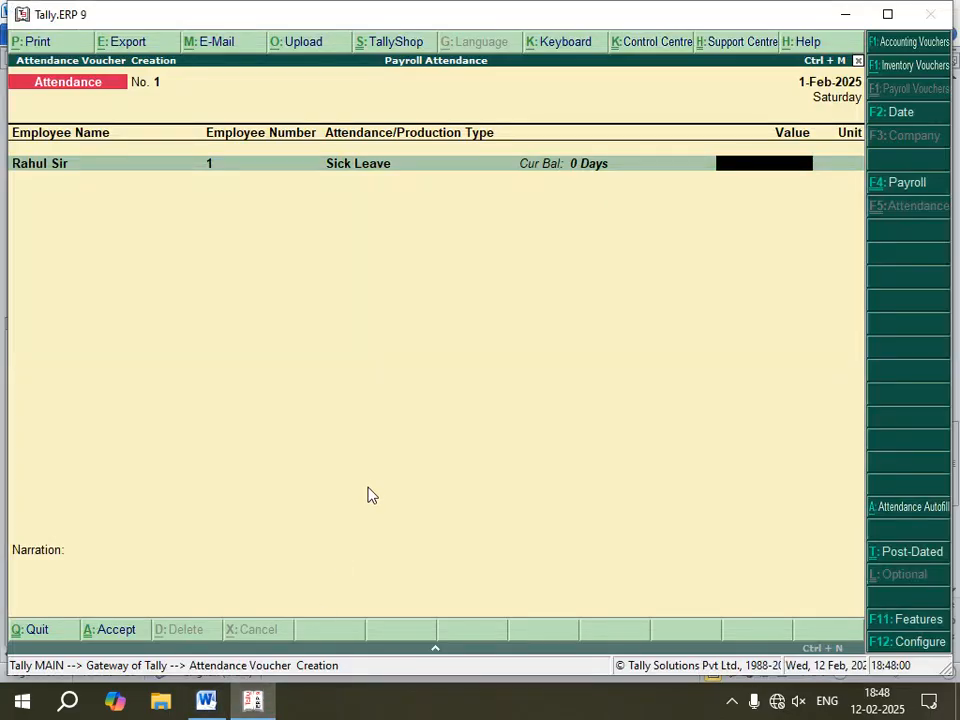
pyautogui.press('Return')
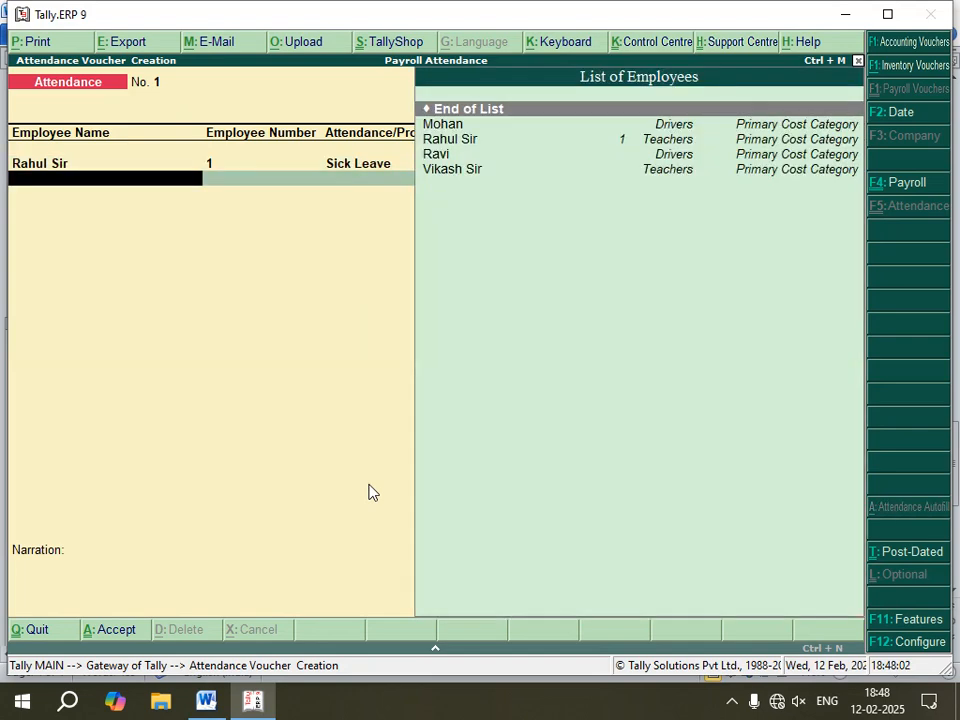
# Step: Add an Absent attendance line of 1 day for Rahul Sir
pyautogui.press('Down')
pyautogui.press('Down')
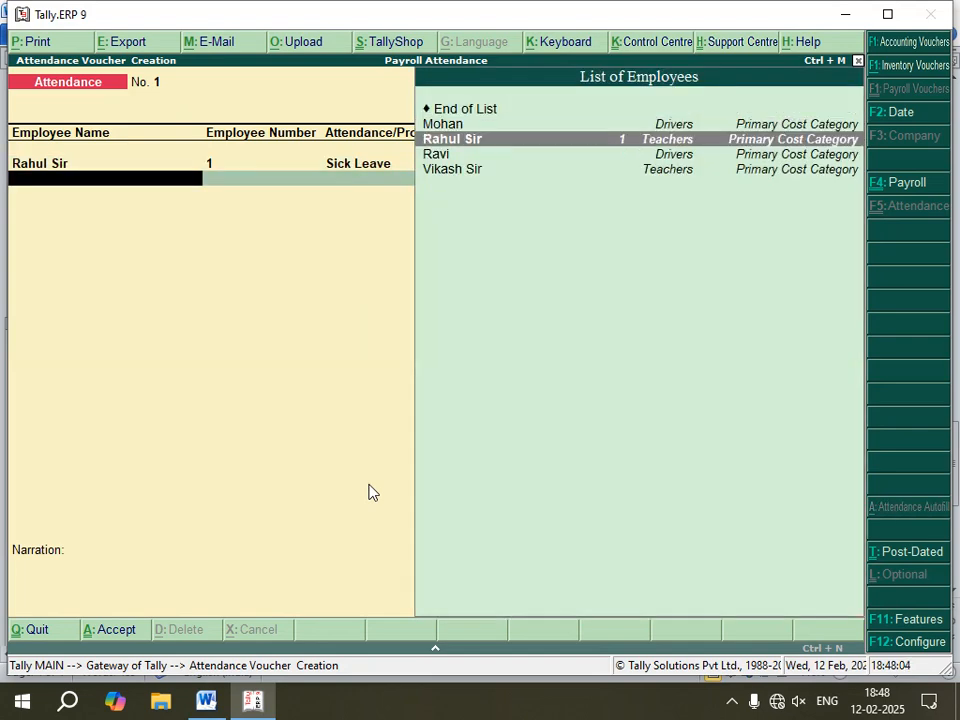
pyautogui.press('Return')
pyautogui.press('Down')
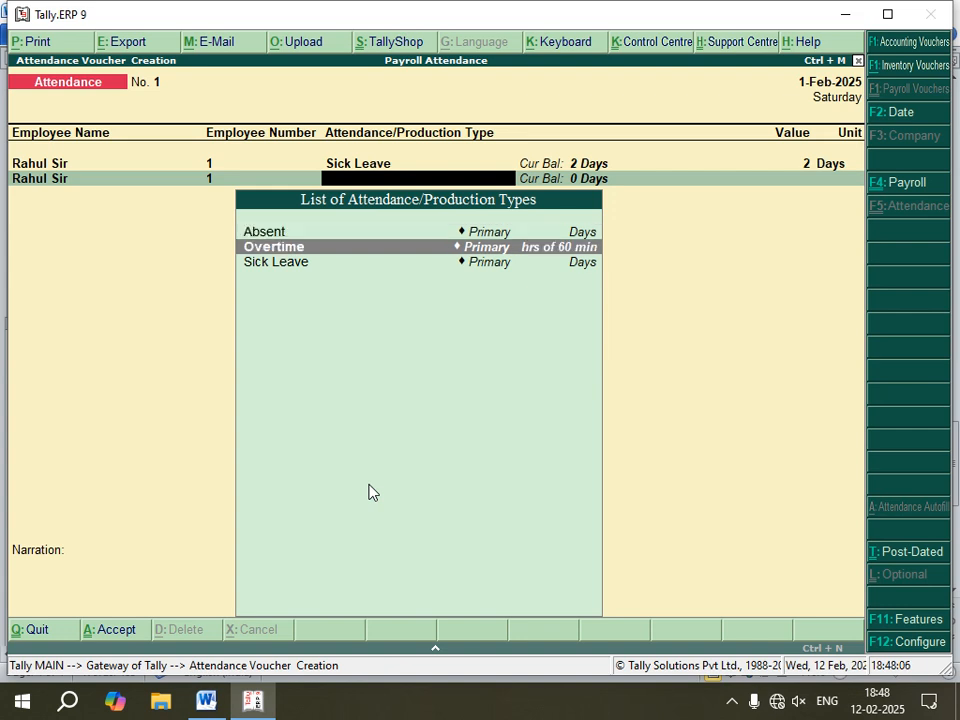
pyautogui.press('Return')
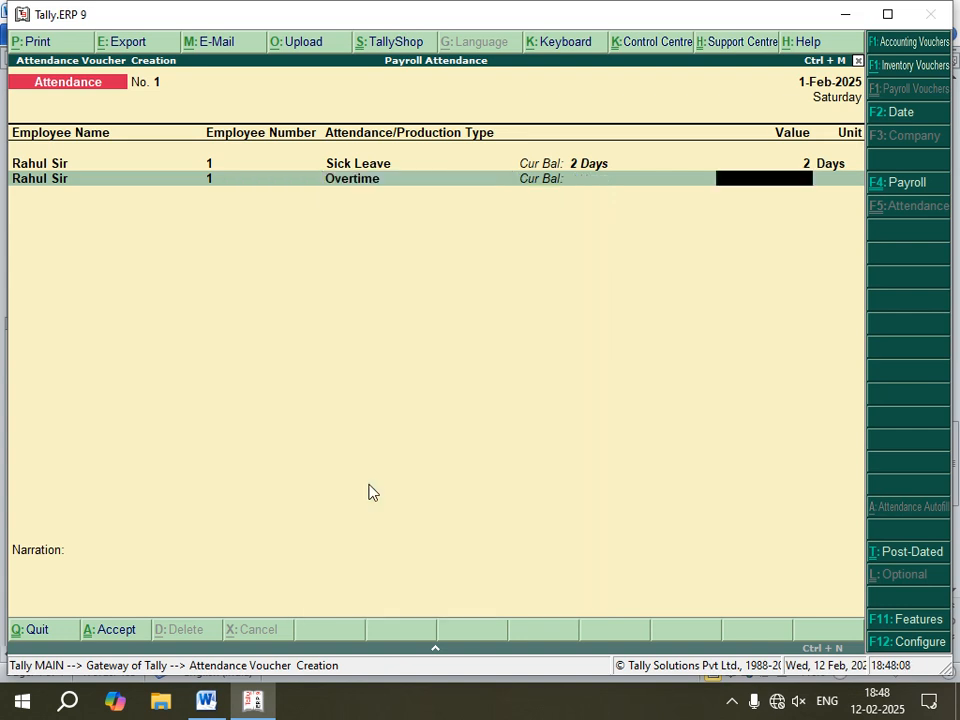
pyautogui.press('BackSpace')
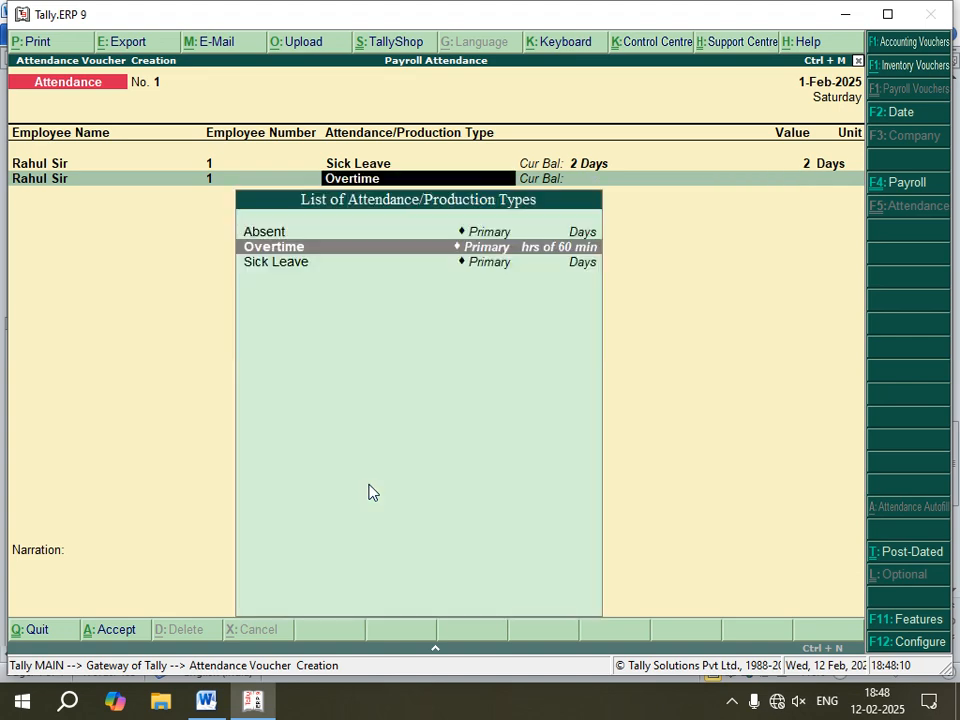
pyautogui.press('Up')
pyautogui.press('Return')
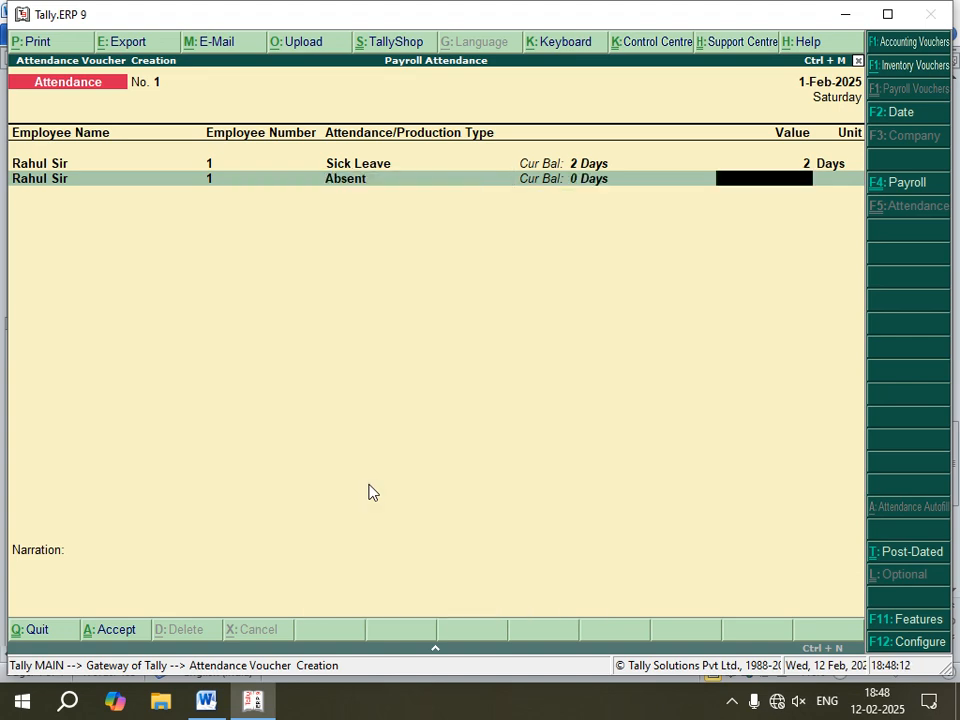
pyautogui.write('1')
pyautogui.press('Return')
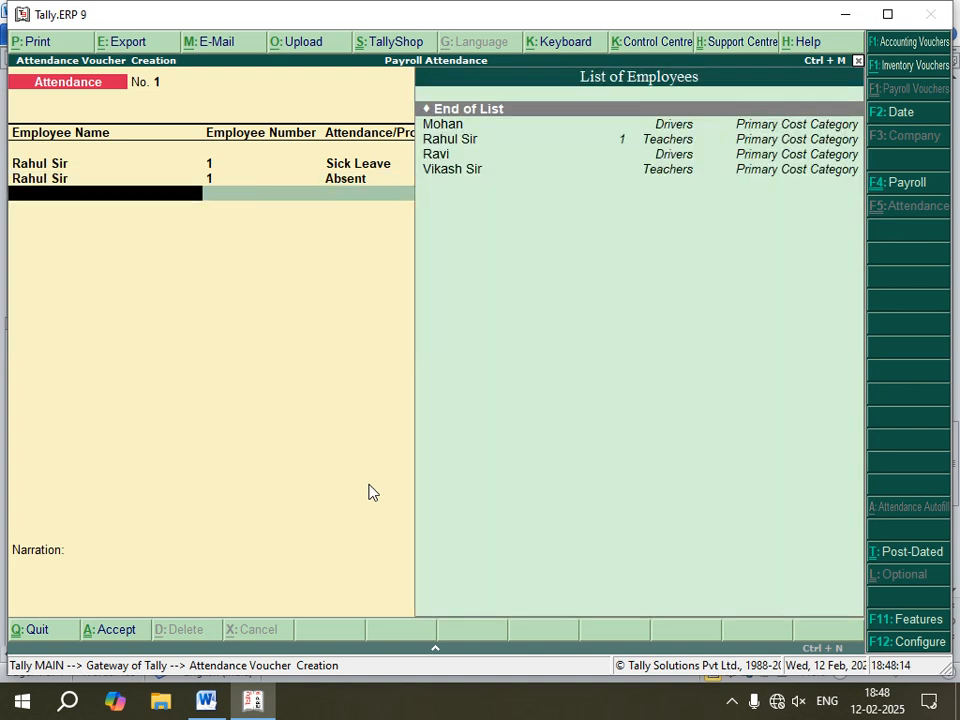
# Step: Add an Overtime attendance line of 15 hours for Rahul Sir
pyautogui.press('Down')
pyautogui.press('Down')
pyautogui.press('Return')
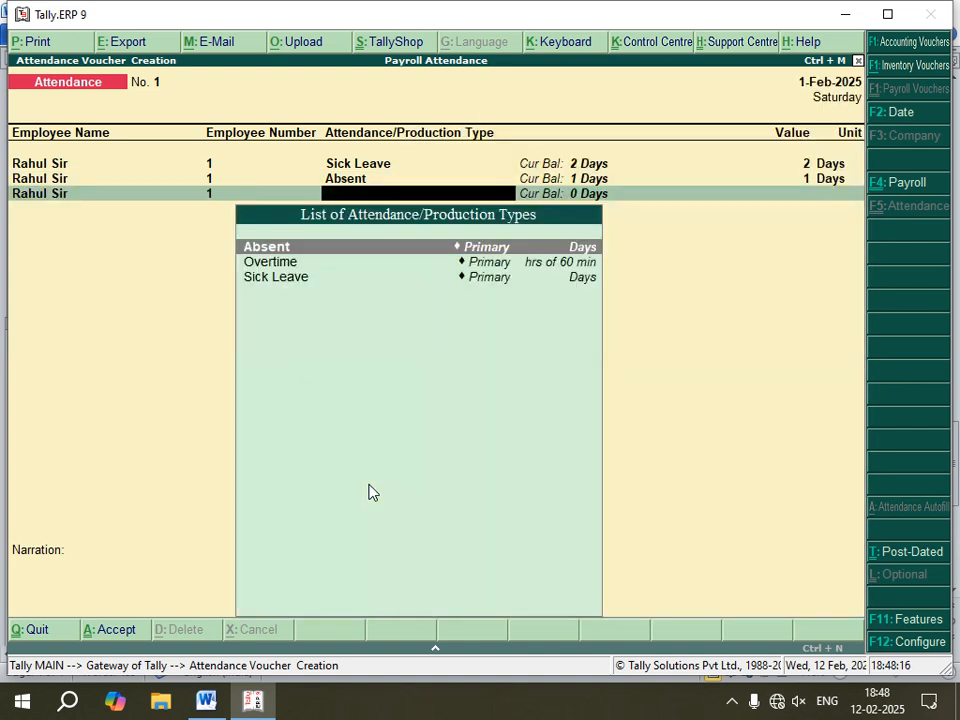
pyautogui.press('Down')
pyautogui.press('Return')
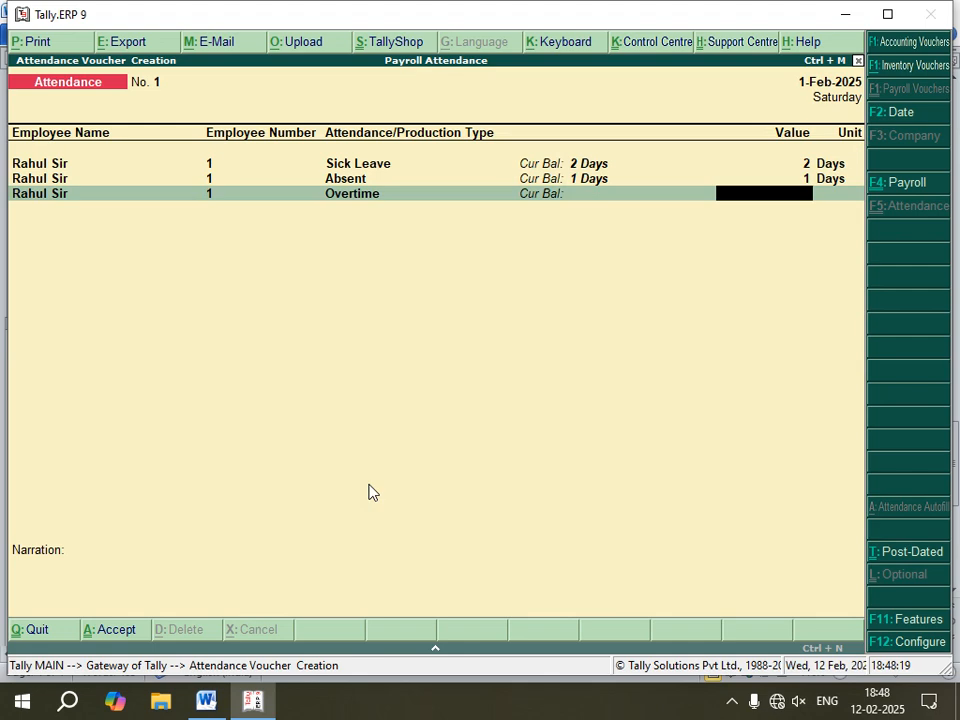
pyautogui.write('15')
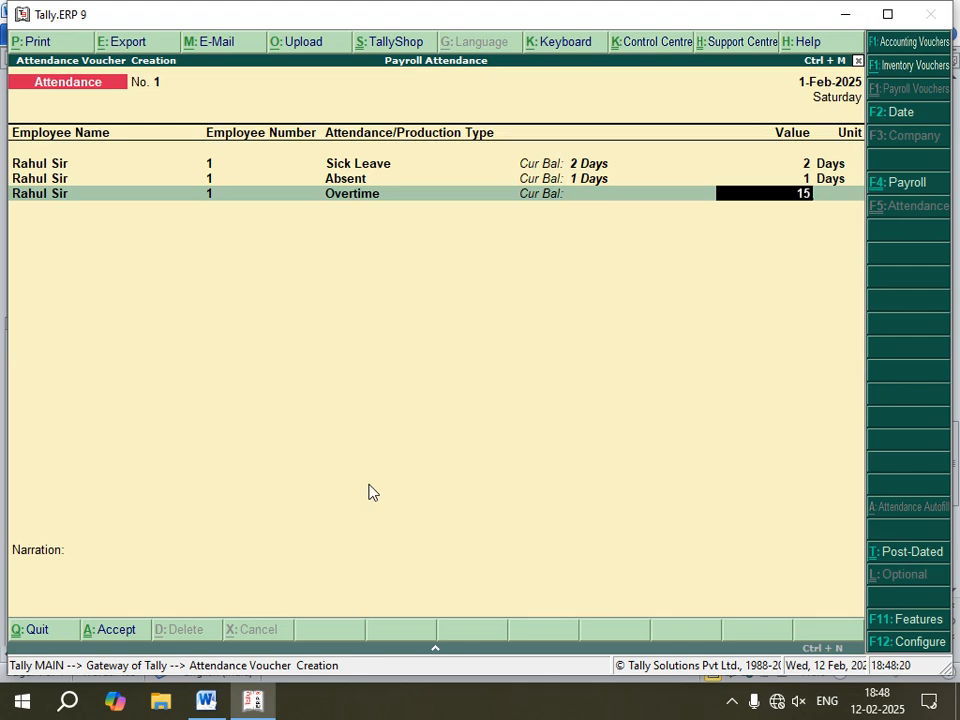
# Step: Check the reference notes, then accept Rahul Sir's attendance voucher with an empty narration
pyautogui.click(205, 703)
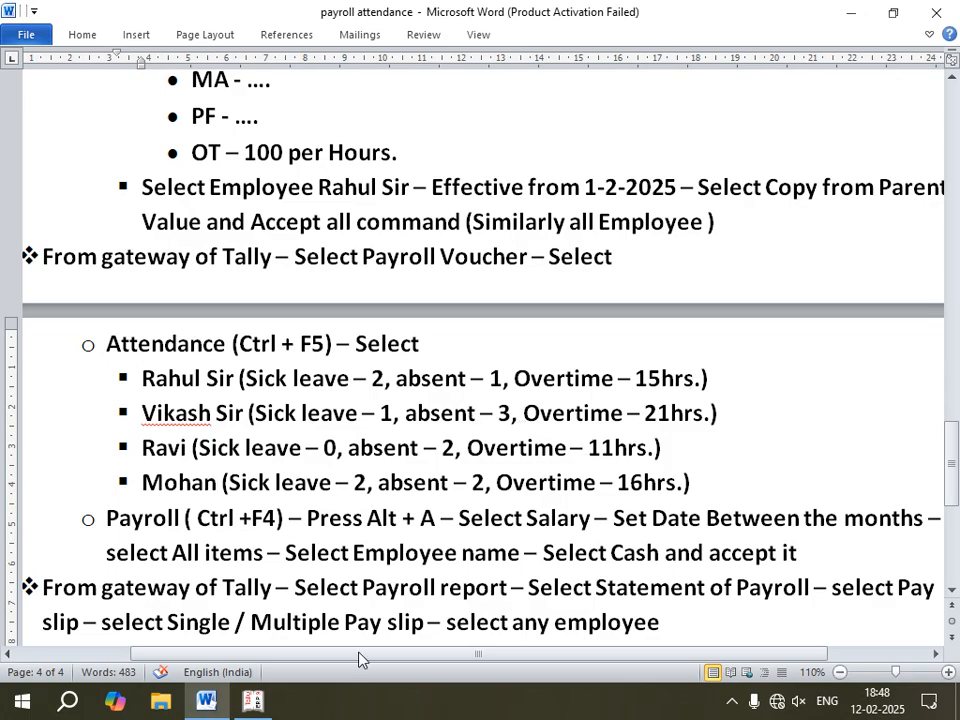
pyautogui.click(253, 703)
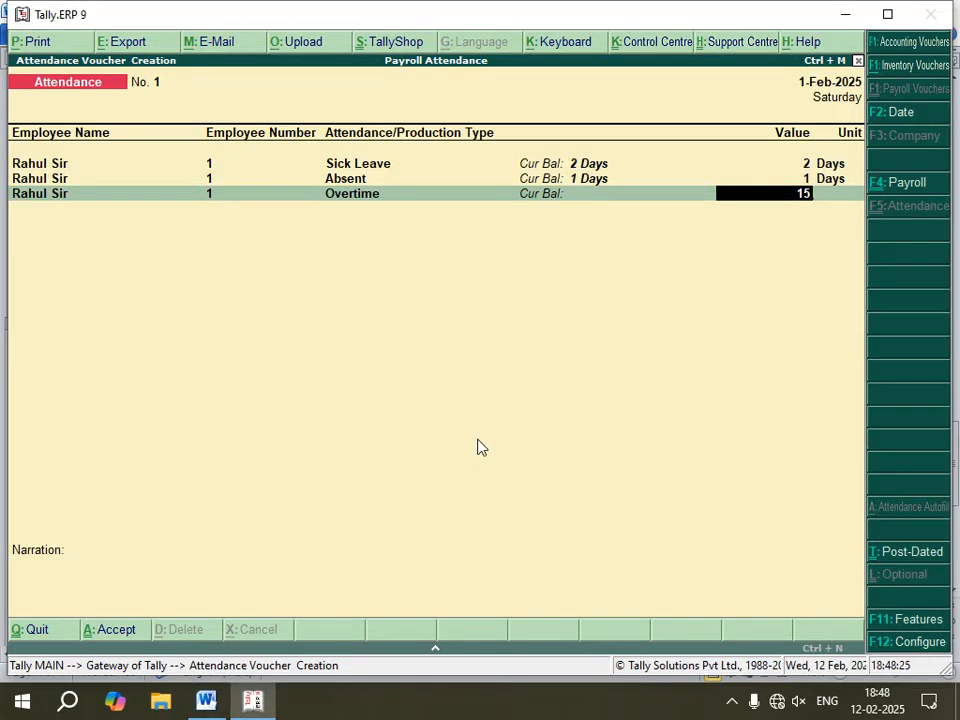
pyautogui.press('Return')
pyautogui.press('Return')
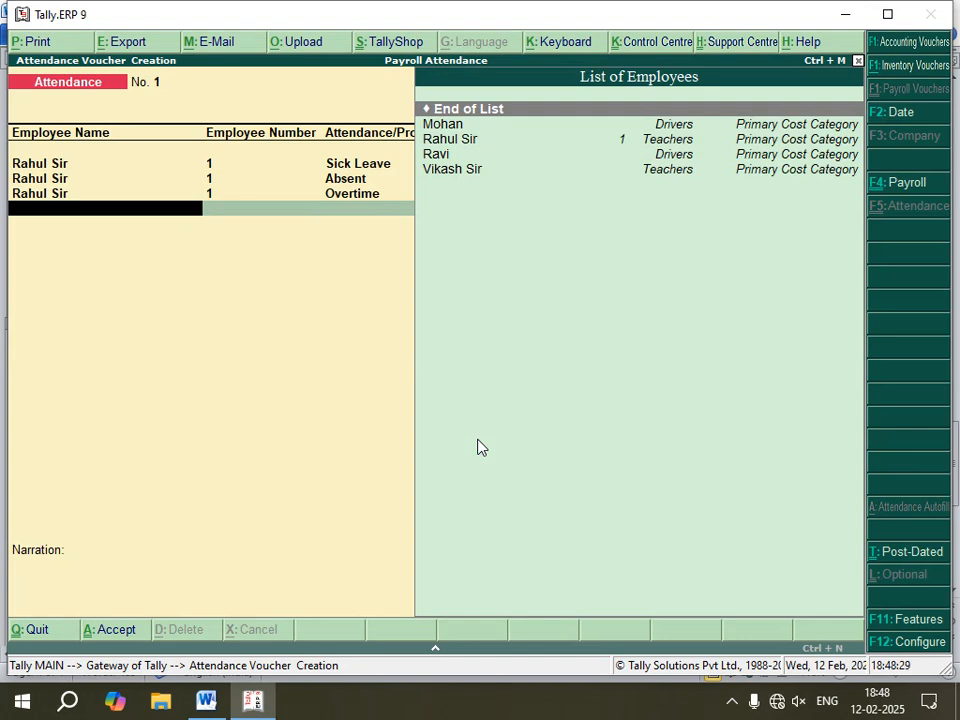
pyautogui.press('Return')
pyautogui.press('Return')
pyautogui.press('Return')
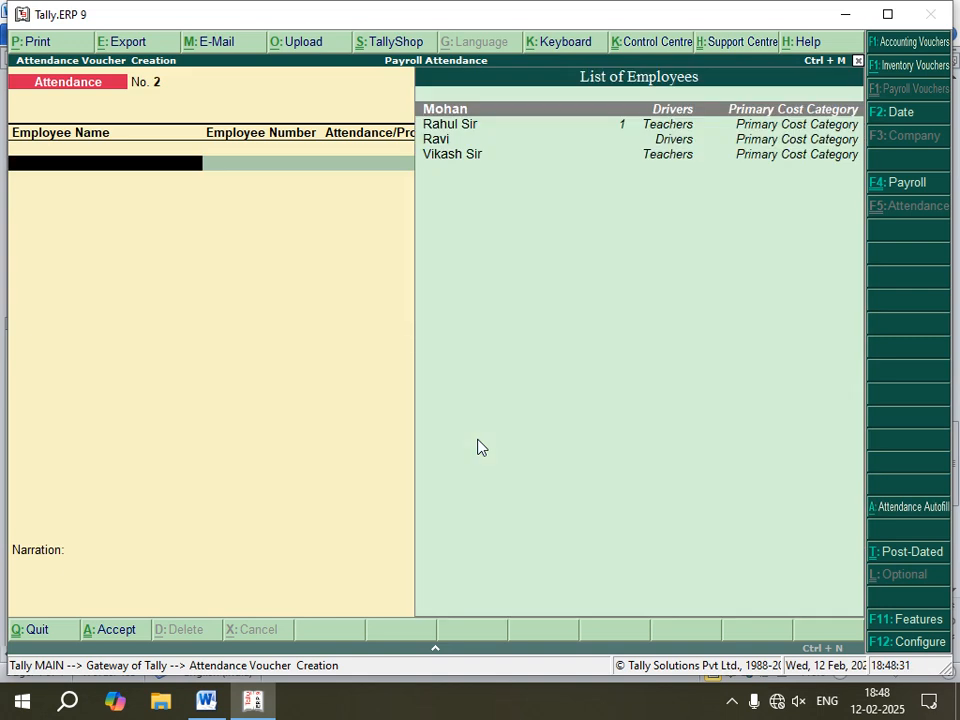
# Step: In a new attendance voucher, enter an Absent attendance of 3 days for Vikash Sir
pyautogui.press('Down')
pyautogui.press('Down')
pyautogui.press('Down')
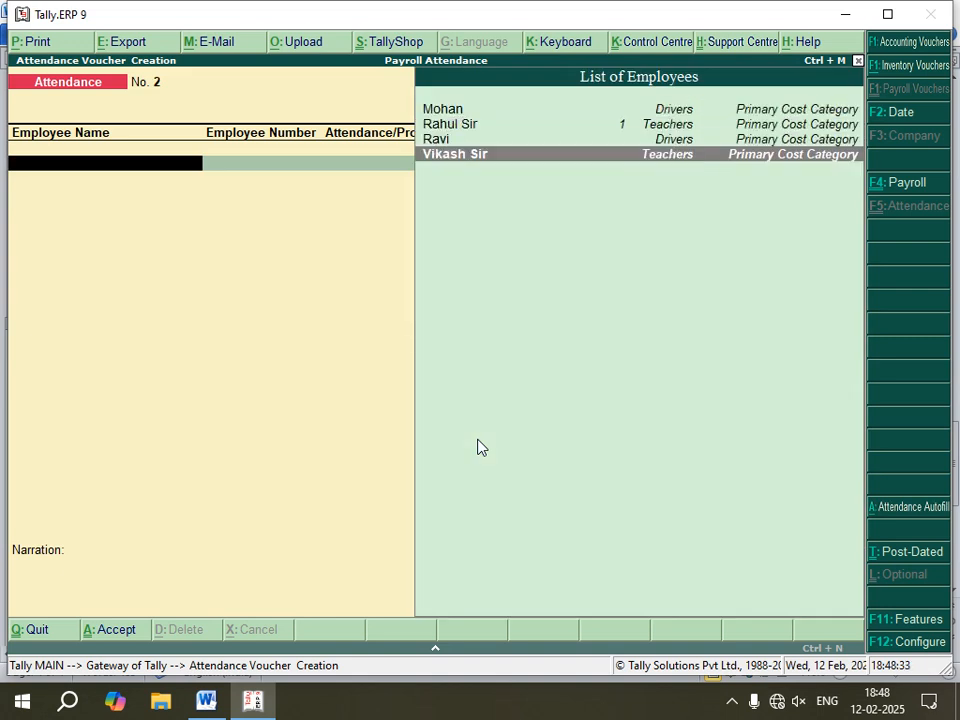
pyautogui.press('Return')
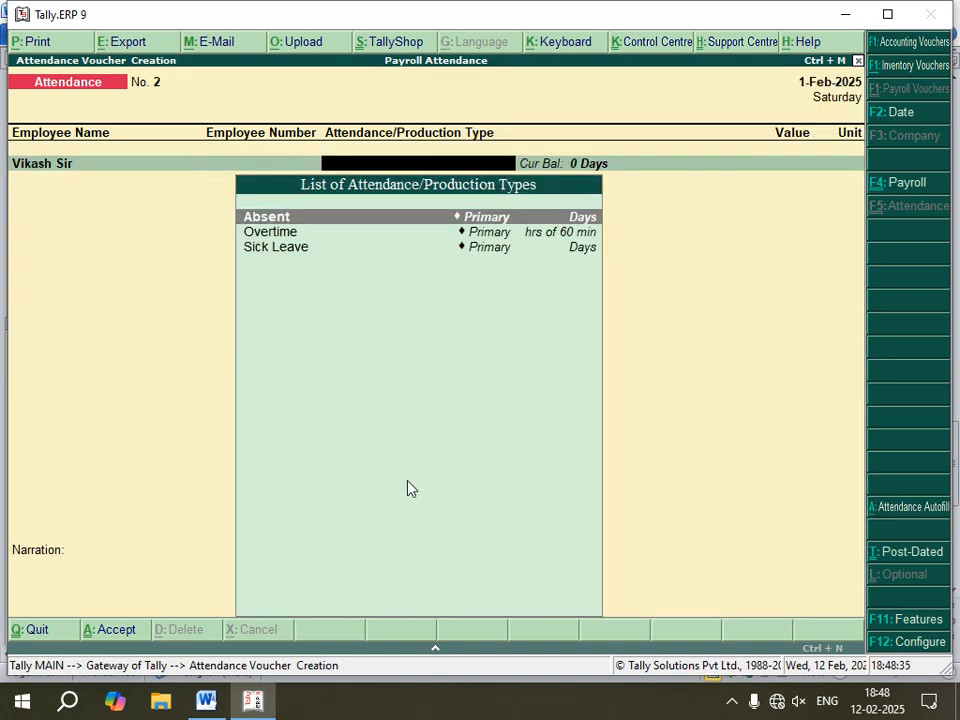
pyautogui.press('Return')
pyautogui.click(206, 701)
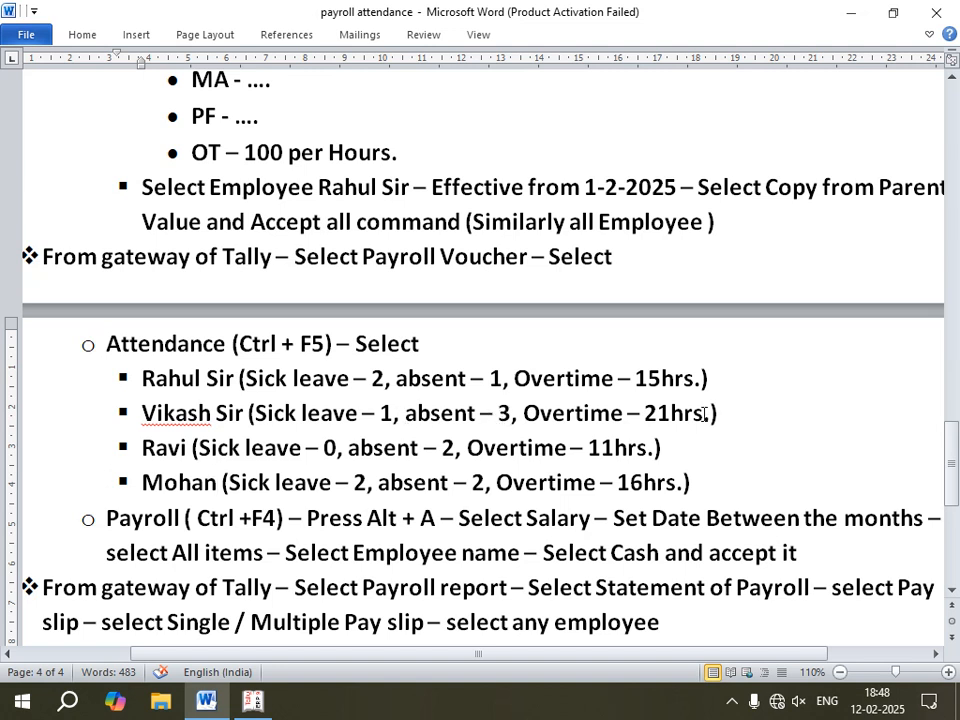
pyautogui.click(252, 703)
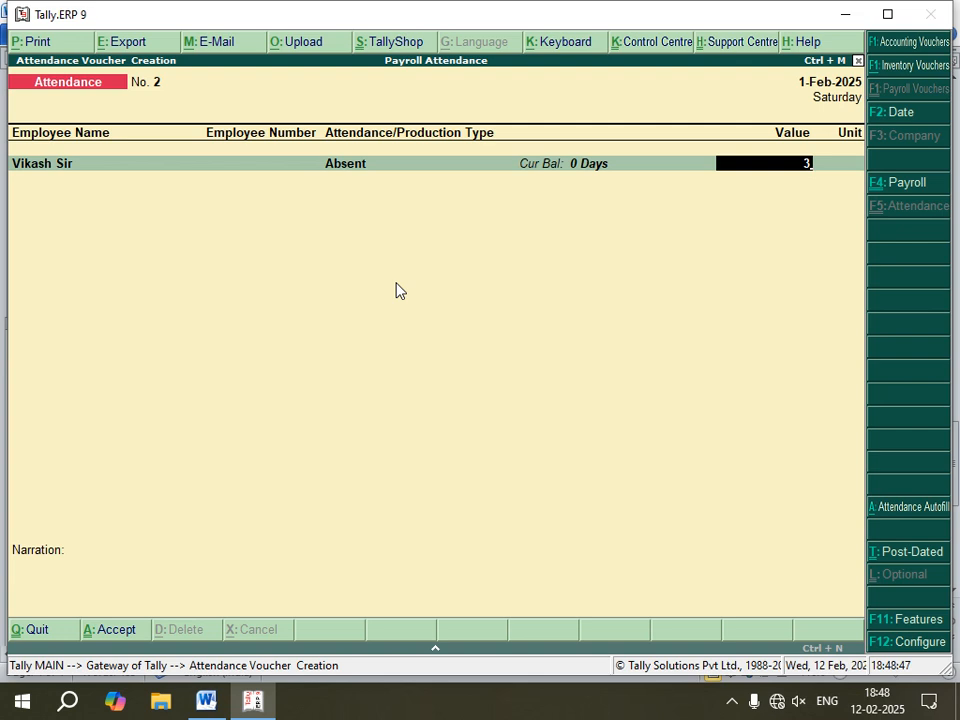
pyautogui.press('Return')
# Step: Add a Sick Leave attendance line of 1 day for Vikash Sir
pyautogui.press('Down')
pyautogui.press('Down')
pyautogui.press('Down')
pyautogui.press('Down')
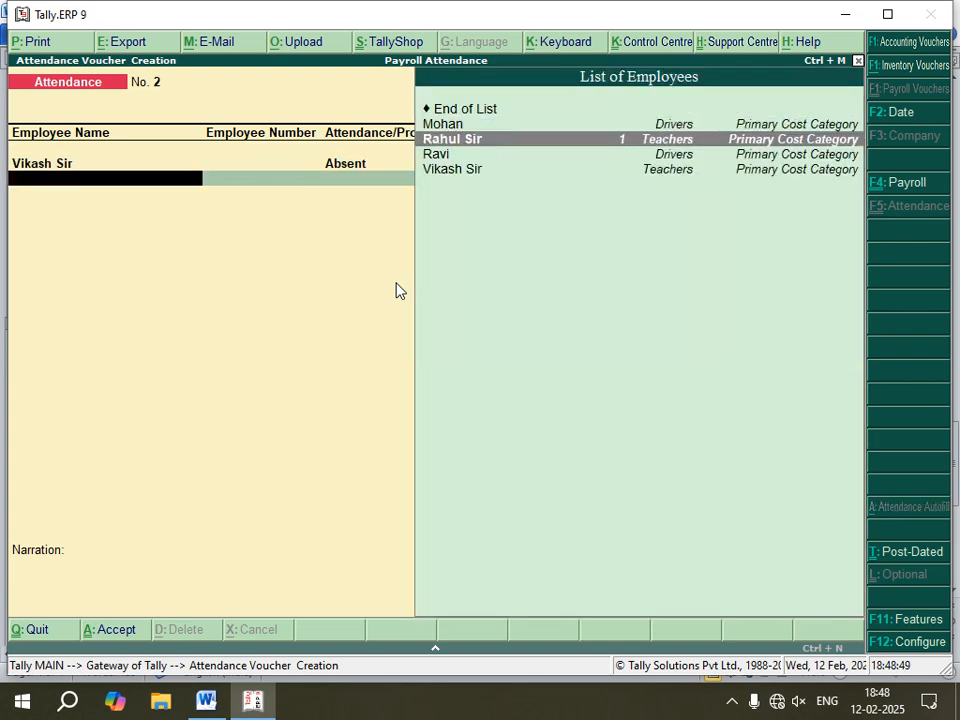
pyautogui.press('Return')
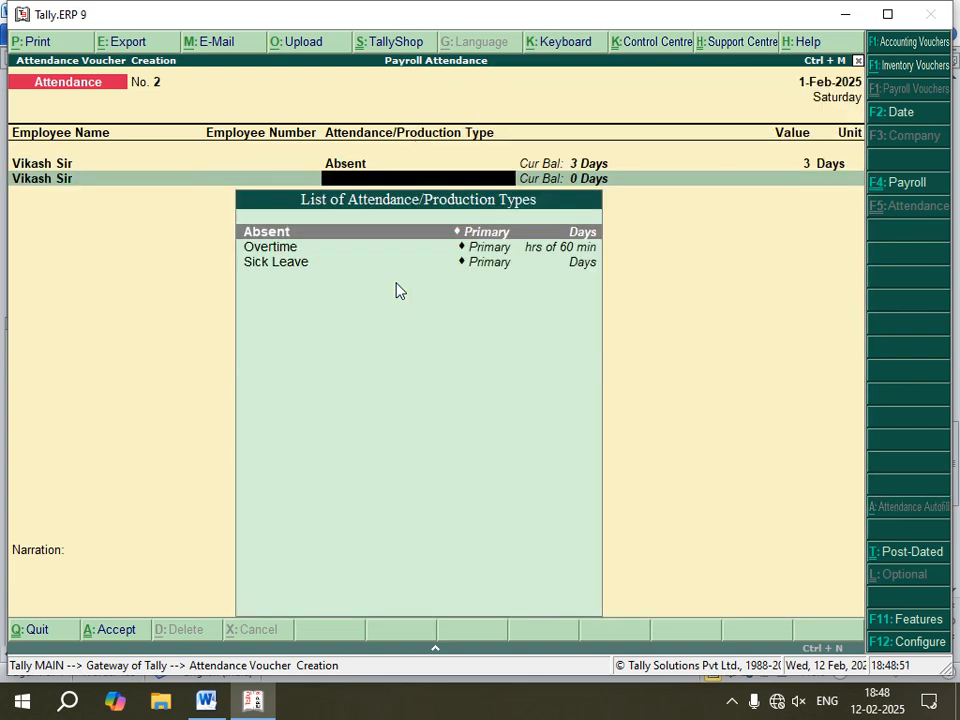
pyautogui.press('Down')
pyautogui.press('Down')
pyautogui.press('Return')
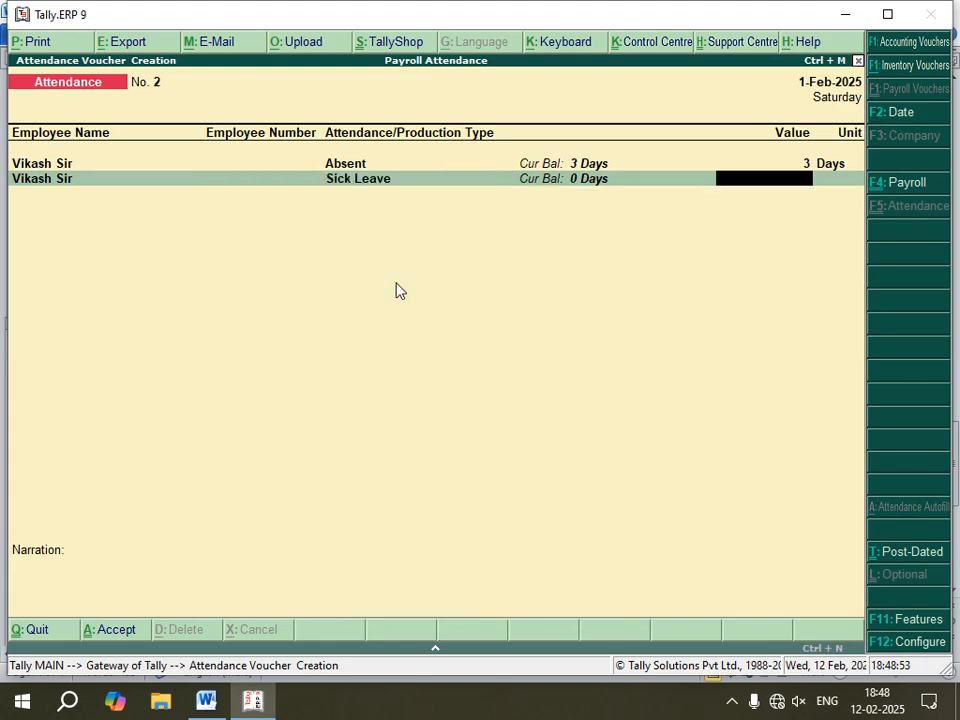
pyautogui.press('Return')
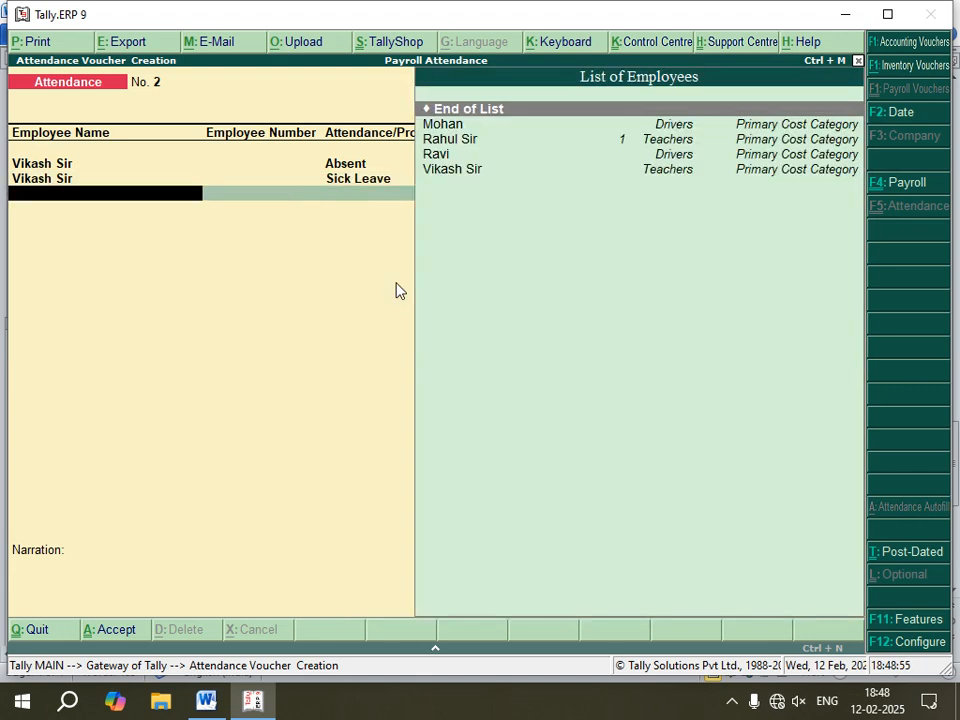
# Step: Add an Overtime attendance line of 21 hours for Vikash Sir
pyautogui.press('Down')
pyautogui.press('Down')
pyautogui.press('Down')
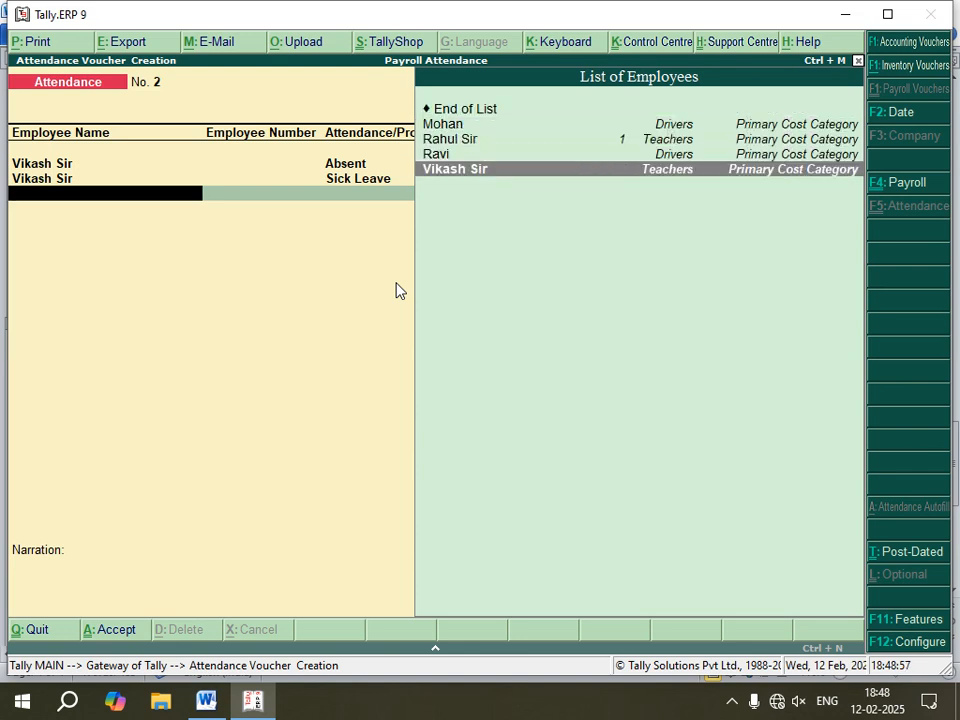
pyautogui.press('Return')
pyautogui.press('Down')
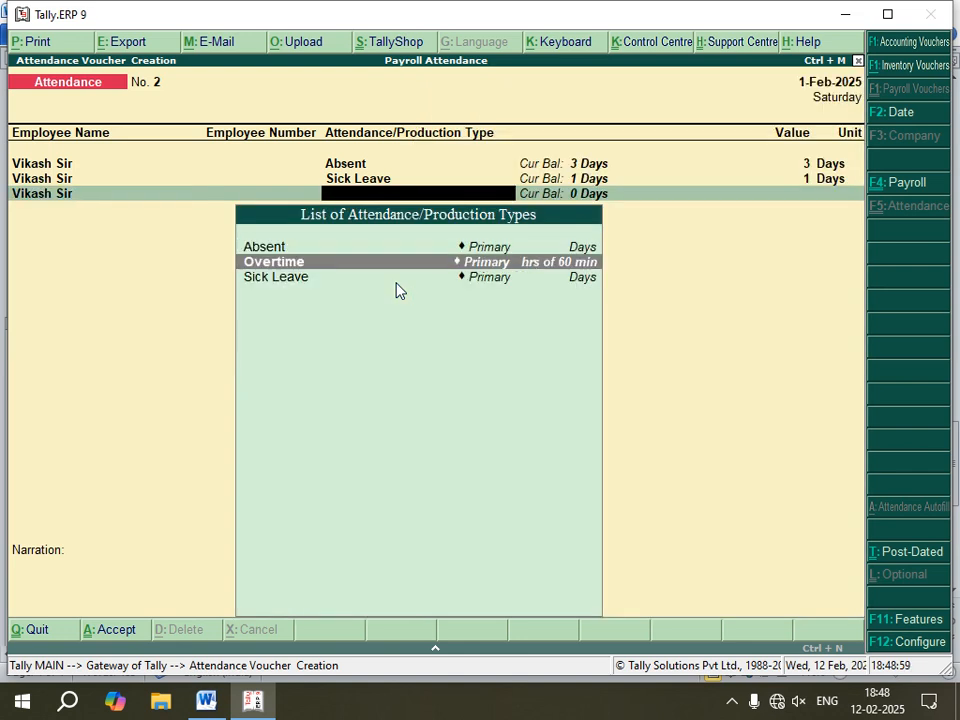
pyautogui.press('Return')
pyautogui.write('21')
pyautogui.press('Return')
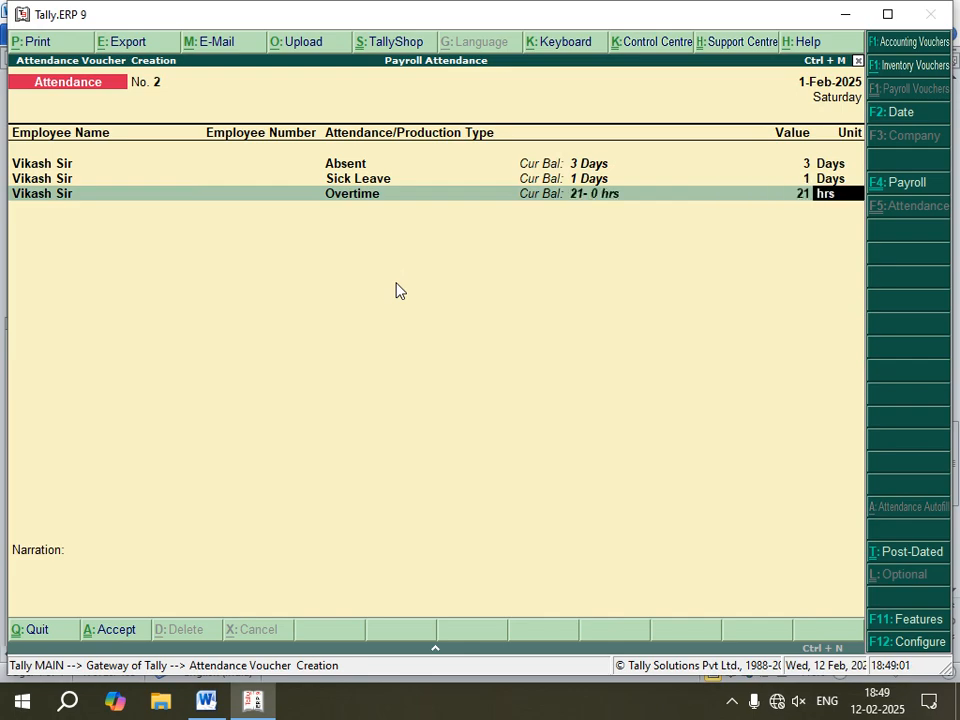
# Step: Check the reference notes, then accept Vikash Sir's attendance voucher
pyautogui.click(206, 700)
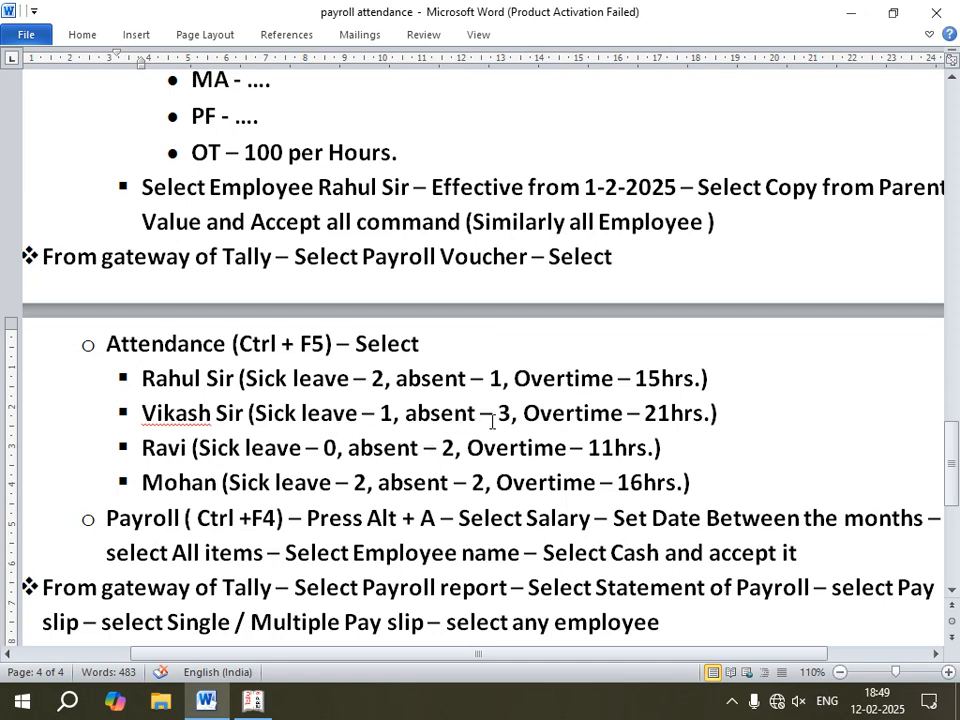
pyautogui.click(253, 700)
pyautogui.press('Return')
pyautogui.press('Return')
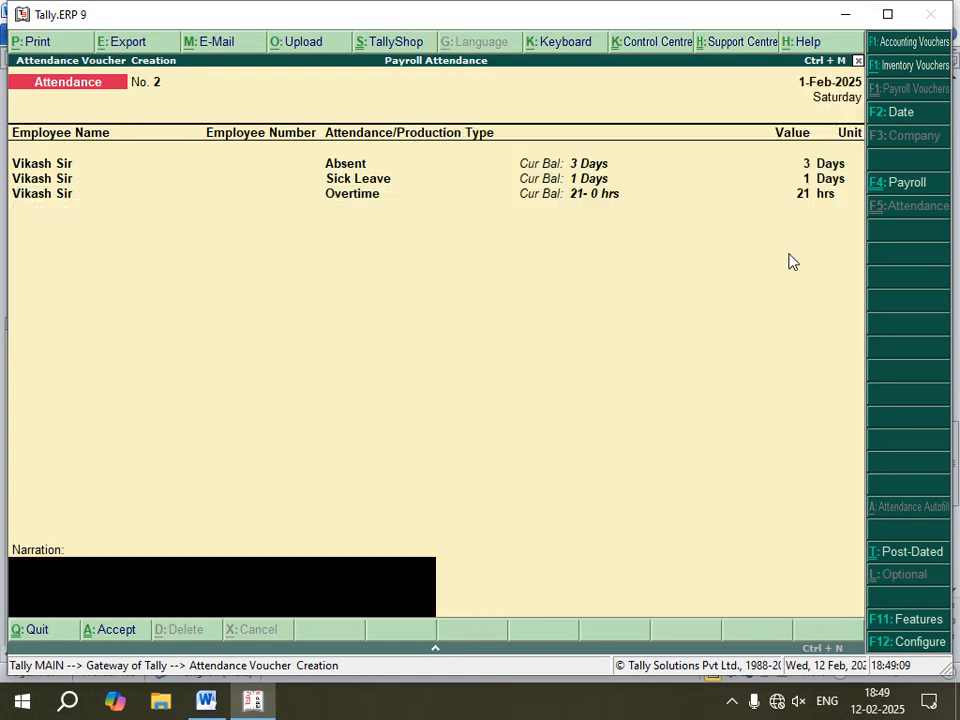
pyautogui.press('Return')
# Step: In a new attendance voucher, enter an Absent attendance of 2 days for Ravi
pyautogui.press('Return')
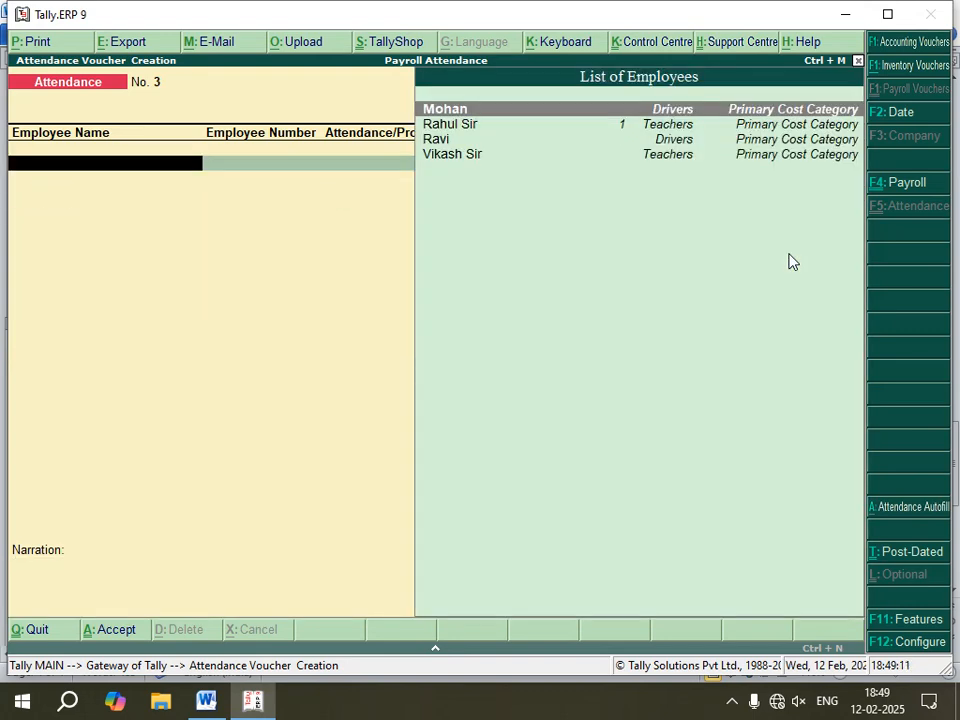
pyautogui.press('Down')
pyautogui.press('Down')
pyautogui.press('Return')
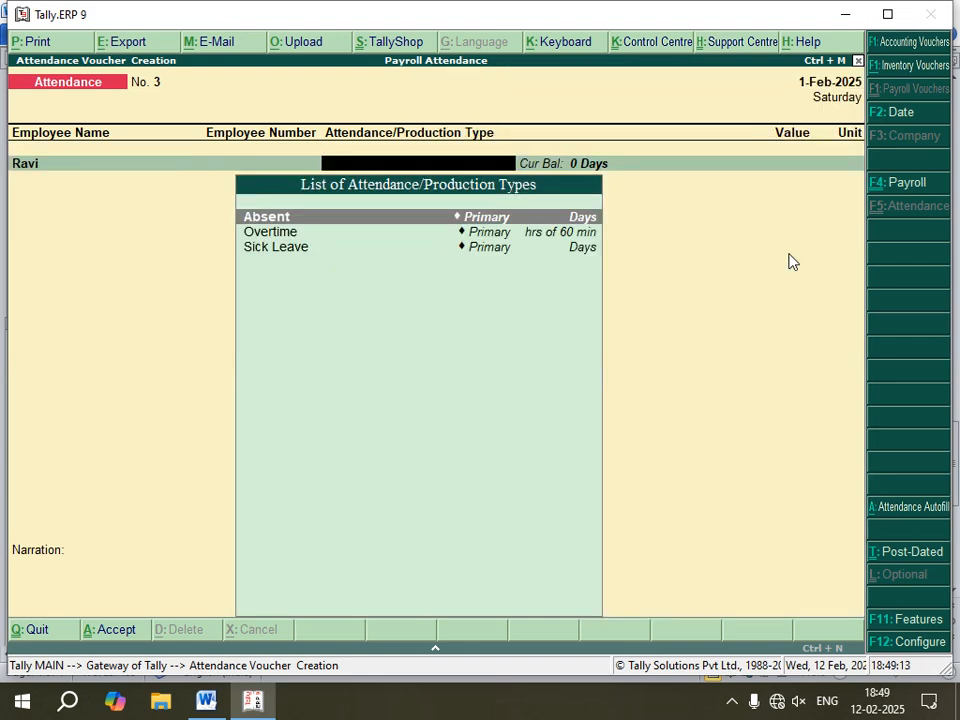
pyautogui.press('Return')
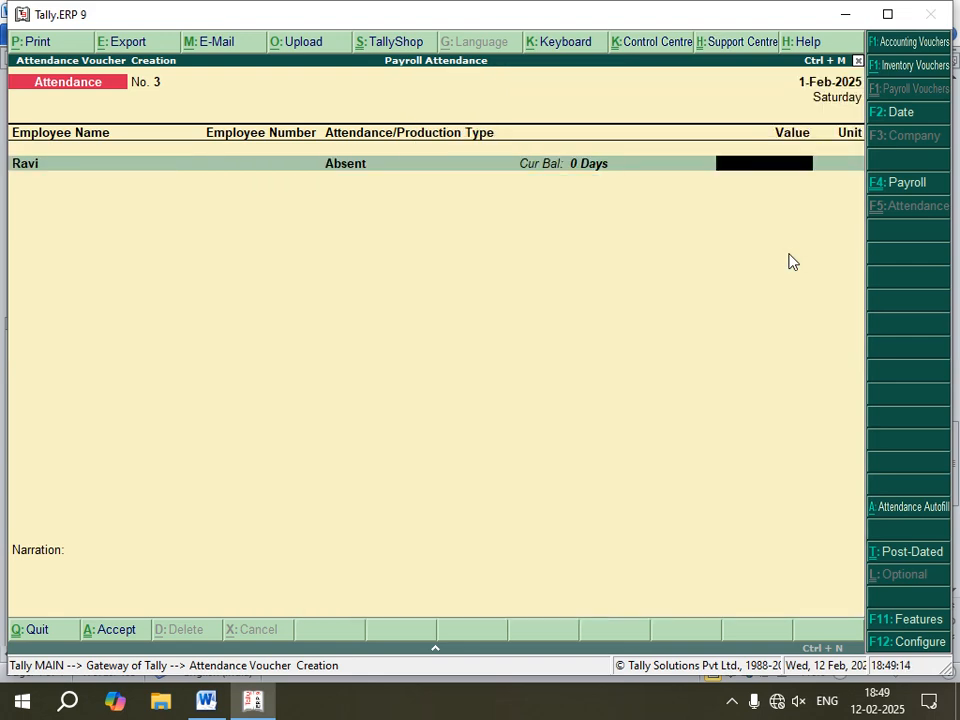
pyautogui.click(207, 700)
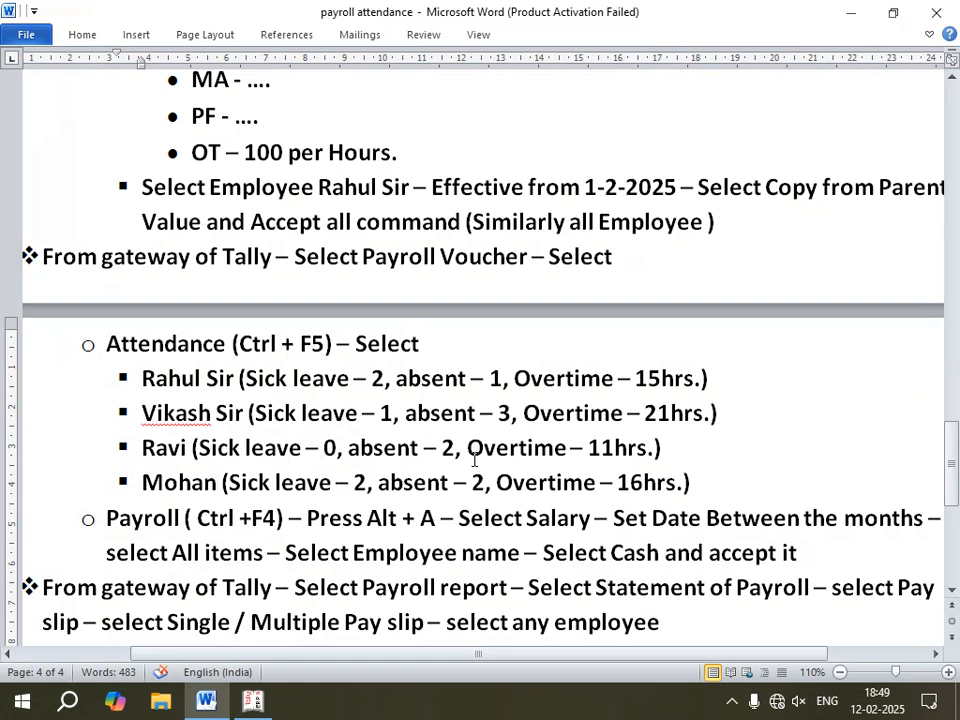
pyautogui.click(253, 700)
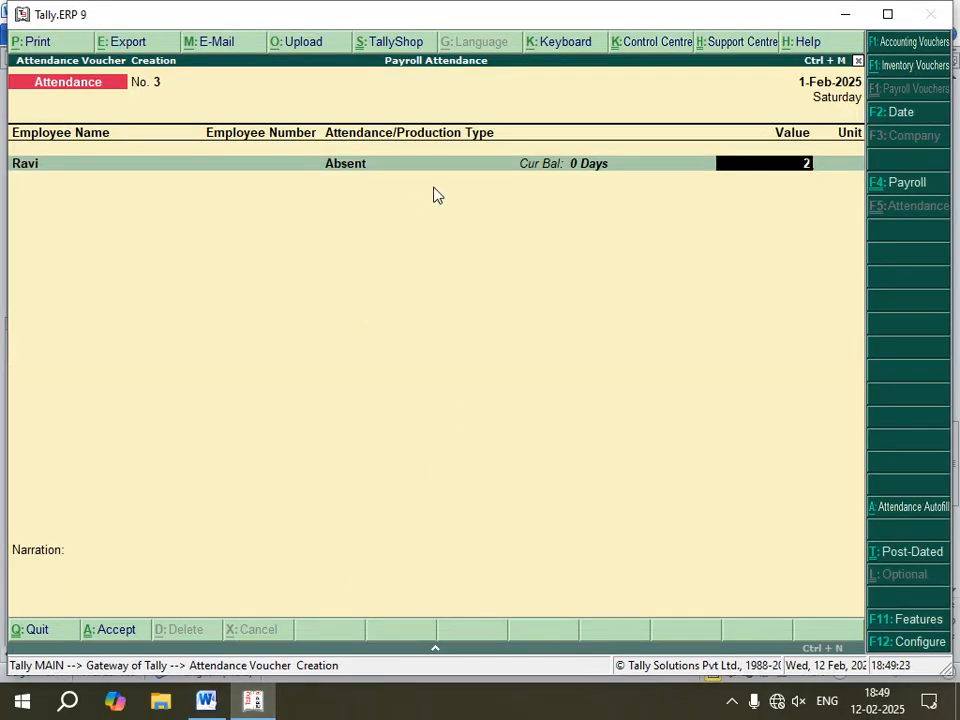
pyautogui.press('Return')
# Step: Add a Sick Leave attendance line of 0 days for Ravi
pyautogui.press('Down')
pyautogui.press('Down')
pyautogui.press('Down')
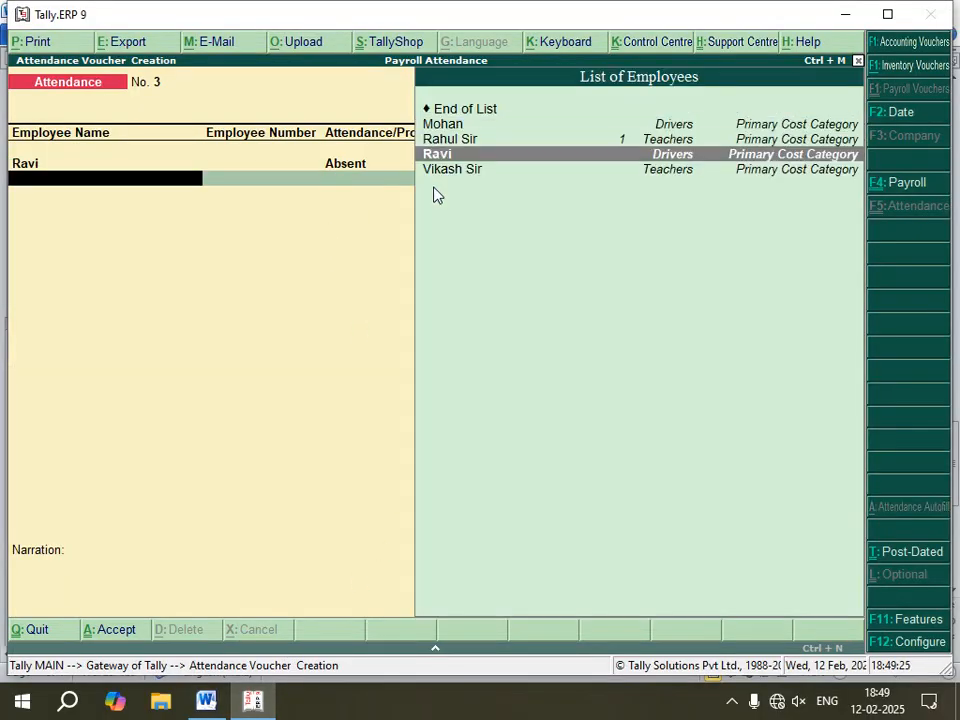
pyautogui.press('Return')
pyautogui.press('Down')
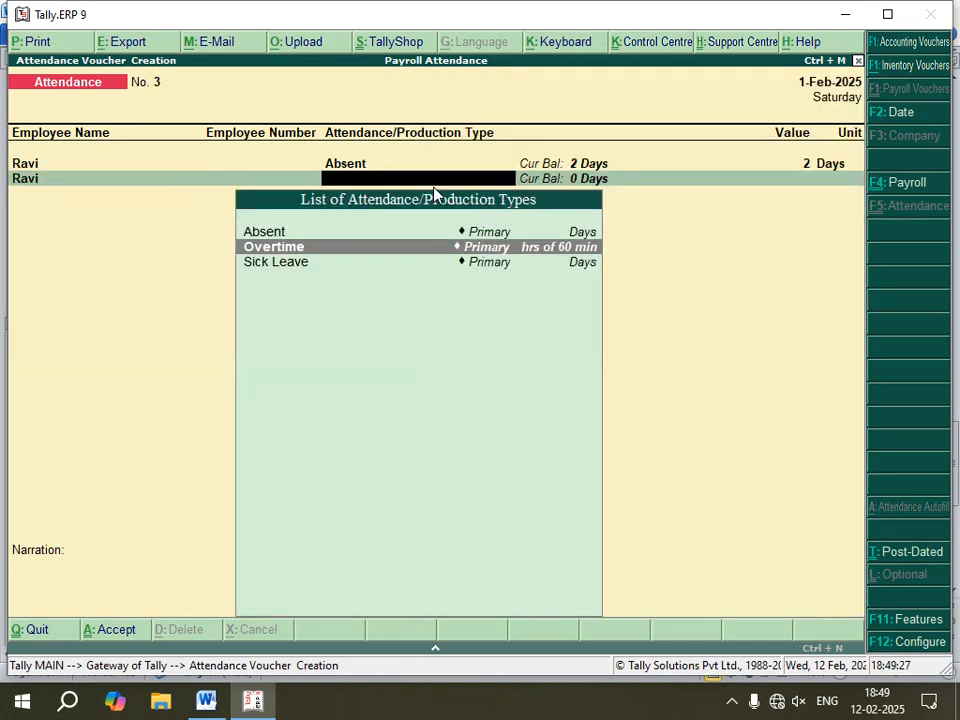
pyautogui.press('Down')
pyautogui.press('Return')
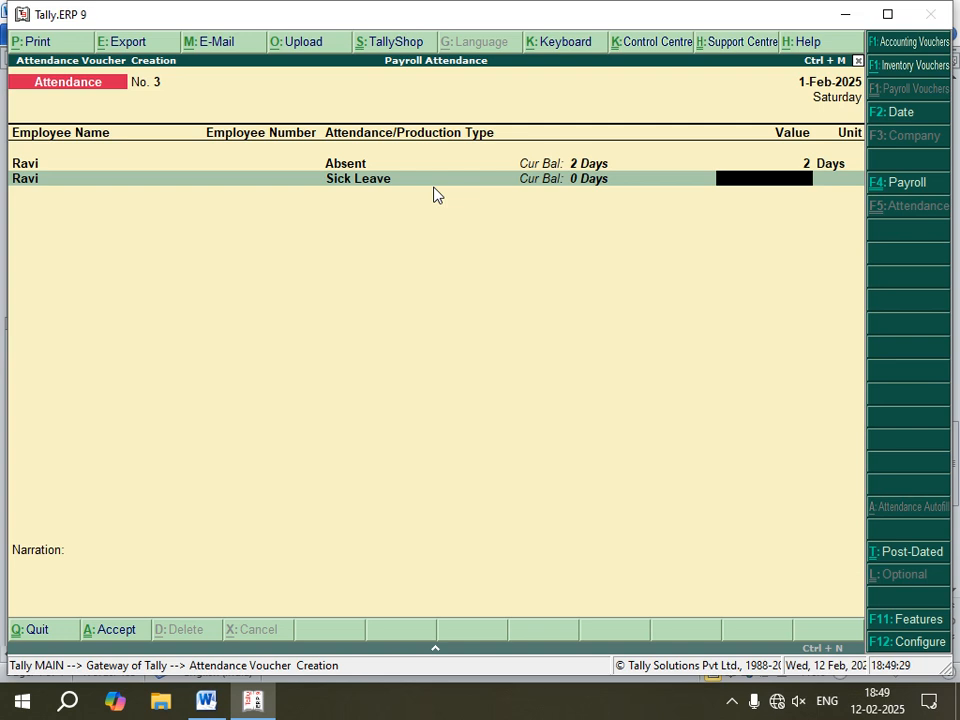
pyautogui.press('Return')
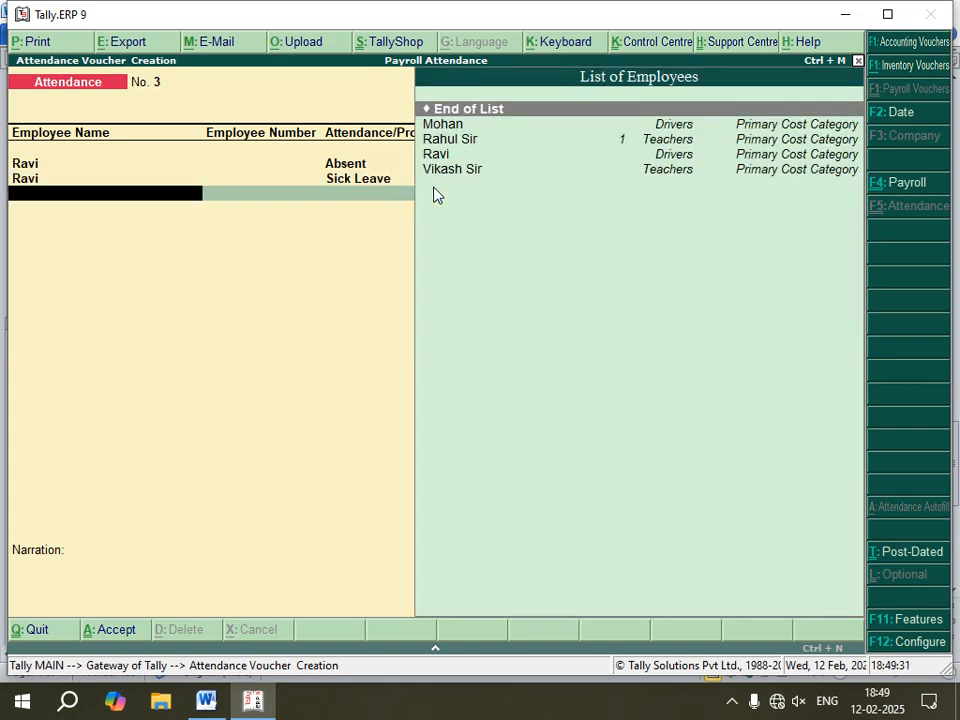
# Step: Add an Overtime attendance line of 11 hours for Ravi
pyautogui.press('Down')
pyautogui.press('Down')
pyautogui.press('Down')
pyautogui.press('Return')
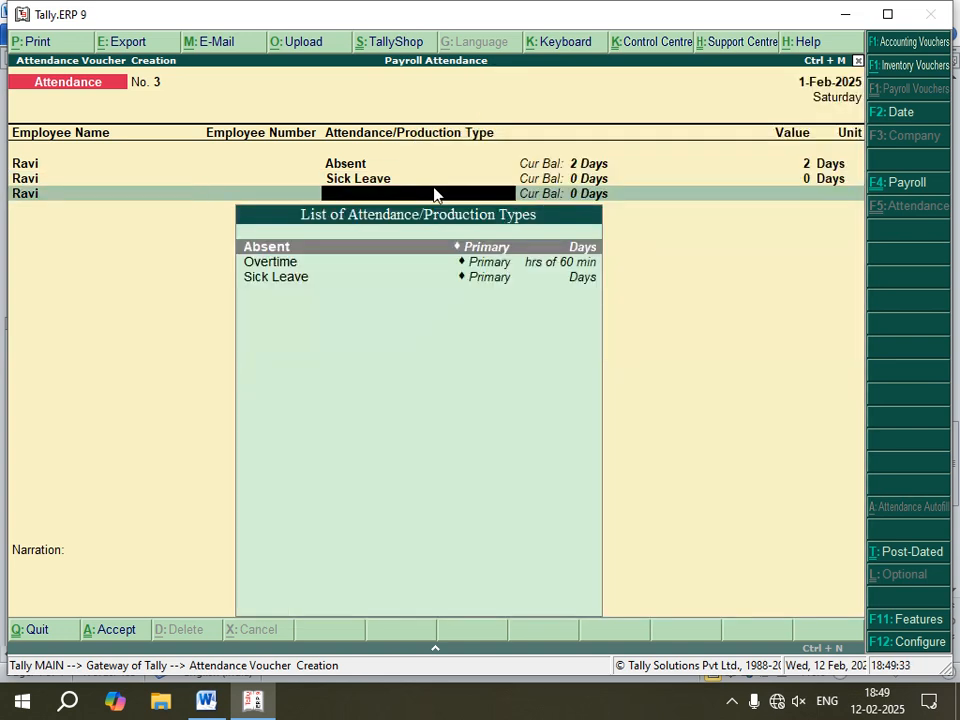
pyautogui.press('Down')
pyautogui.press('Return')
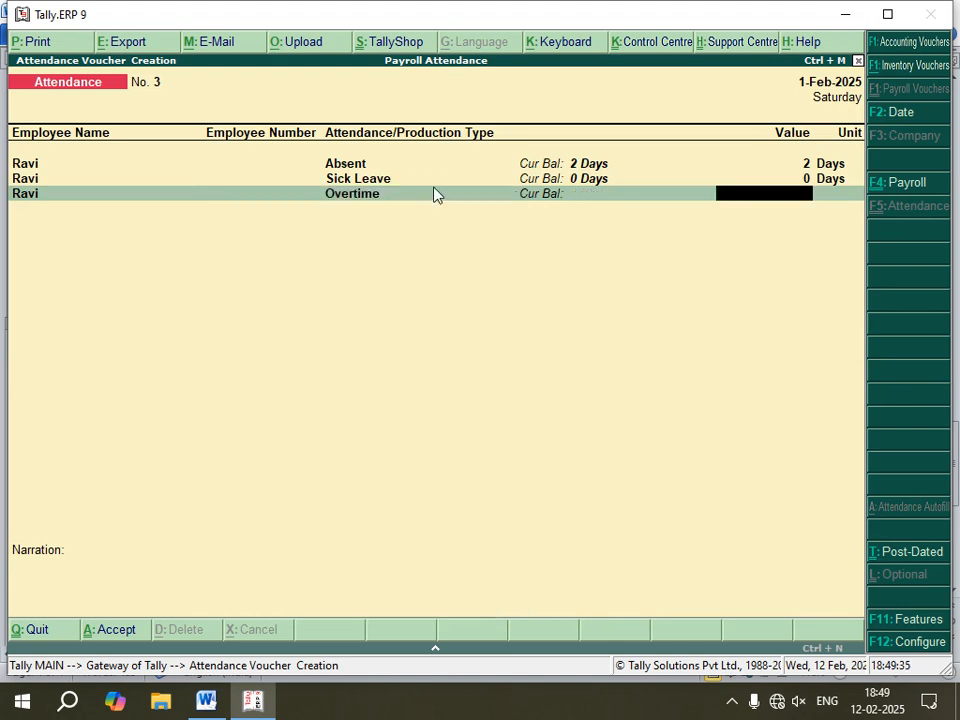
pyautogui.press('Return')
# Step: Accept Ravi's attendance voucher
pyautogui.press('Return')
pyautogui.press('Return')
pyautogui.press('Return')
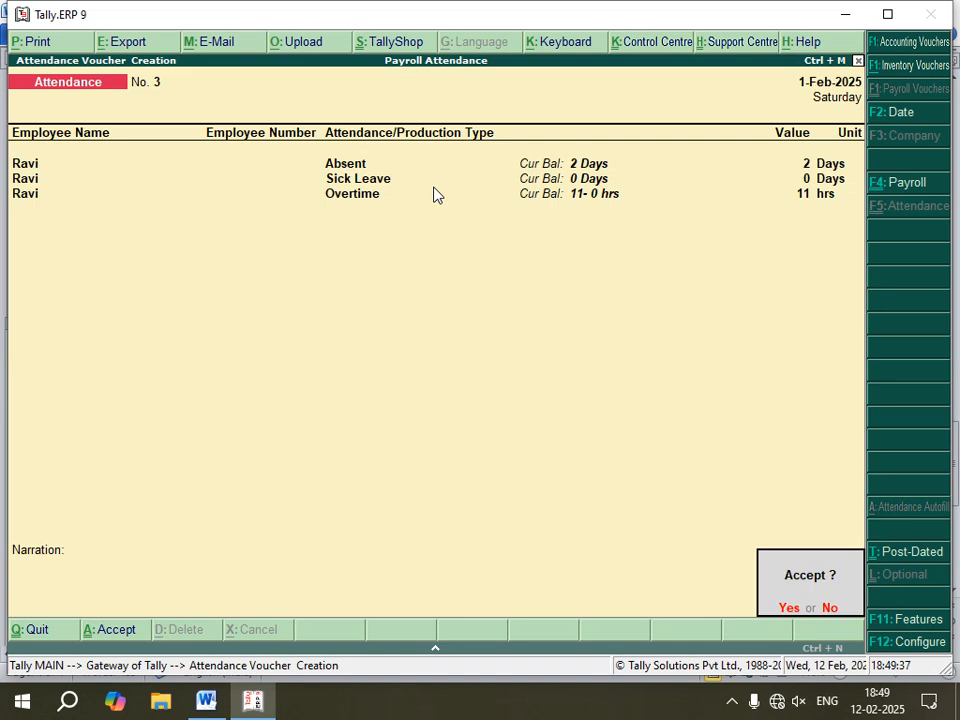
pyautogui.press('Return')
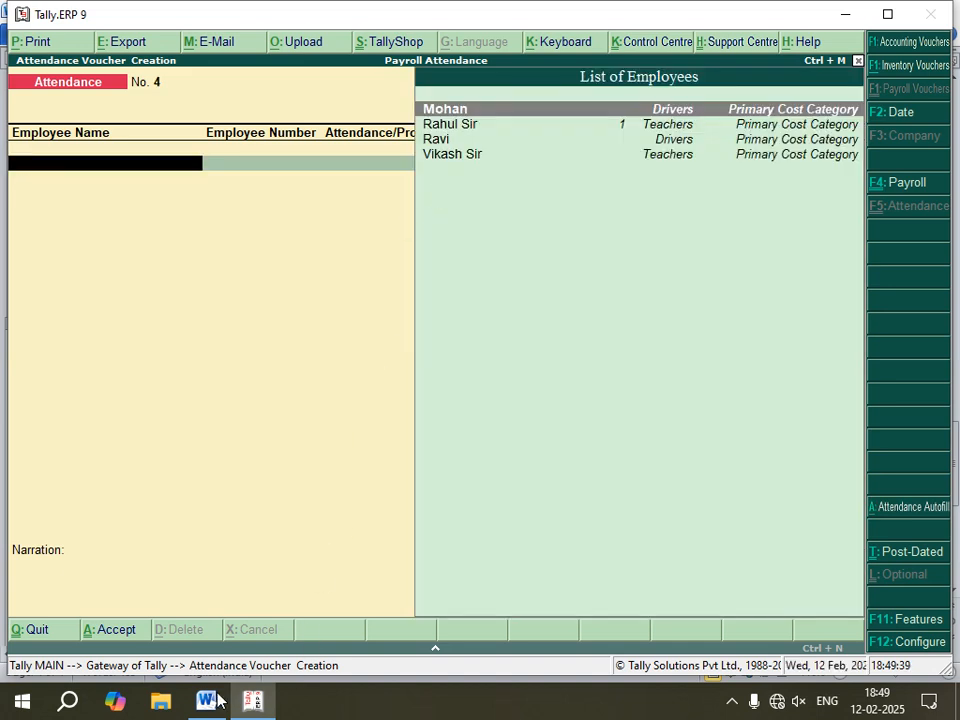
# Step: In a new attendance voucher, enter an Absent attendance of 2 days for Mohan
pyautogui.press('Return')
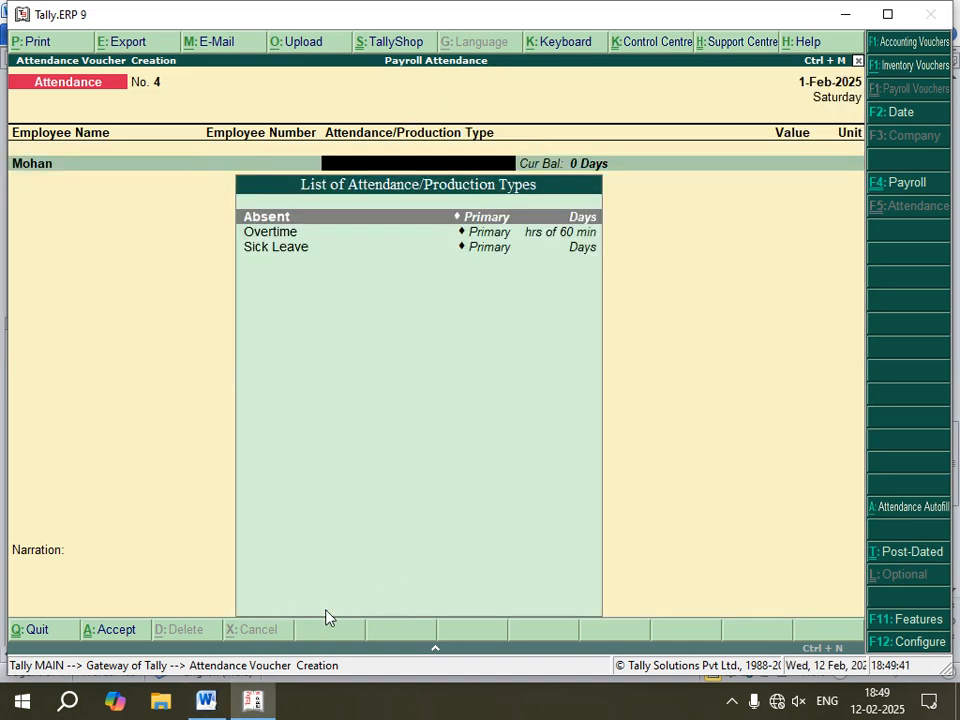
pyautogui.press('Return')
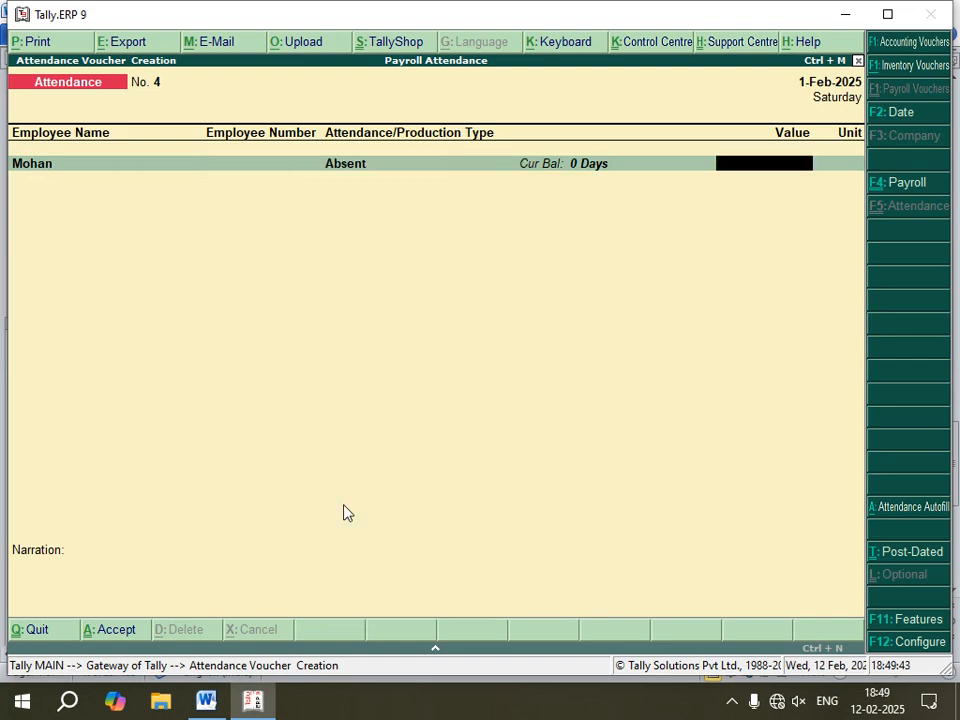
pyautogui.click(206, 701)
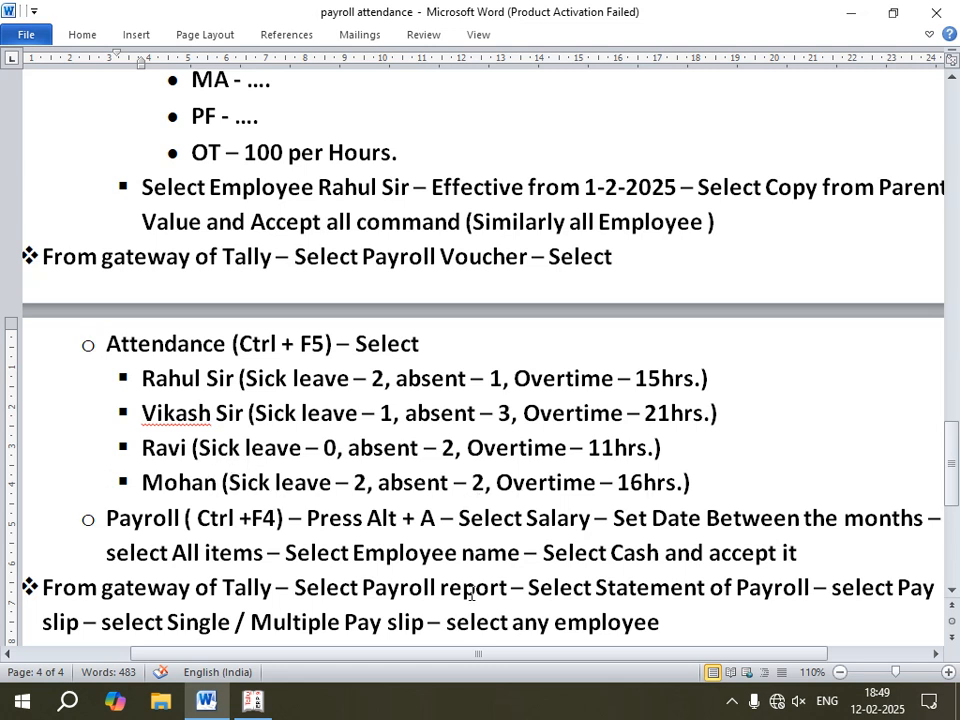
pyautogui.hotkey('alt', 'Tab')
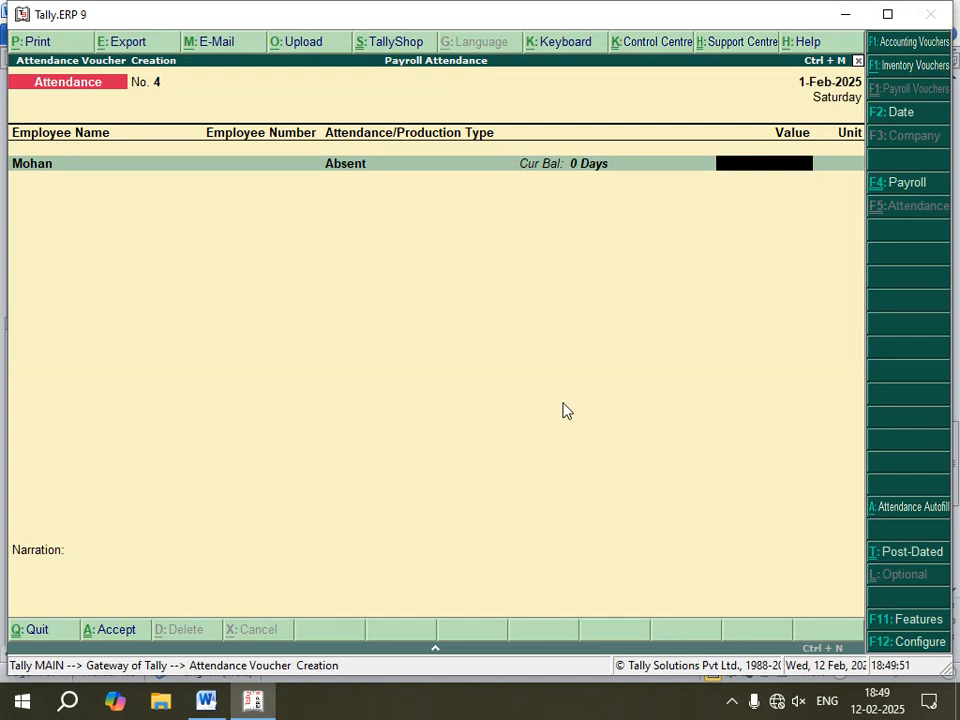
pyautogui.press('Return')
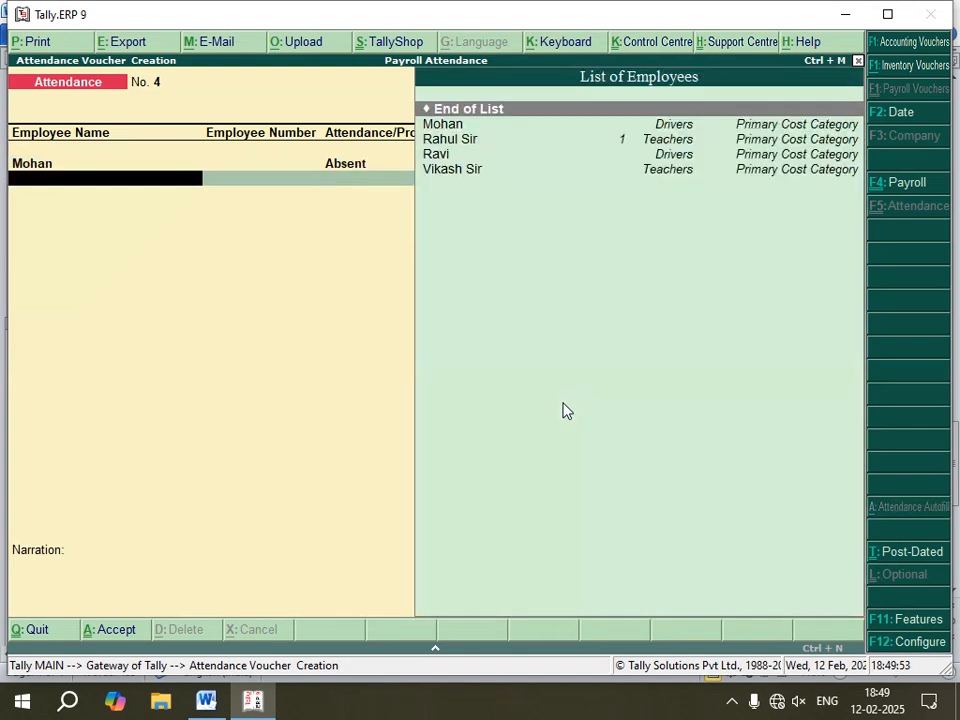
# Step: Add a Sick Leave attendance line of 2 days for Mohan
pyautogui.press('Down')
pyautogui.press('Return')
pyautogui.press('Down')
pyautogui.press('Down')
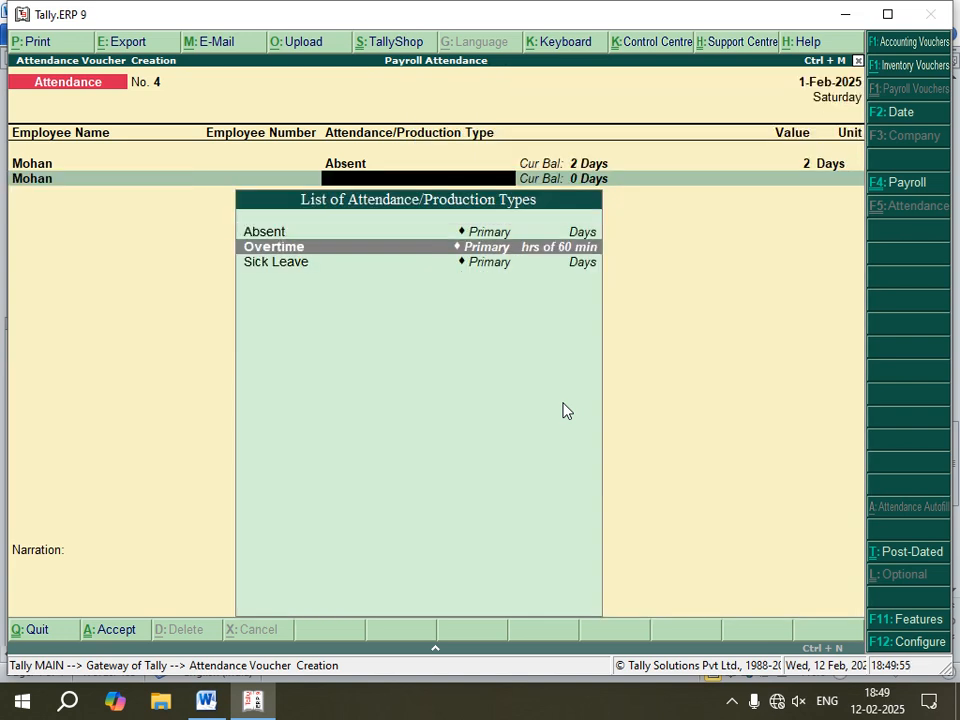
pyautogui.press('Return')
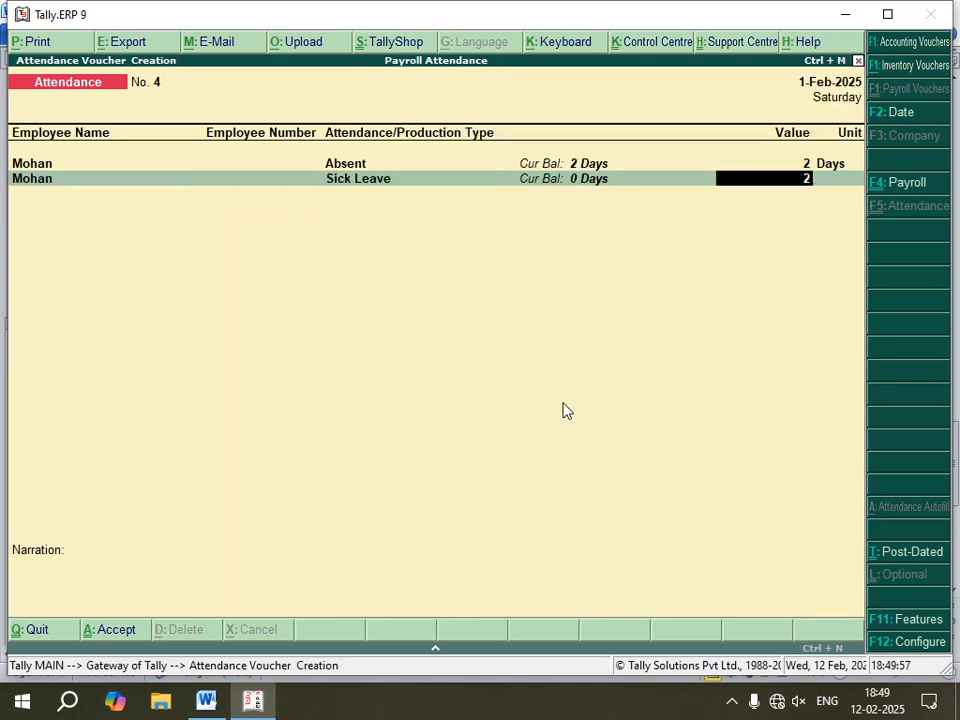
pyautogui.press('Return')
# Step: Add an Overtime attendance line of 16 hours for Mohan
pyautogui.press('Down')
pyautogui.press('Down')
pyautogui.press('Up')
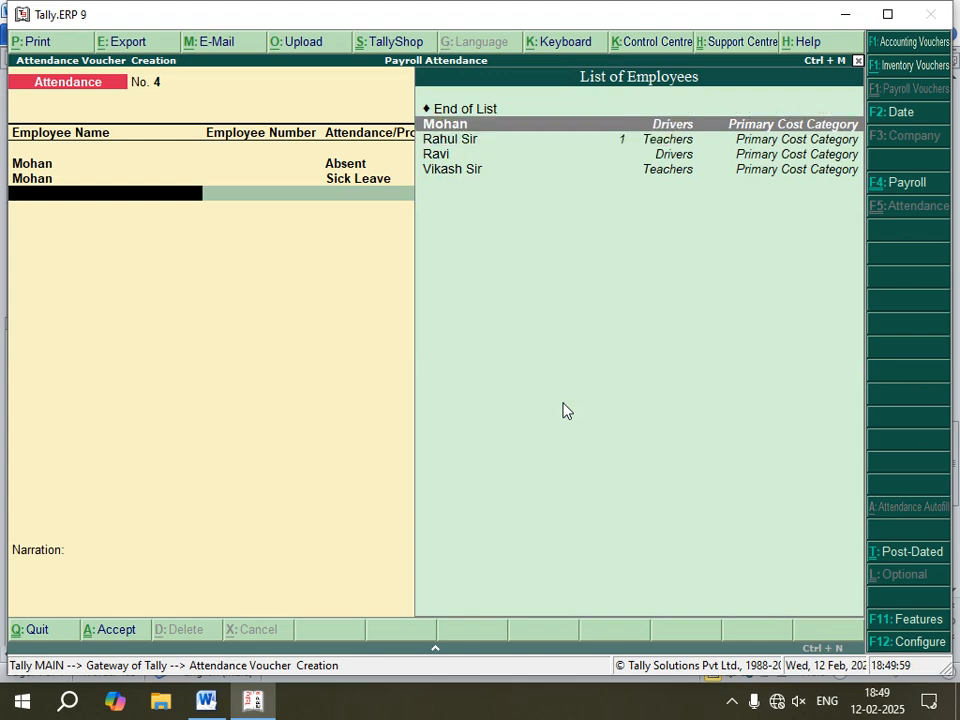
pyautogui.press('Return')
pyautogui.press('Down')
pyautogui.press('Return')
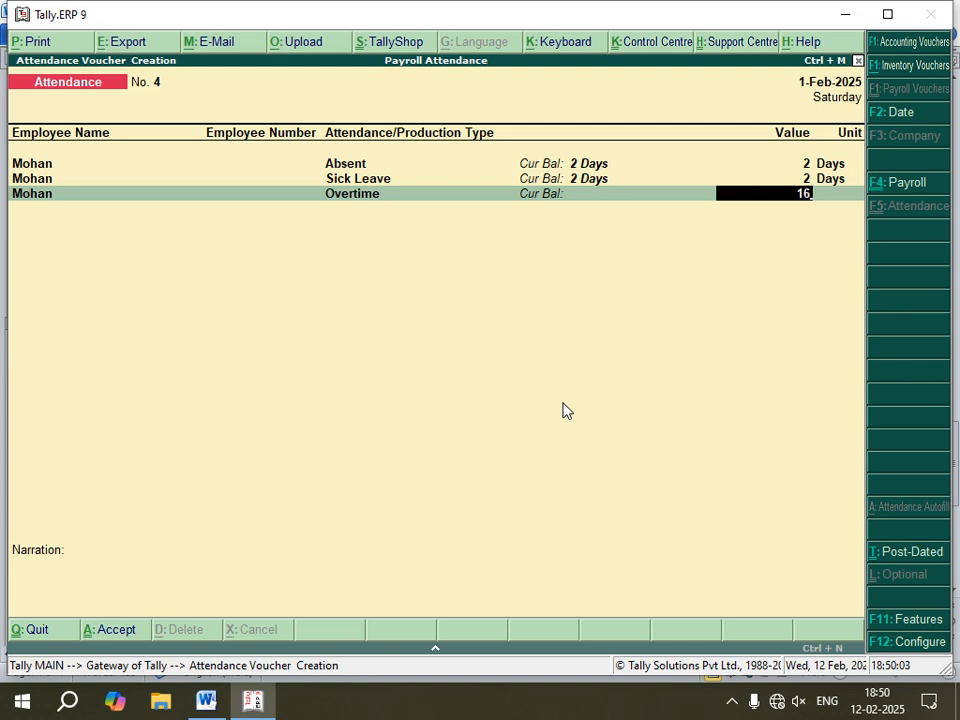
pyautogui.press('Return')
pyautogui.press('Return')
pyautogui.press('Return')
pyautogui.press('Return')
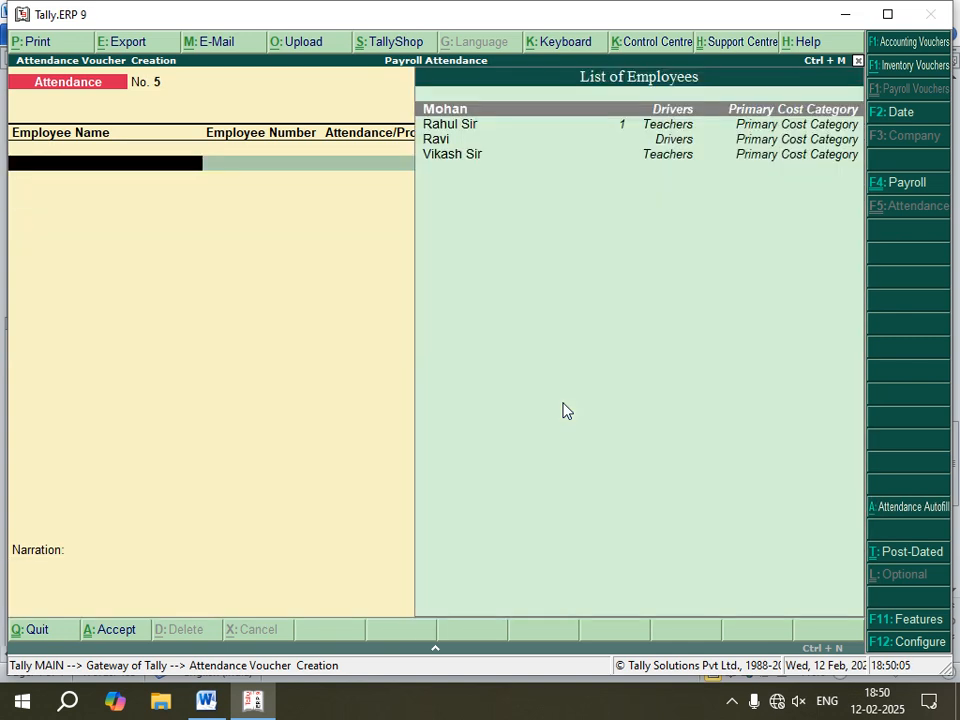
# Step: Quit attendance voucher entry and start a new Payroll voucher
pyautogui.click(206, 700)
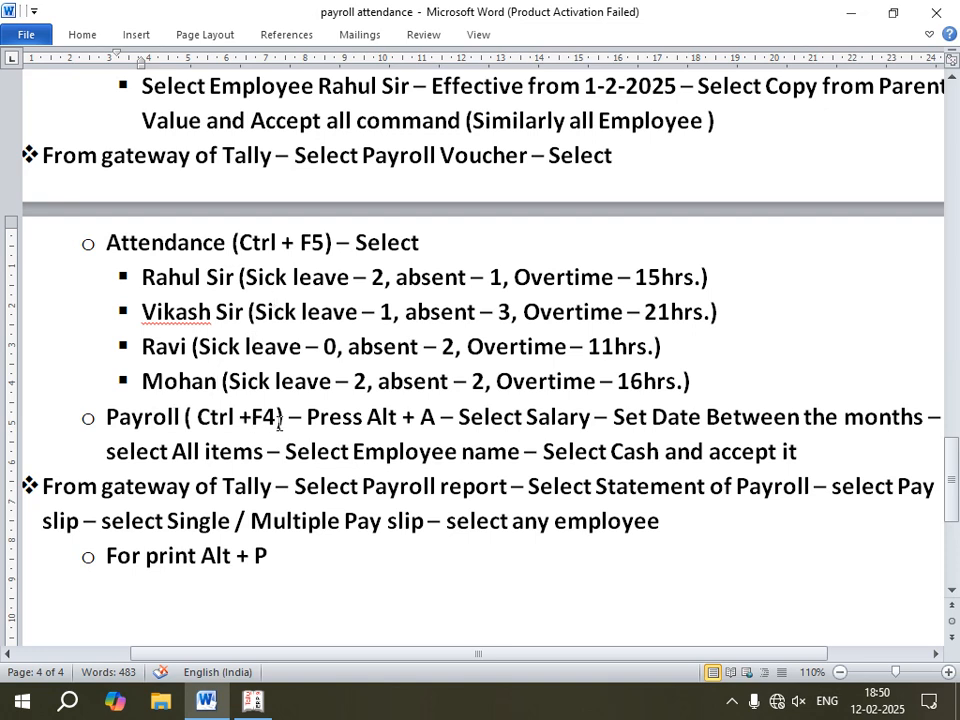
pyautogui.click(206, 702)
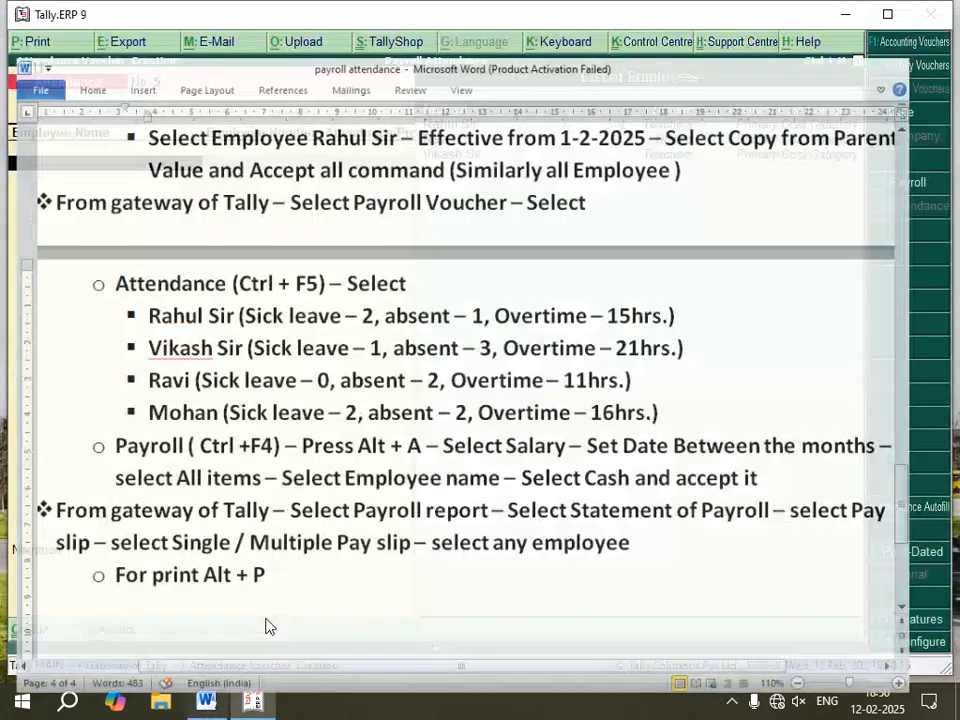
pyautogui.click(206, 702)
pyautogui.click(206, 702)
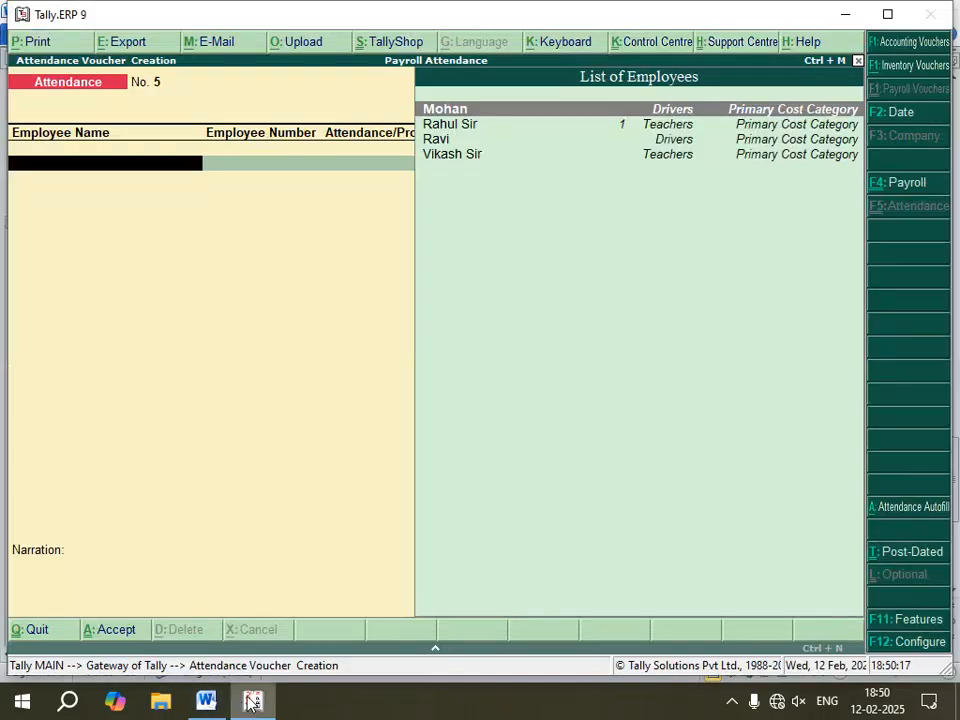
pyautogui.press('Escape')
pyautogui.press('Return')
pyautogui.click(479, 320)
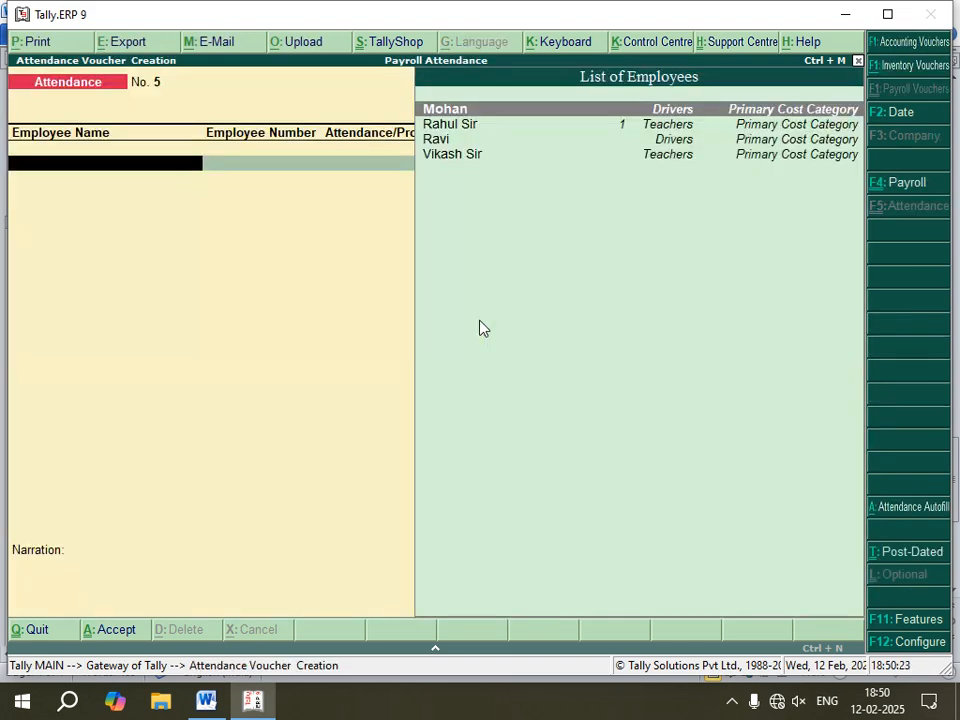
pyautogui.hotkey('ctrl', 'F4')
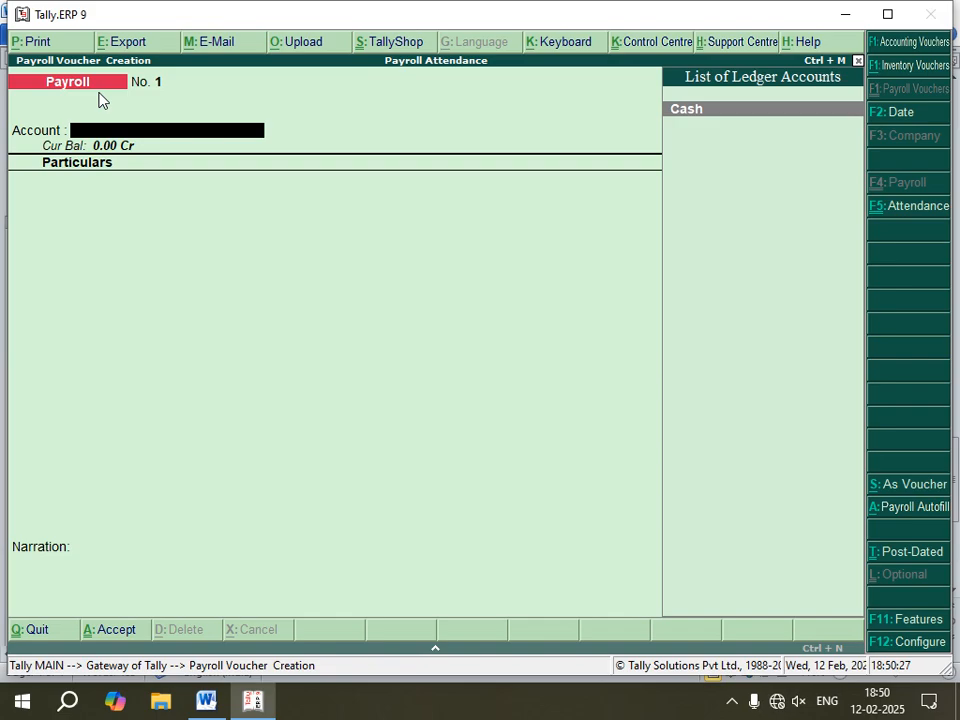
# Step: Open Payroll Autofill and choose Salary as the process
pyautogui.click(207, 700)
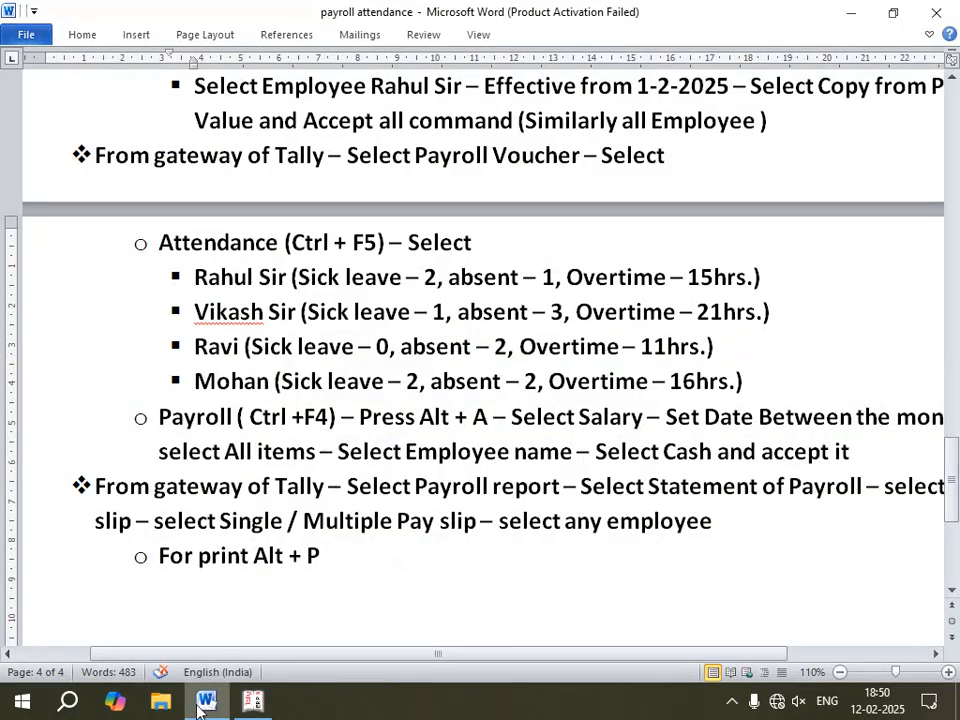
pyautogui.click(251, 703)
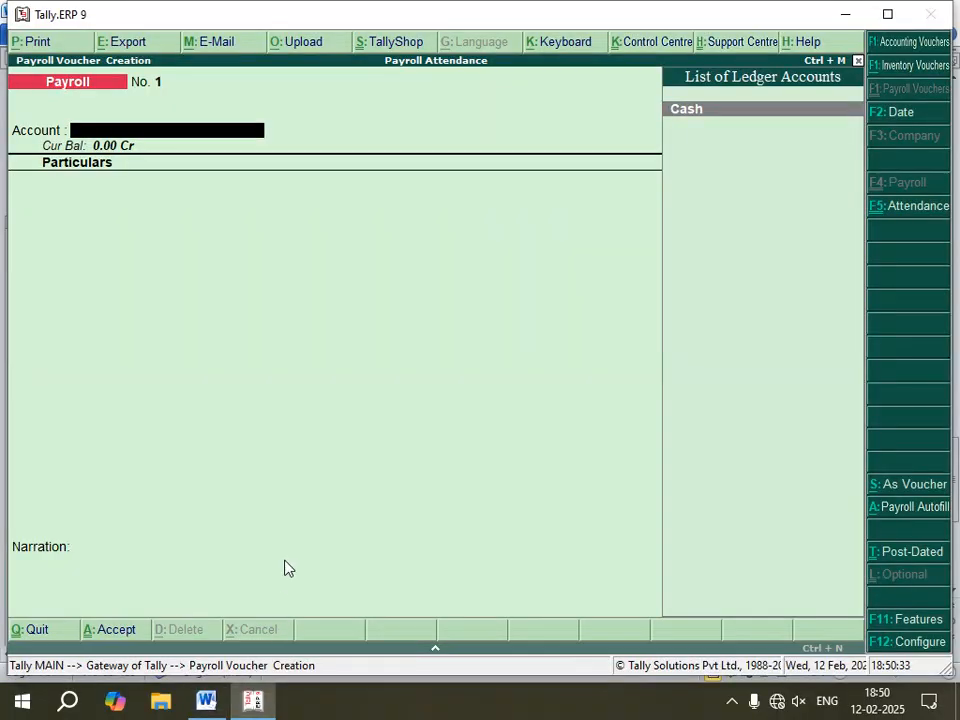
pyautogui.hotkey('alt', 'a')
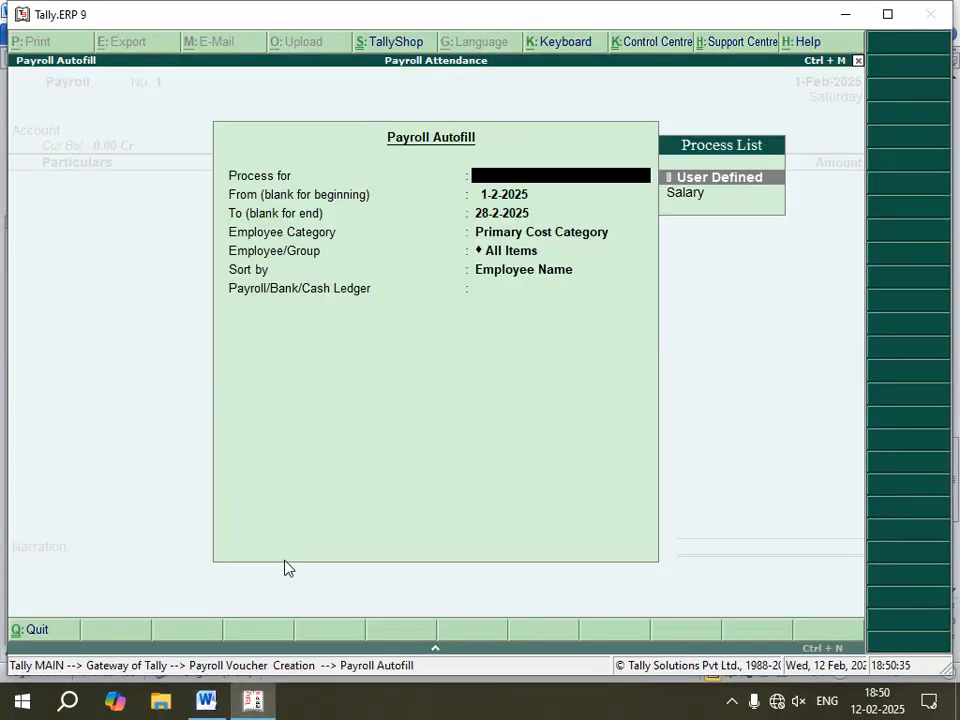
pyautogui.click(236, 711)
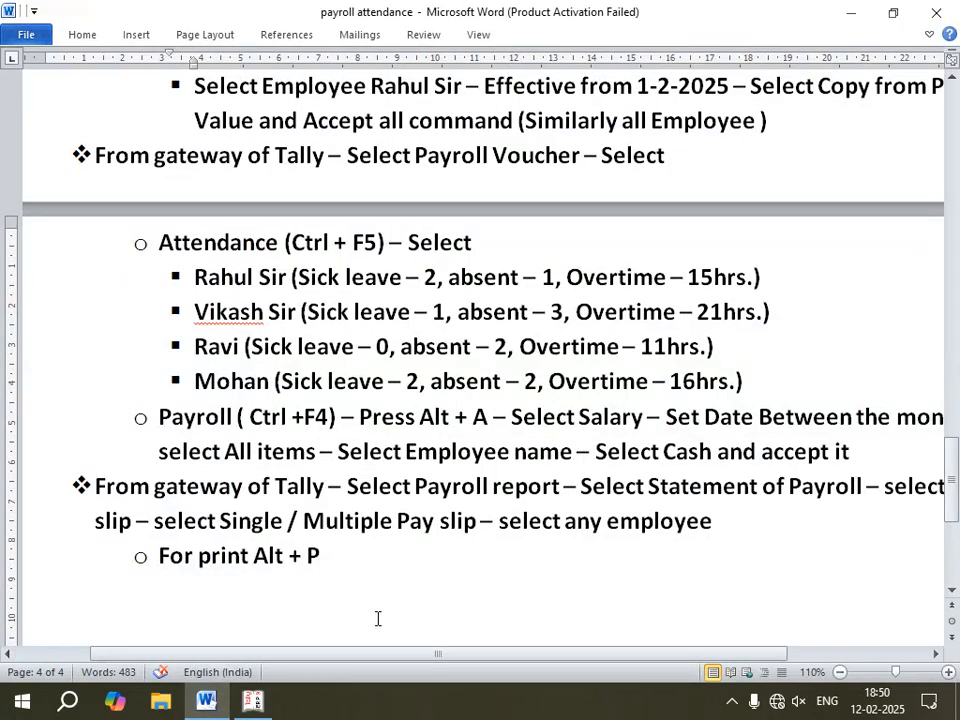
pyautogui.click(253, 701)
pyautogui.press('Down')
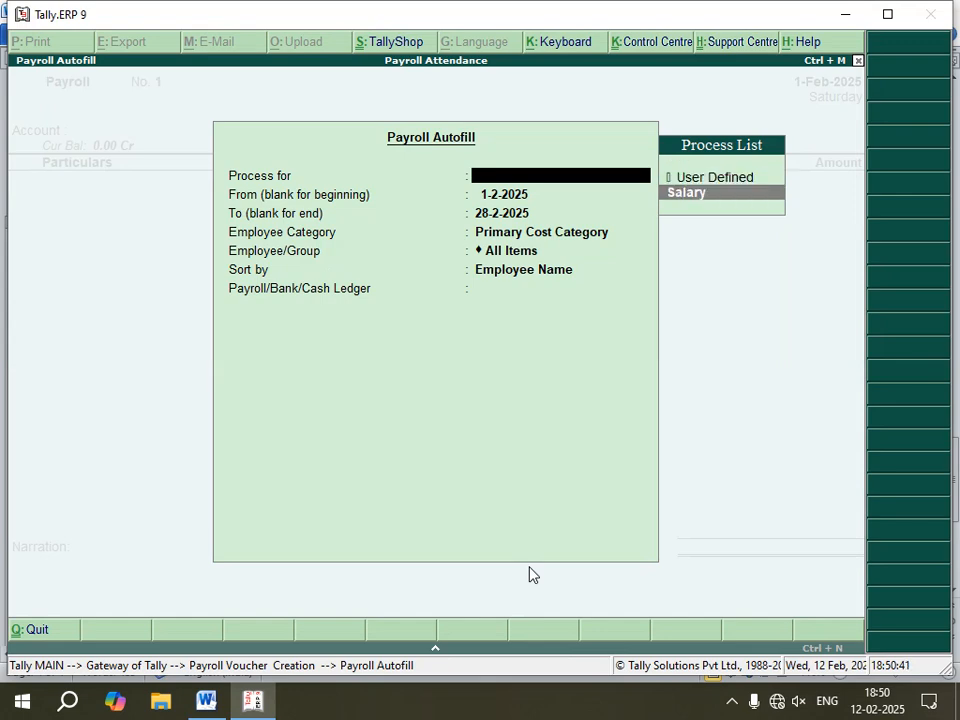
pyautogui.press('Return')
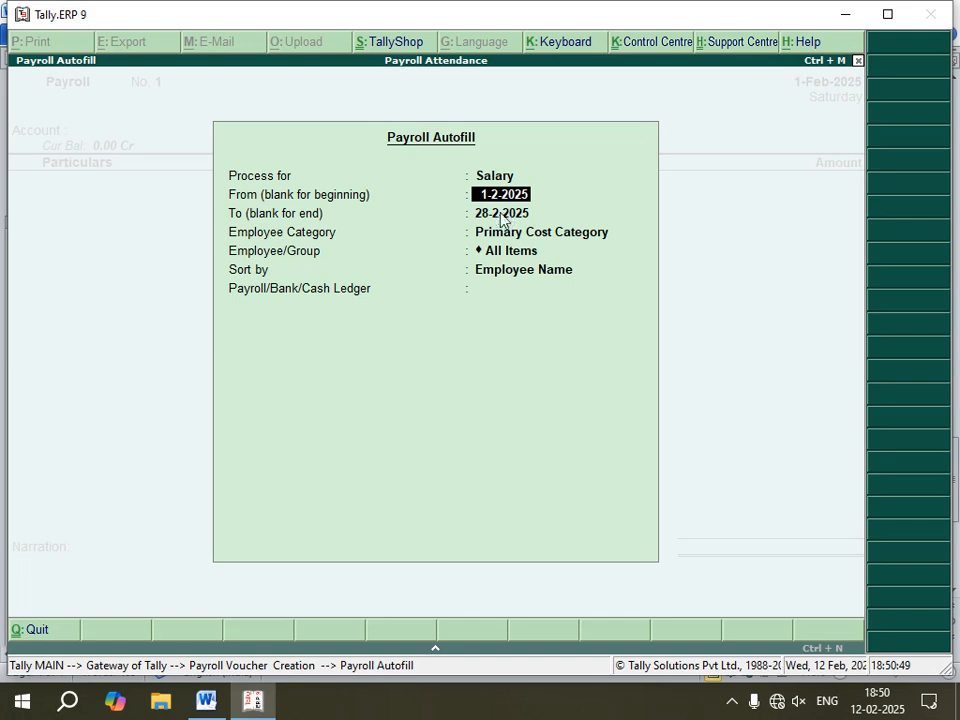
# Step: Set the autofill period from 1-2-2025 to 1-3-2025
pyautogui.click(212, 702)
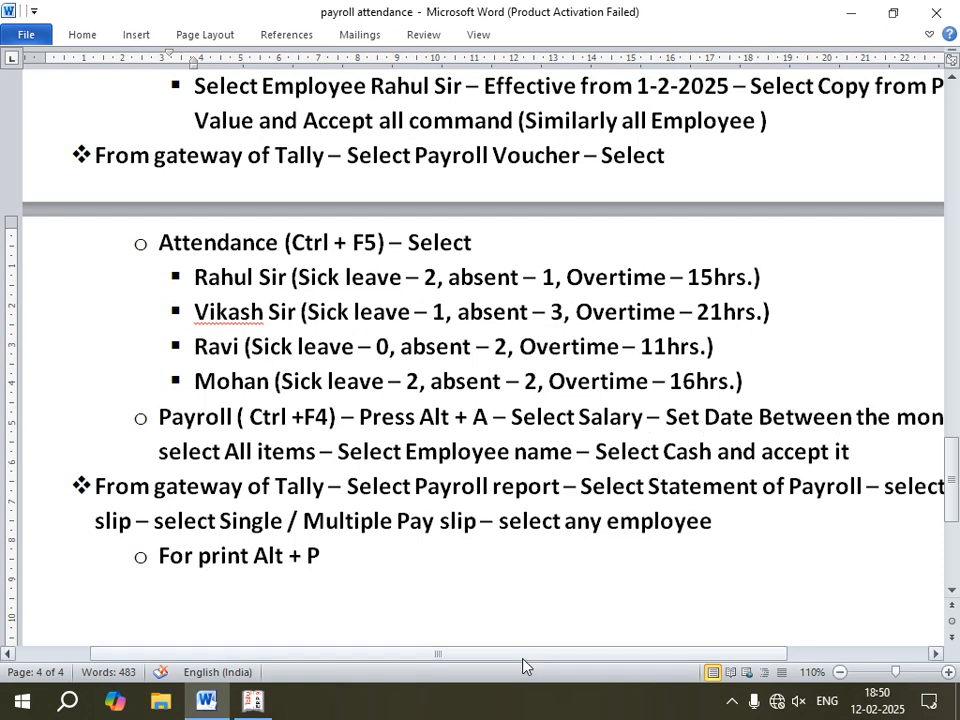
pyautogui.moveTo(528, 657); pyautogui.dragTo(542, 657)
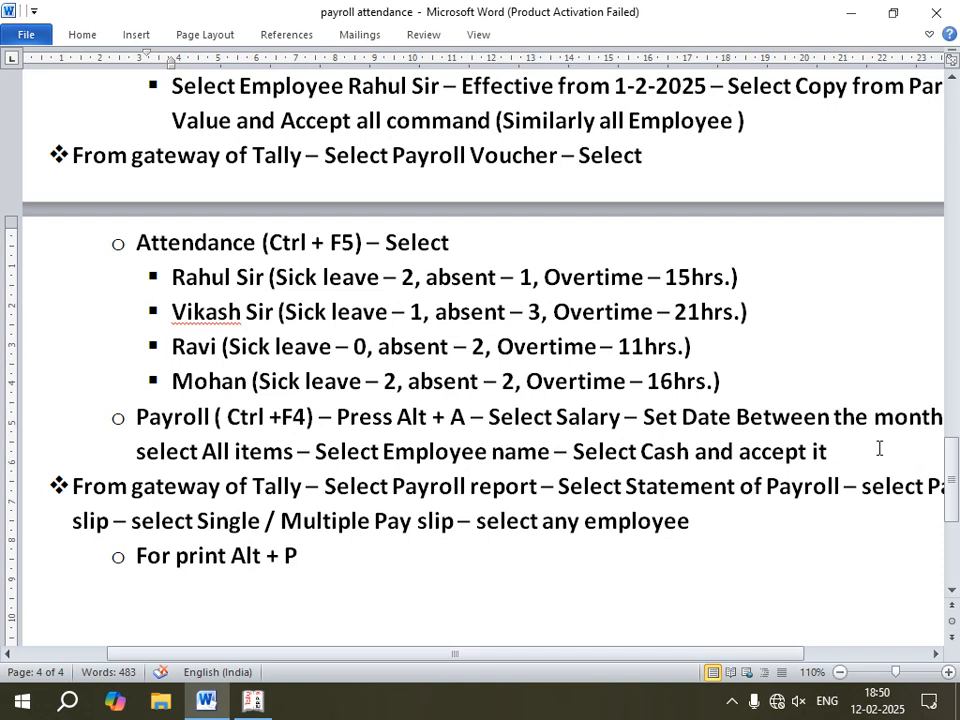
pyautogui.moveTo(632, 657); pyautogui.dragTo(638, 657)
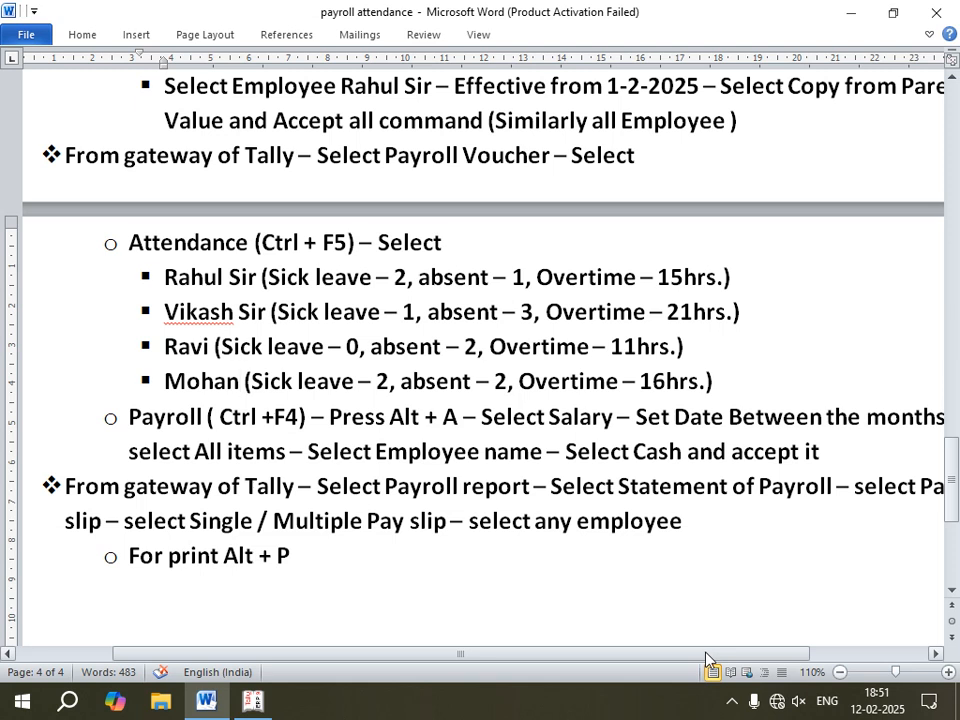
pyautogui.moveTo(705, 653); pyautogui.dragTo(718, 656)
pyautogui.click(226, 381)
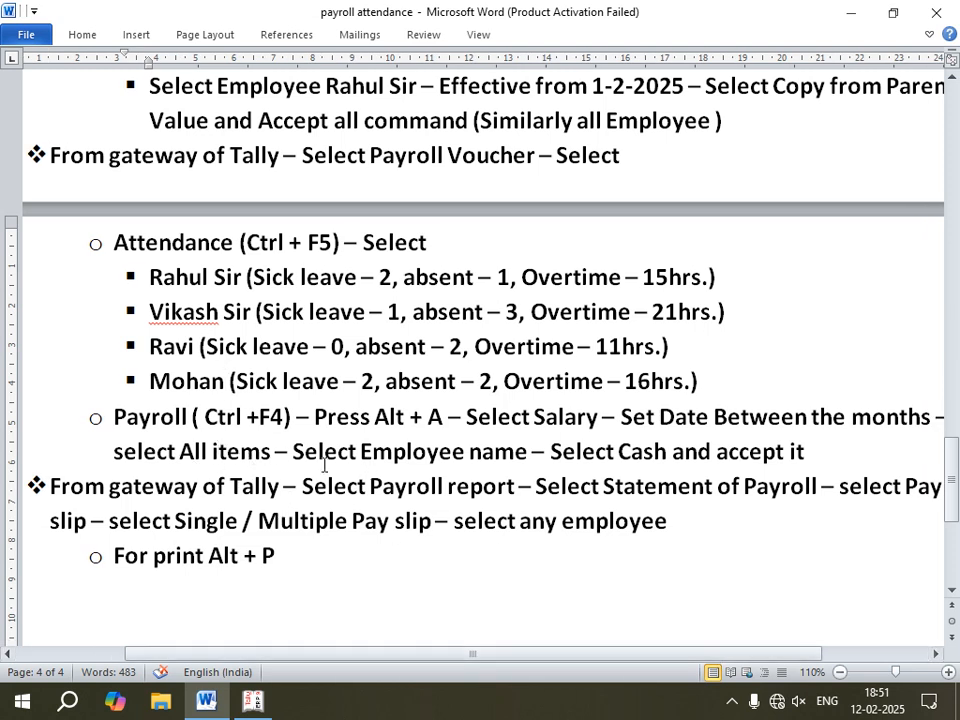
pyautogui.click(252, 702)
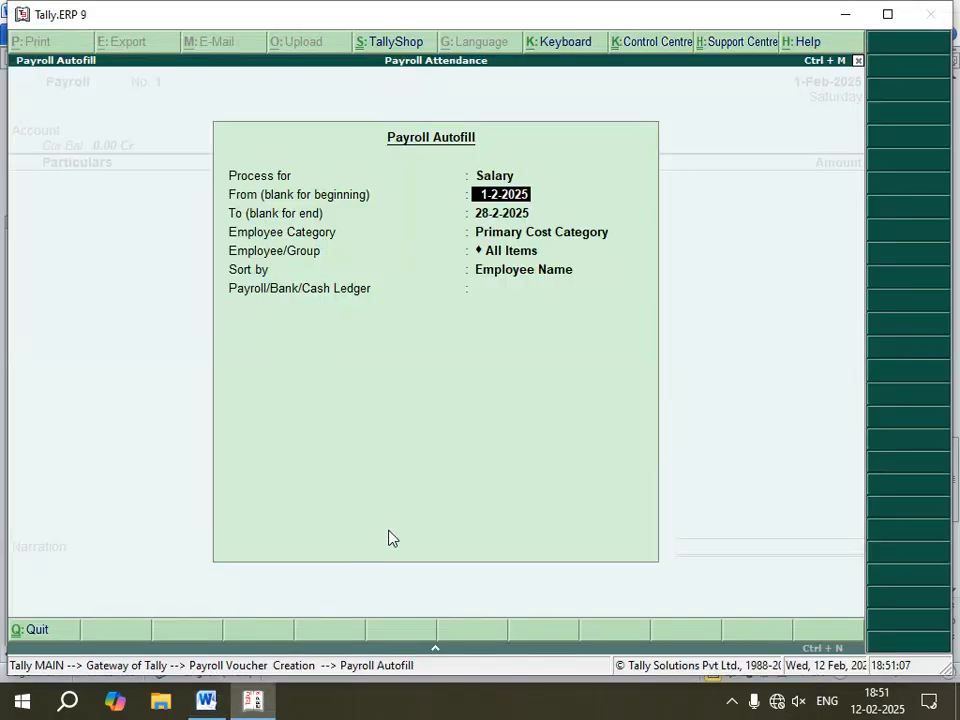
pyautogui.press('Return')
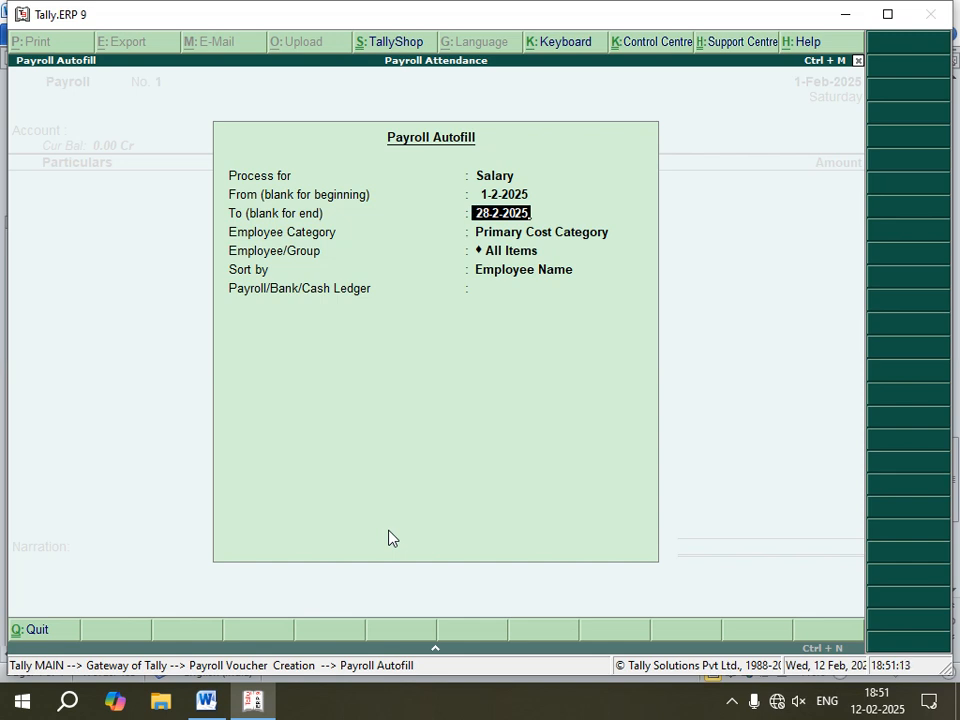
pyautogui.press('BackSpace')
pyautogui.press('BackSpace')
pyautogui.press('BackSpace')
pyautogui.press('BackSpace')
pyautogui.press('BackSpace')
pyautogui.press('BackSpace')
pyautogui.press('BackSpace')
pyautogui.press('Return')
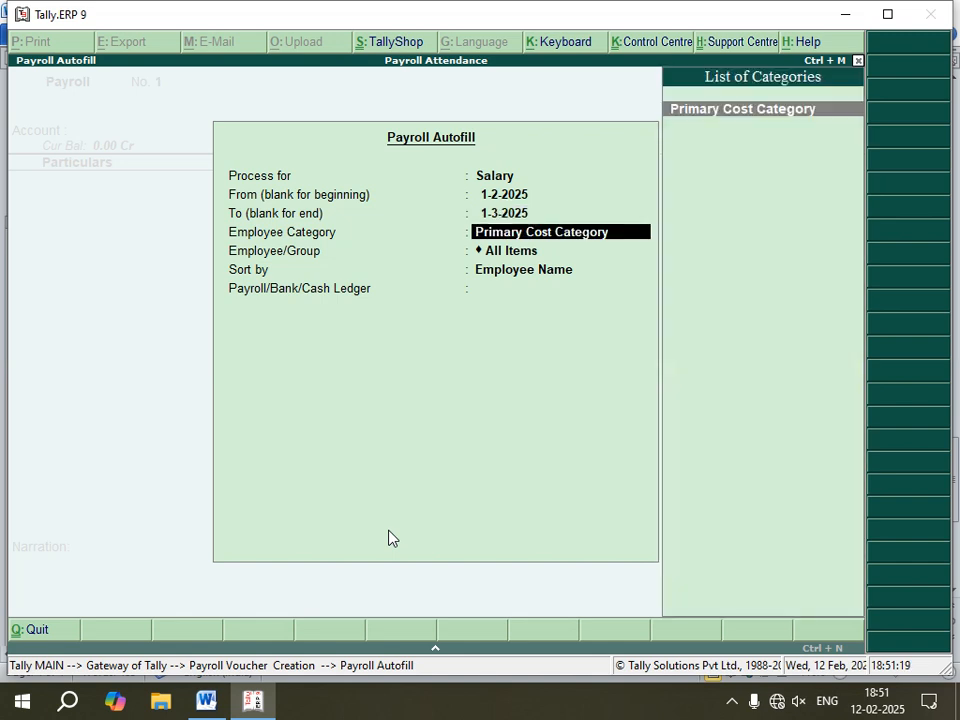
# Step: Complete the autofill with Primary Cost Category, All Items, Employee Name sorting, Cash ledger and Yes for banking employees
pyautogui.press('Return')
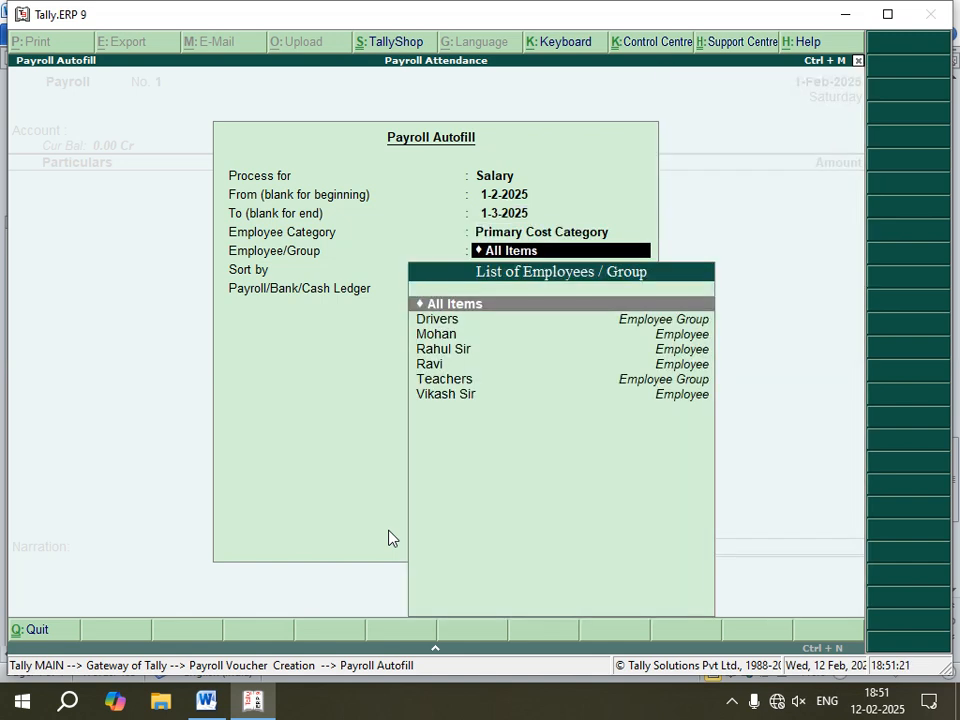
pyautogui.press('Return')
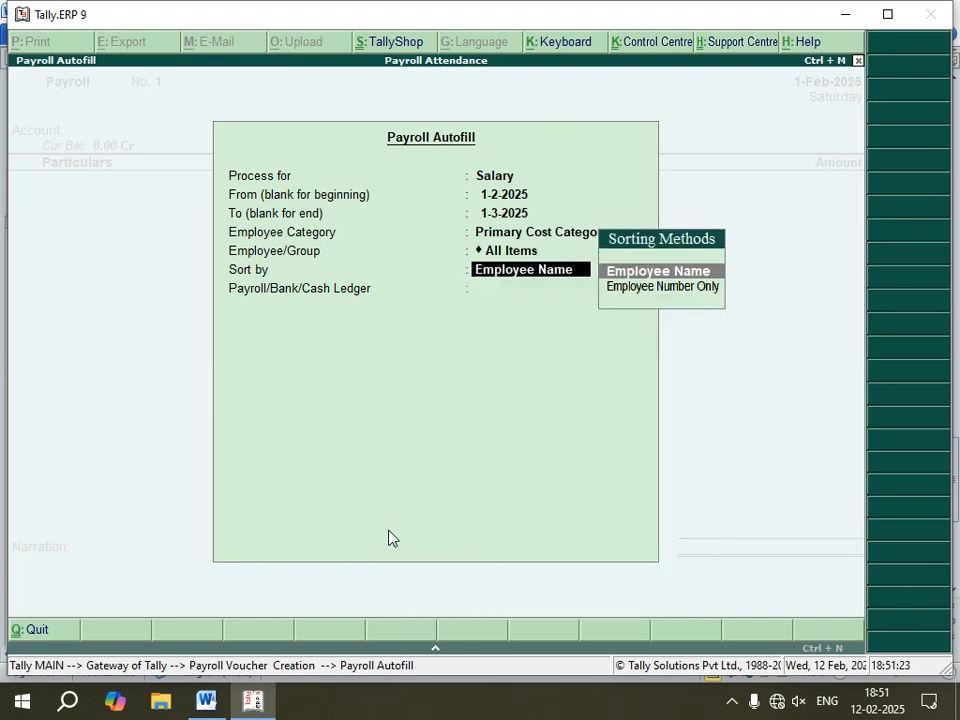
pyautogui.press('Return')
pyautogui.press('Return')
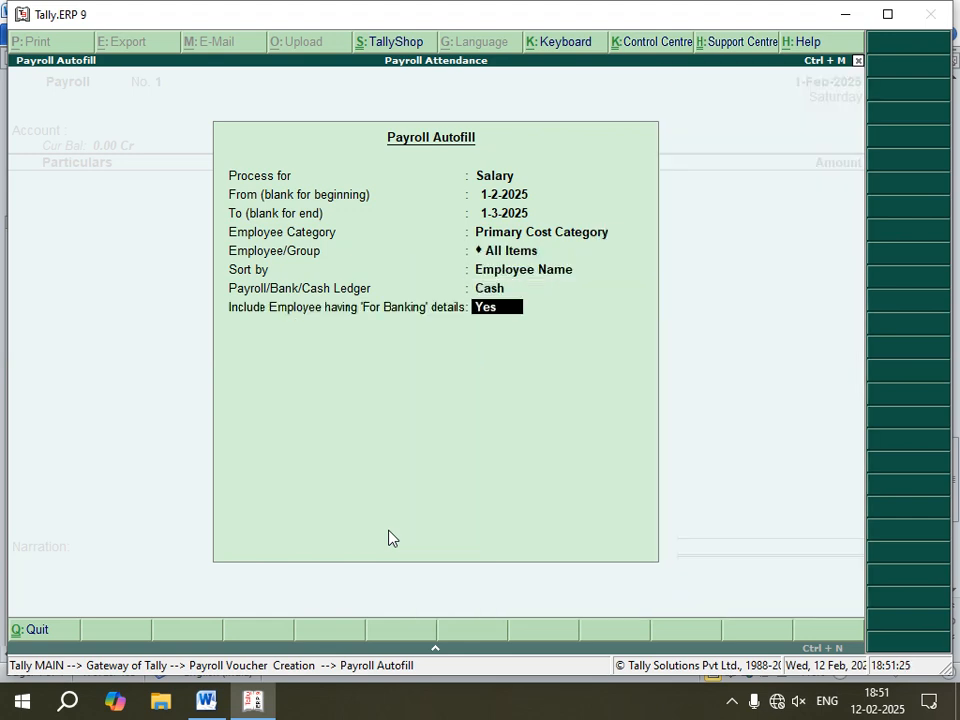
pyautogui.press('Return')
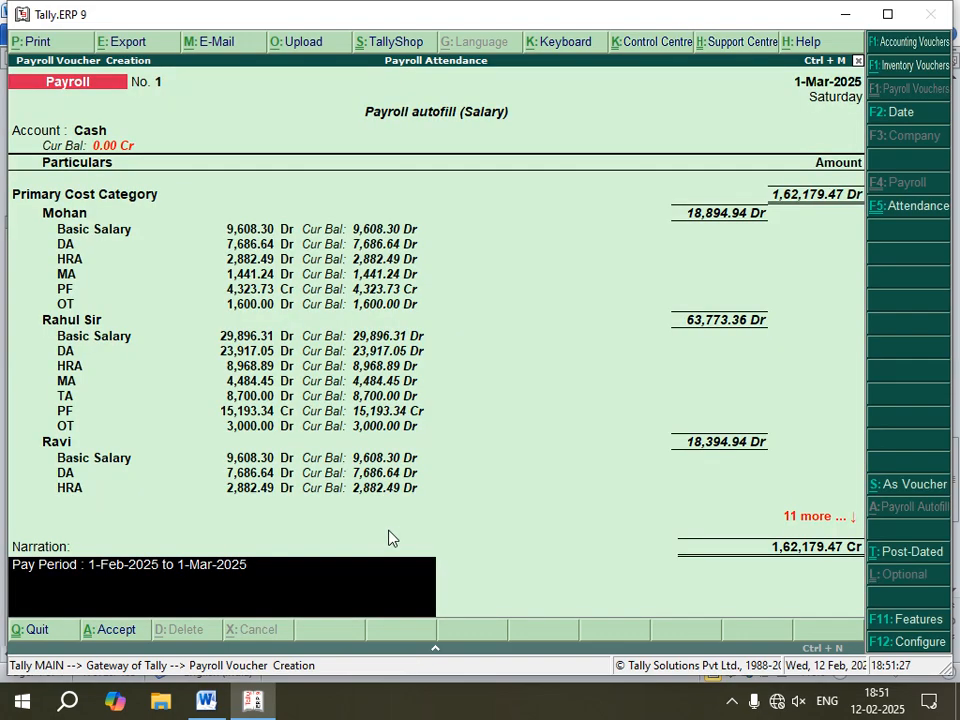
# Step: Accept the autofilled salary payroll voucher
pyautogui.click(206, 700)
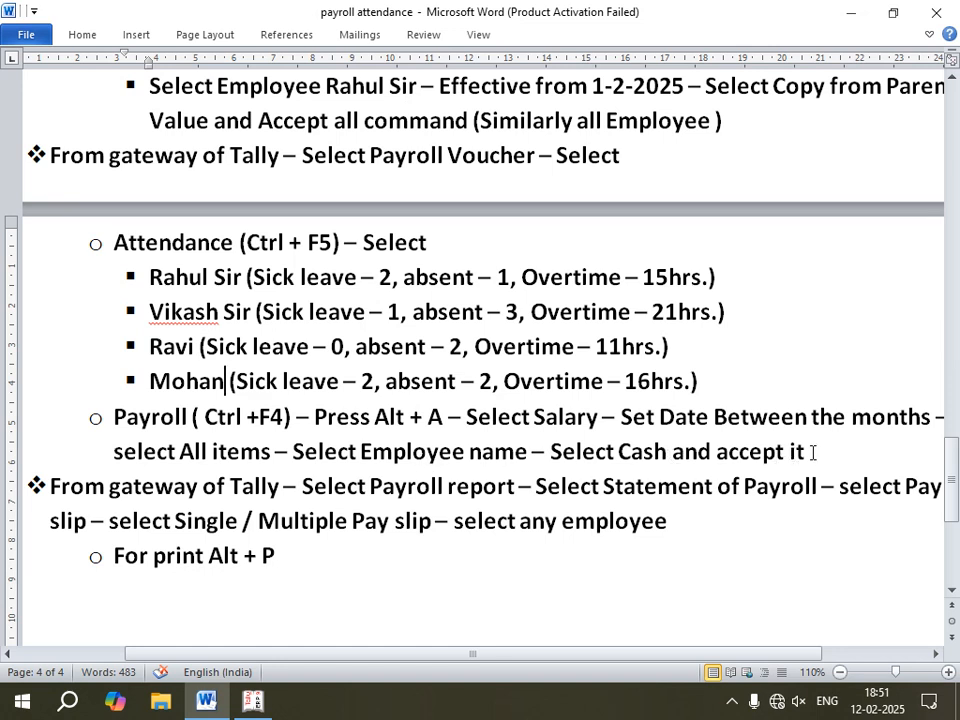
pyautogui.moveTo(813, 452); pyautogui.dragTo(716, 452)
pyautogui.click(258, 702)
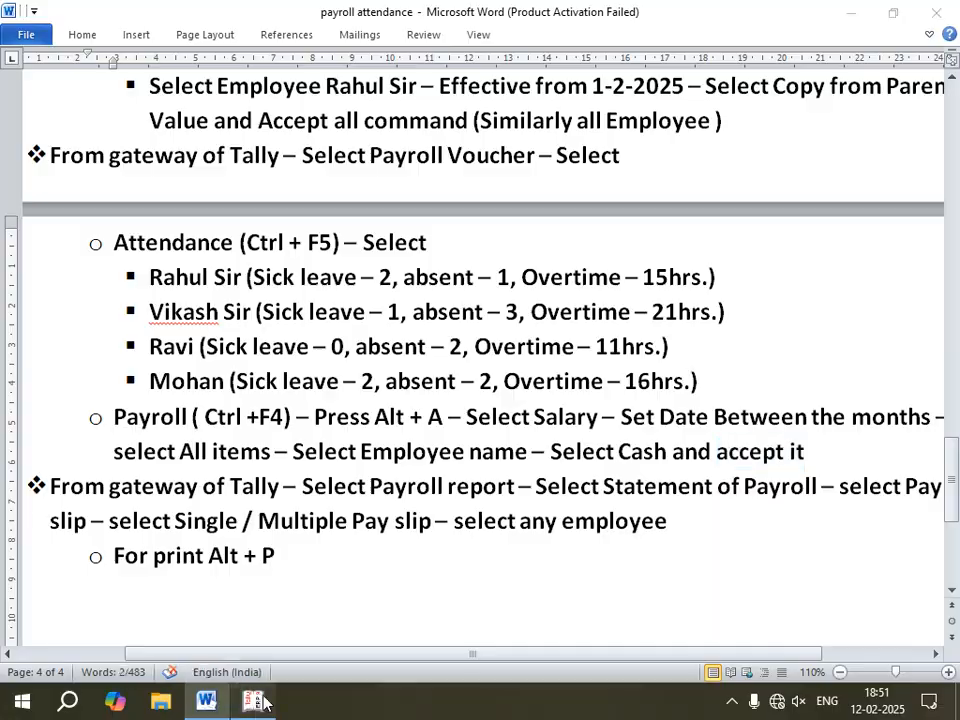
pyautogui.press('Return')
pyautogui.press('Return')
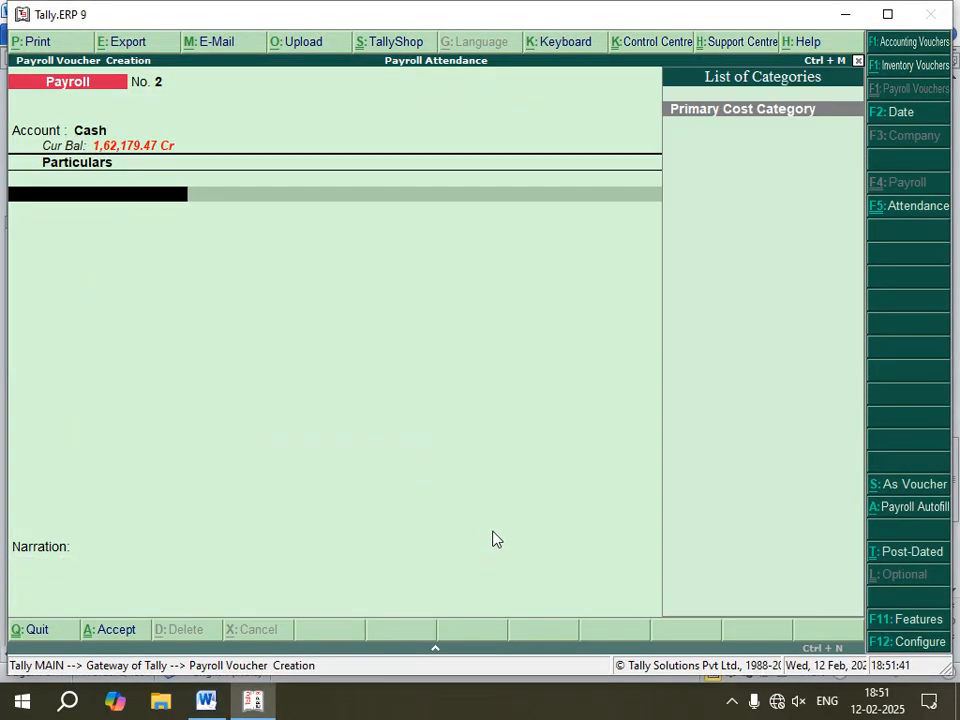
pyautogui.click(206, 702)
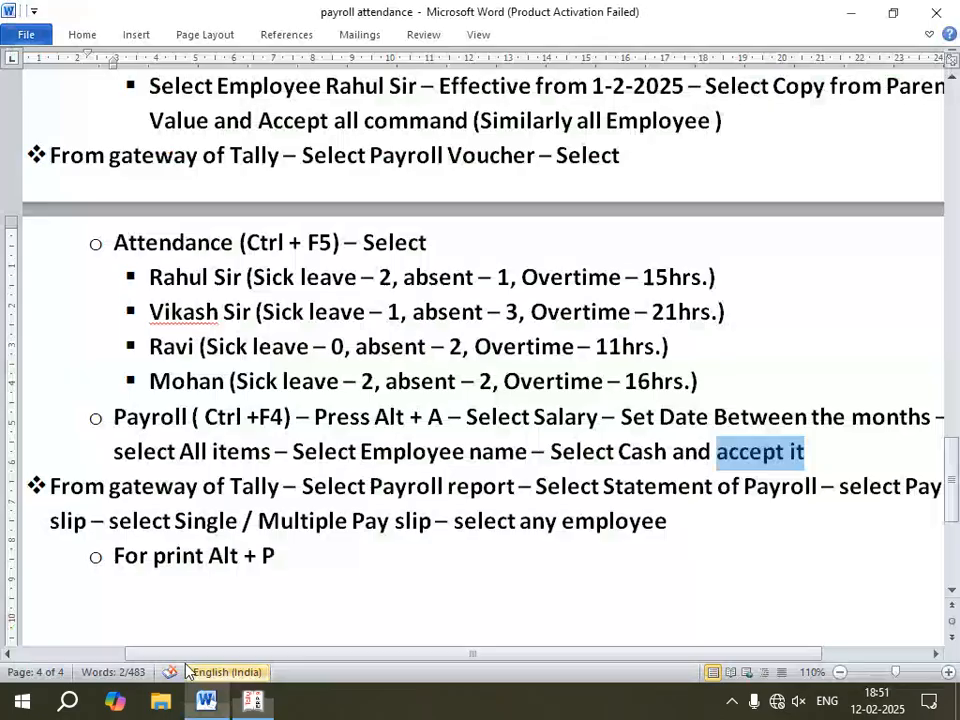
# Step: Switch back to Tally and leave the payroll voucher creation screen for the Gateway of Tally
pyautogui.click(334, 574)
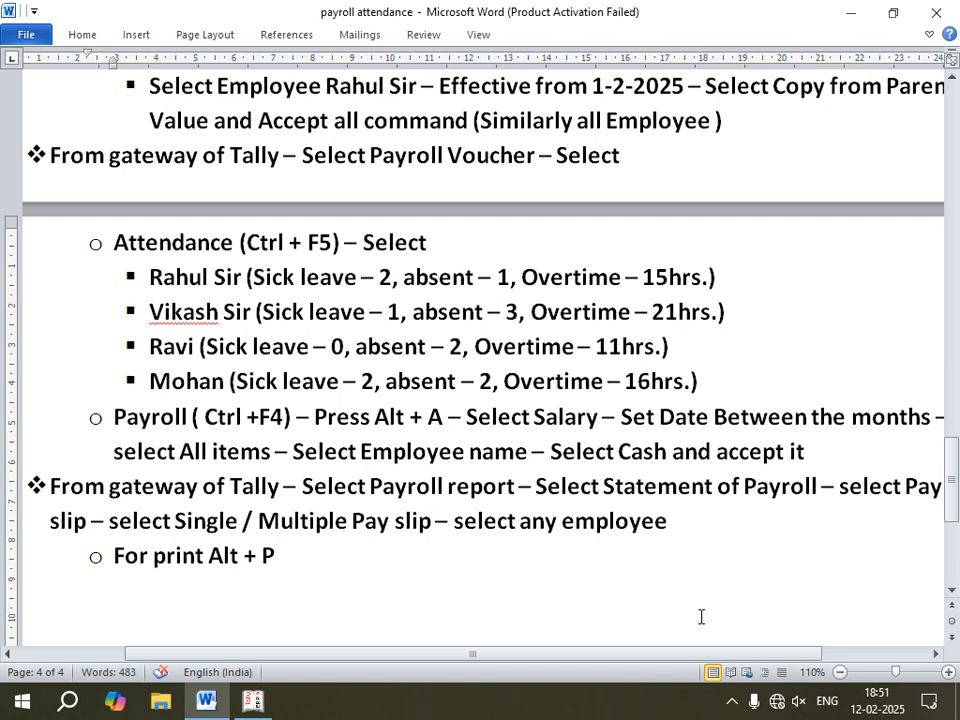
pyautogui.moveTo(677, 654)
pyautogui.mouseDown()
pyautogui.moveTo(697, 655)
pyautogui.moveTo(664, 656)
pyautogui.mouseUp()
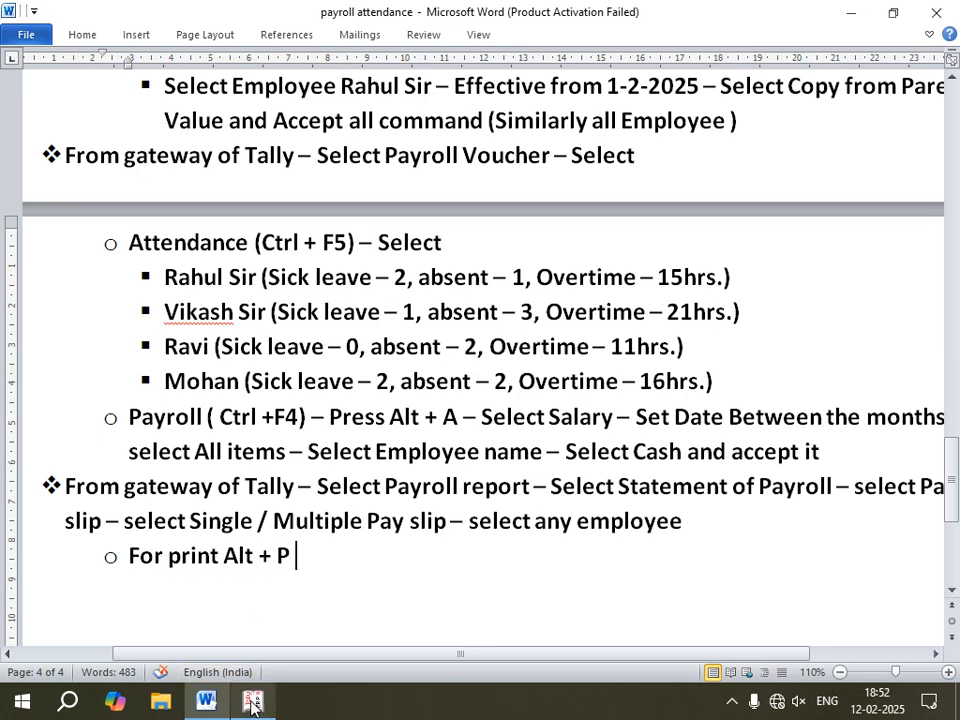
pyautogui.hotkey('alt', 'Tab')
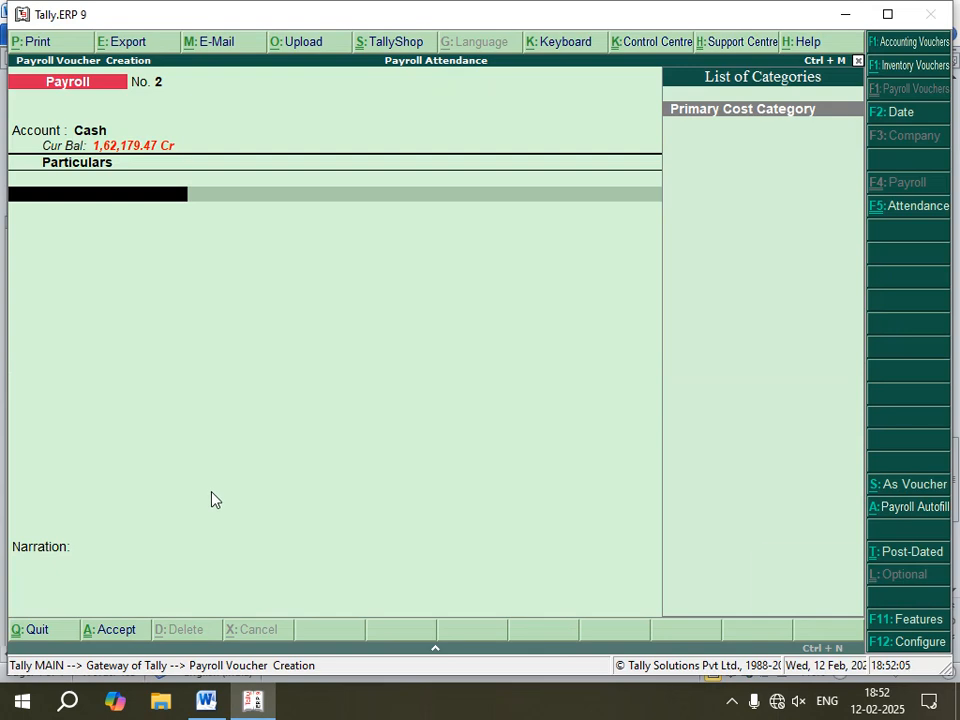
pyautogui.press('Escape')
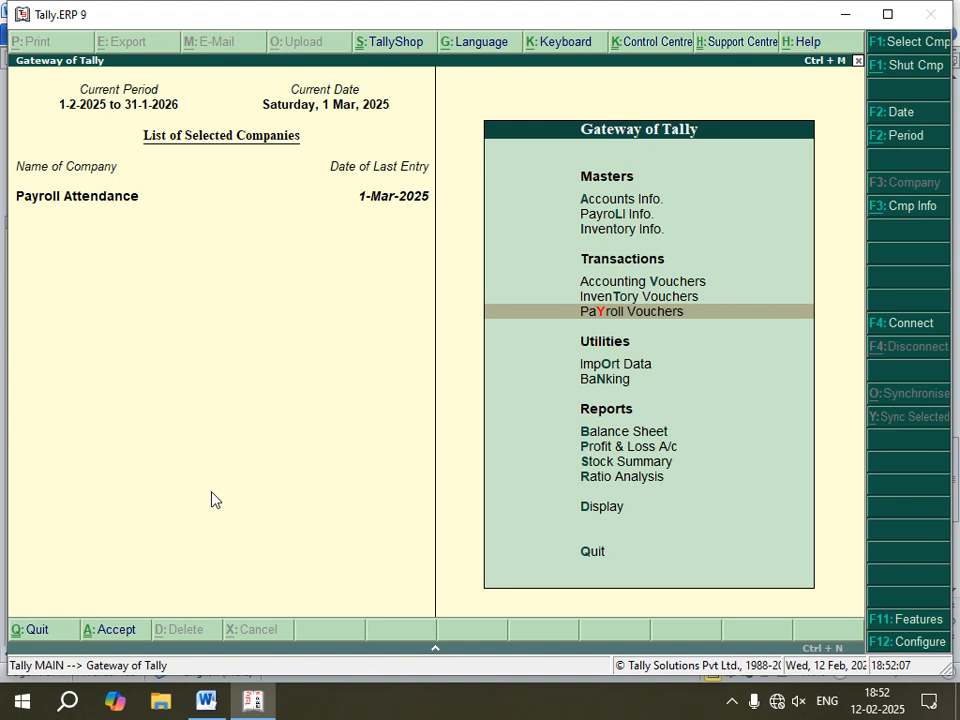
# Step: Open a Single Pay Slip from Payroll Reports' Statements of Payroll and select the second employee in the list
pyautogui.press('Down')
pyautogui.press('Down')
pyautogui.press('Down')
pyautogui.press('Down')
pyautogui.press('Down')
pyautogui.press('Down')
pyautogui.press('Down')
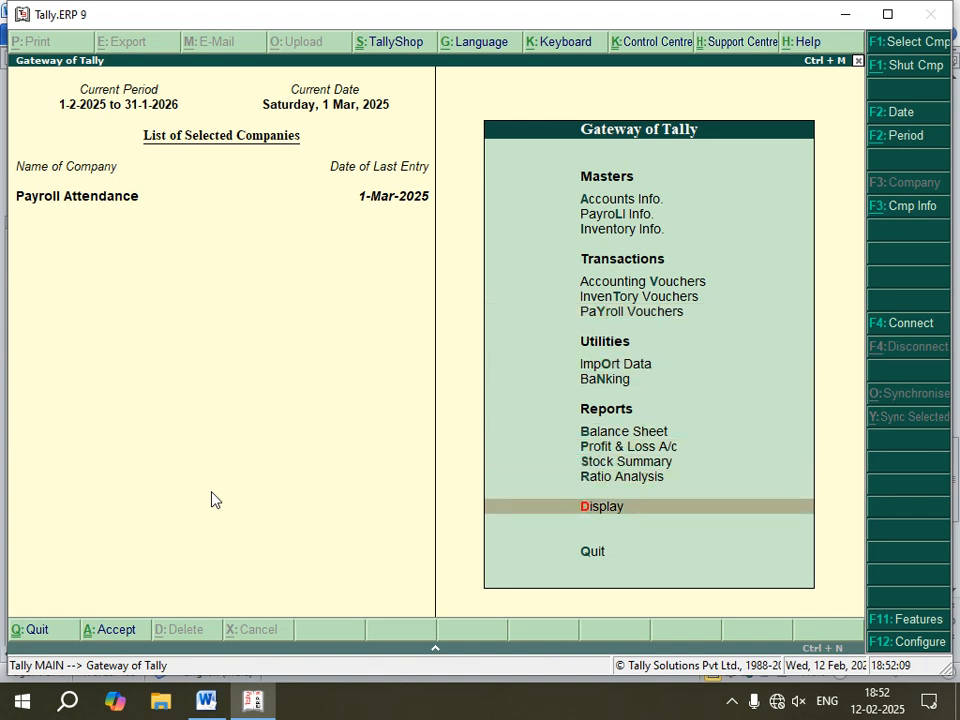
pyautogui.press('Return')
pyautogui.press('Down')
pyautogui.press('Down')
pyautogui.press('Down')
pyautogui.press('Down')
pyautogui.press('Down')
pyautogui.press('Down')
pyautogui.press('Down')
pyautogui.press('Down')
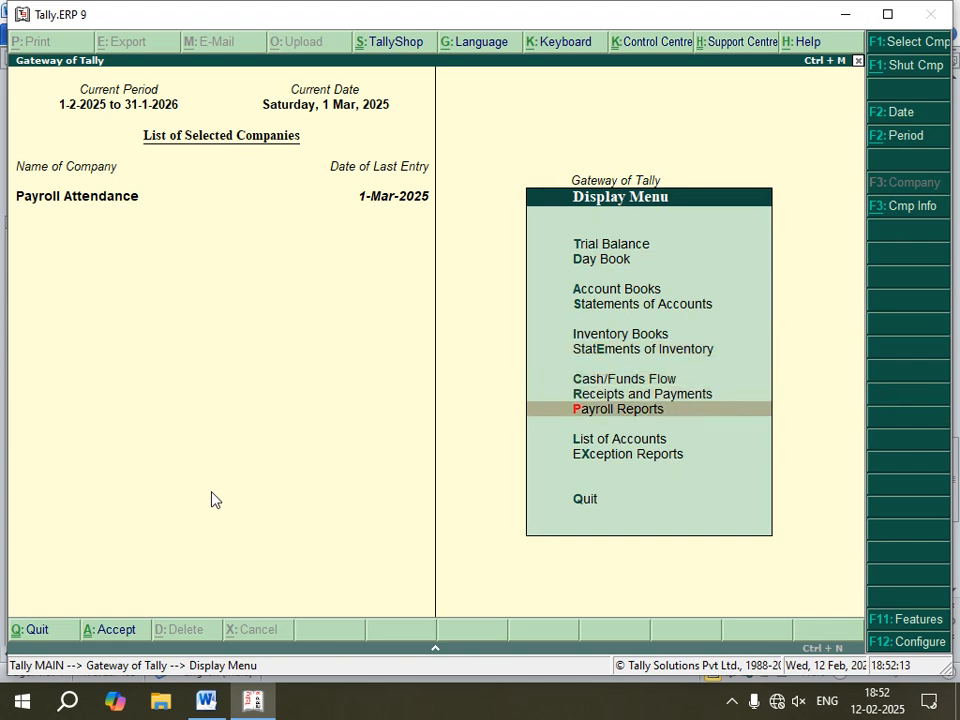
pyautogui.press('Return')
pyautogui.press('Return')
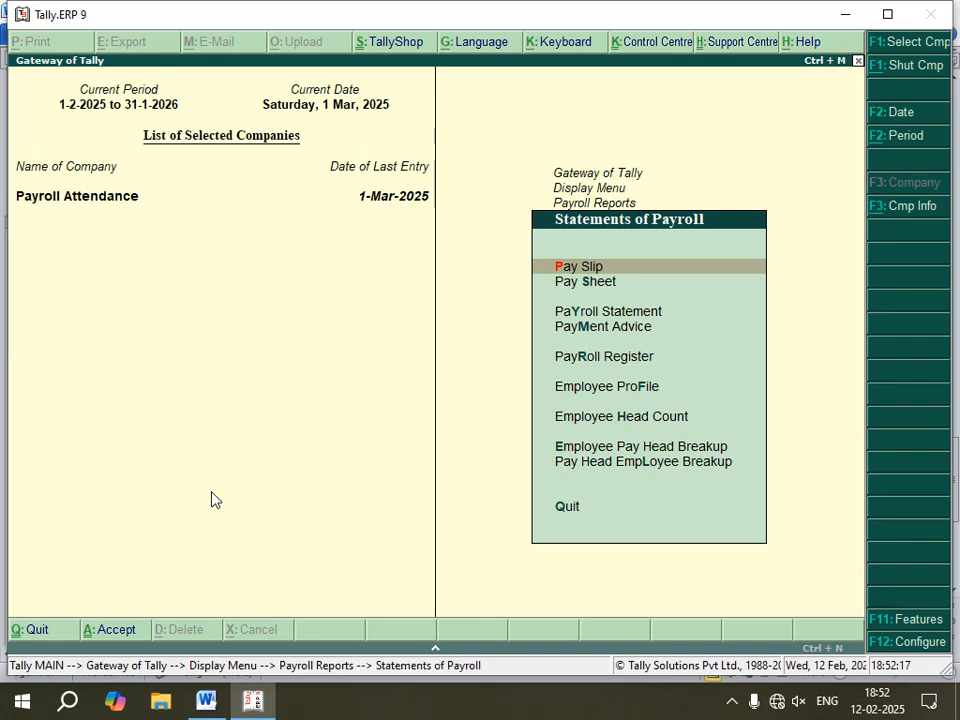
pyautogui.press('Return')
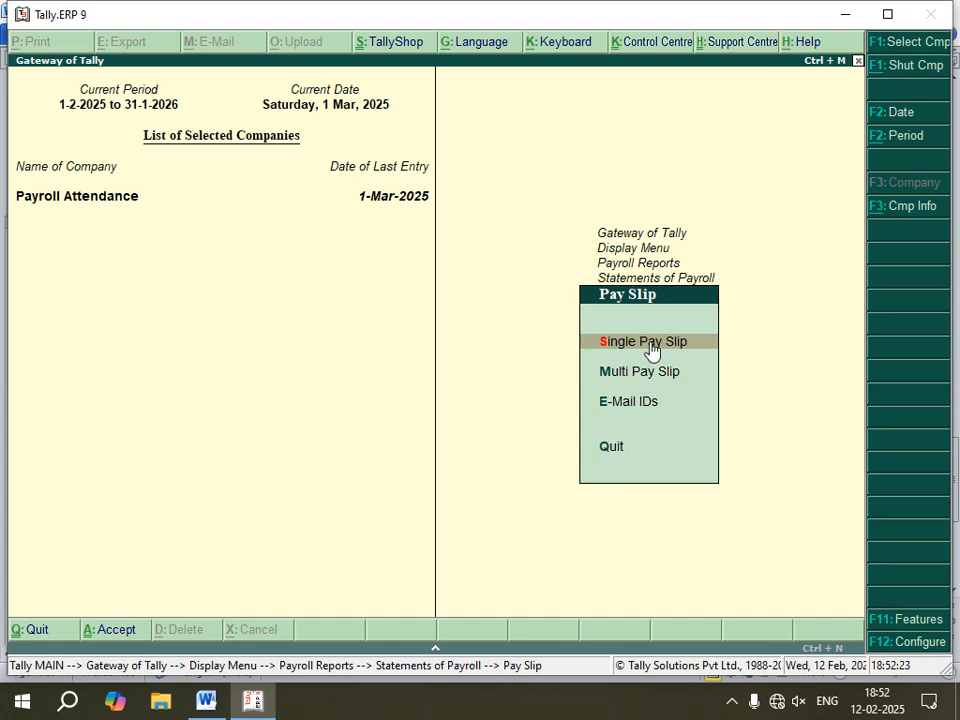
pyautogui.click(716, 341)
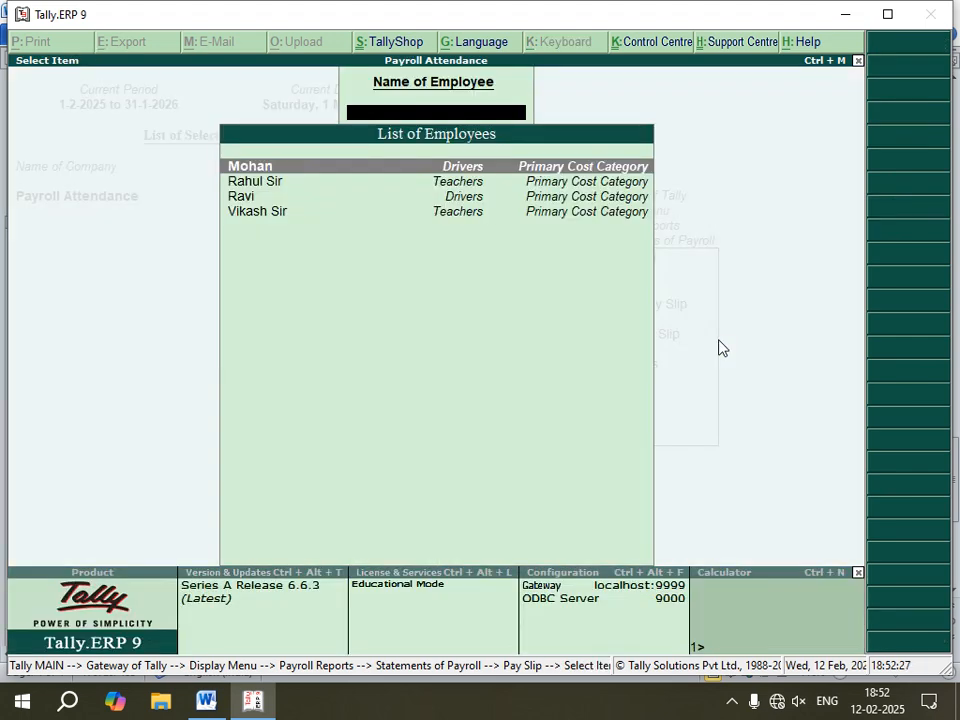
pyautogui.press('Down')
pyautogui.press('Return')
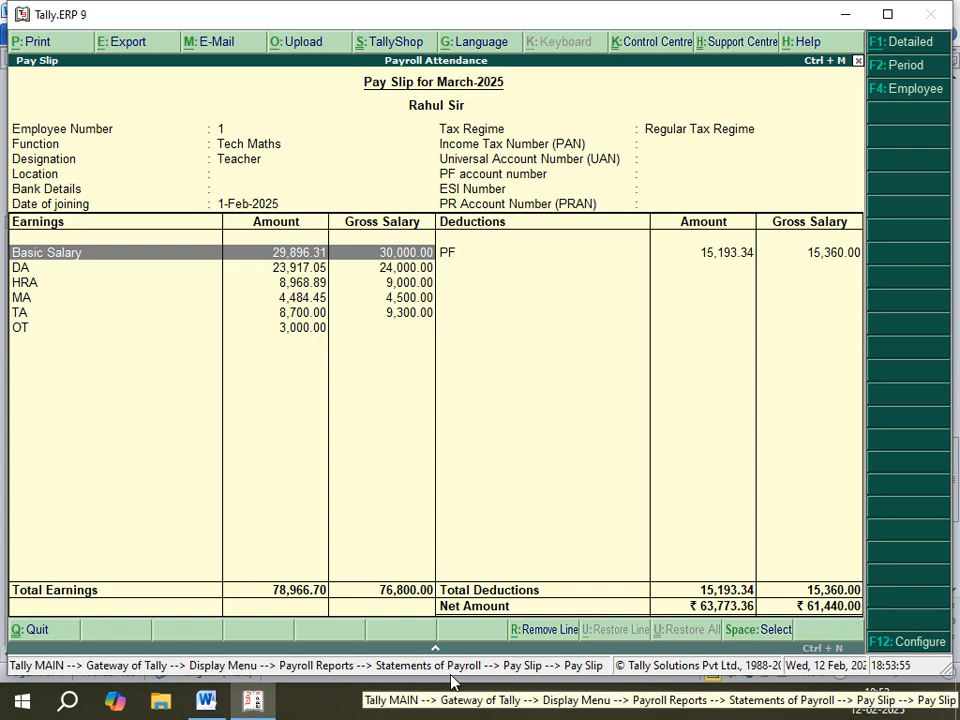
# Step: Print the pay slip to PDF, saving it on the Desktop as 'pay slip' followed by the employee's name
pyautogui.hotkey('alt', 'p')
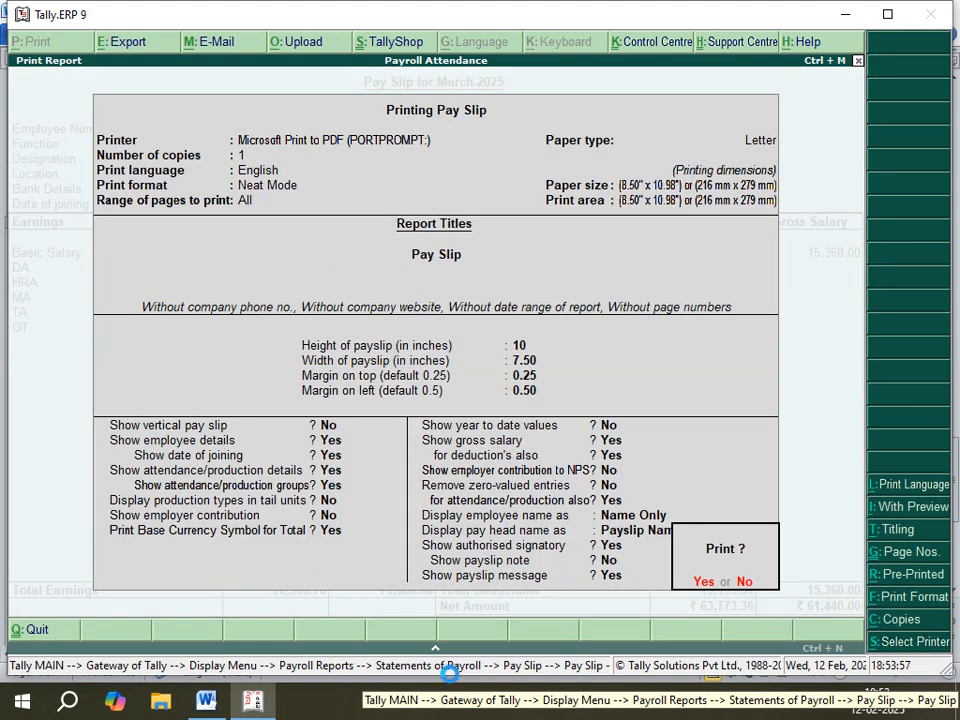
pyautogui.press('Return')
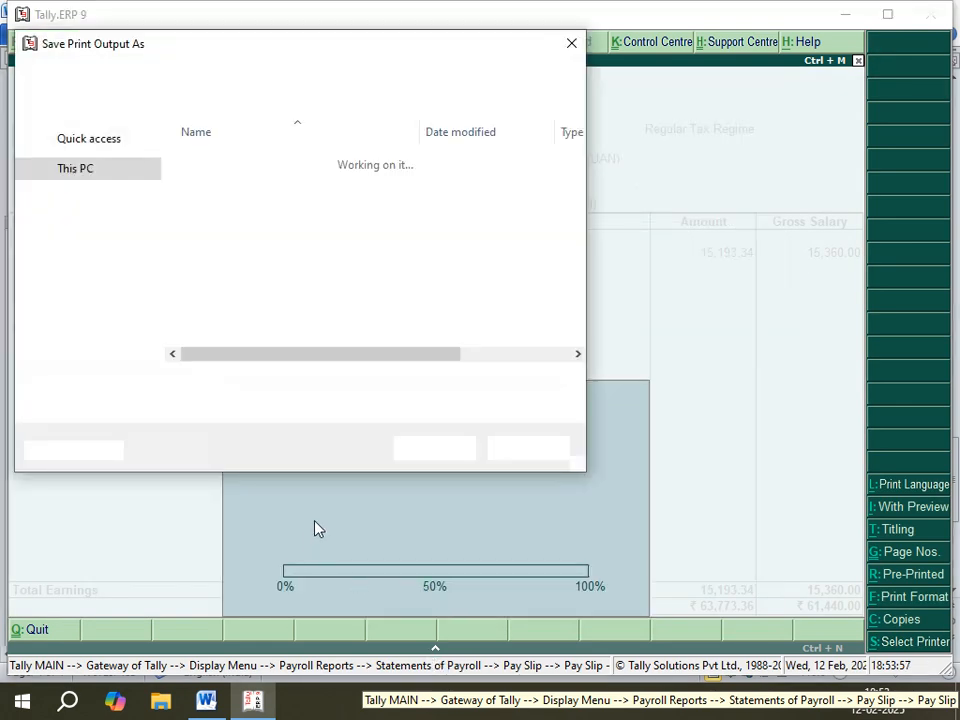
pyautogui.write('p')
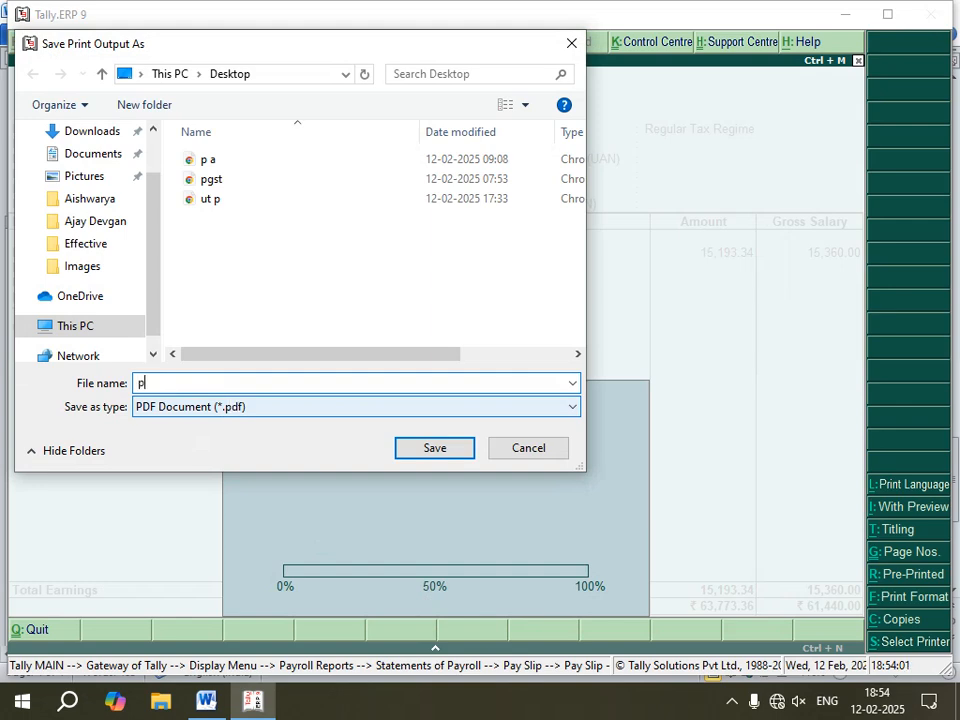
pyautogui.write('ay slip rahul sir')
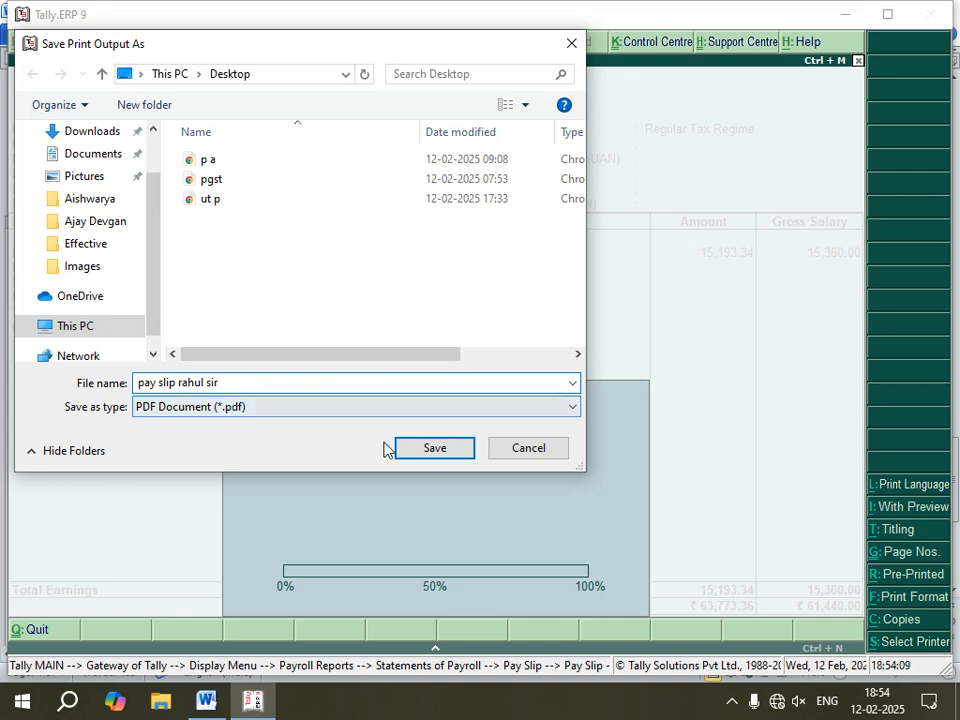
pyautogui.scroll(1, 95, 150)
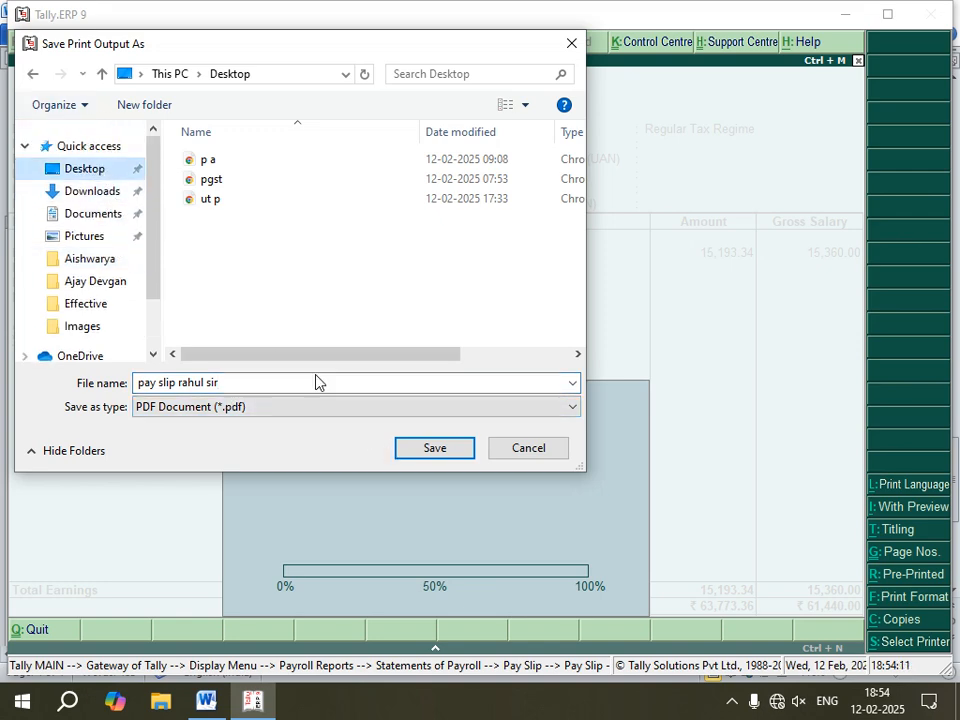
pyautogui.click(431, 448)
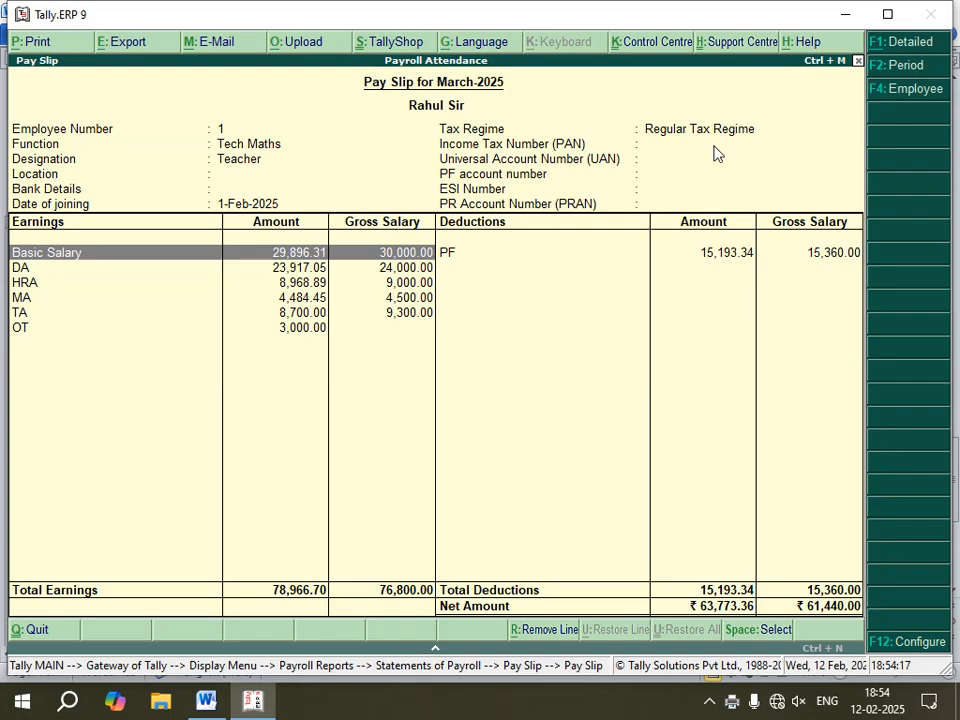
# Step: Minimize Tally and locate the saved pay slip PDF on the desktop
pyautogui.click(848, 16)
pyautogui.click(848, 17)
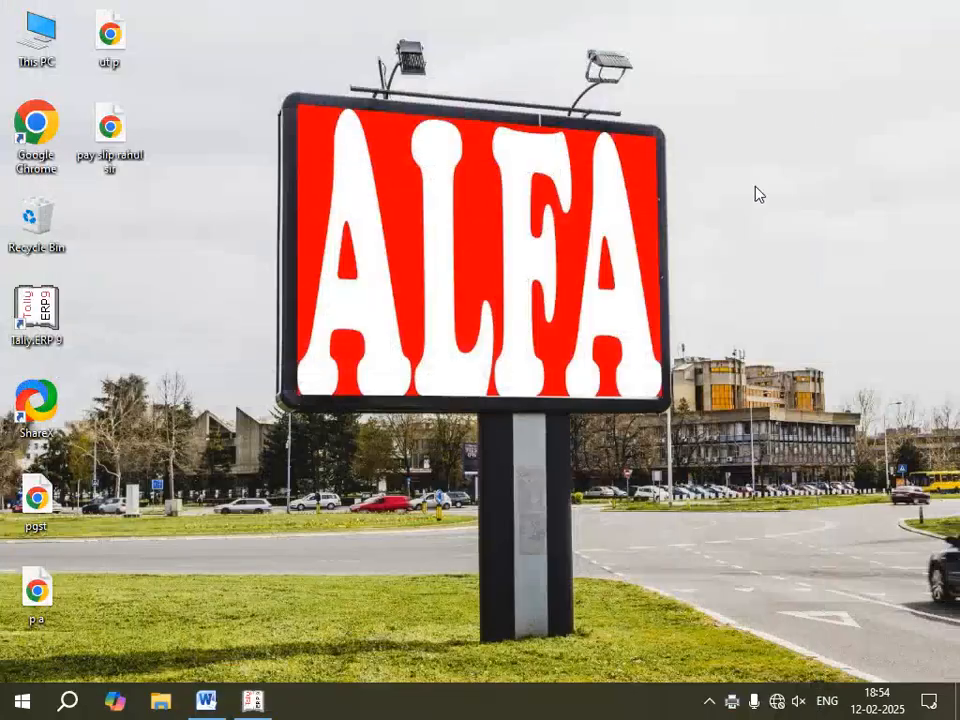
pyautogui.click(117, 136)
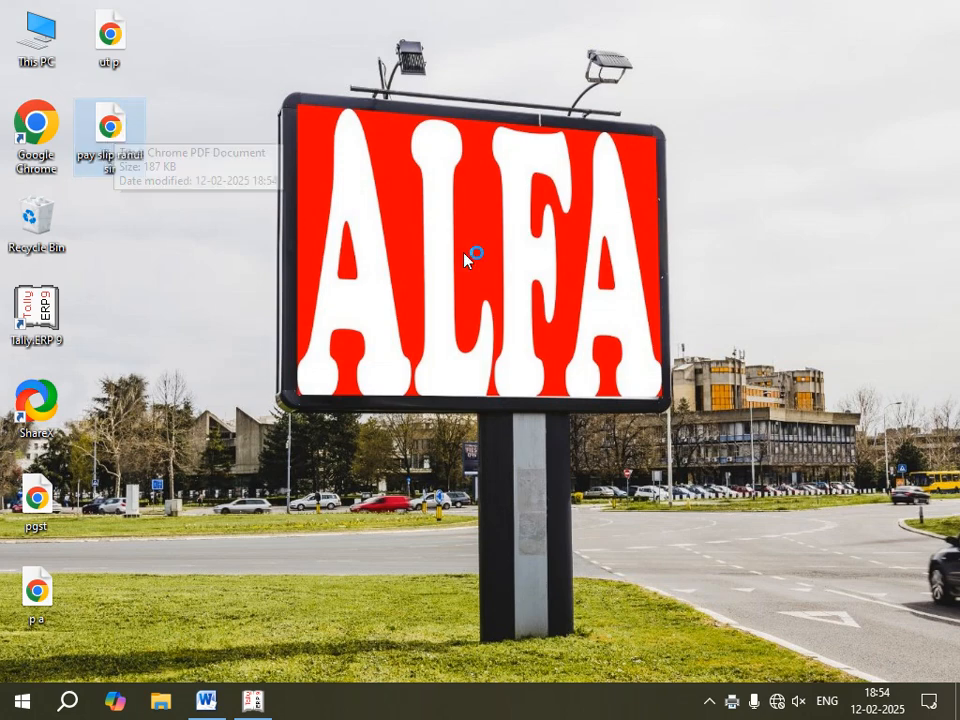
pyautogui.hotkey('alt', 'Tab')
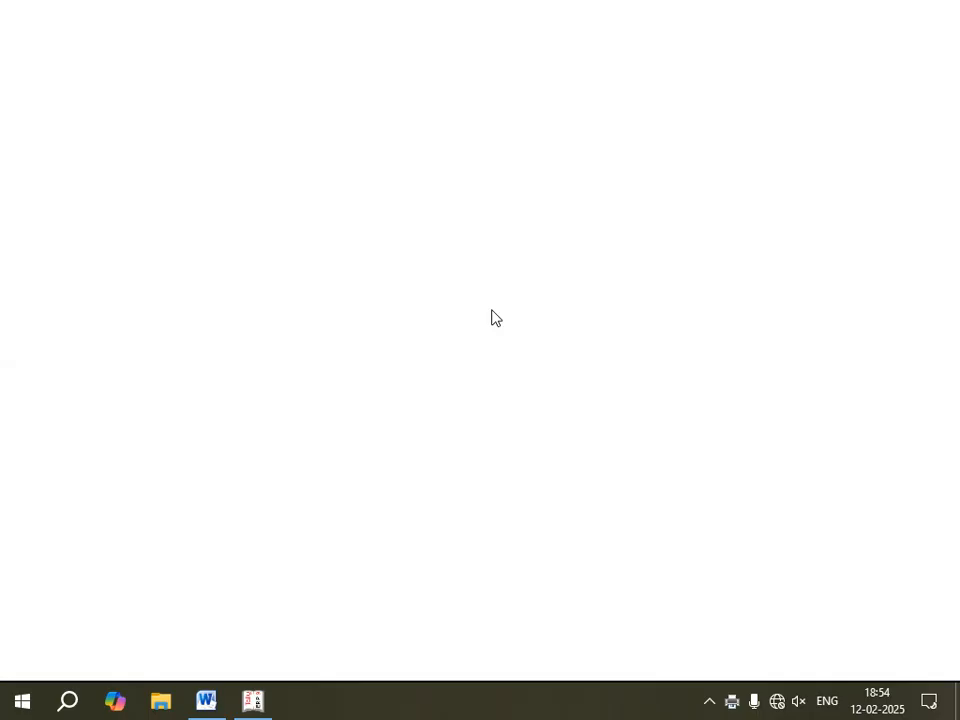